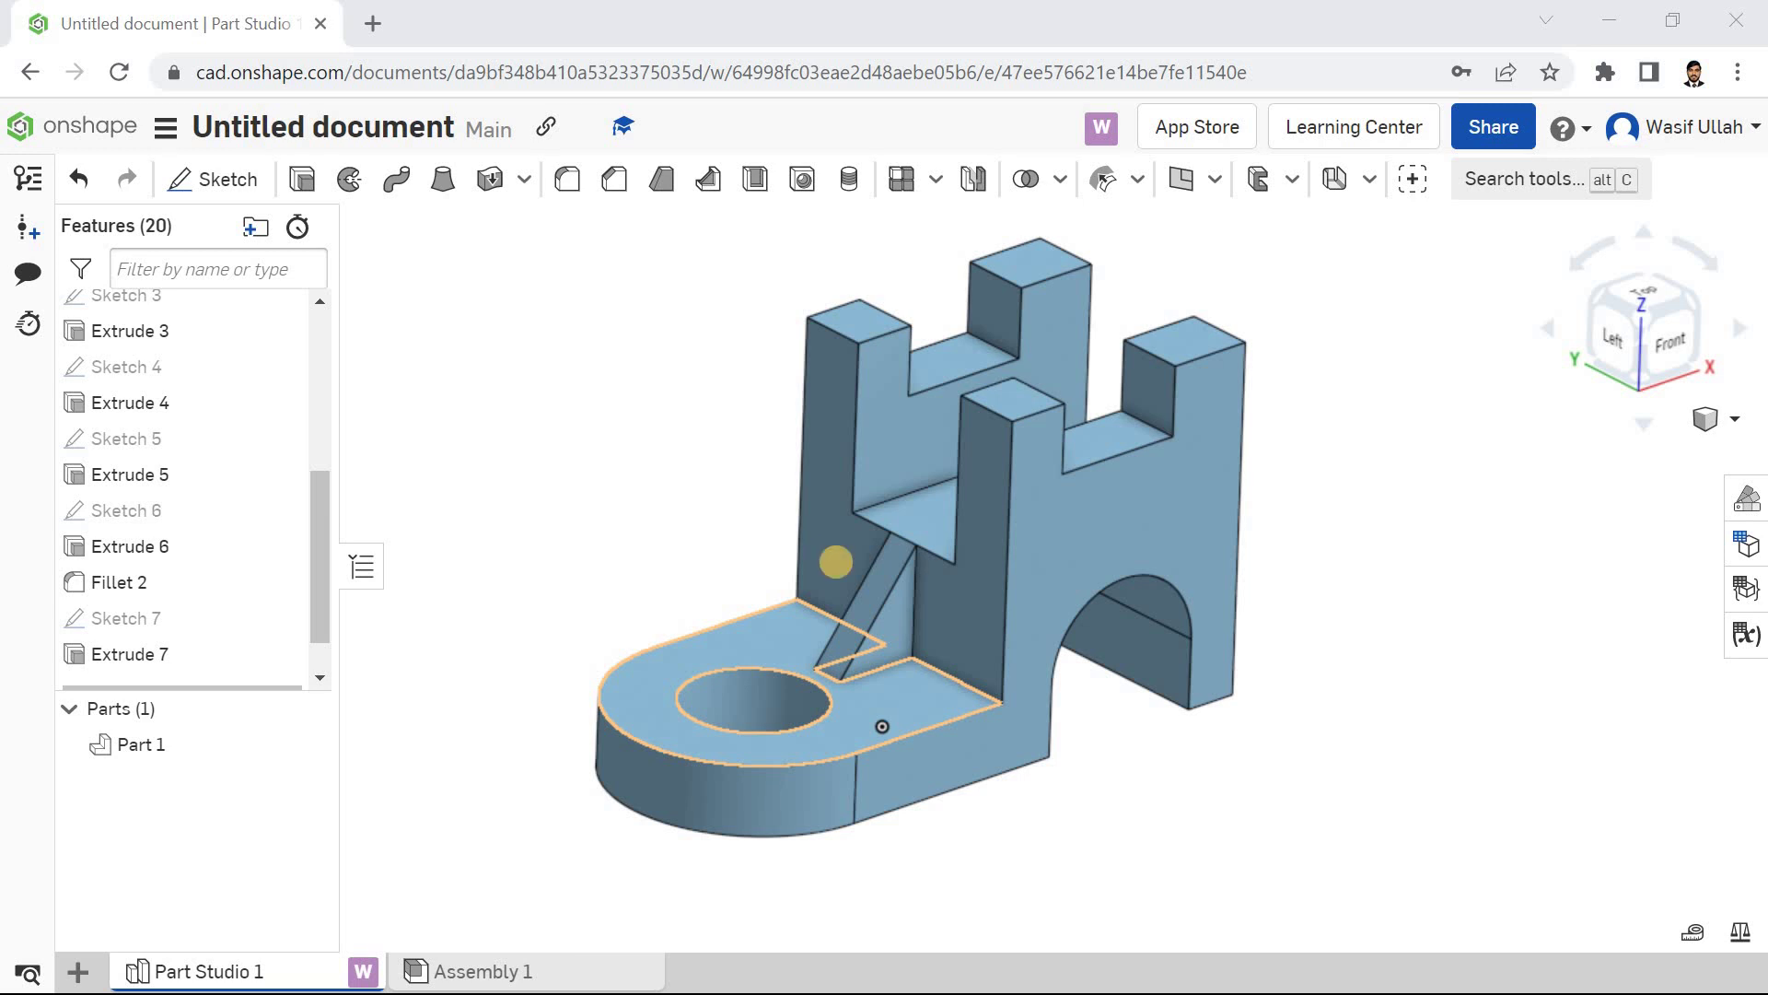
# - Orbit the finished castle bracket to view its left side
pyautogui.moveTo(719, 418); pyautogui.dragTo(681, 440, button='right')
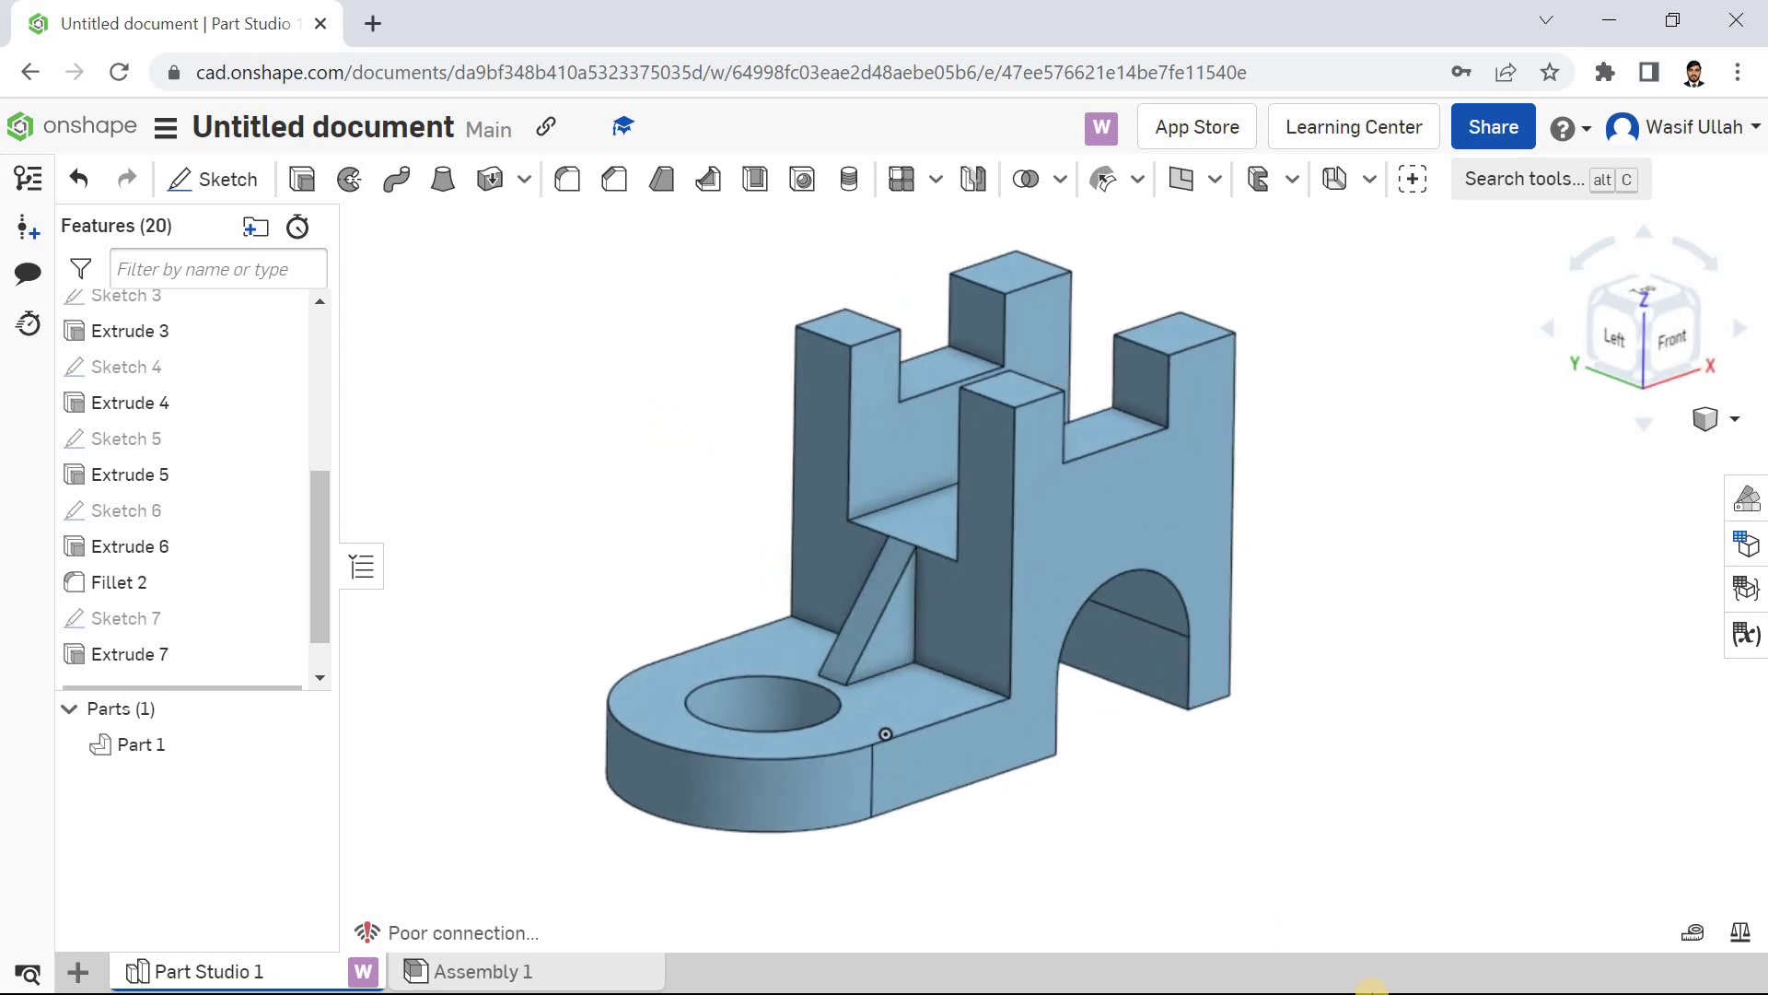
# - Restore down the browser window and place it beside the reference drawing in Photos
pyautogui.click(1673, 20)
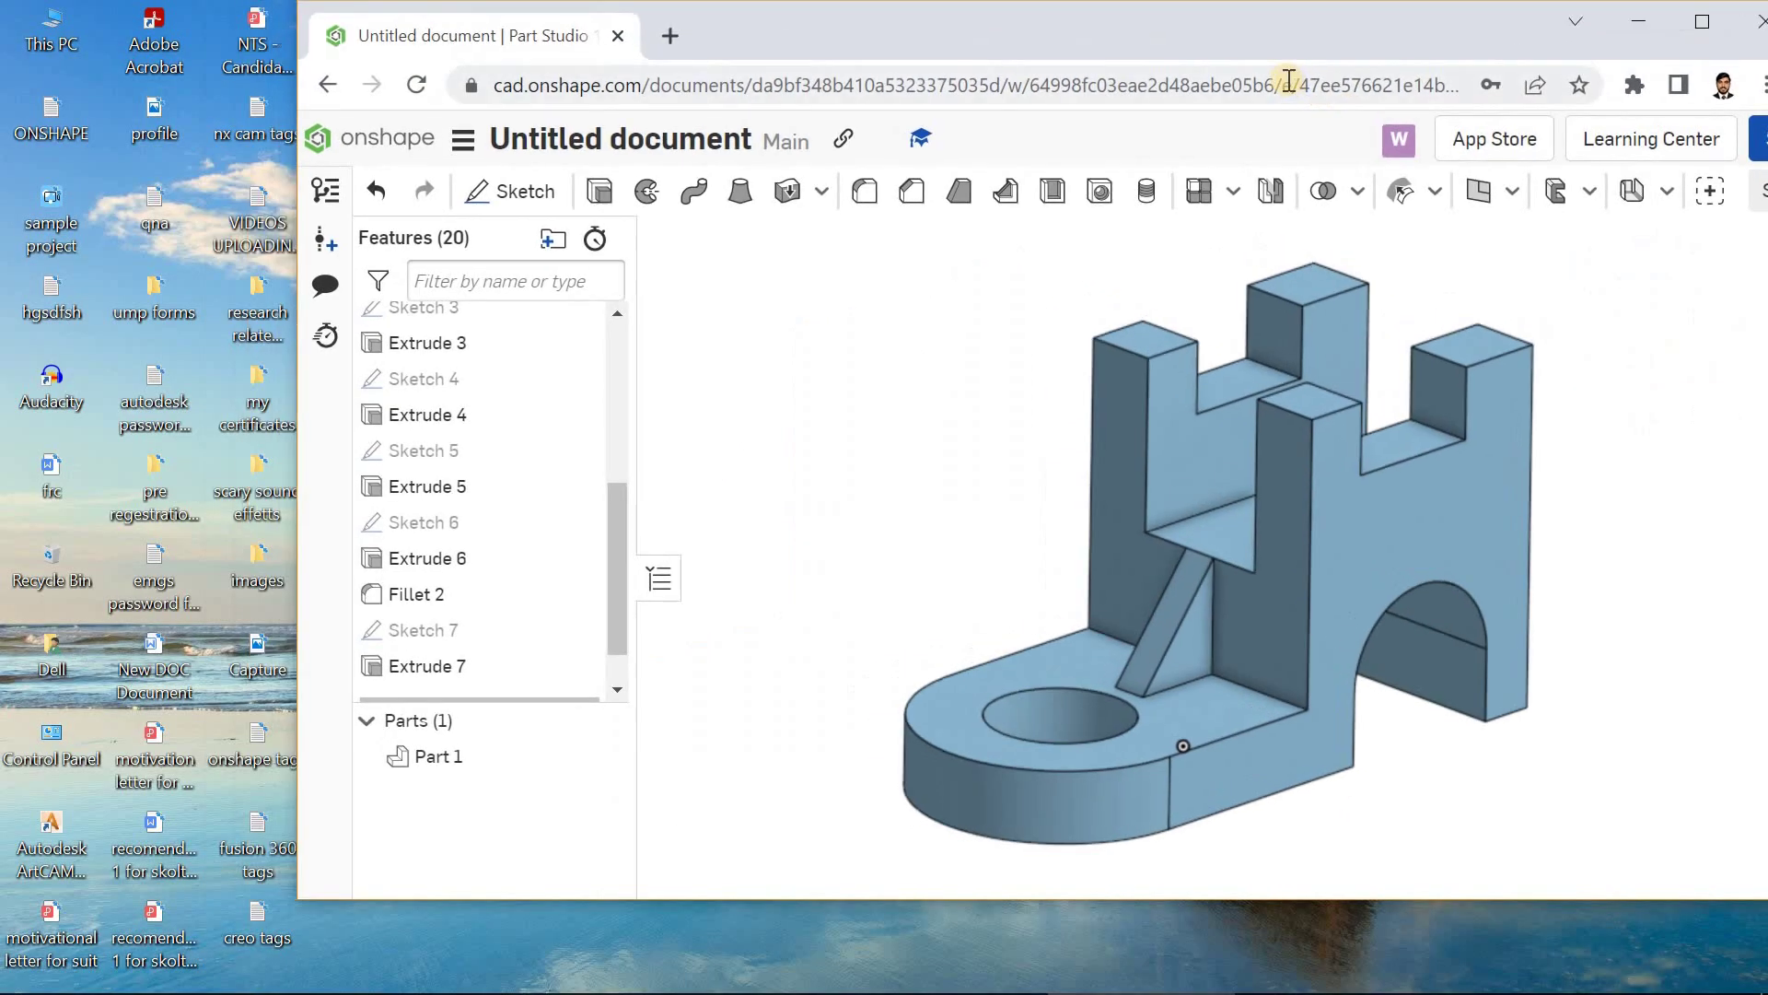
pyautogui.moveTo(1278, 36); pyautogui.dragTo(1256, 39)
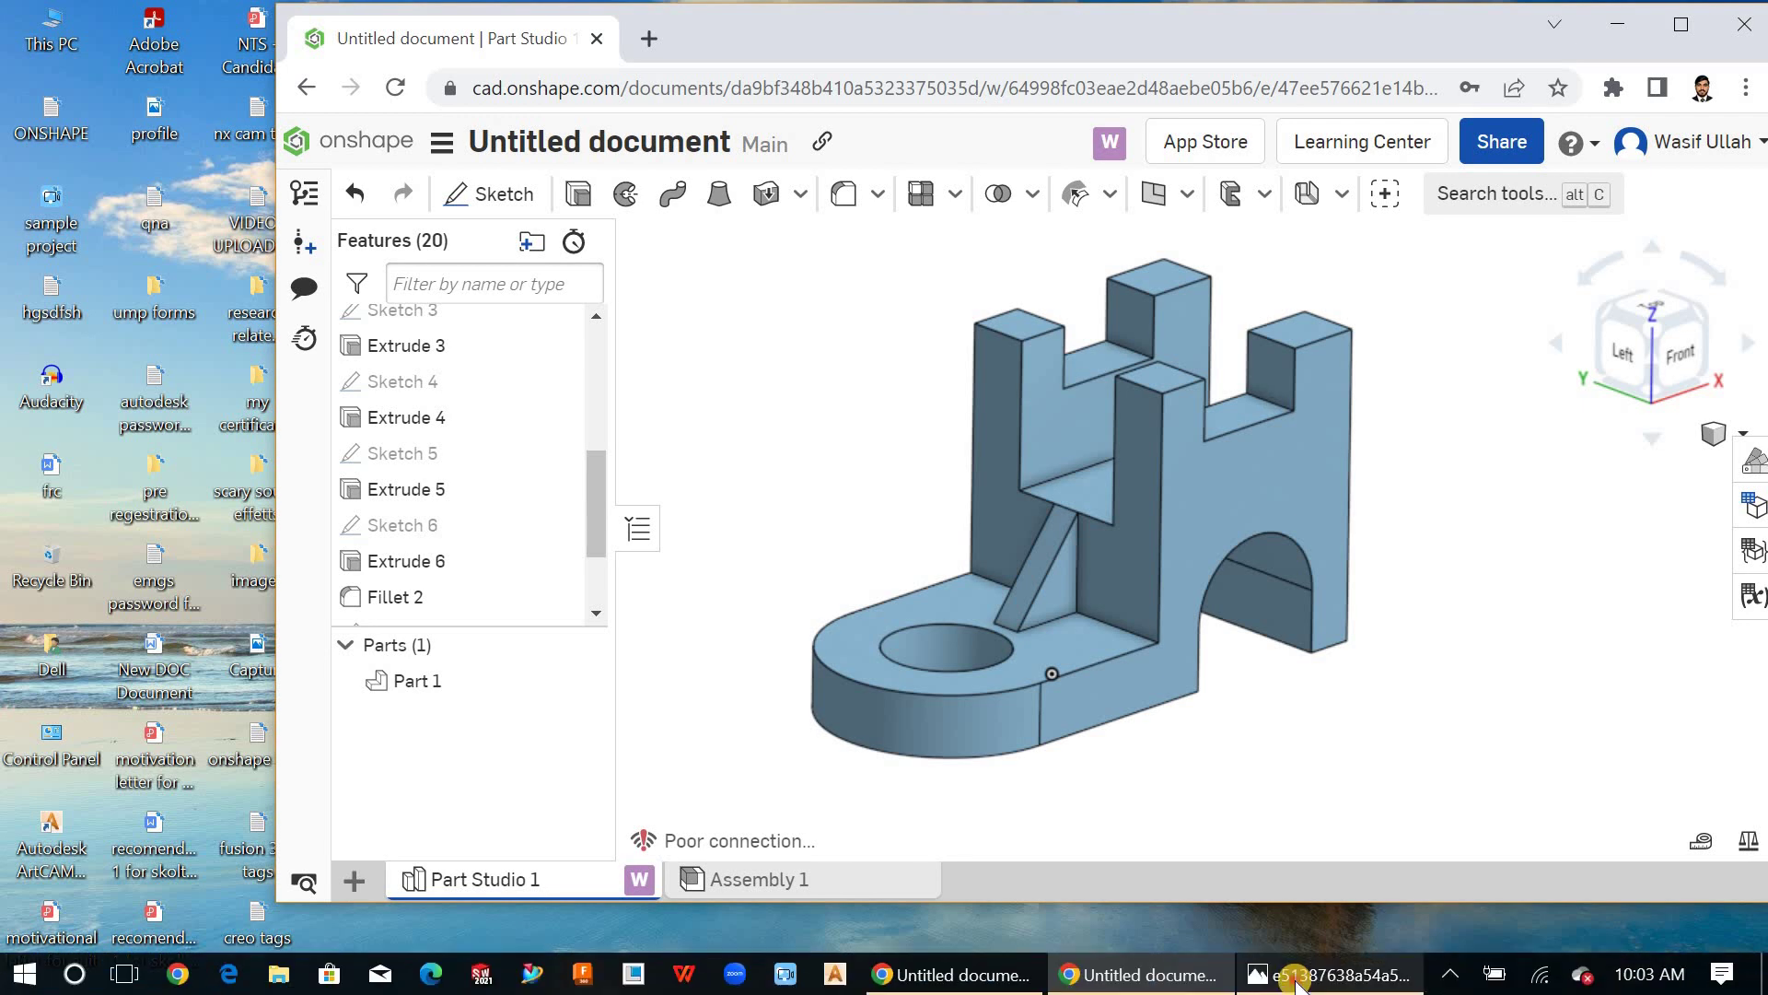
pyautogui.click(1331, 974)
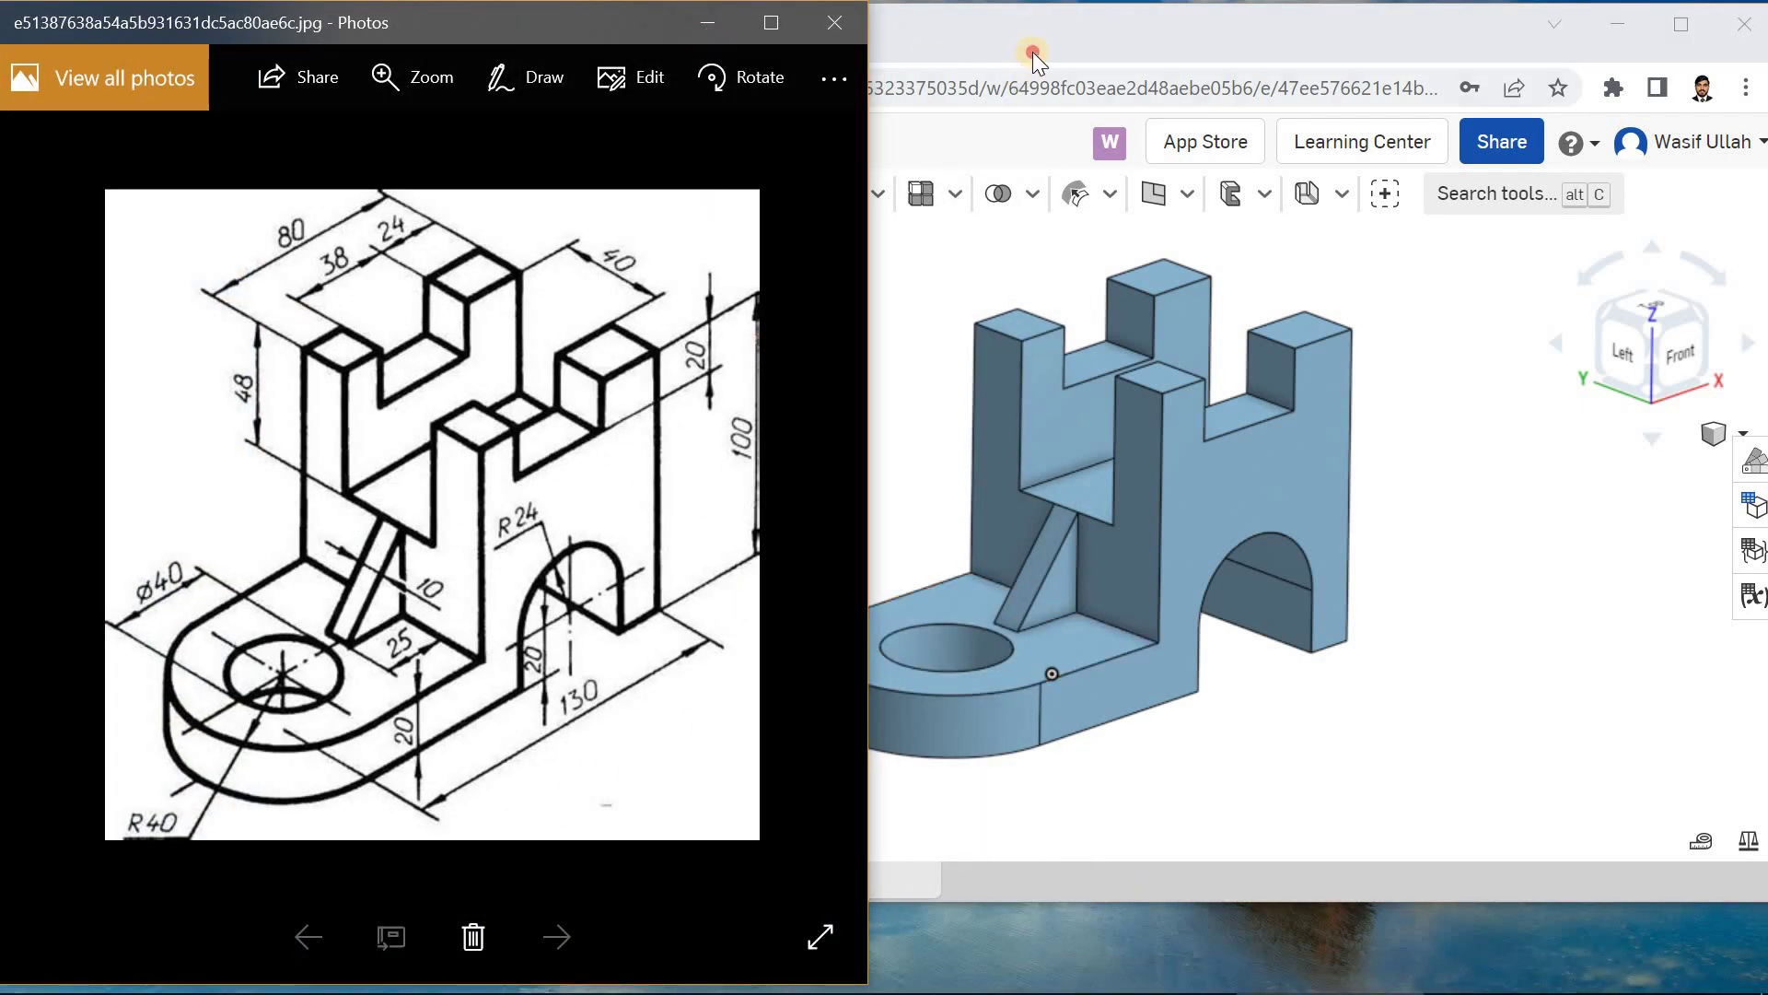
pyautogui.click(1032, 52)
# - Create a new Untitled Onshape document, then glance at the reference drawing
pyautogui.click(350, 140)
pyautogui.click(413, 210)
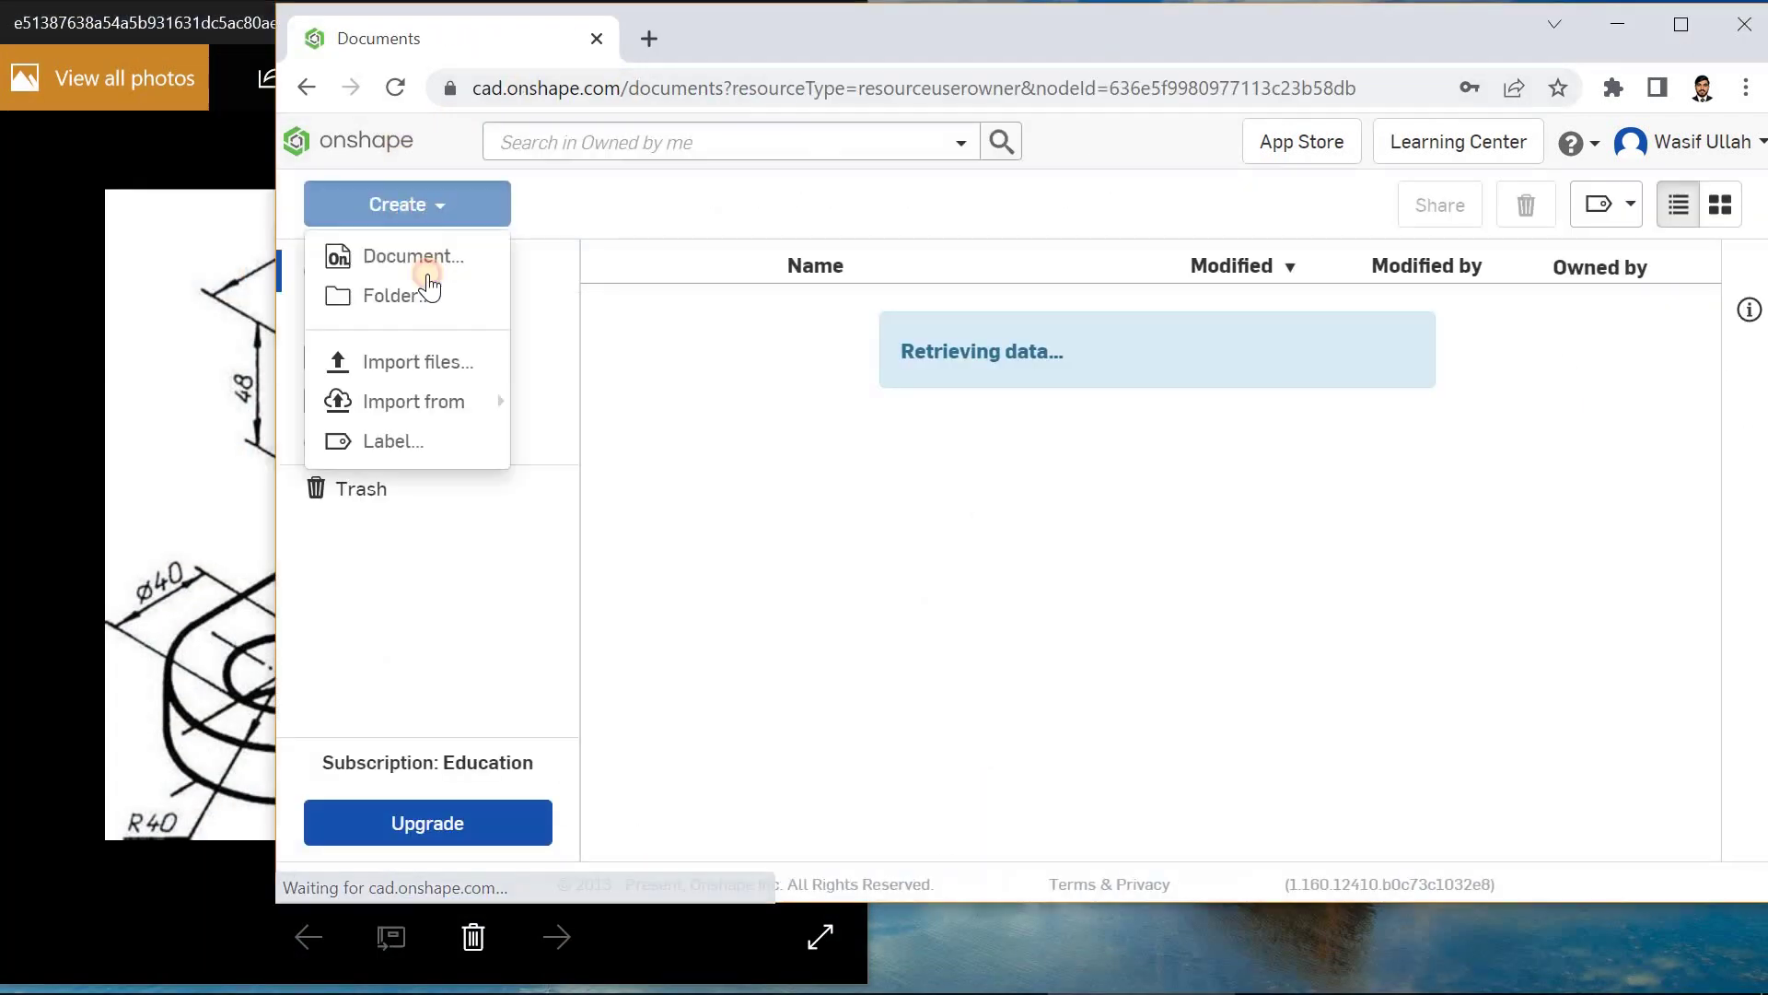
pyautogui.click(414, 256)
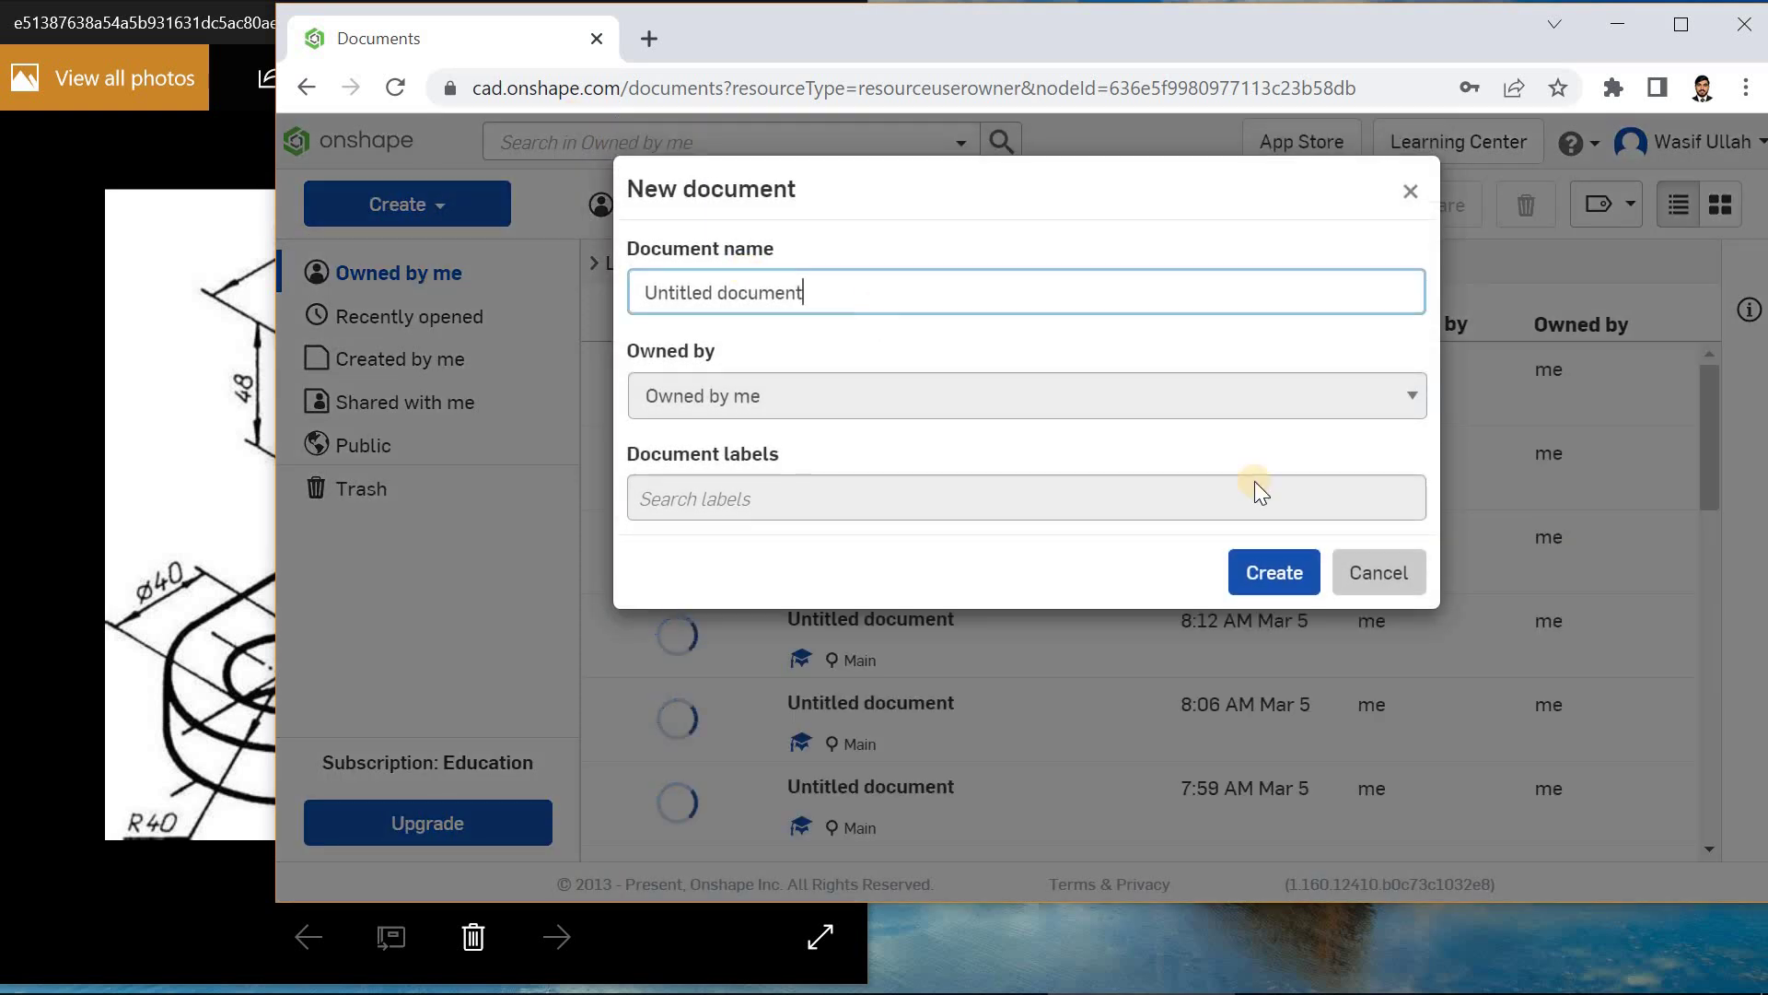
pyautogui.click(1234, 573)
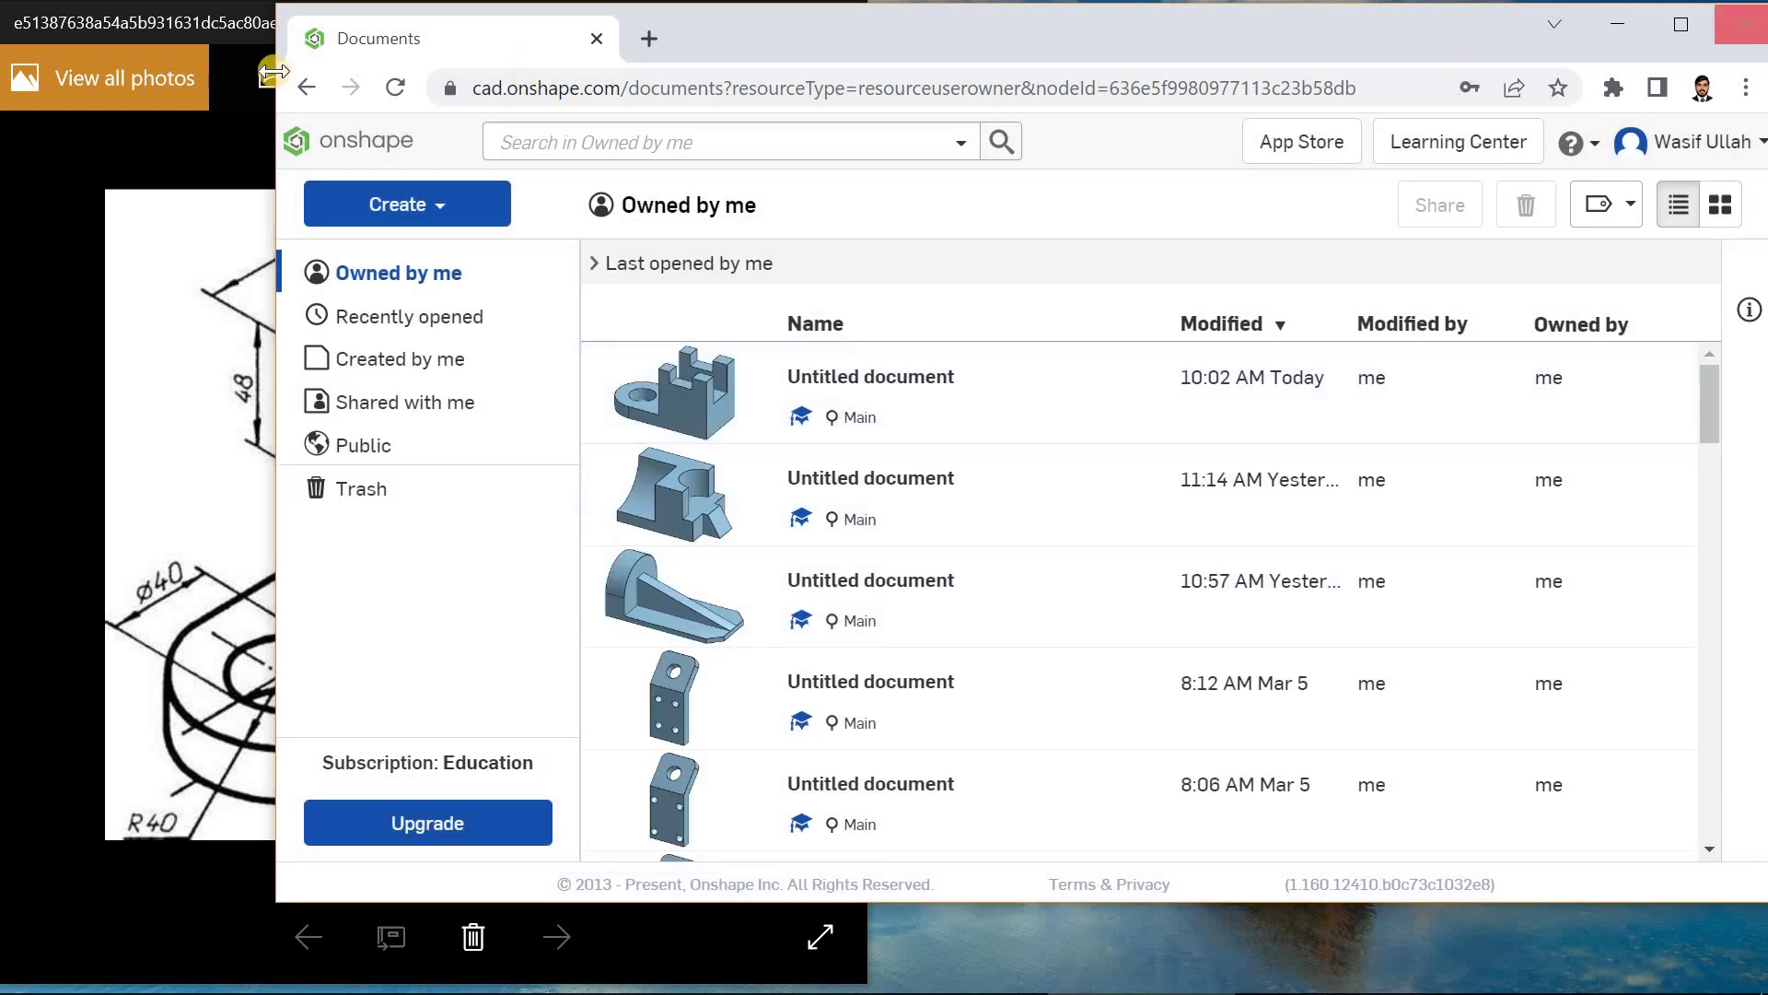
pyautogui.click(186, 31)
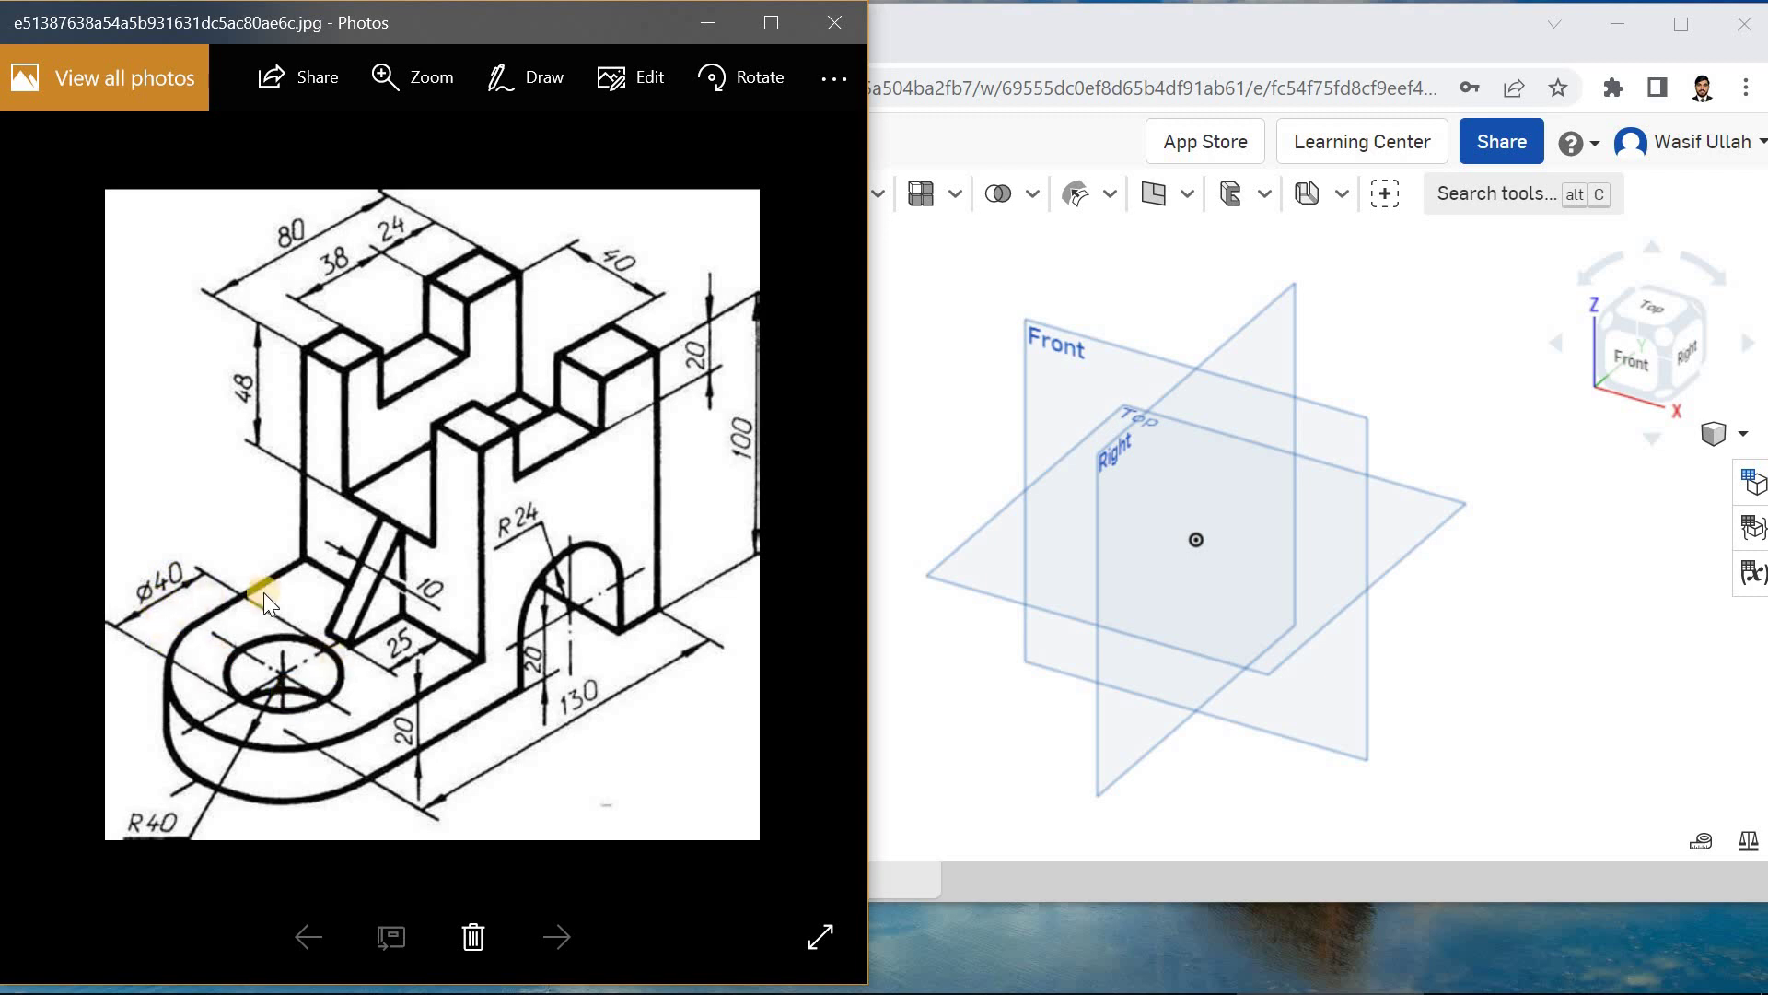
pyautogui.click(1069, 36)
# - Draw a centre-point rectangle at the origin on the Top plane
pyautogui.click(495, 212)
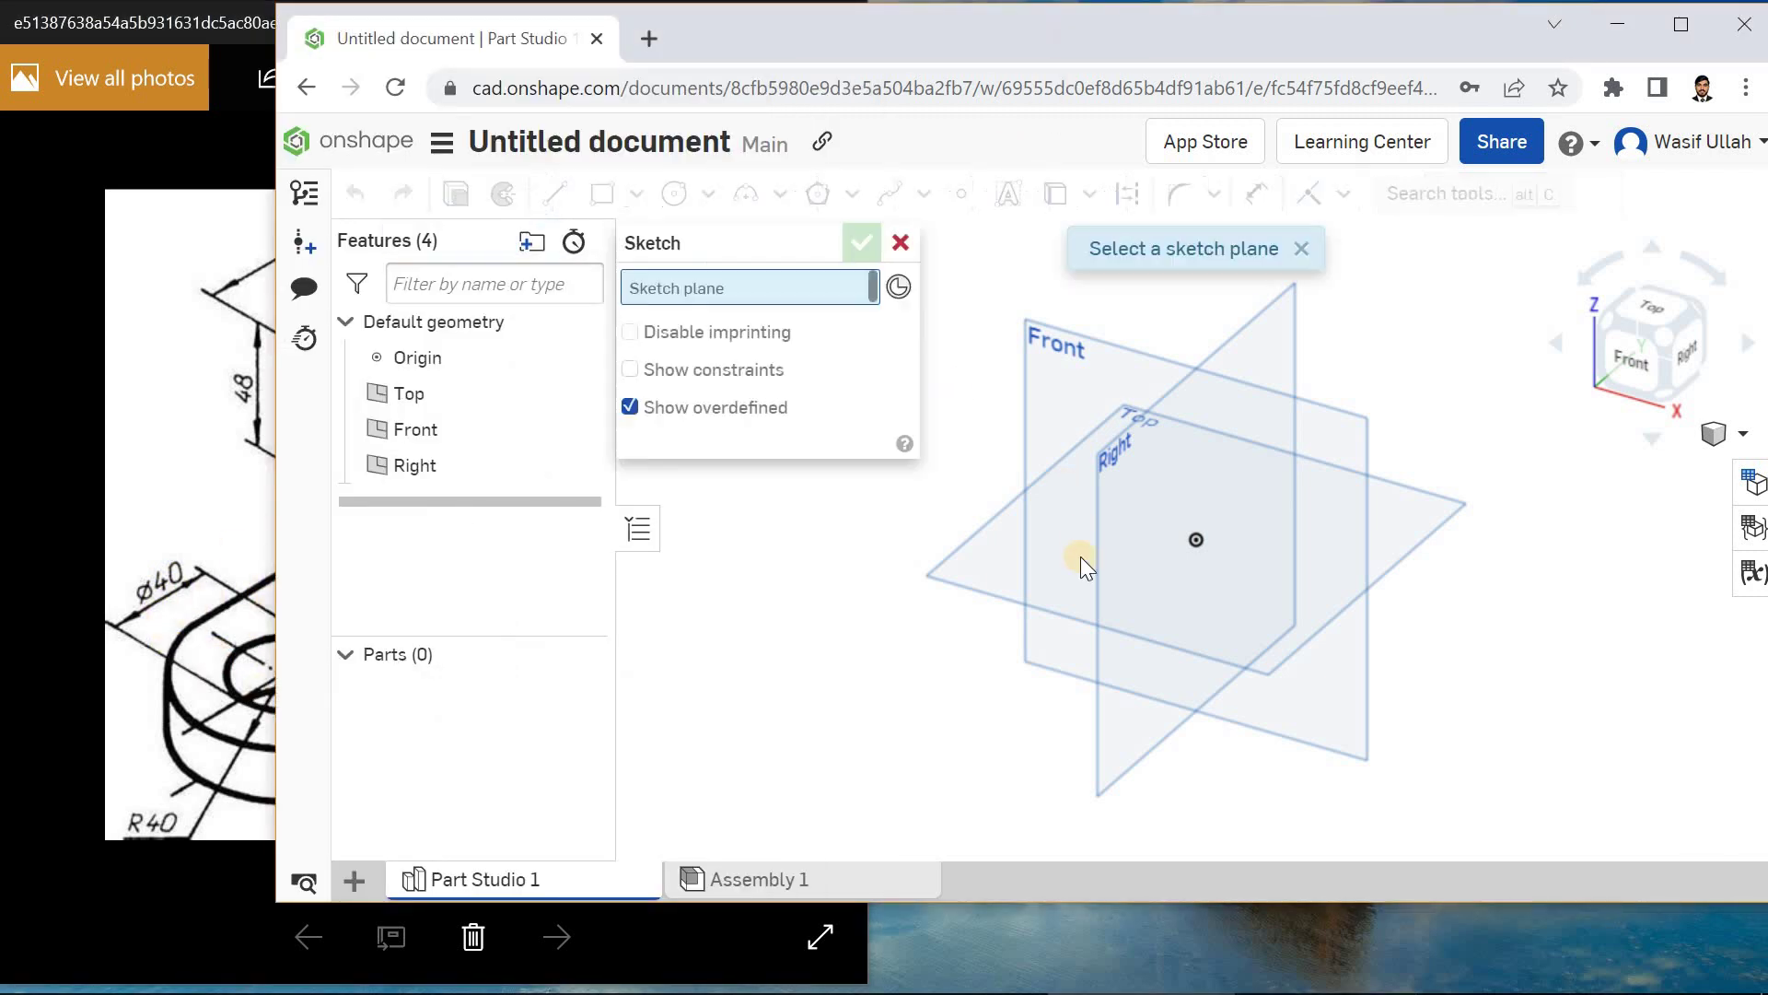
pyautogui.click(993, 599)
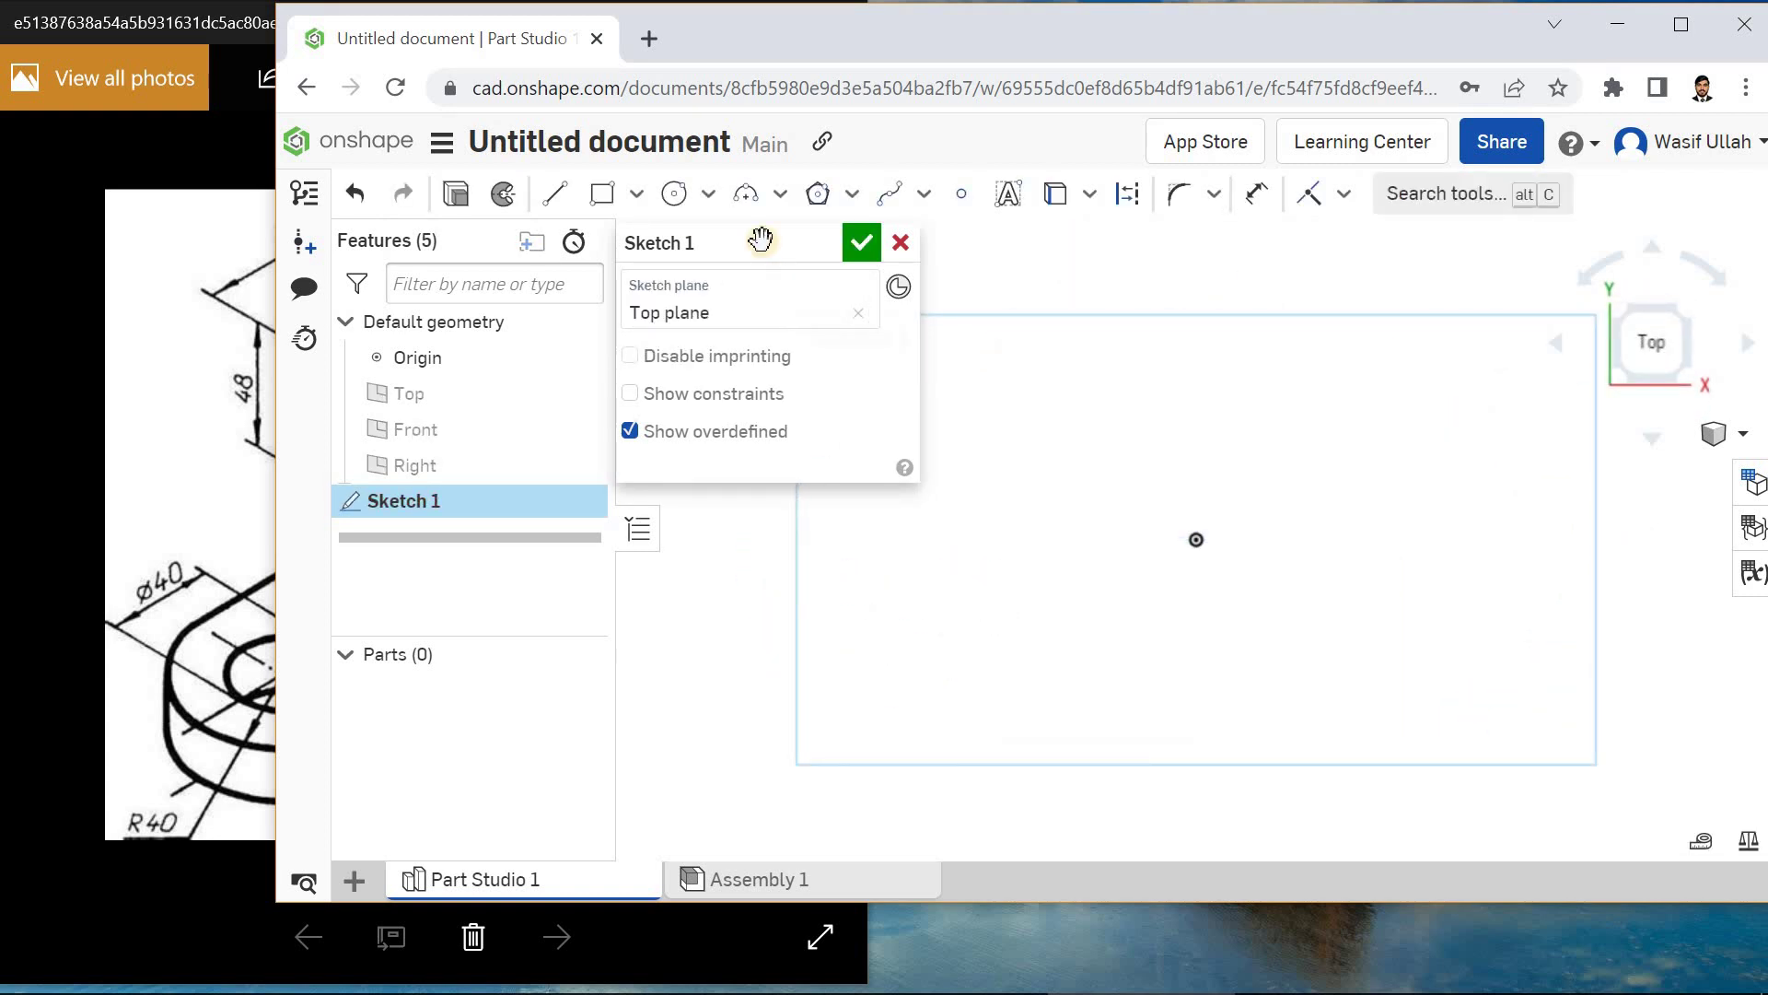
pyautogui.click(629, 201)
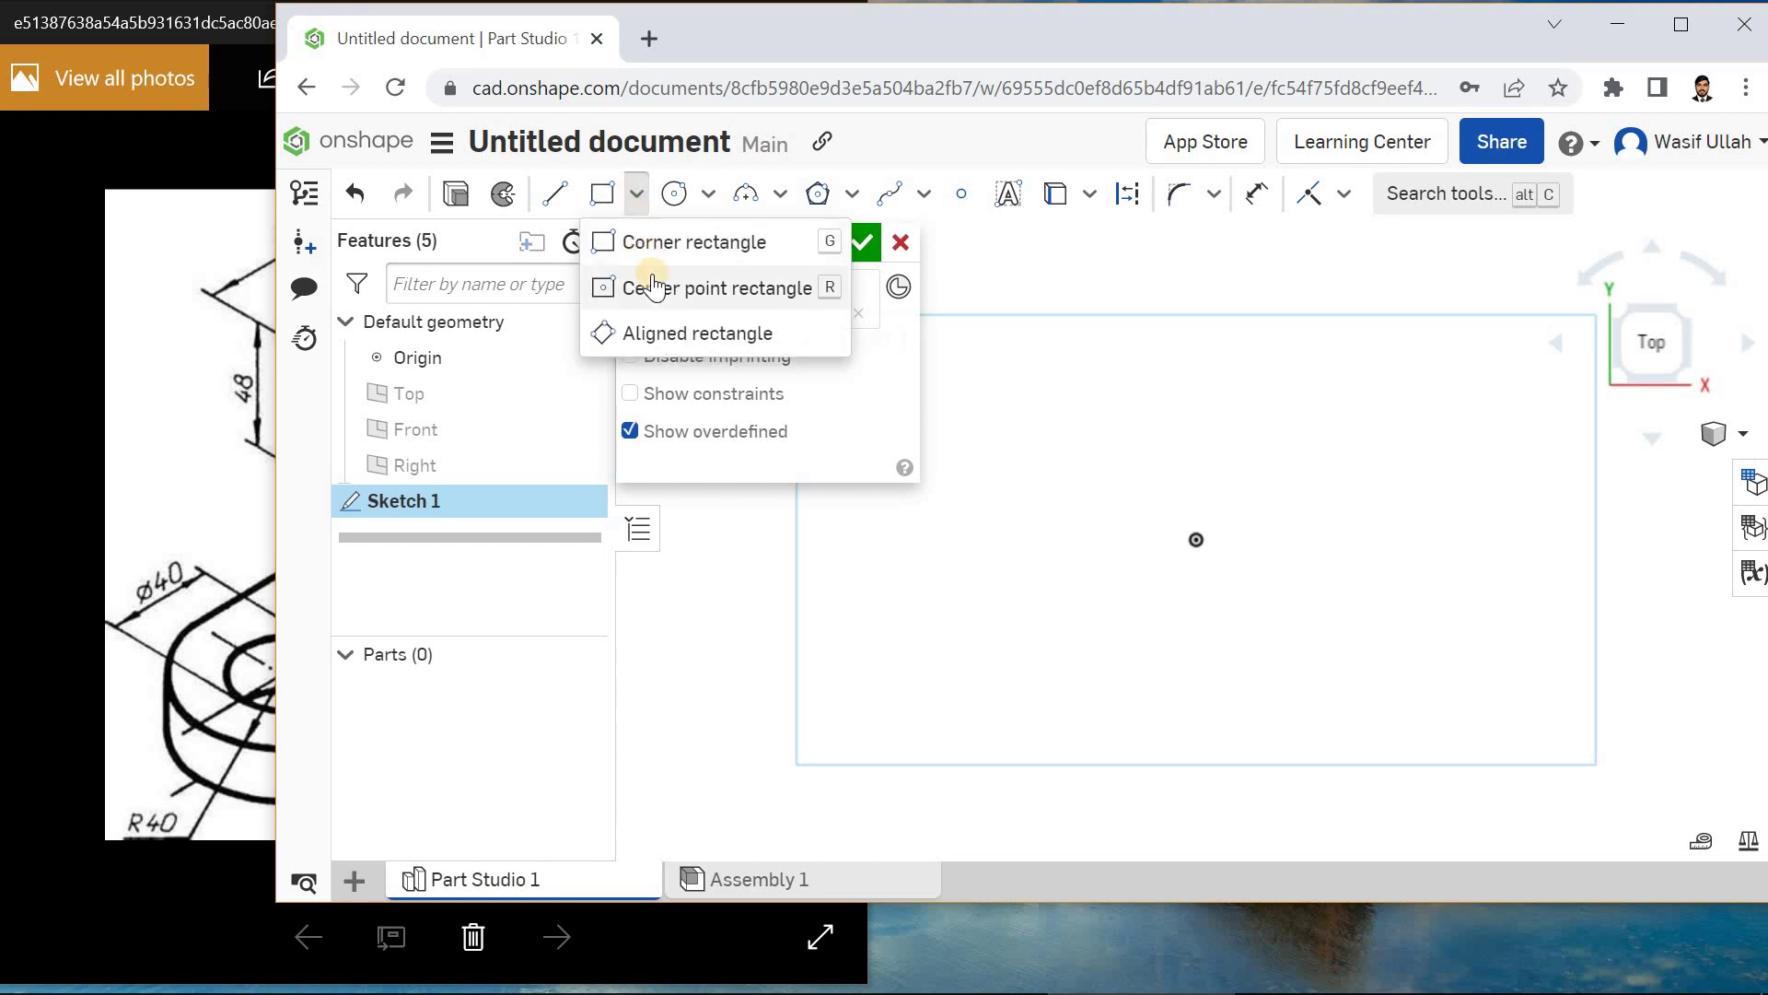
pyautogui.click(686, 288)
pyautogui.click(1189, 544)
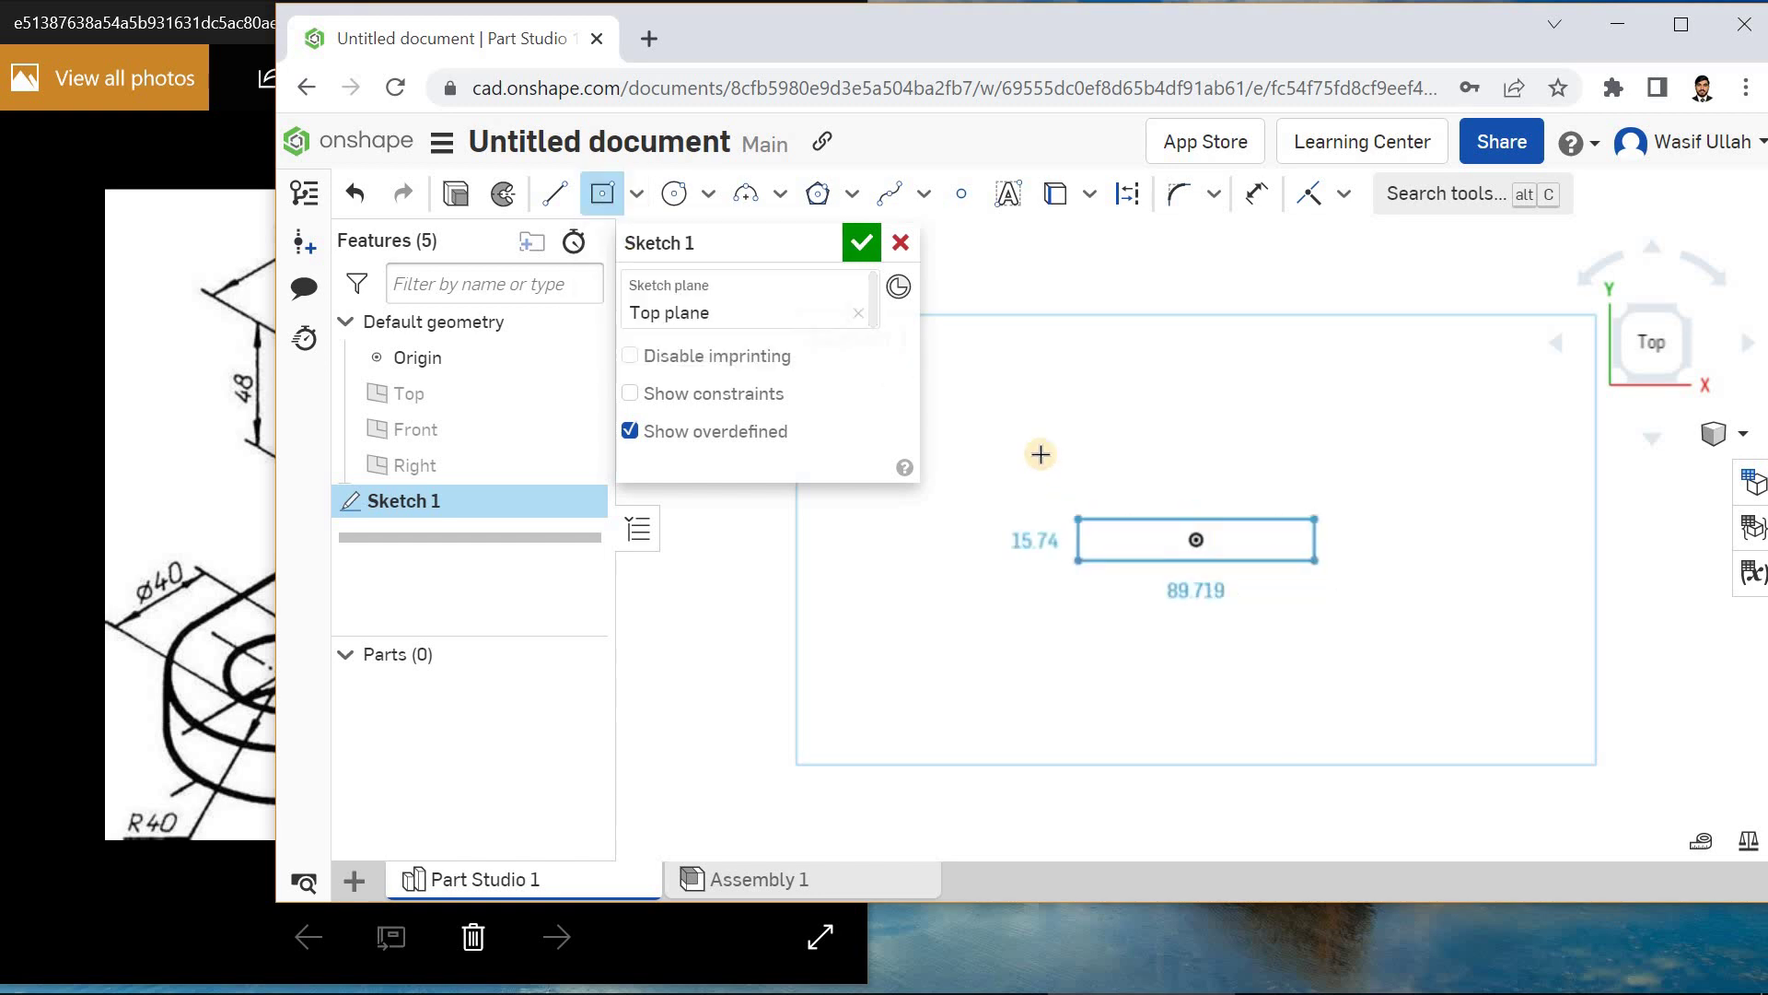
pyautogui.click(1040, 453)
# - Dimension the rectangle 170 mm wide and 80 mm tall
pyautogui.click(1257, 193)
pyautogui.click(1235, 448)
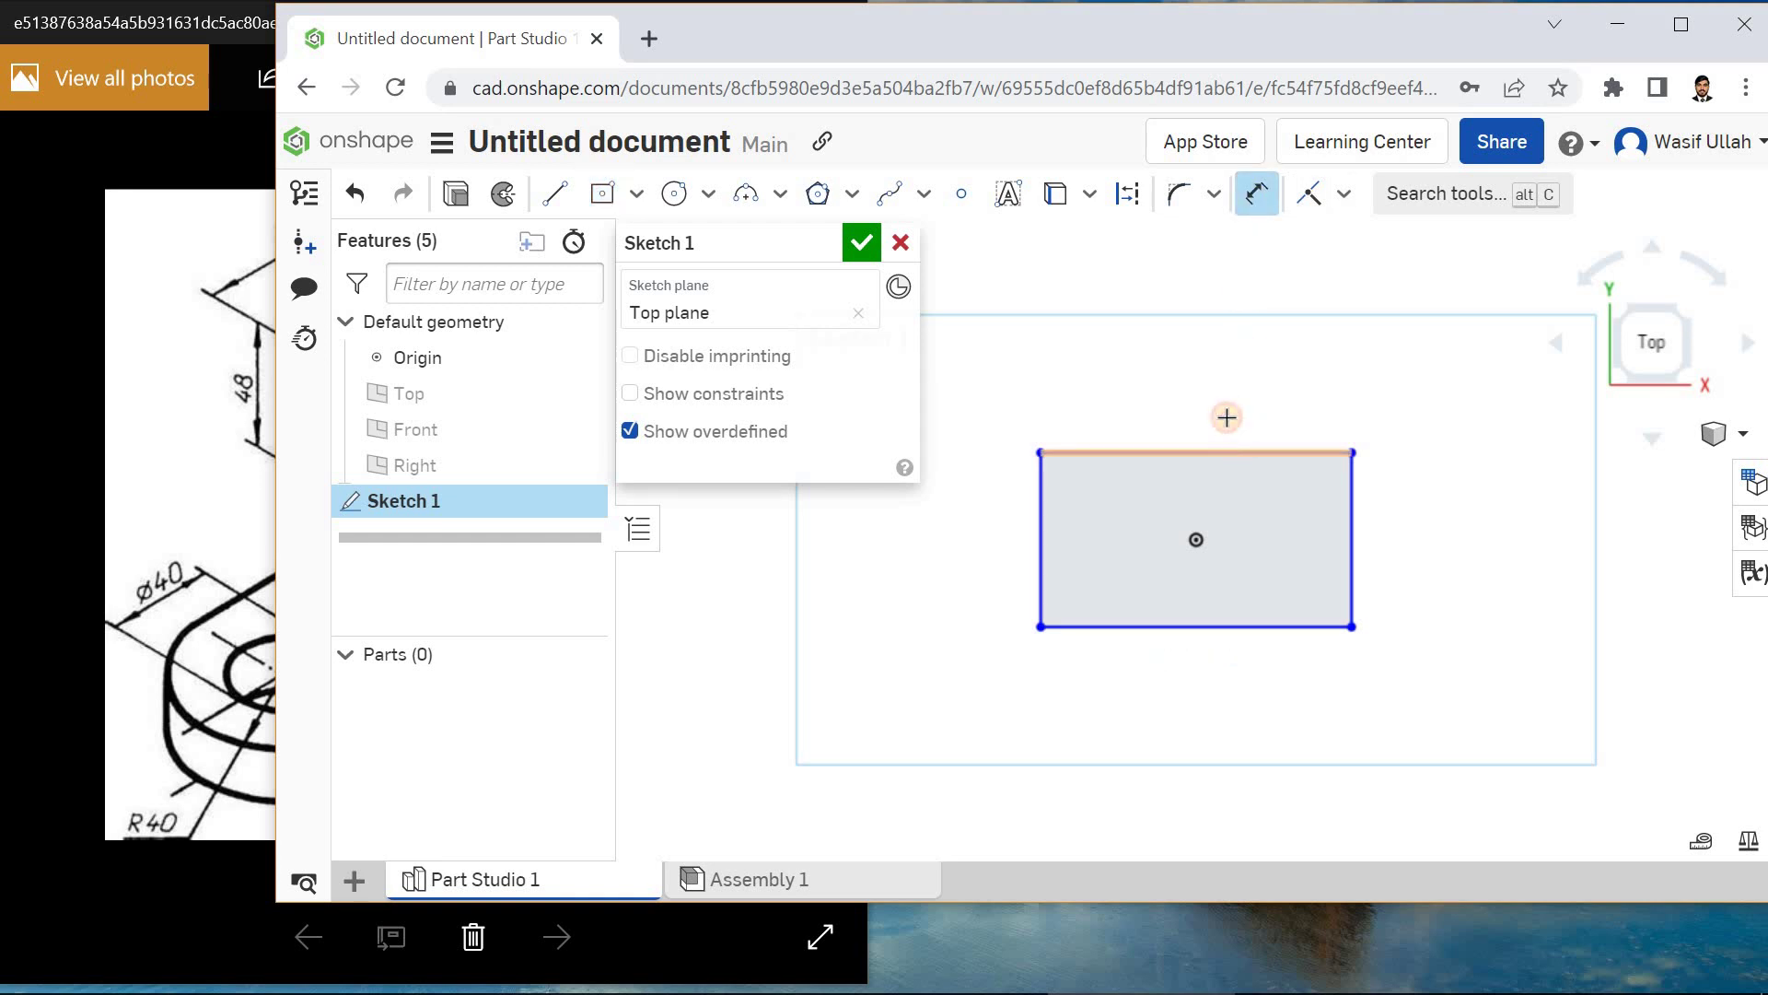
pyautogui.click(1229, 415)
pyautogui.write('170')
pyautogui.press('Return')
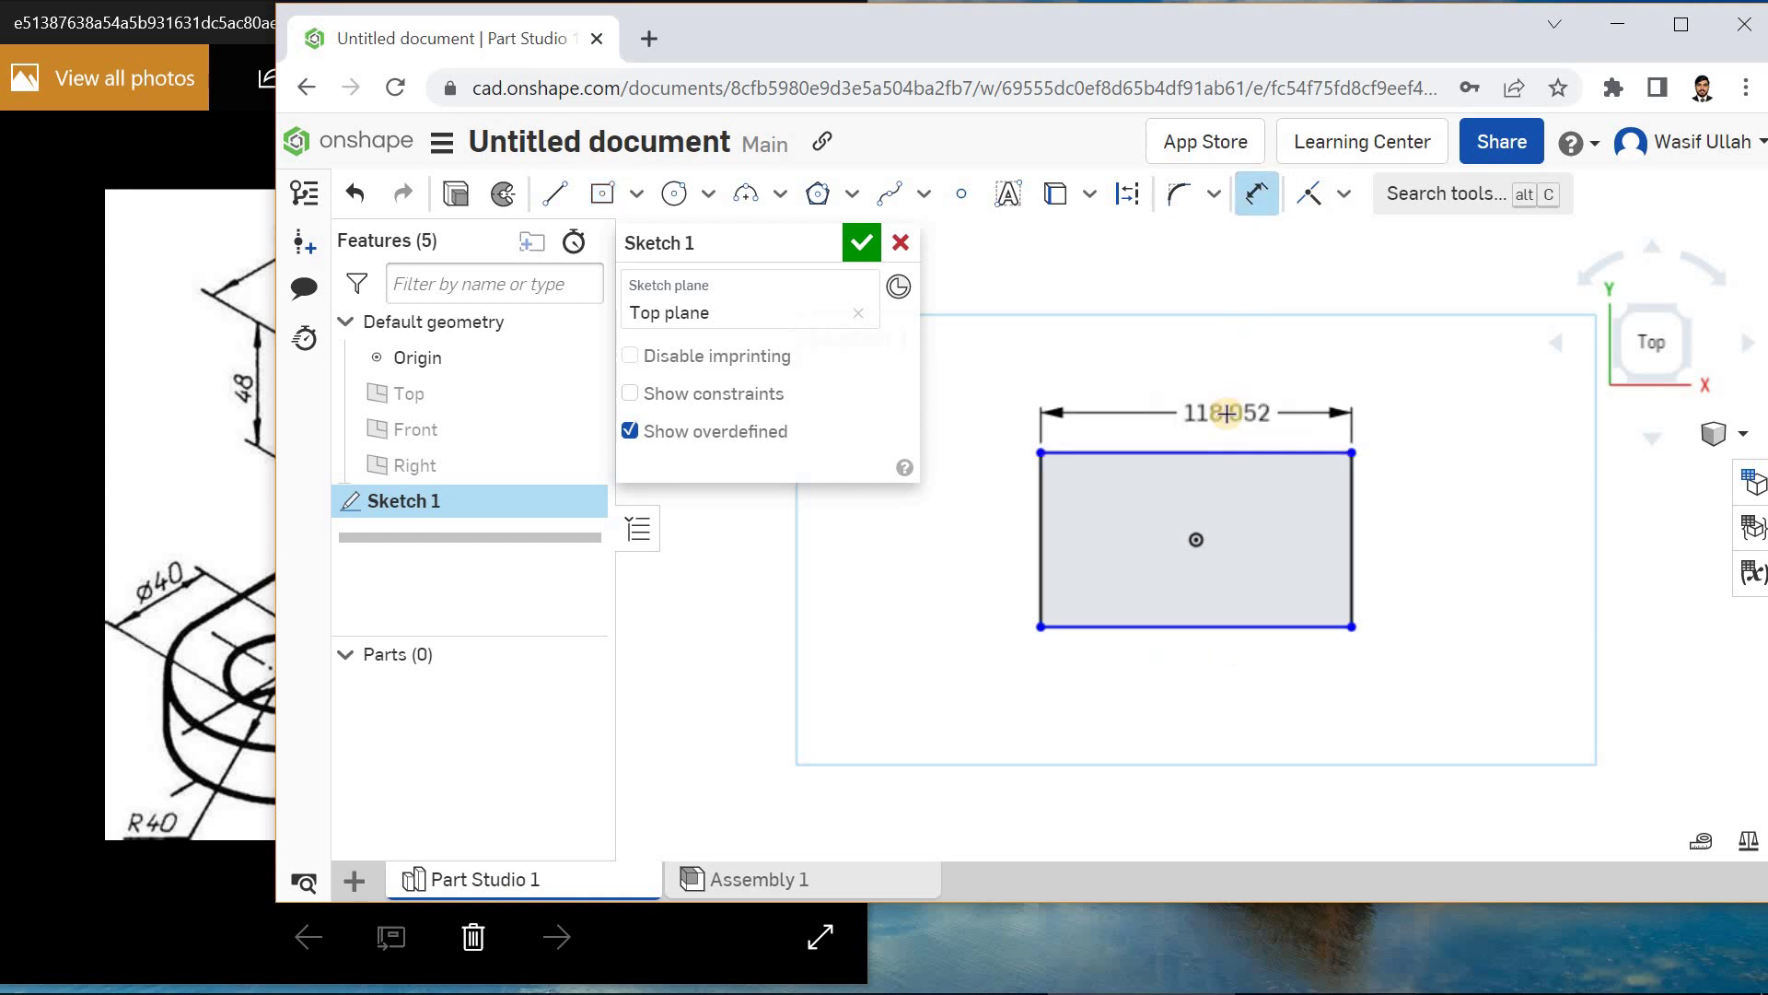
pyautogui.click(977, 558)
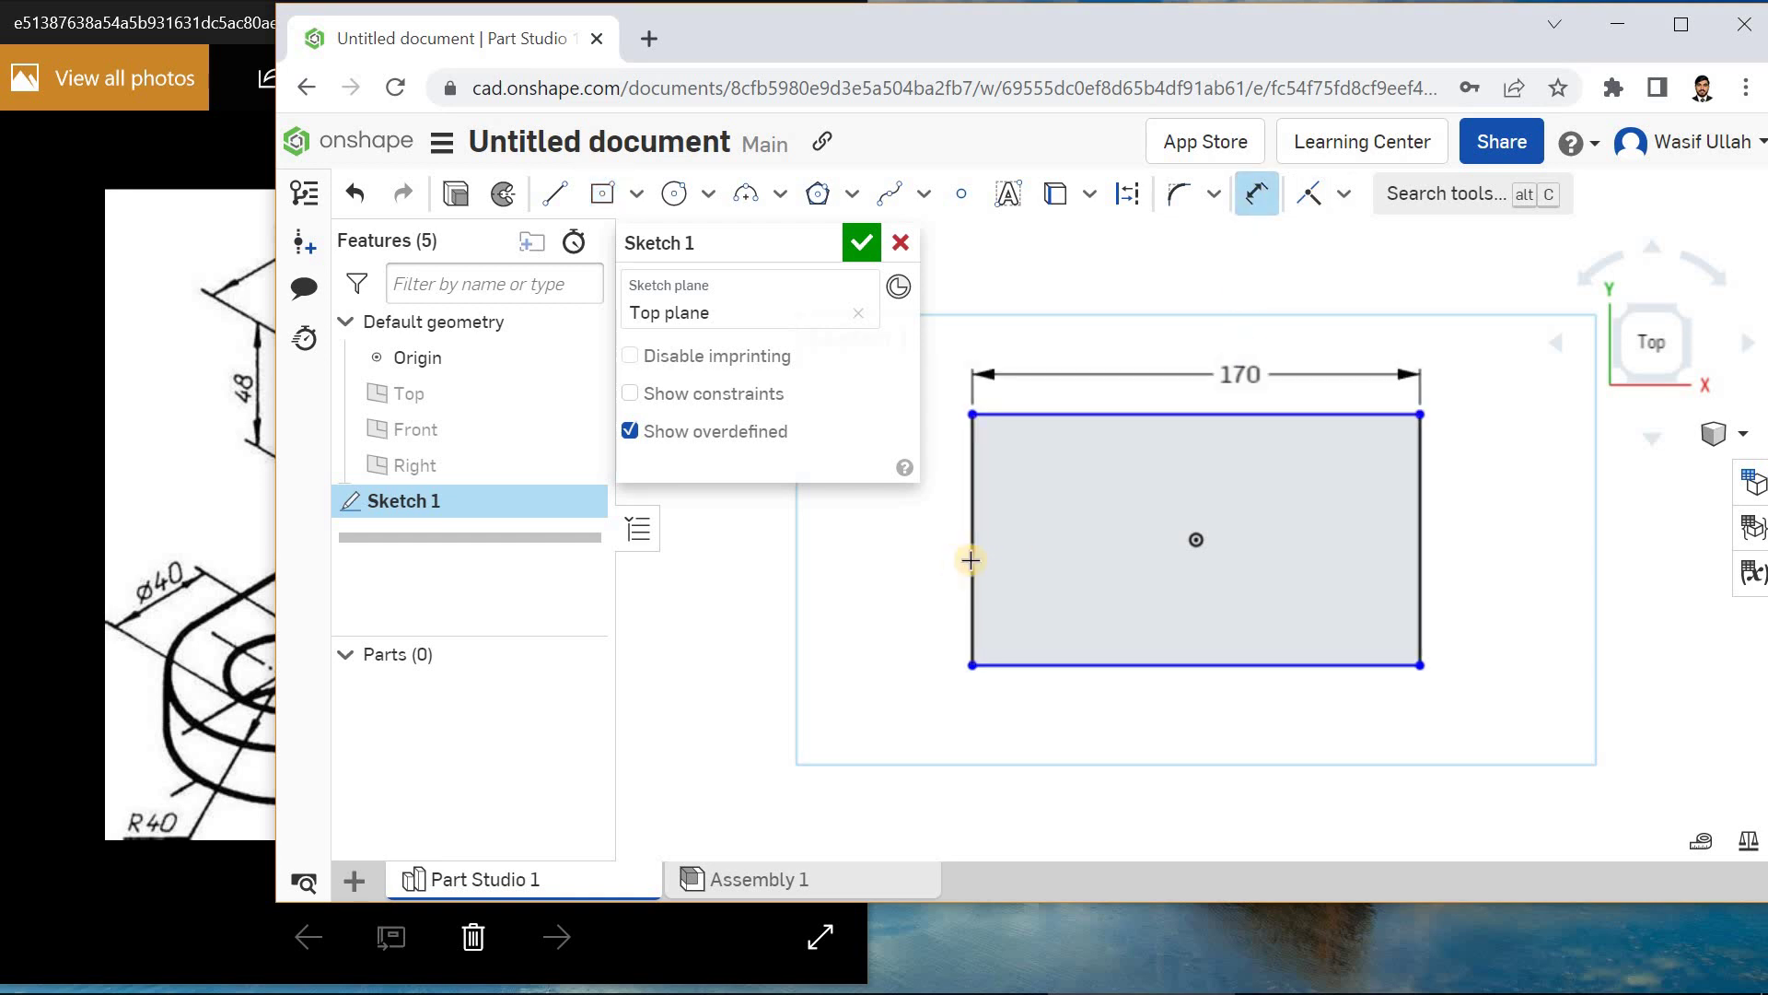
pyautogui.click(1013, 540)
pyautogui.write('80')
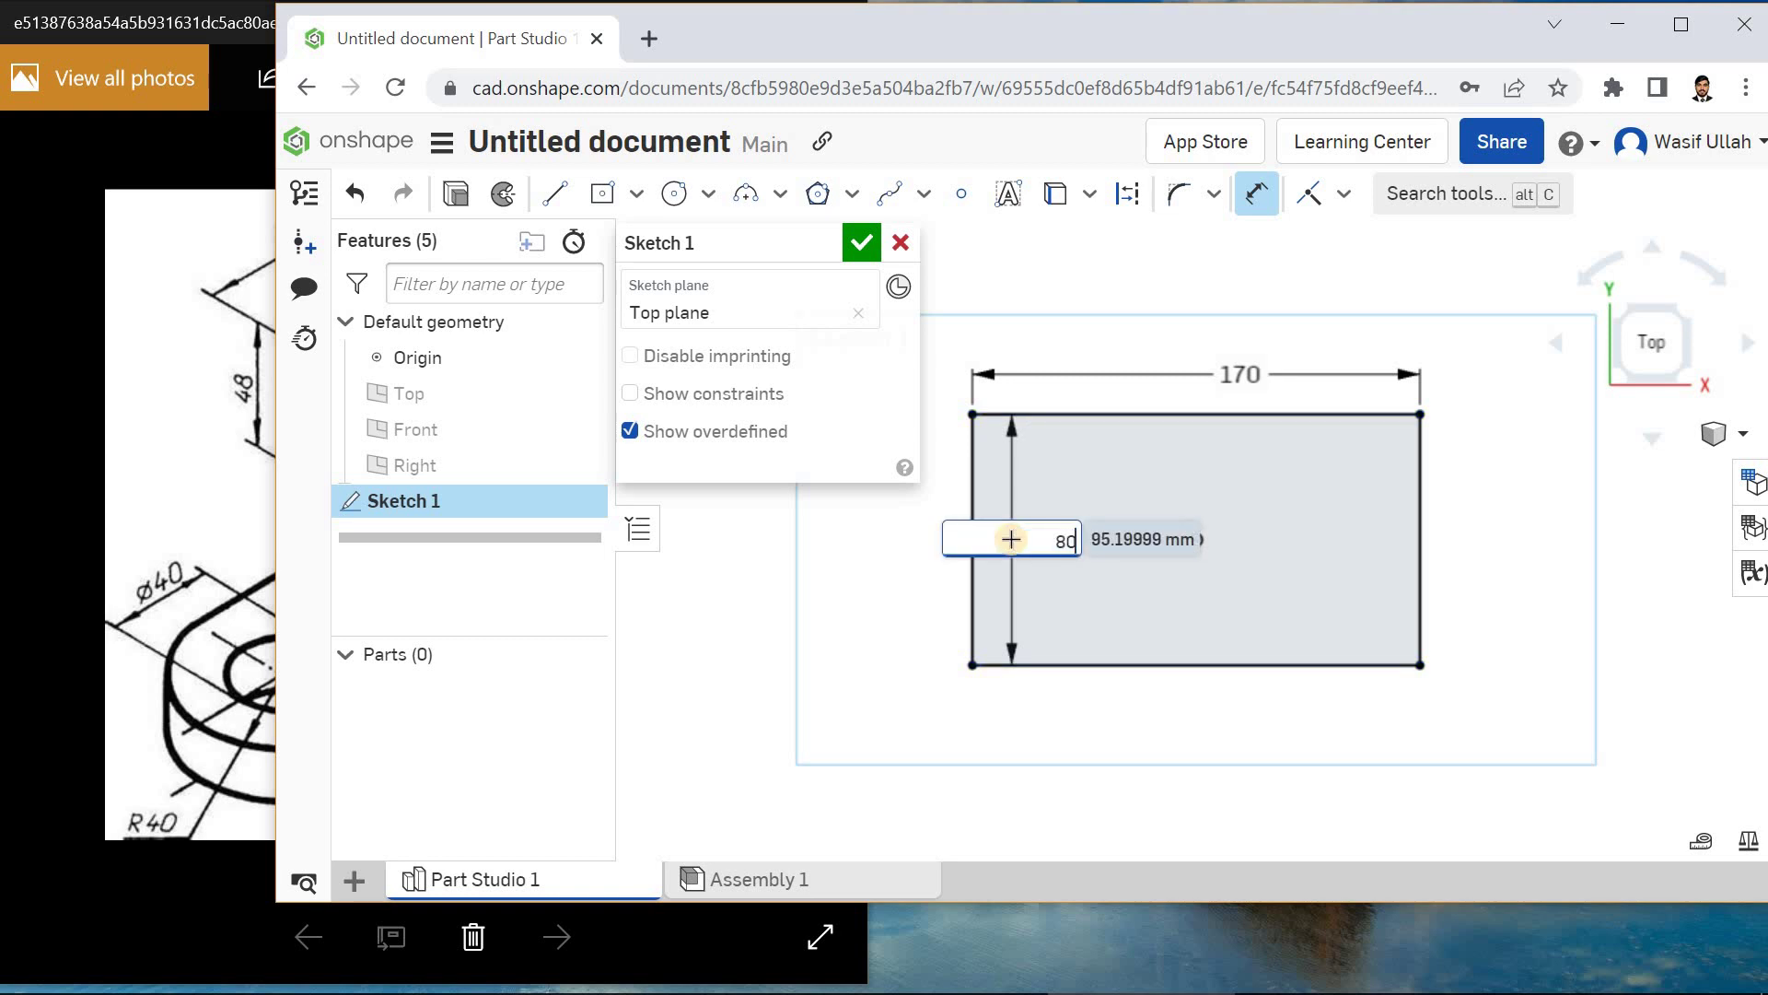
pyautogui.press('Return')
# - Finish Sketch 1 and show it in a fitted isometric view
pyautogui.click(861, 244)
pyautogui.rightClick(837, 297)
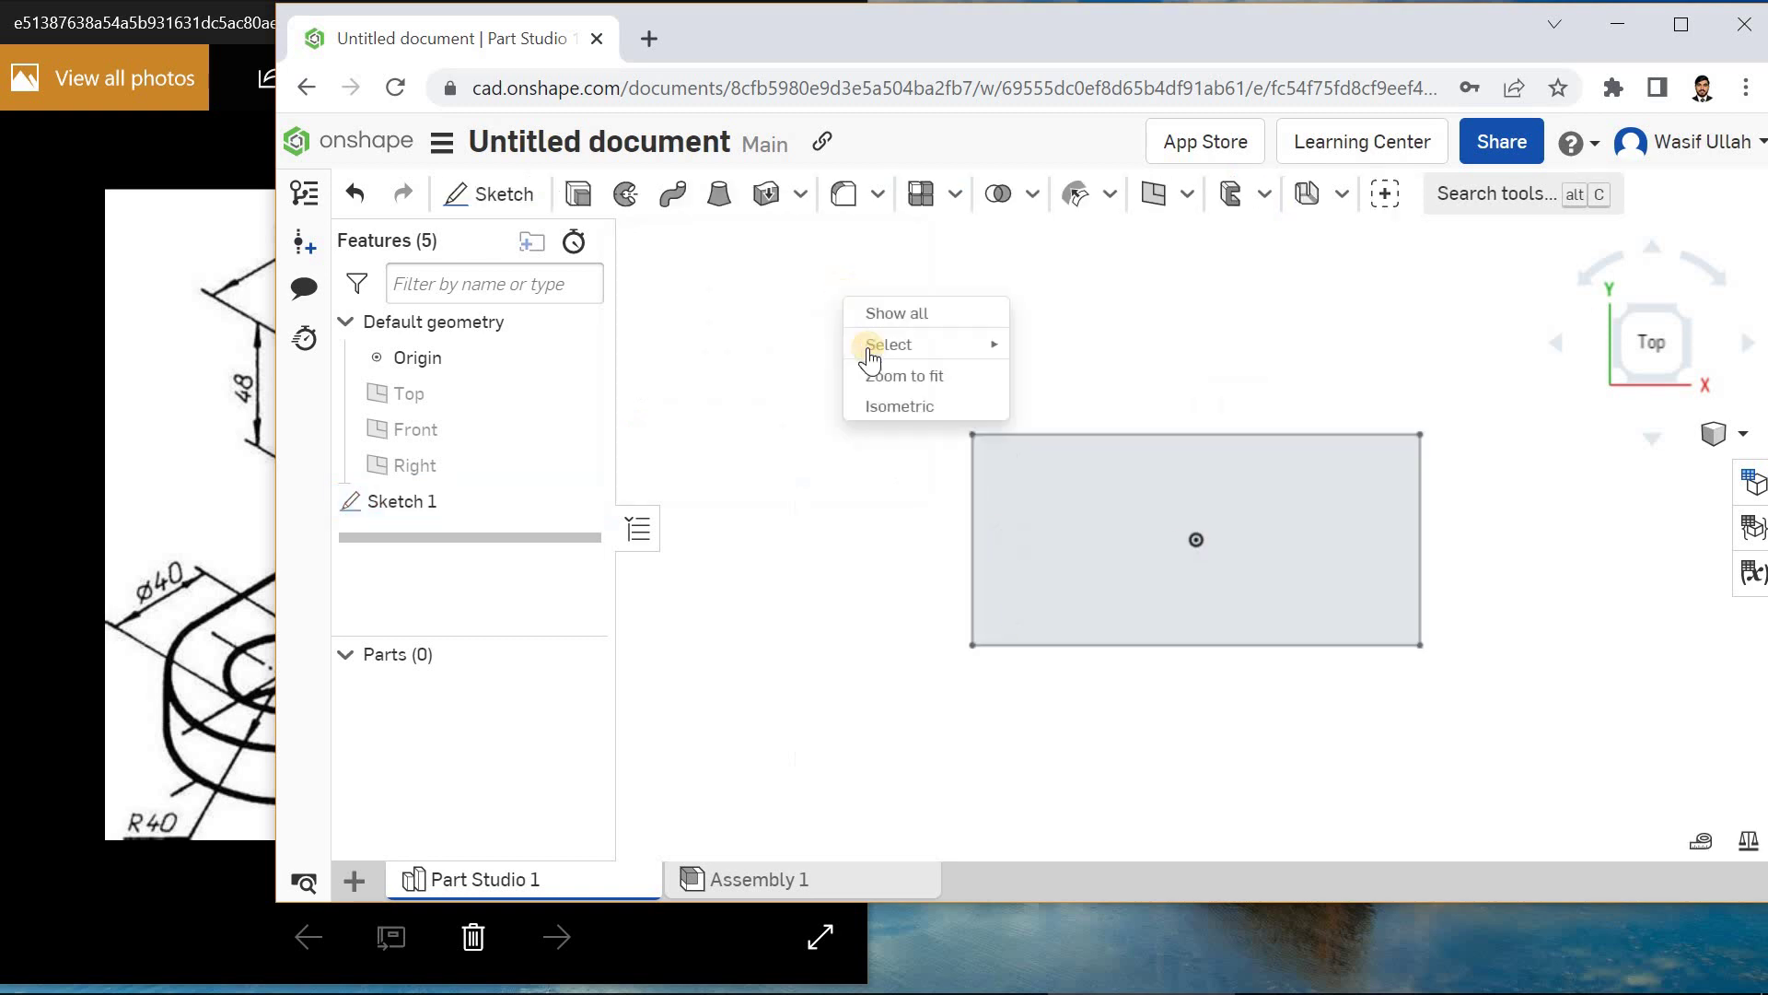
pyautogui.click(869, 391)
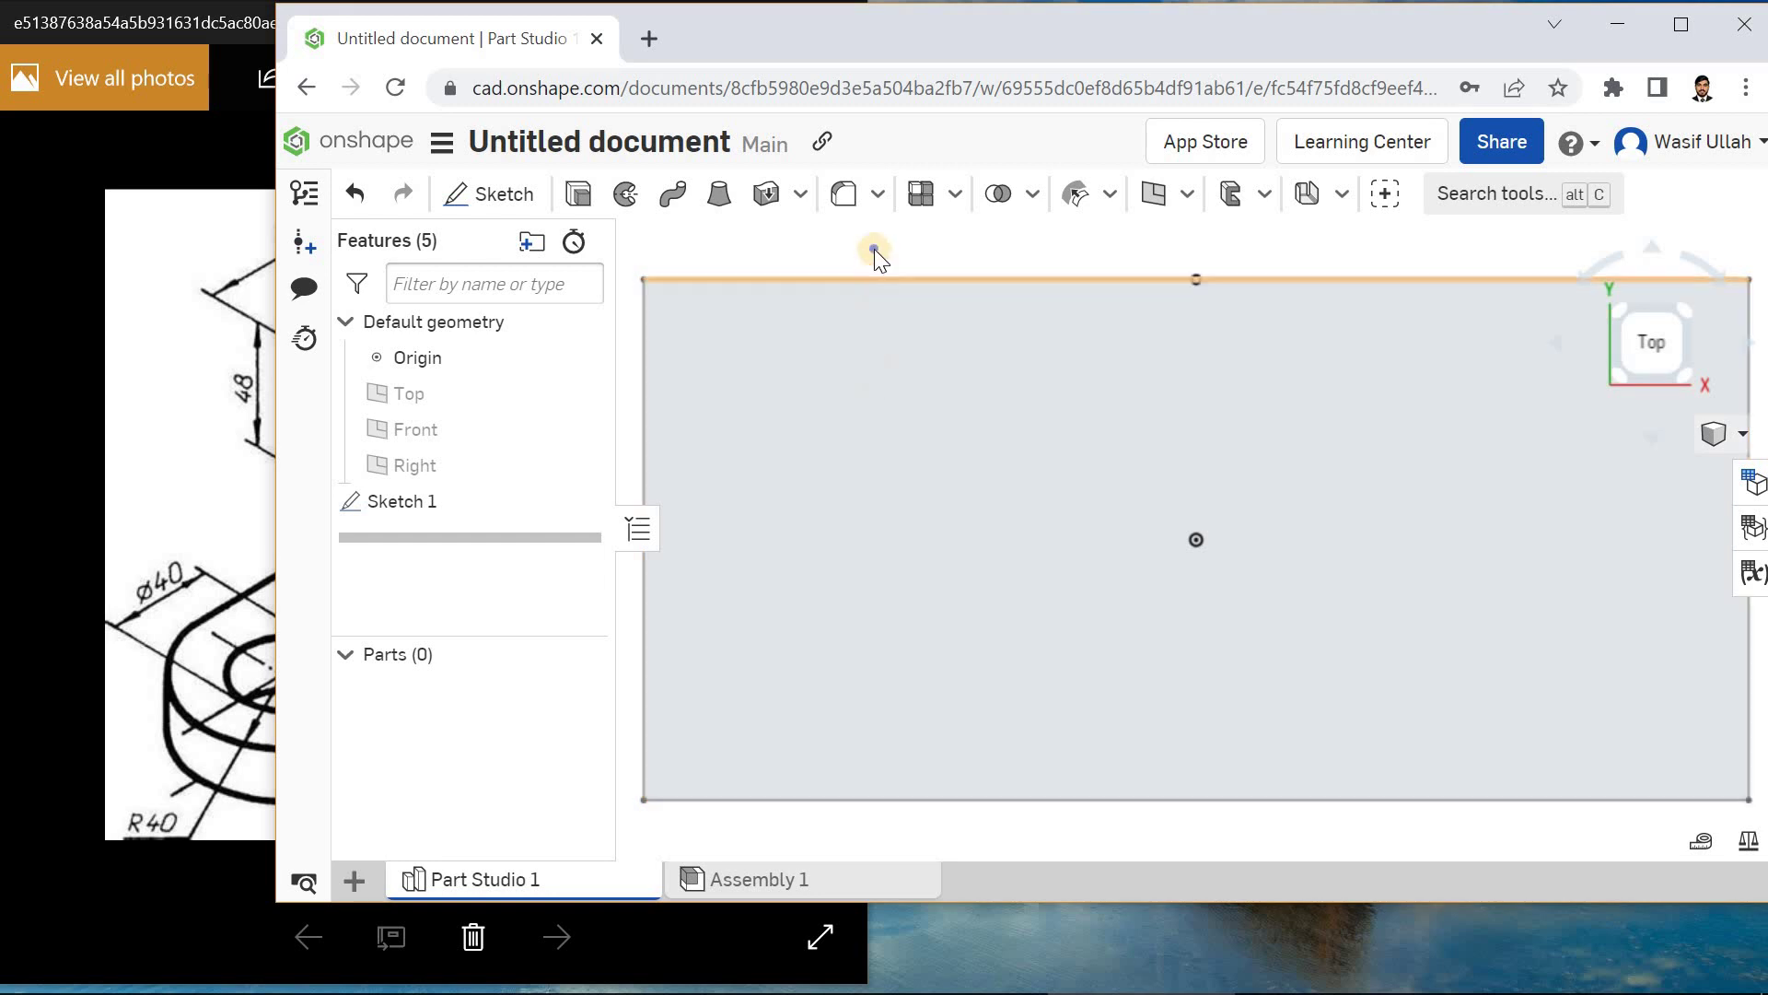
pyautogui.rightClick(875, 248)
pyautogui.click(906, 365)
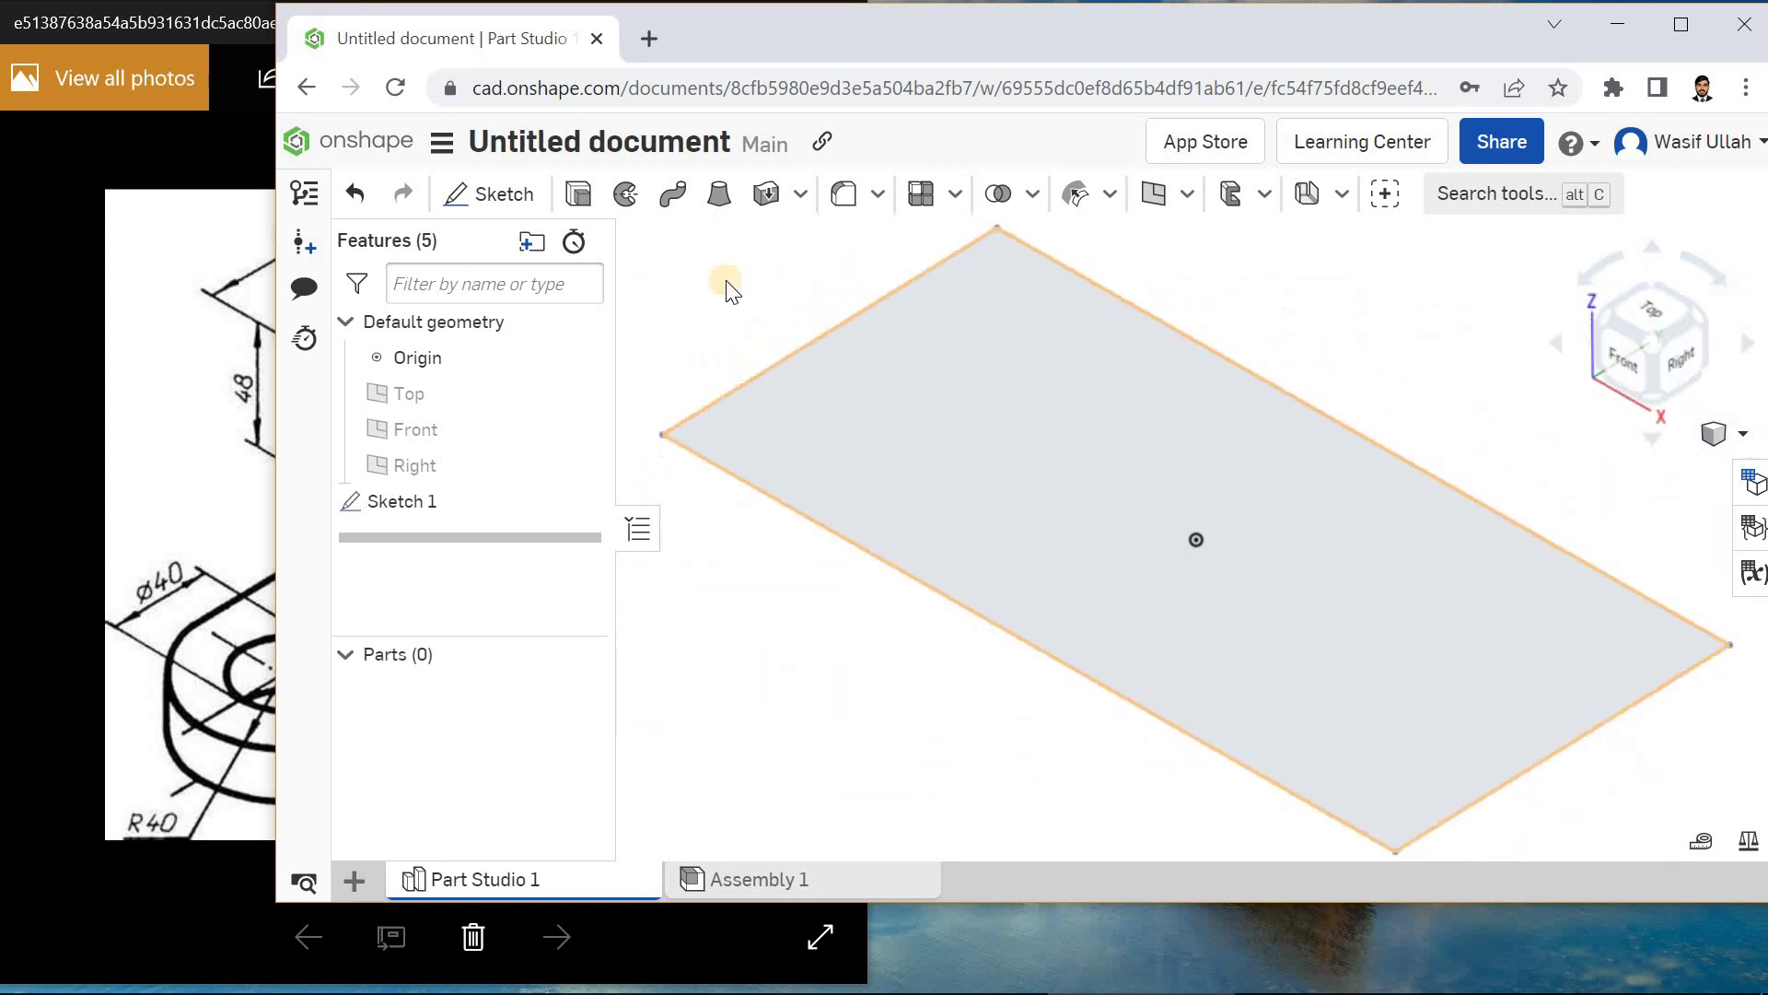
# - Extrude the rectangle 20 mm into the base plate and check the reference drawing
pyautogui.click(579, 193)
pyautogui.click(820, 463)
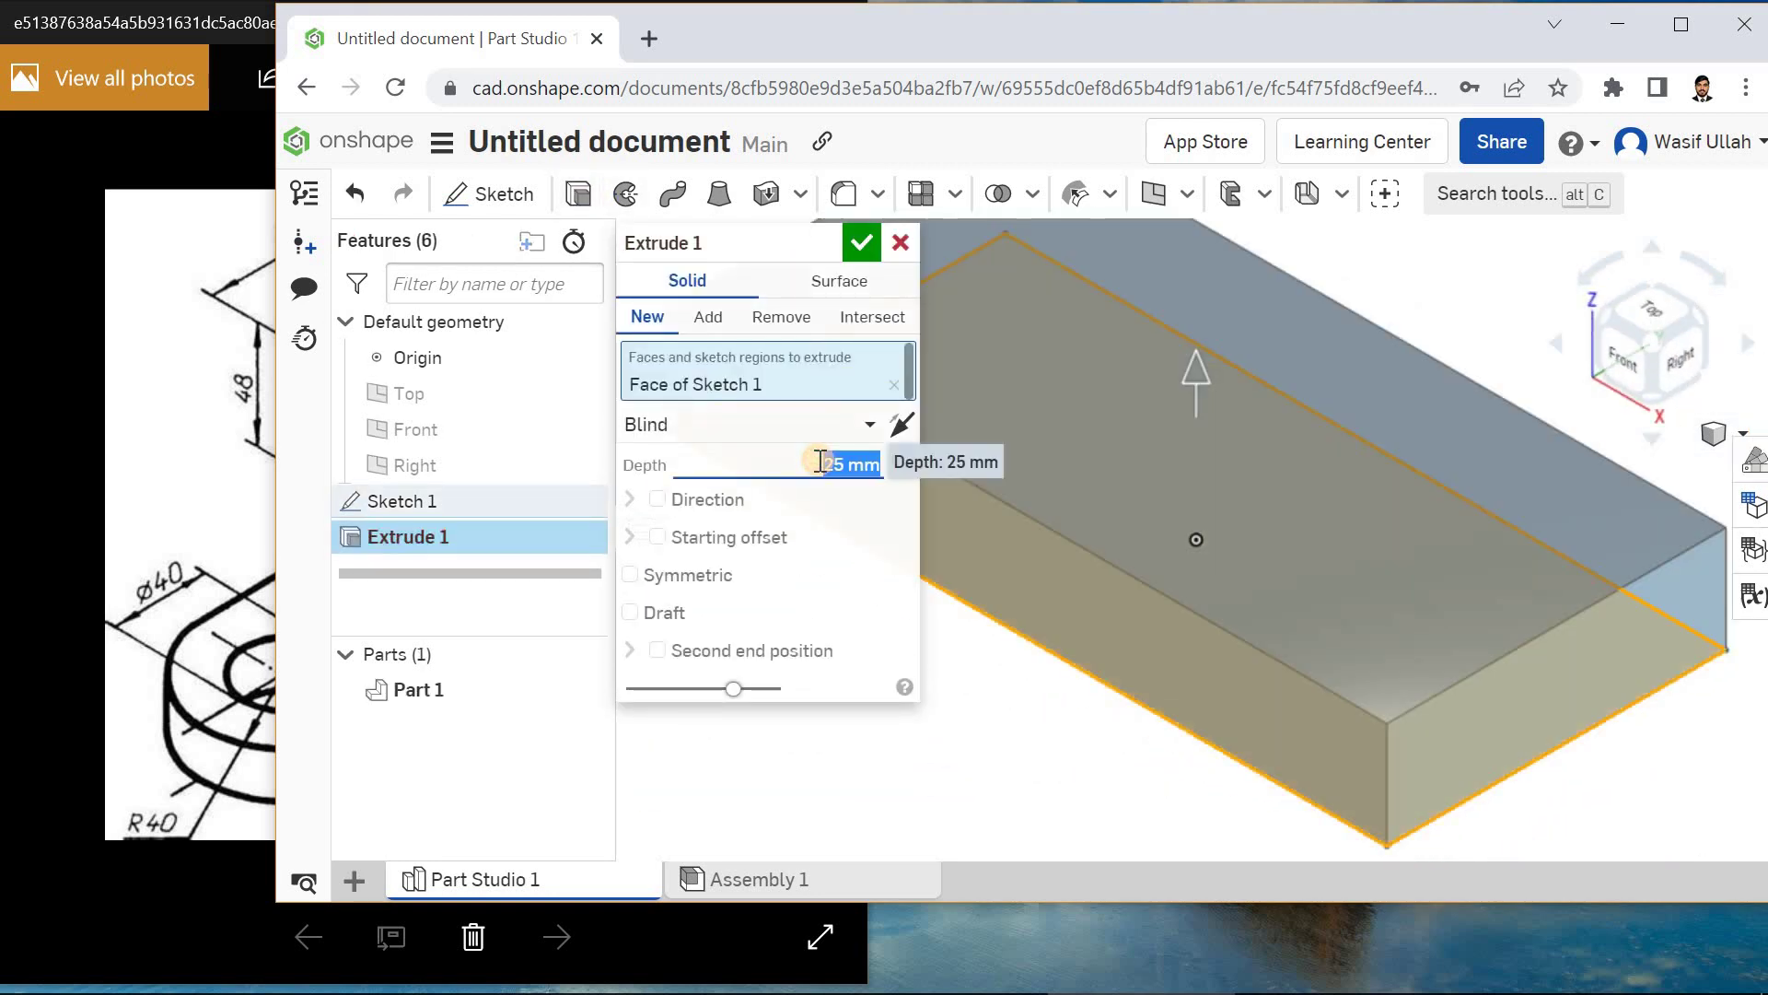
pyautogui.write('20')
pyautogui.click(858, 244)
pyautogui.rightClick(681, 289)
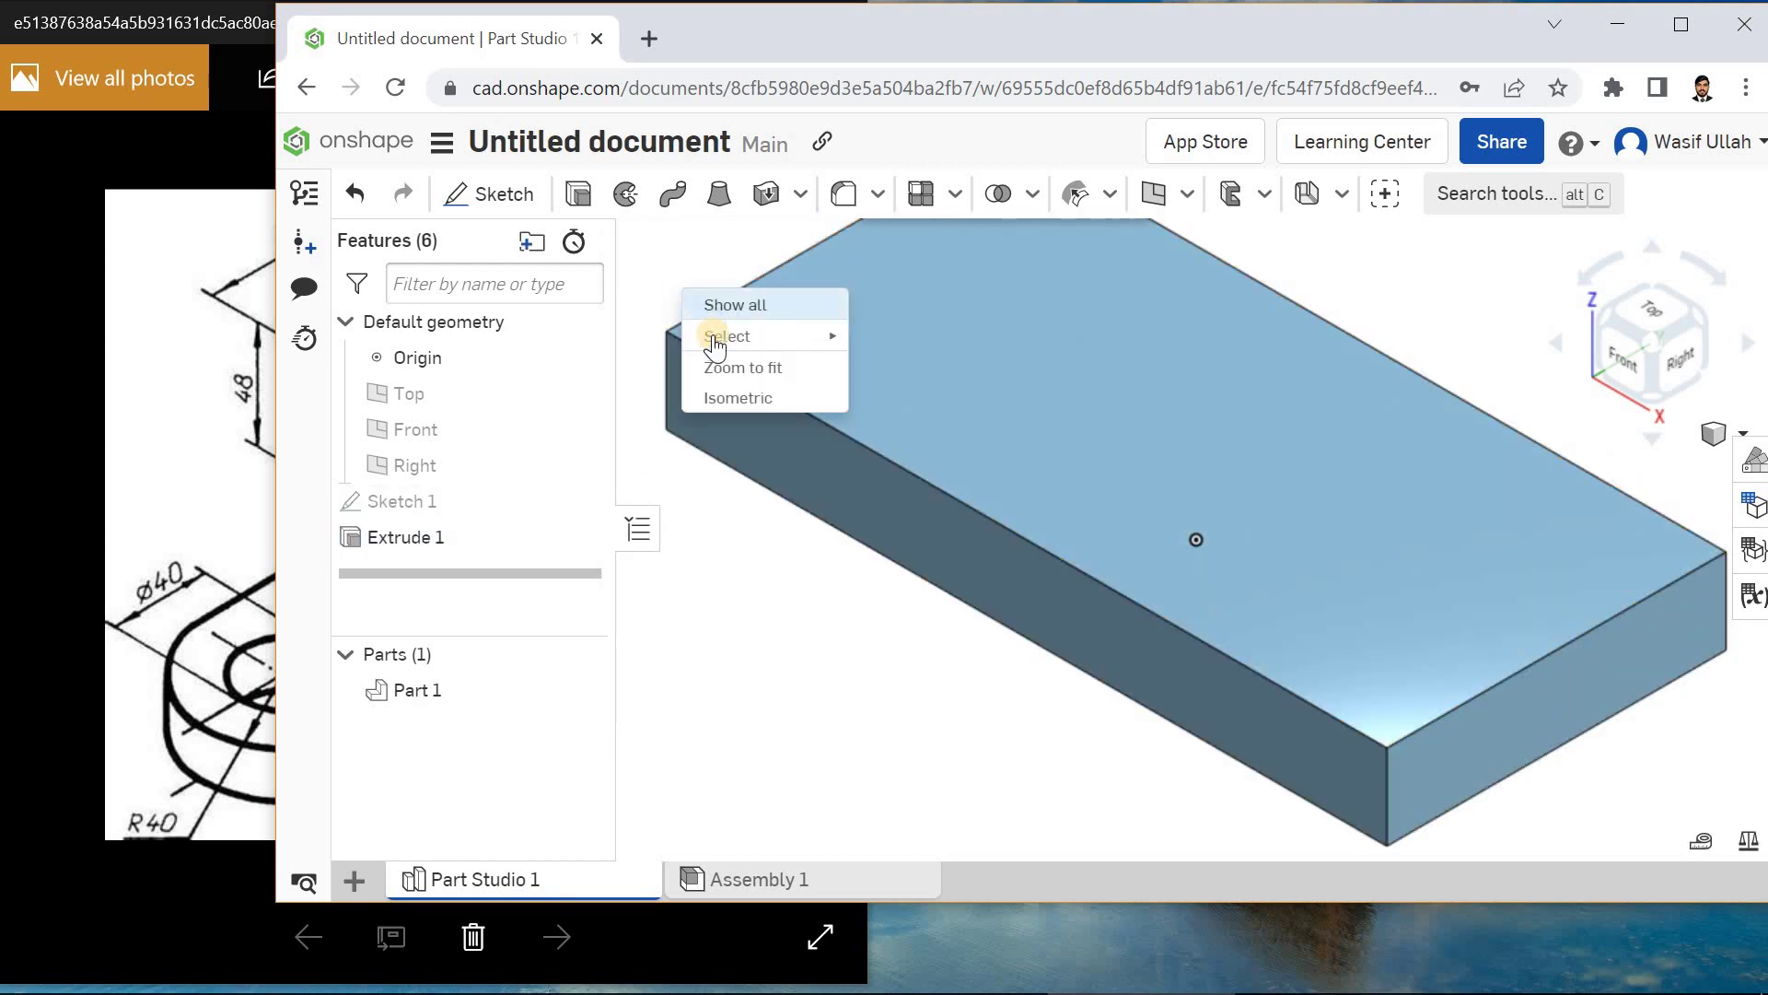
pyautogui.click(711, 367)
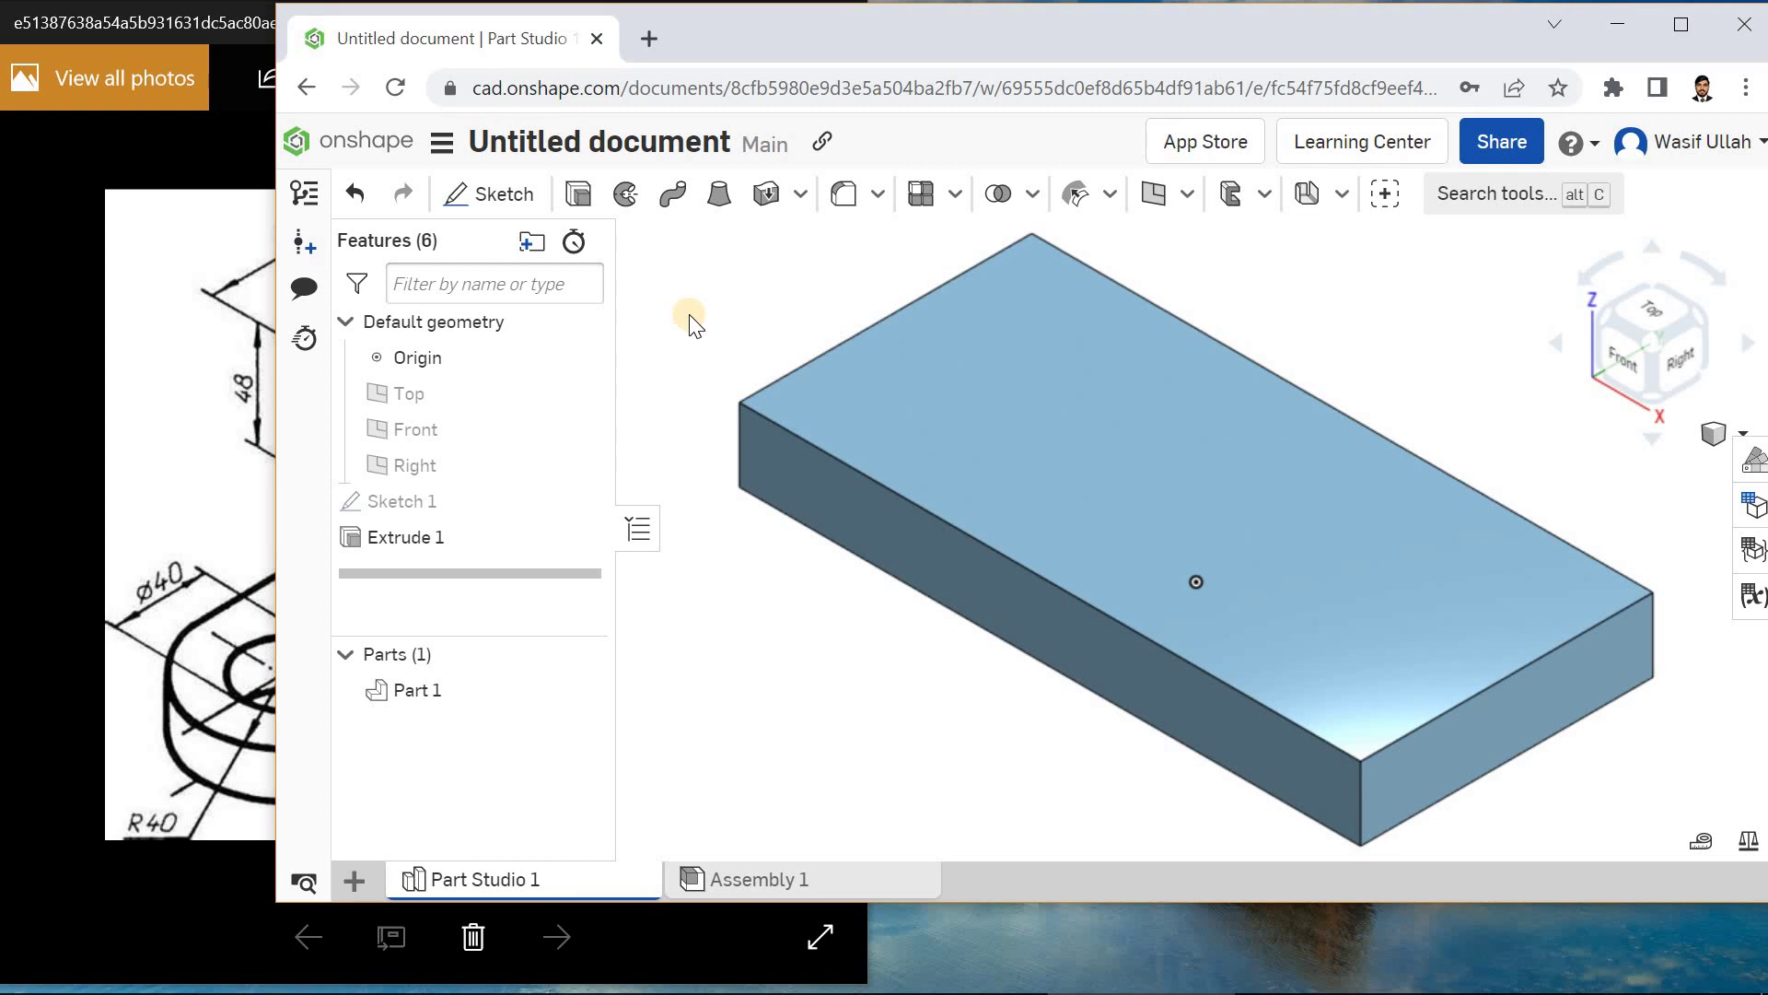
pyautogui.click(145, 14)
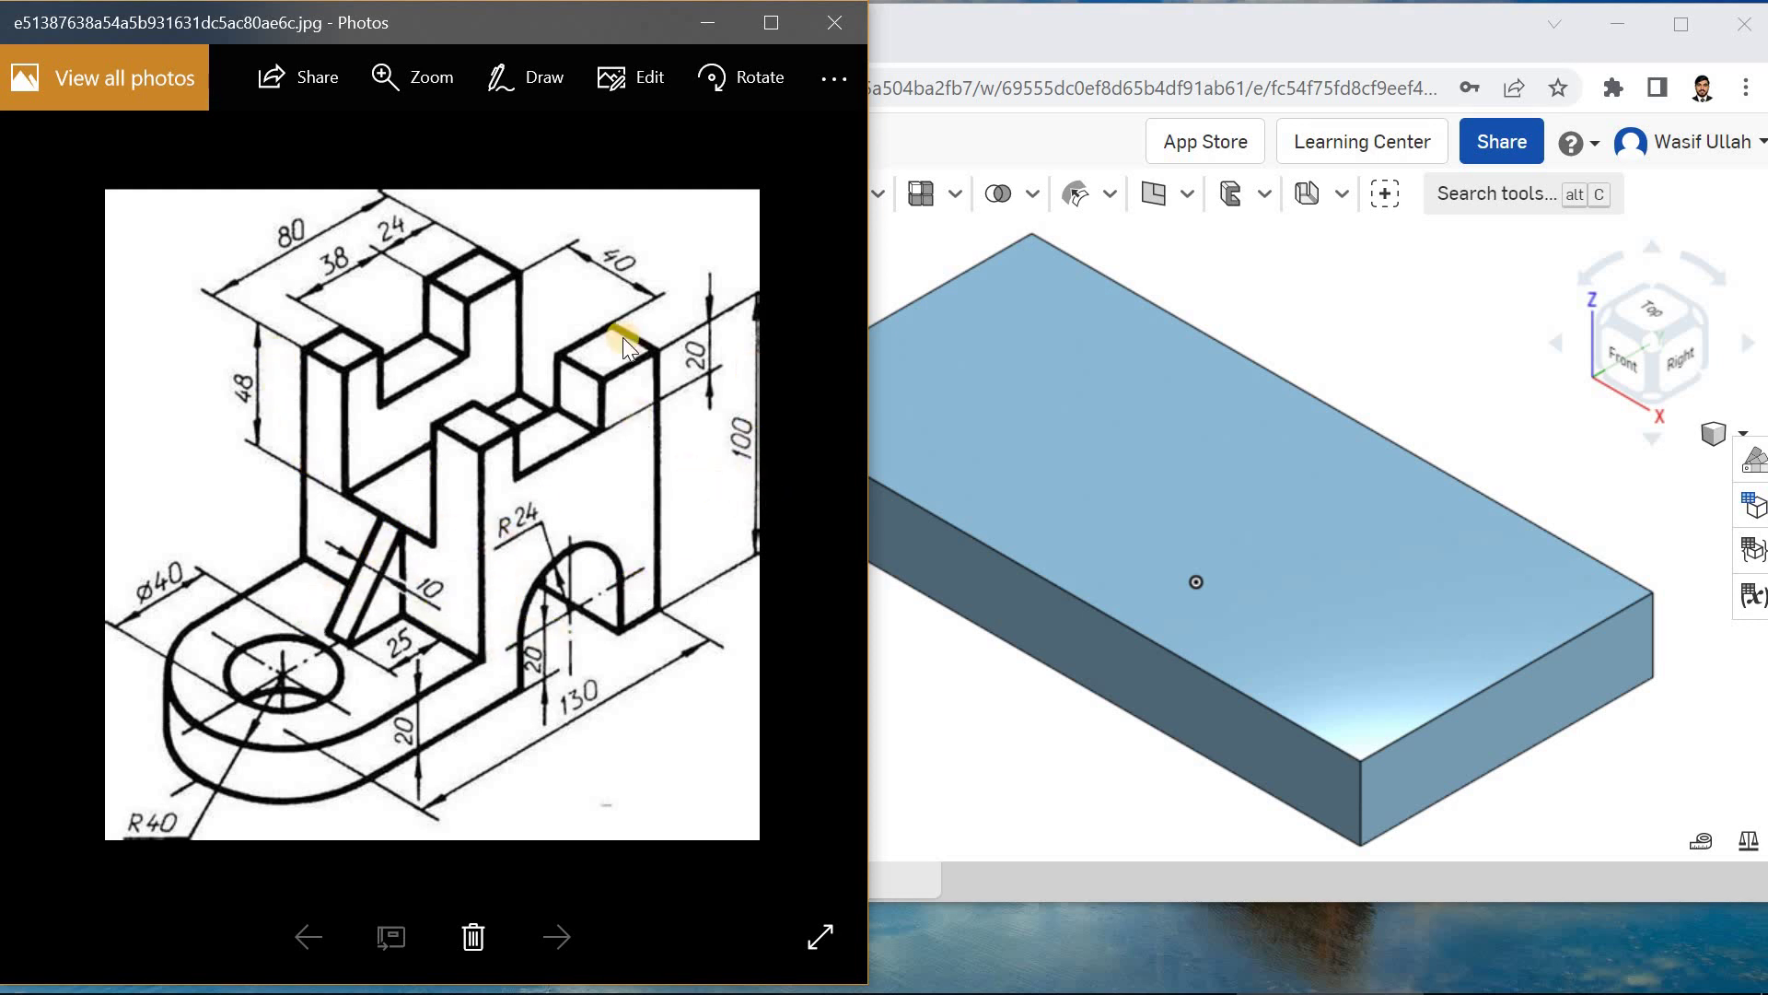
# - Sketch a corner rectangle on the plate's top face from its right edge
pyautogui.click(974, 20)
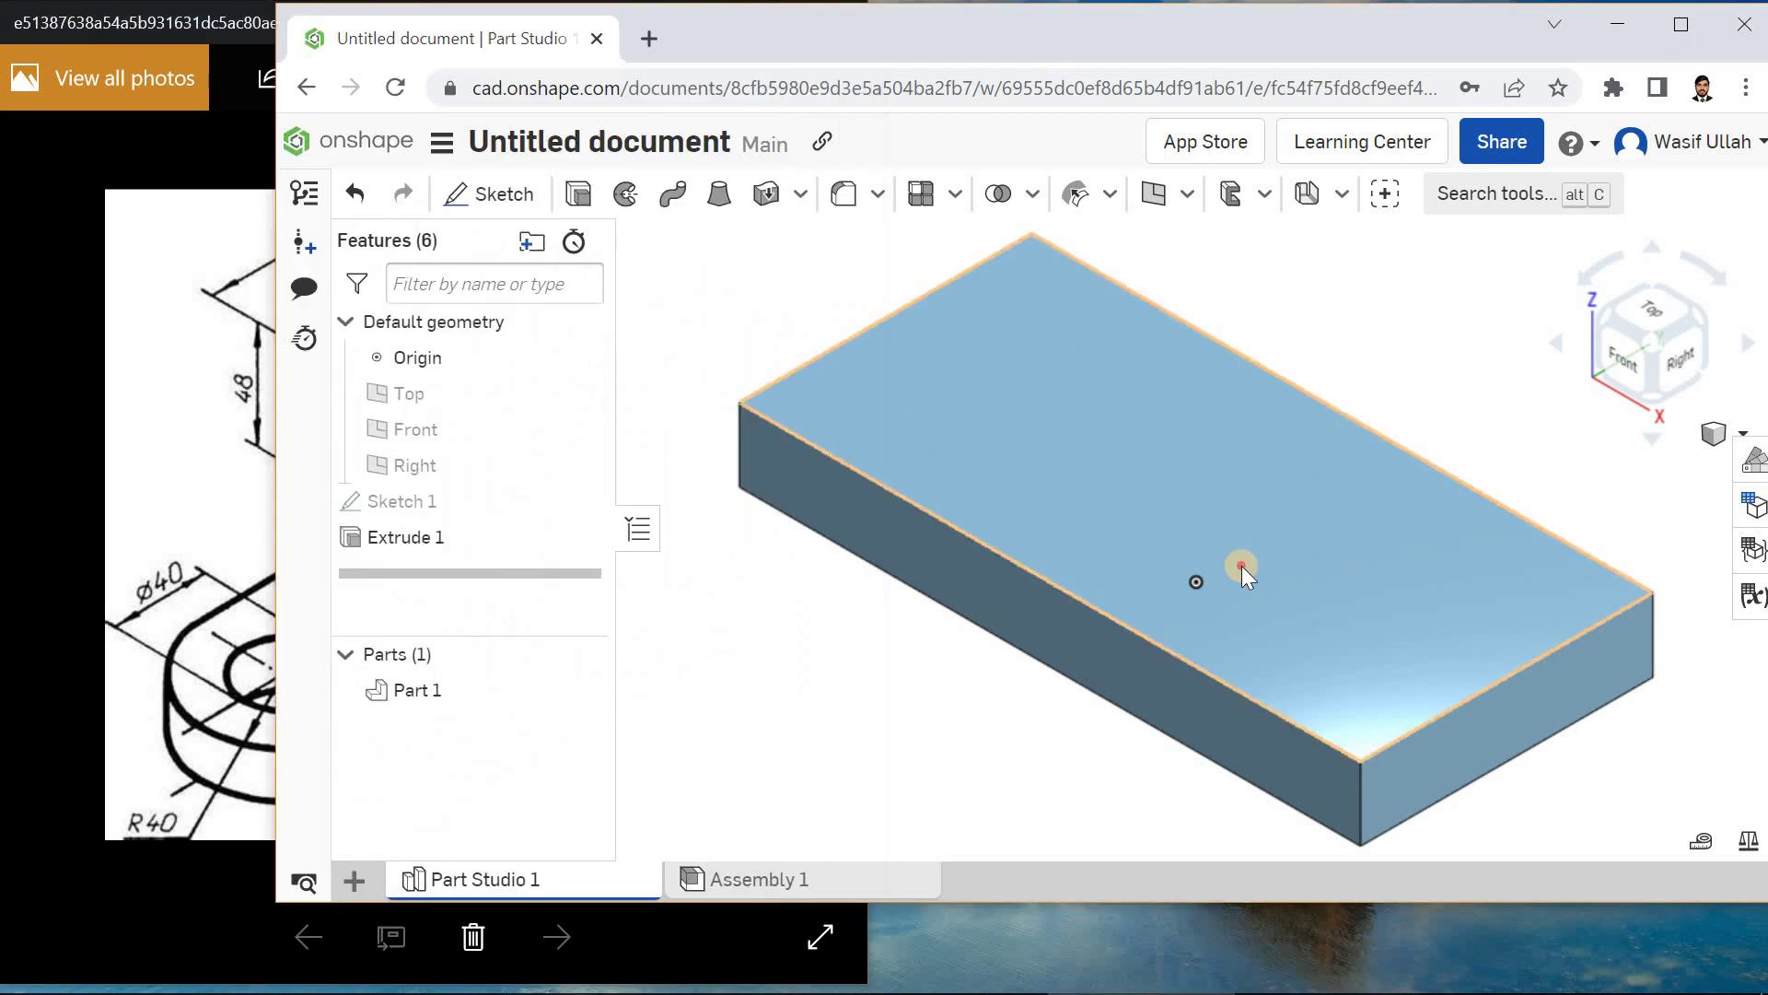
pyautogui.click(1196, 532)
pyautogui.click(489, 194)
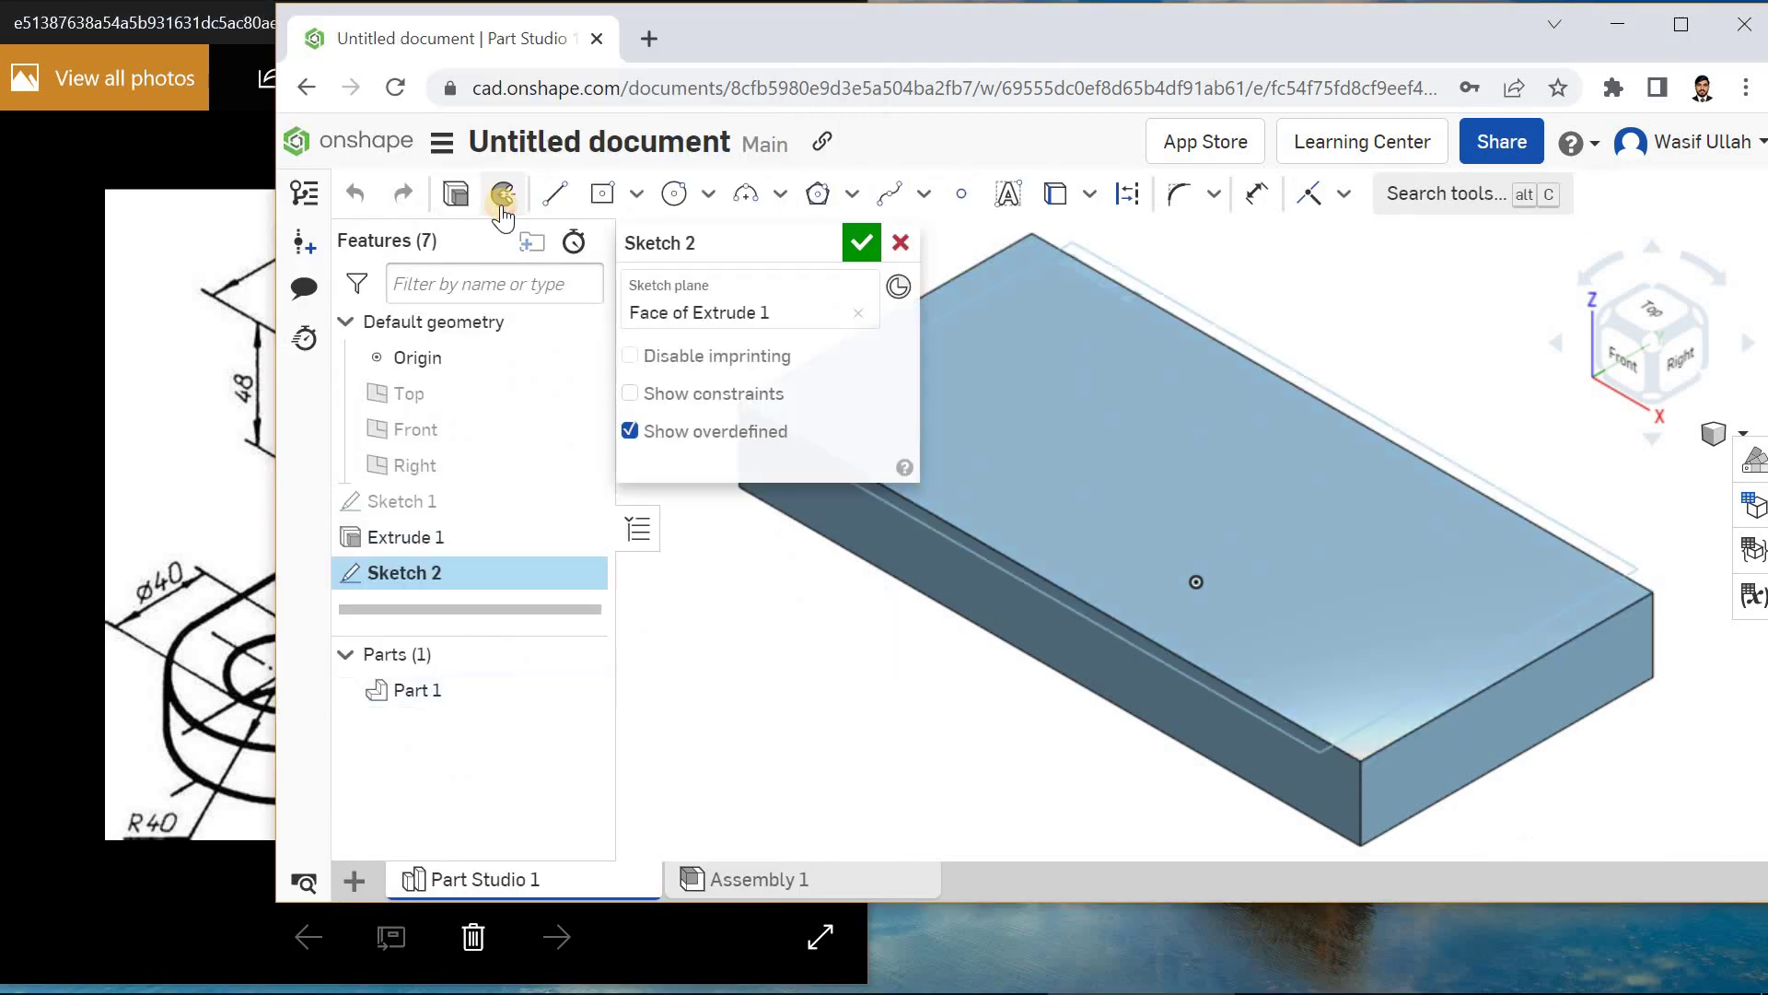
pyautogui.press('n')
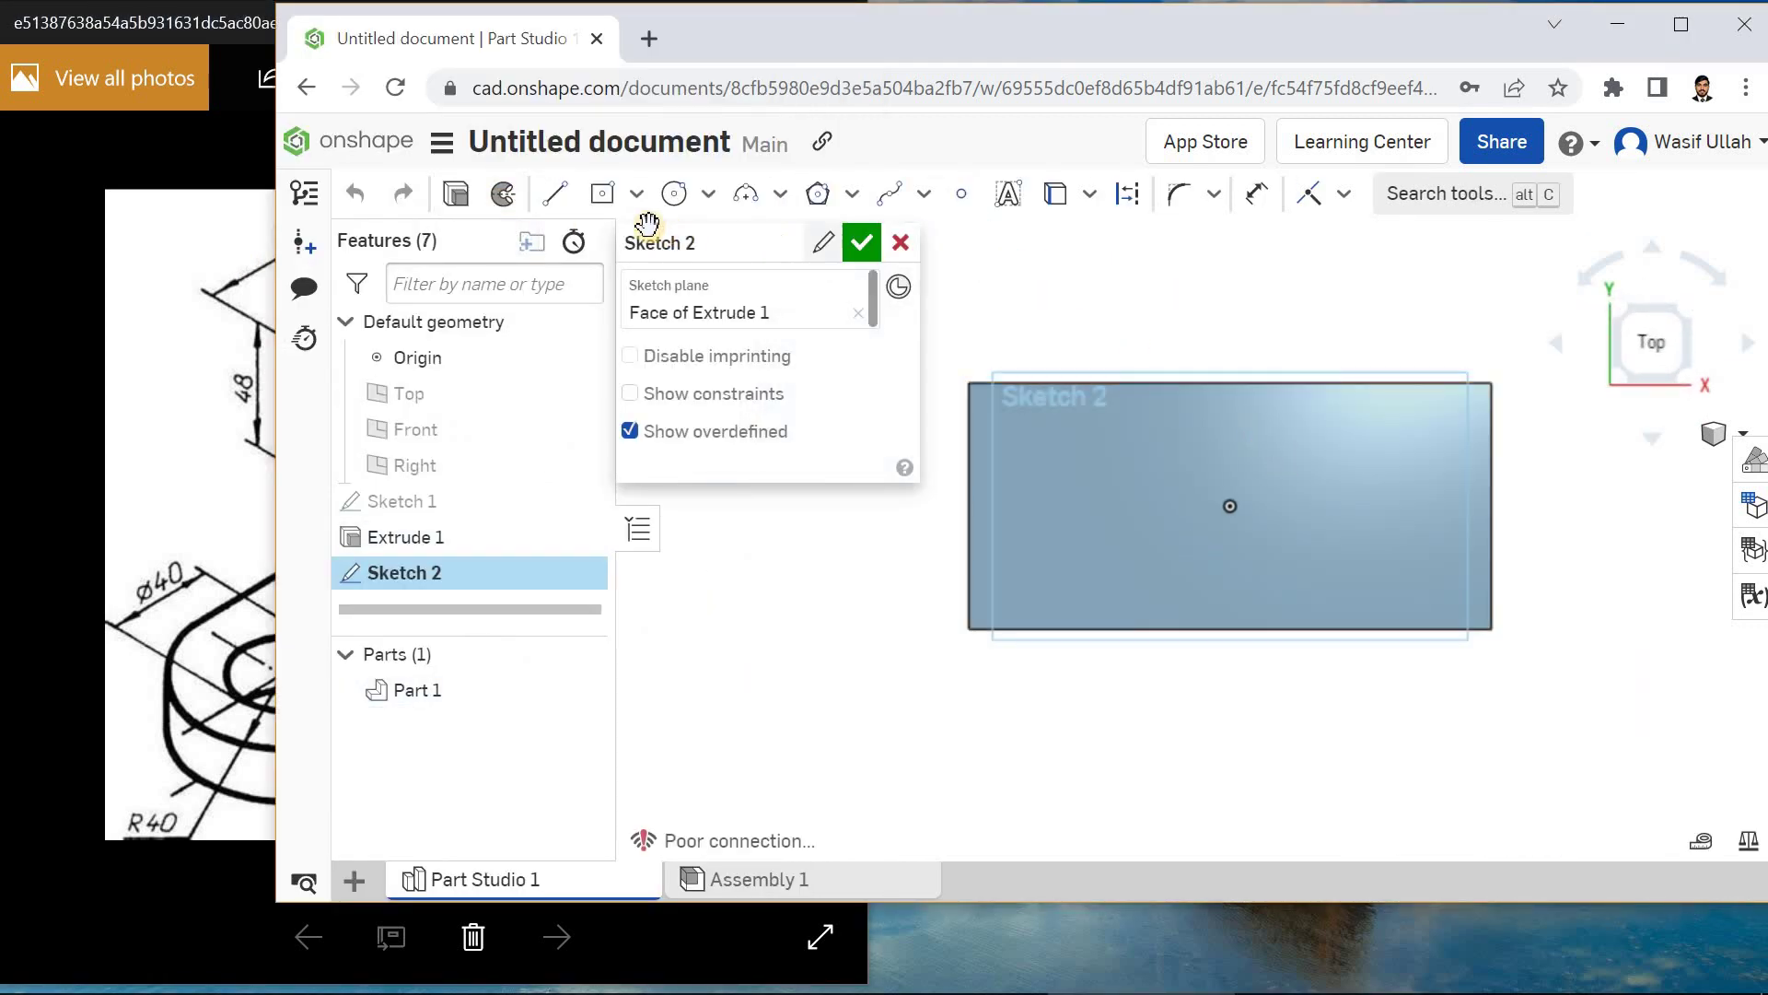
pyautogui.click(635, 194)
pyautogui.click(643, 245)
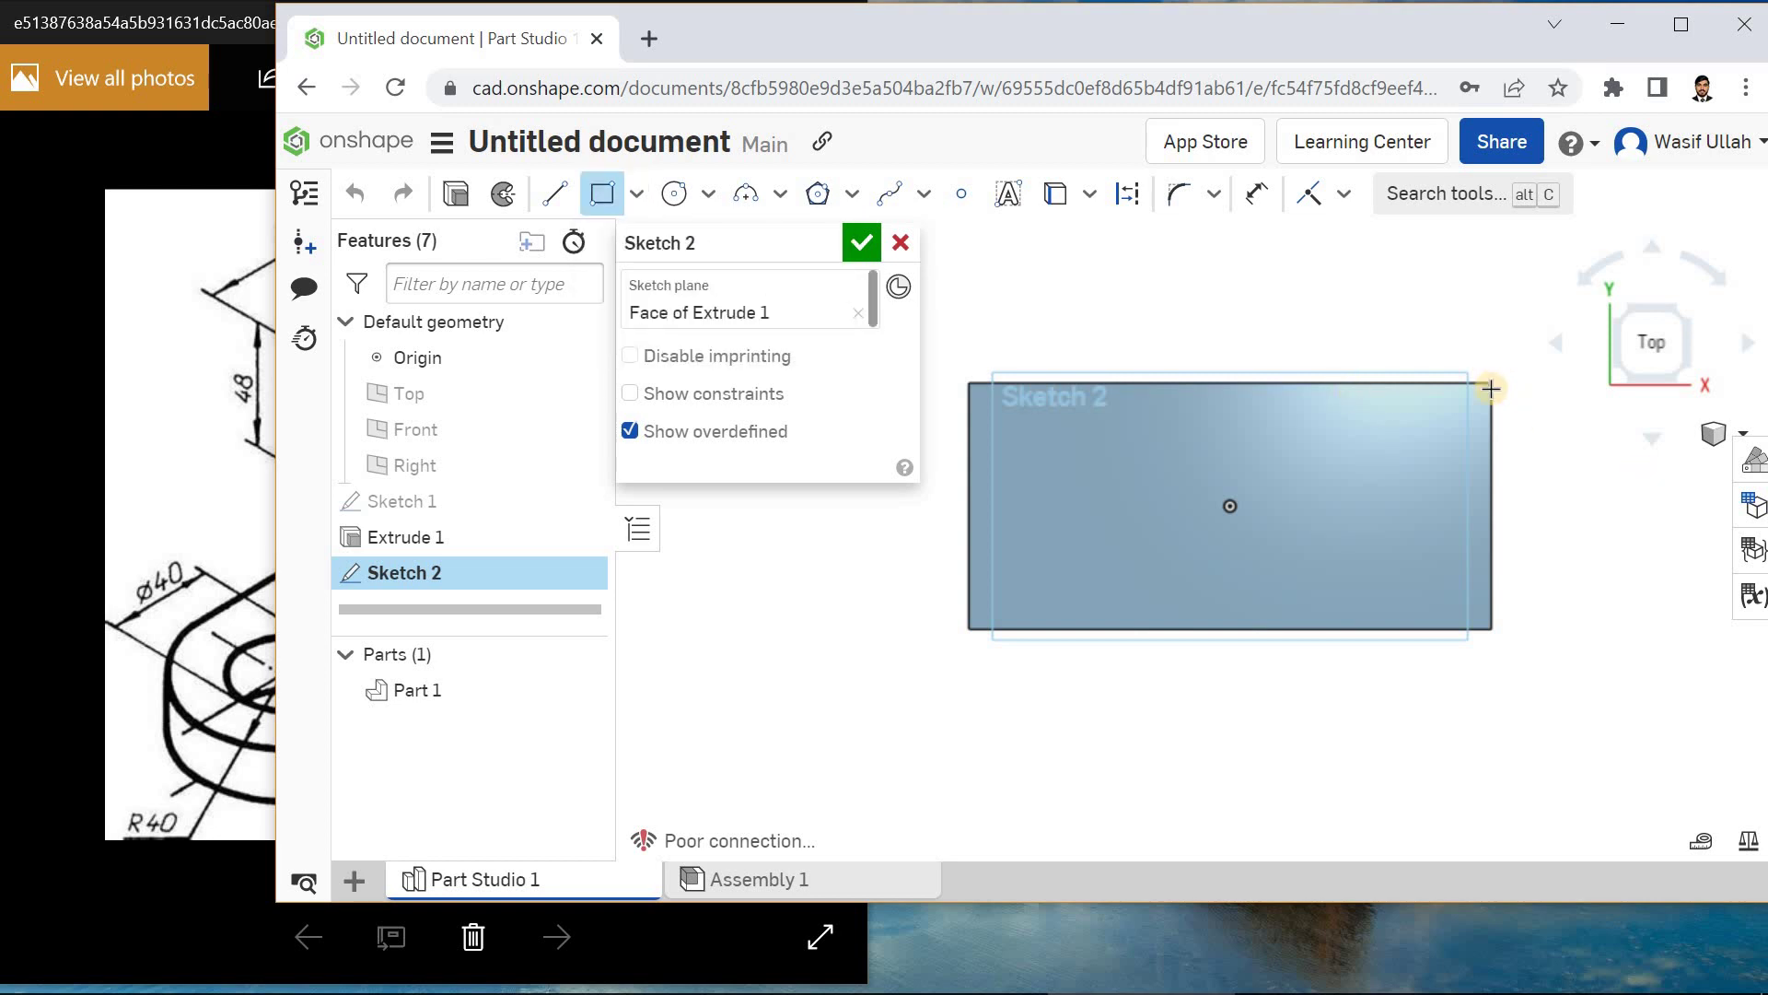
pyautogui.click(1491, 382)
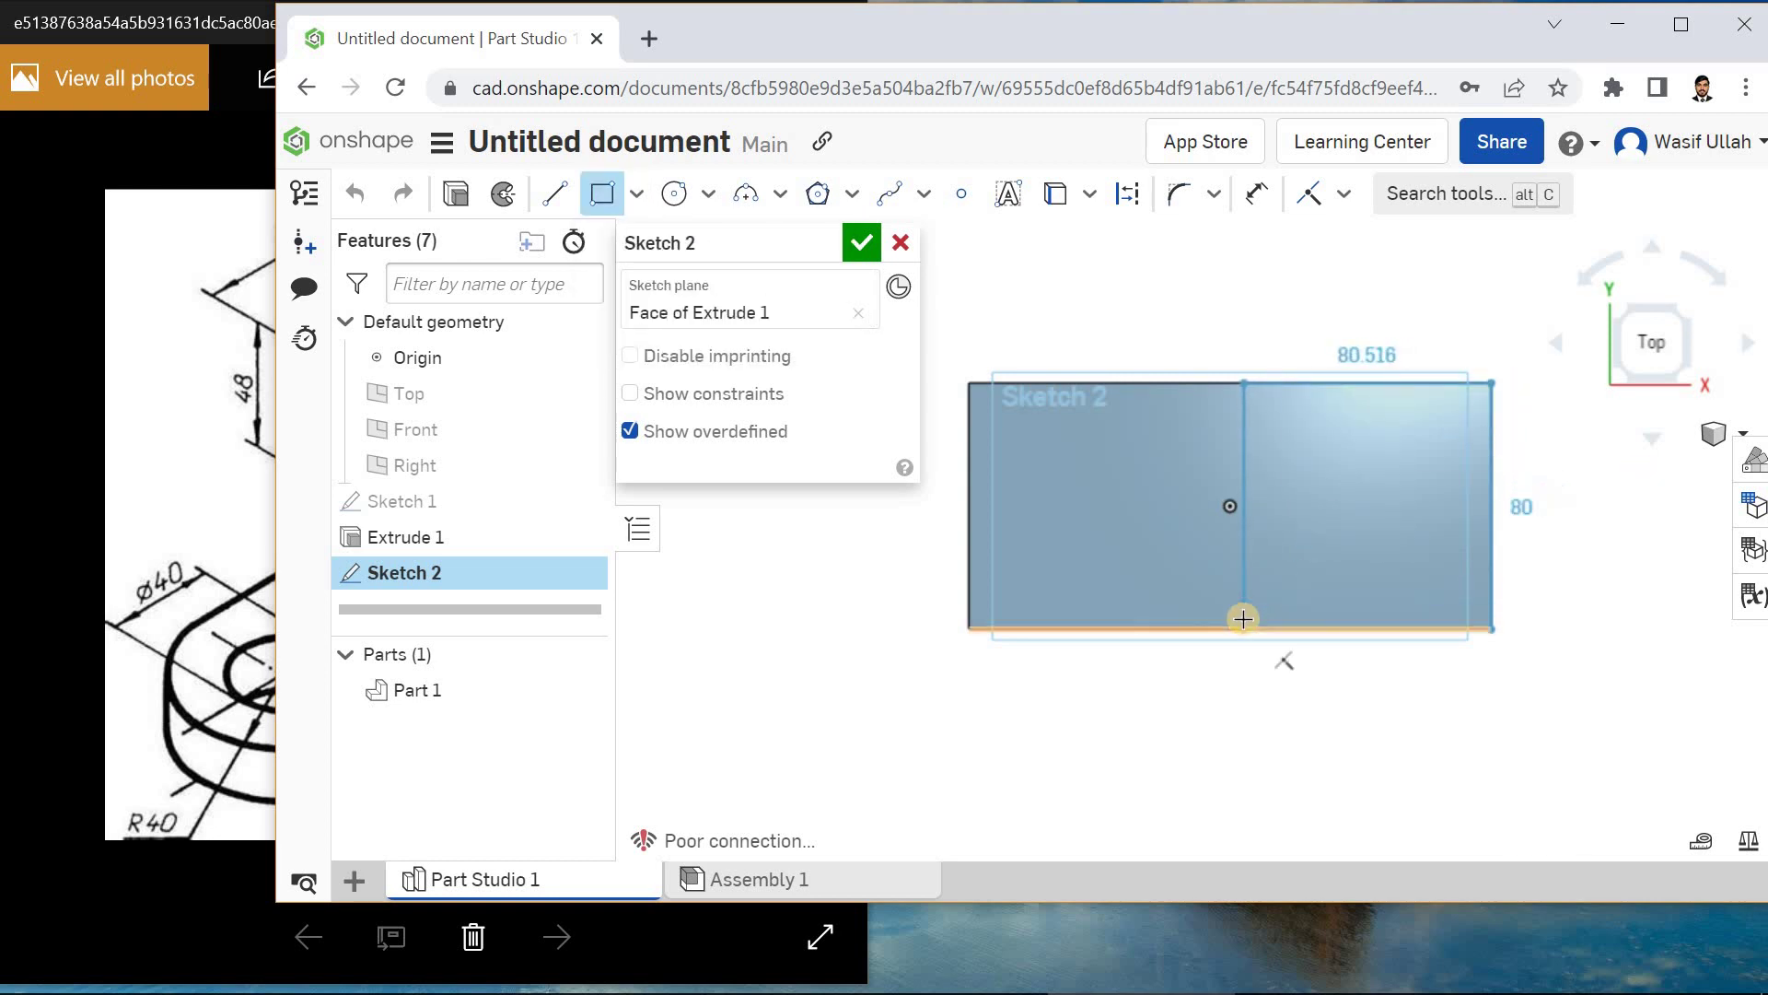
pyautogui.click(1262, 582)
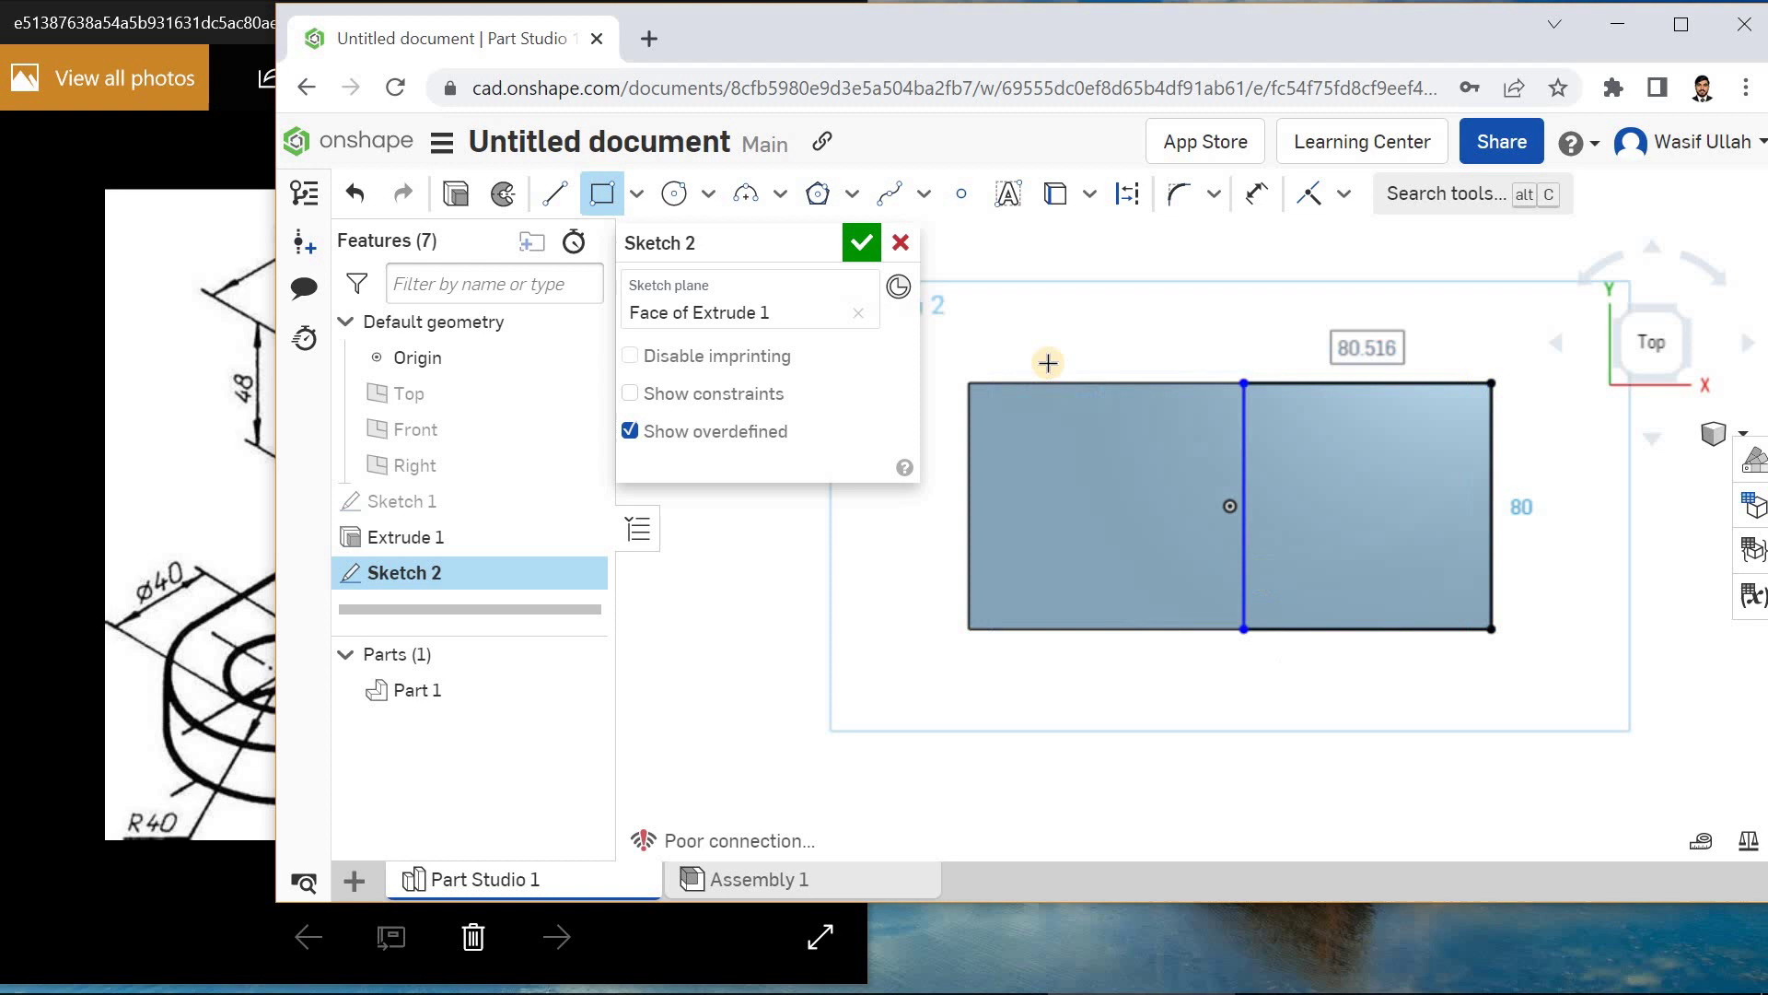
# - Set the rectangle width to 80 mm, finish Sketch 2, and begin extruding its region
pyautogui.click(1257, 193)
pyautogui.click(1340, 393)
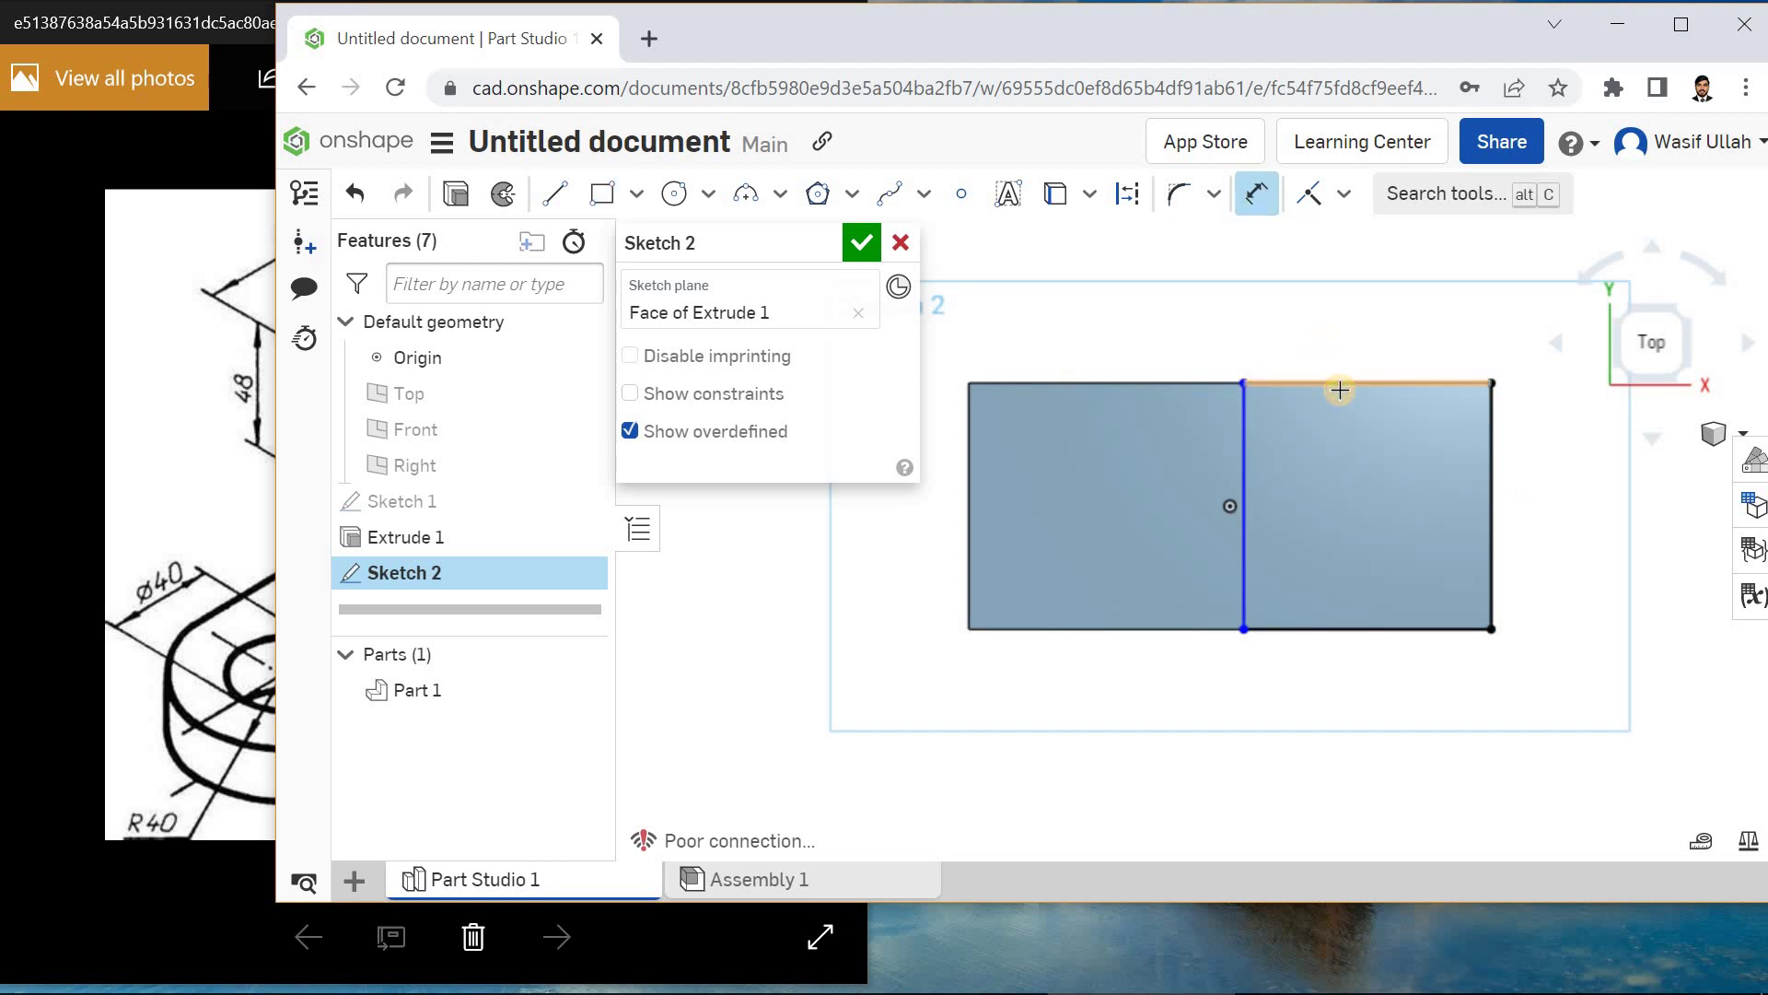
pyautogui.click(1352, 358)
pyautogui.write('8')
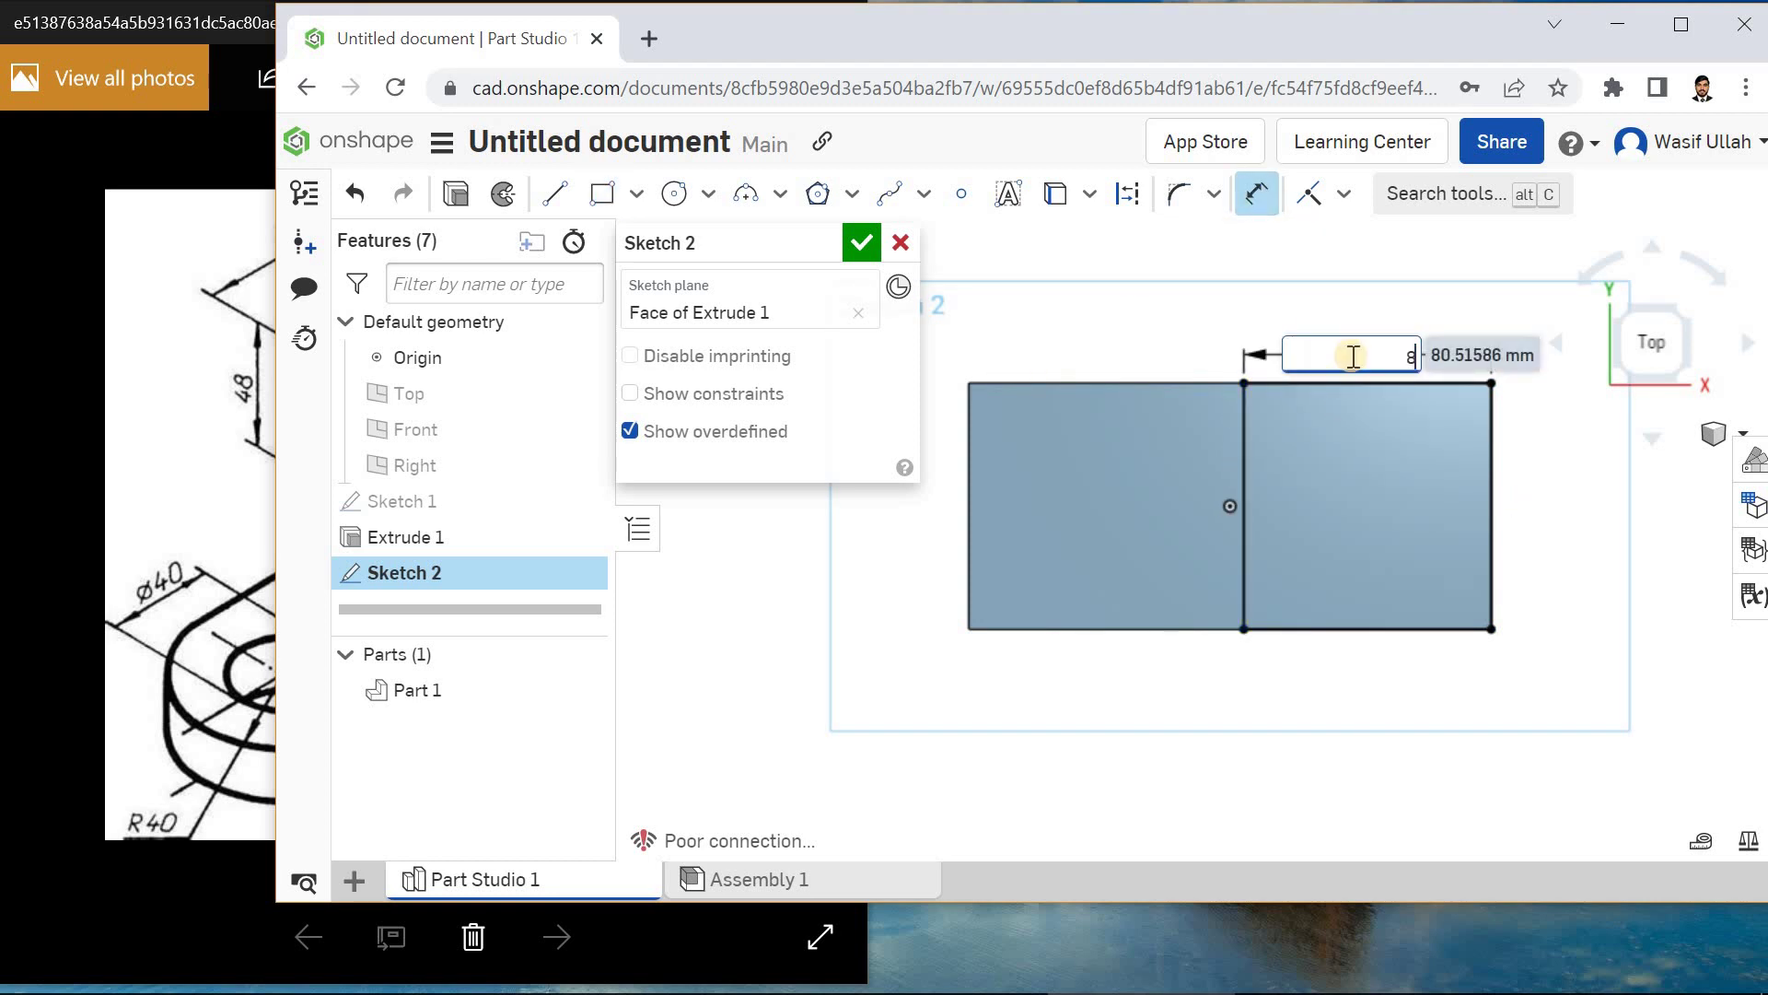
pyautogui.write('0')
pyautogui.press('Return')
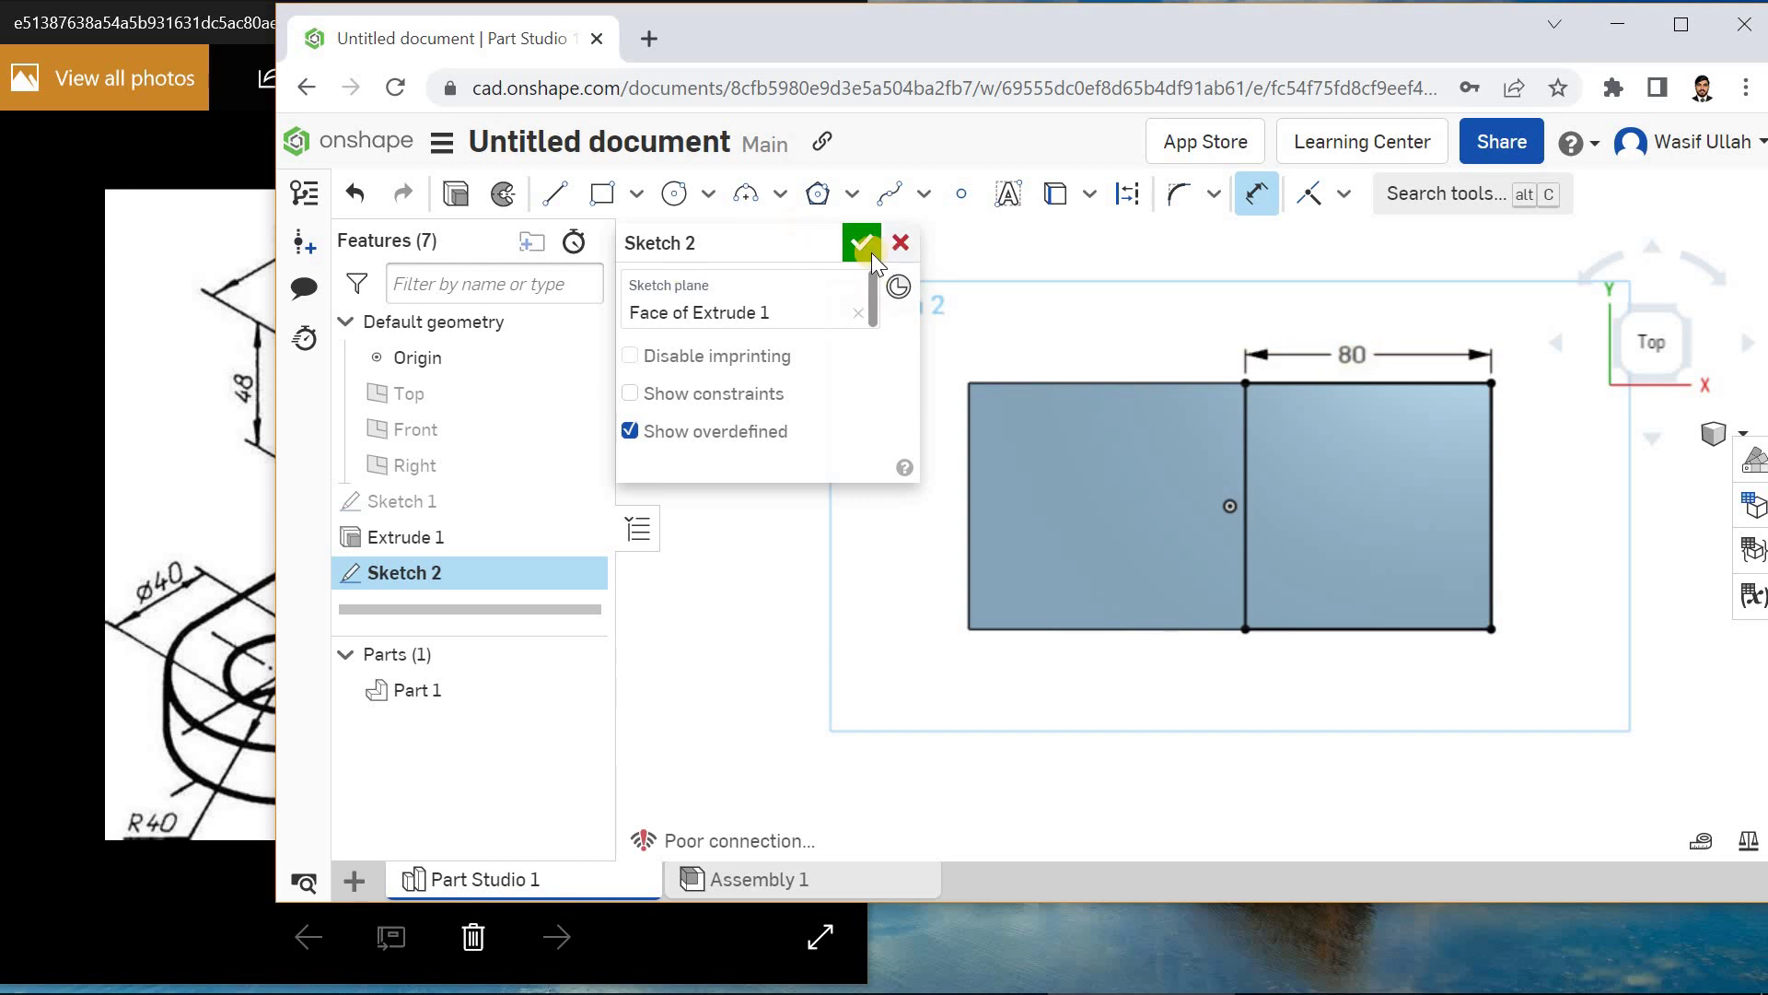
pyautogui.click(866, 245)
pyautogui.rightClick(853, 348)
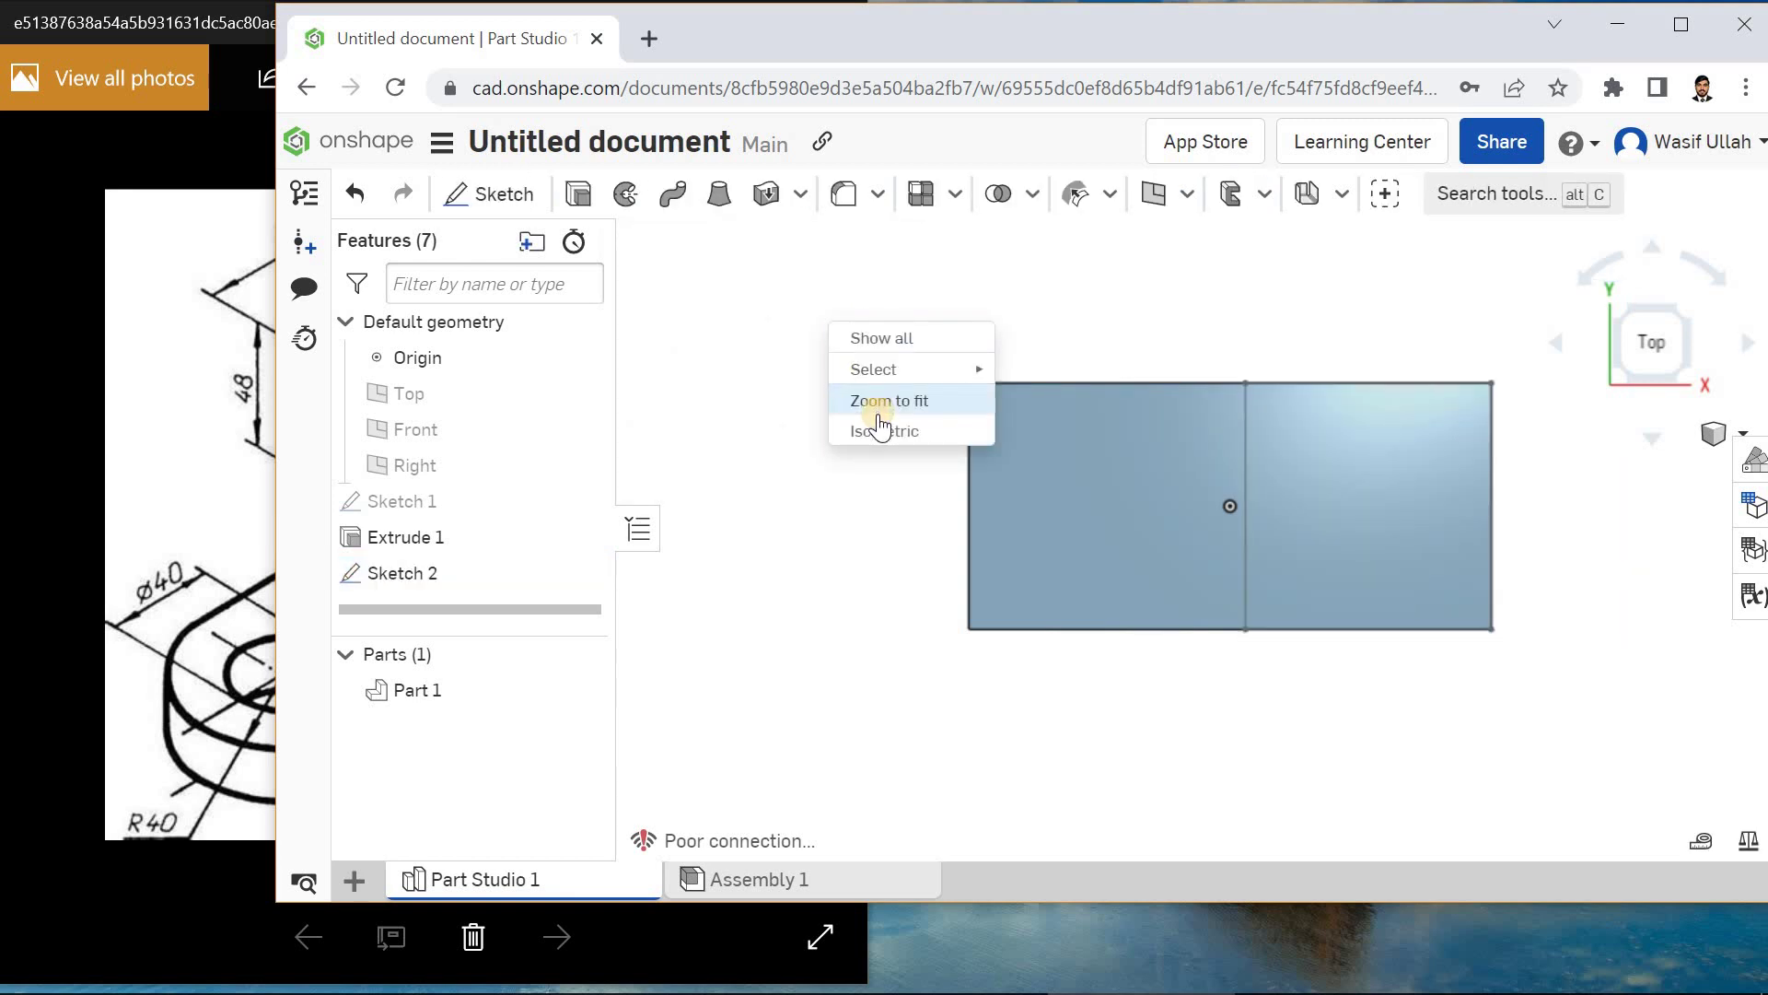
pyautogui.click(878, 427)
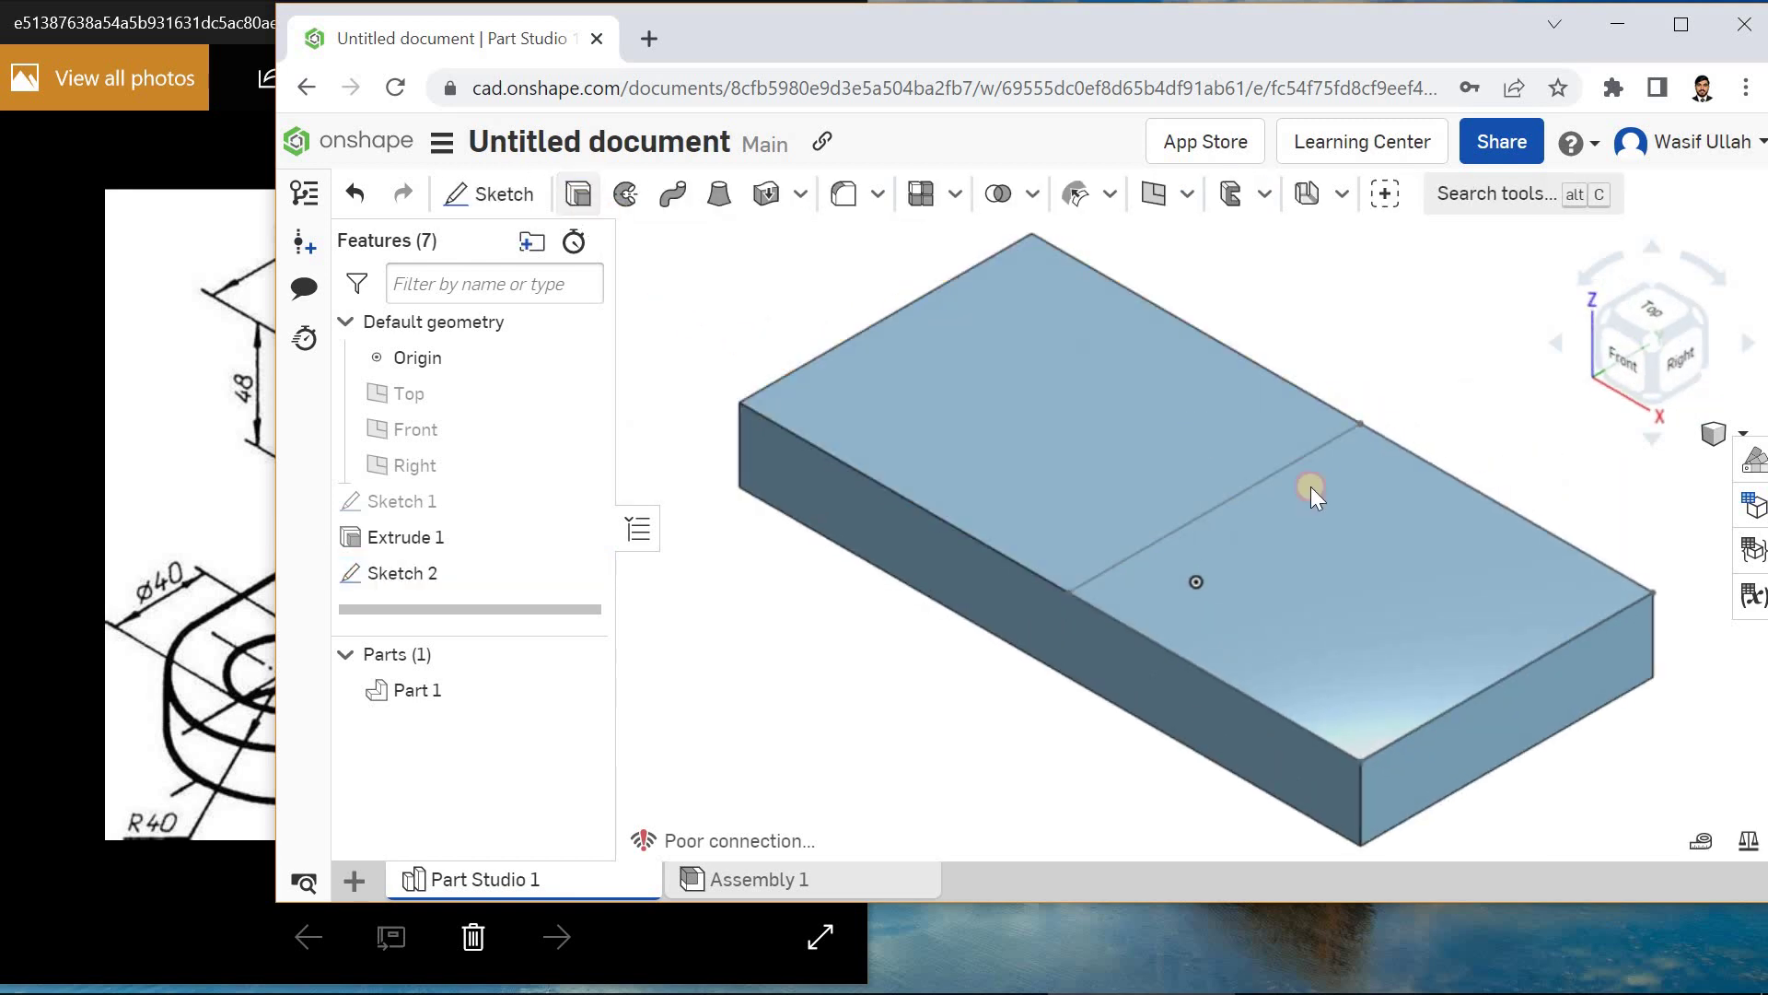
pyautogui.hotkey('shift', 'e')
pyautogui.click(1346, 528)
# - Extrude the region 80 mm with Add to join the plate, then view the drawing
pyautogui.click(826, 463)
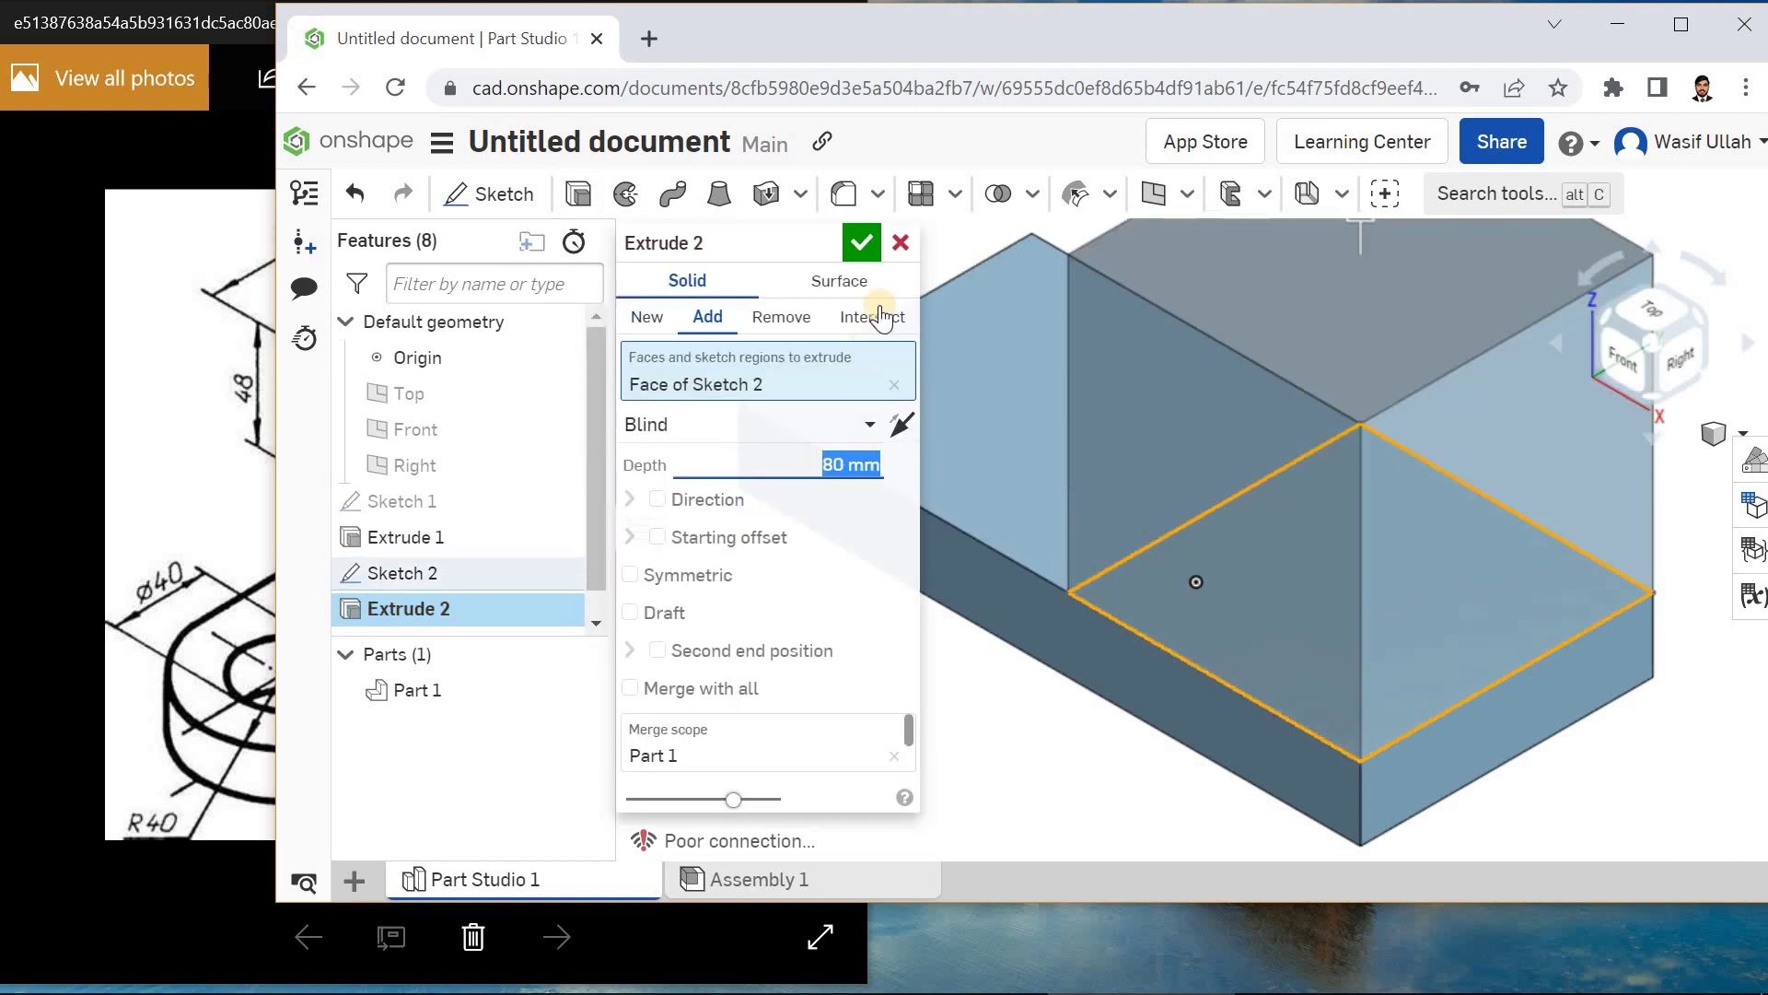
pyautogui.click(869, 243)
pyautogui.scroll(-4, 819, 313)
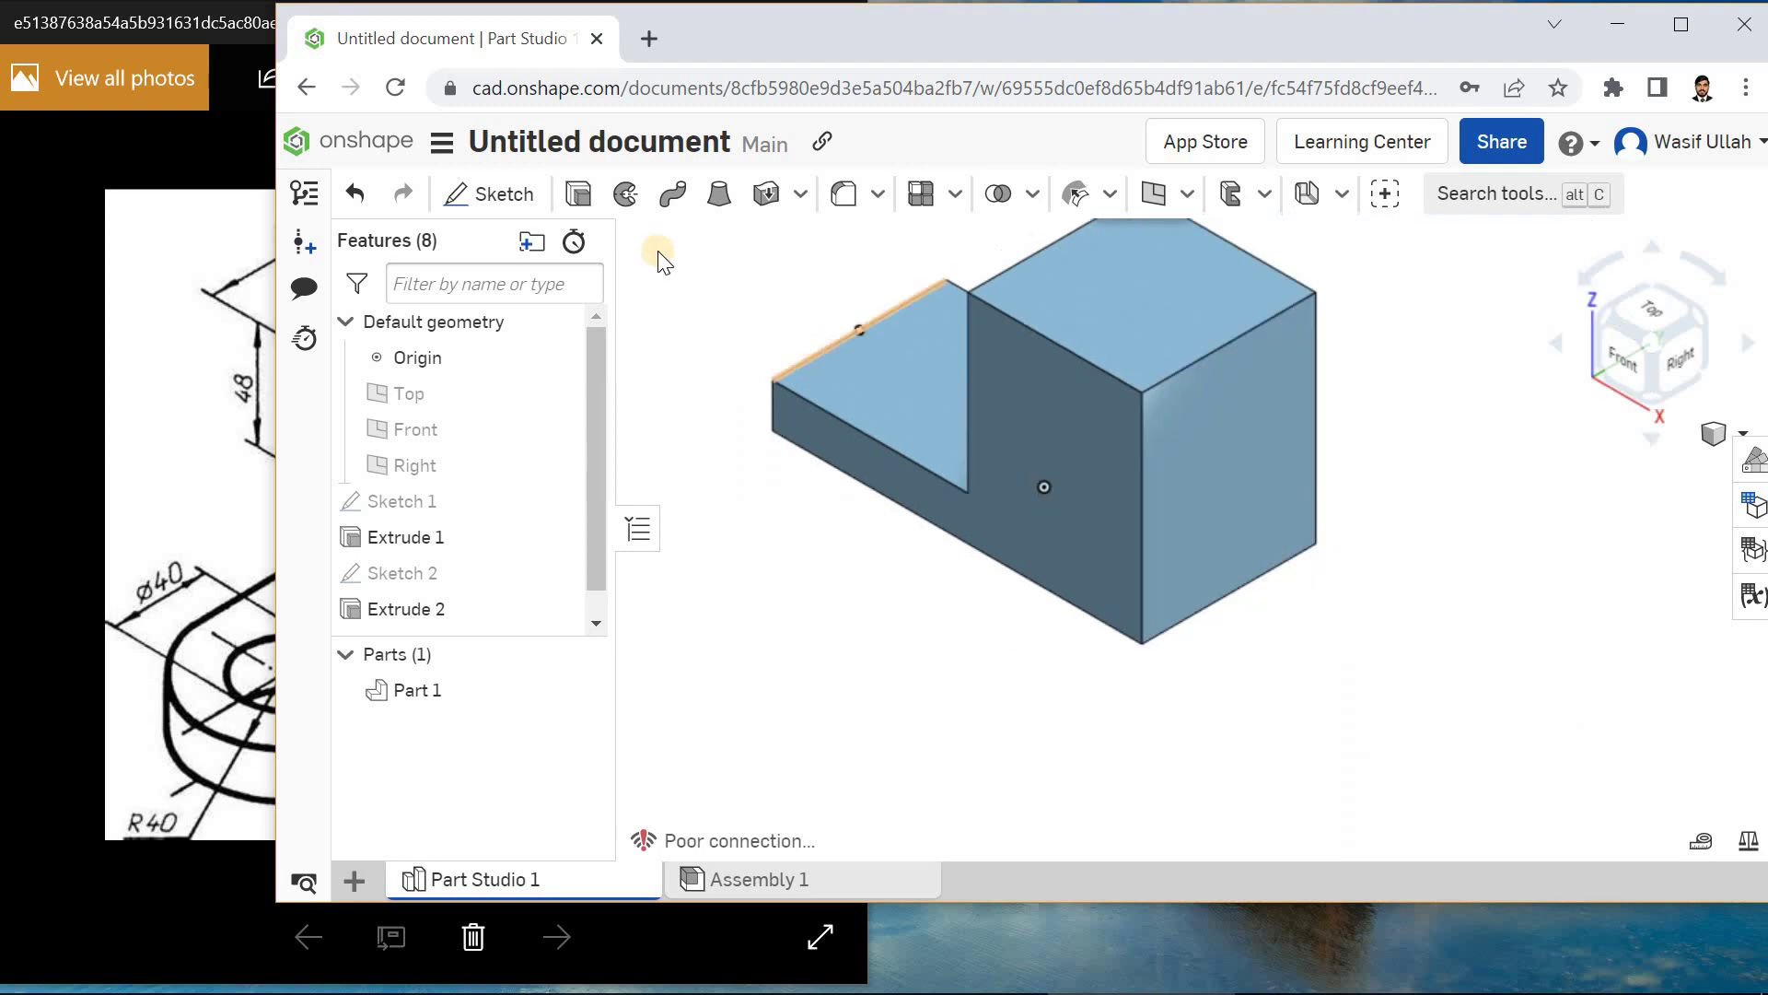
pyautogui.click(231, 30)
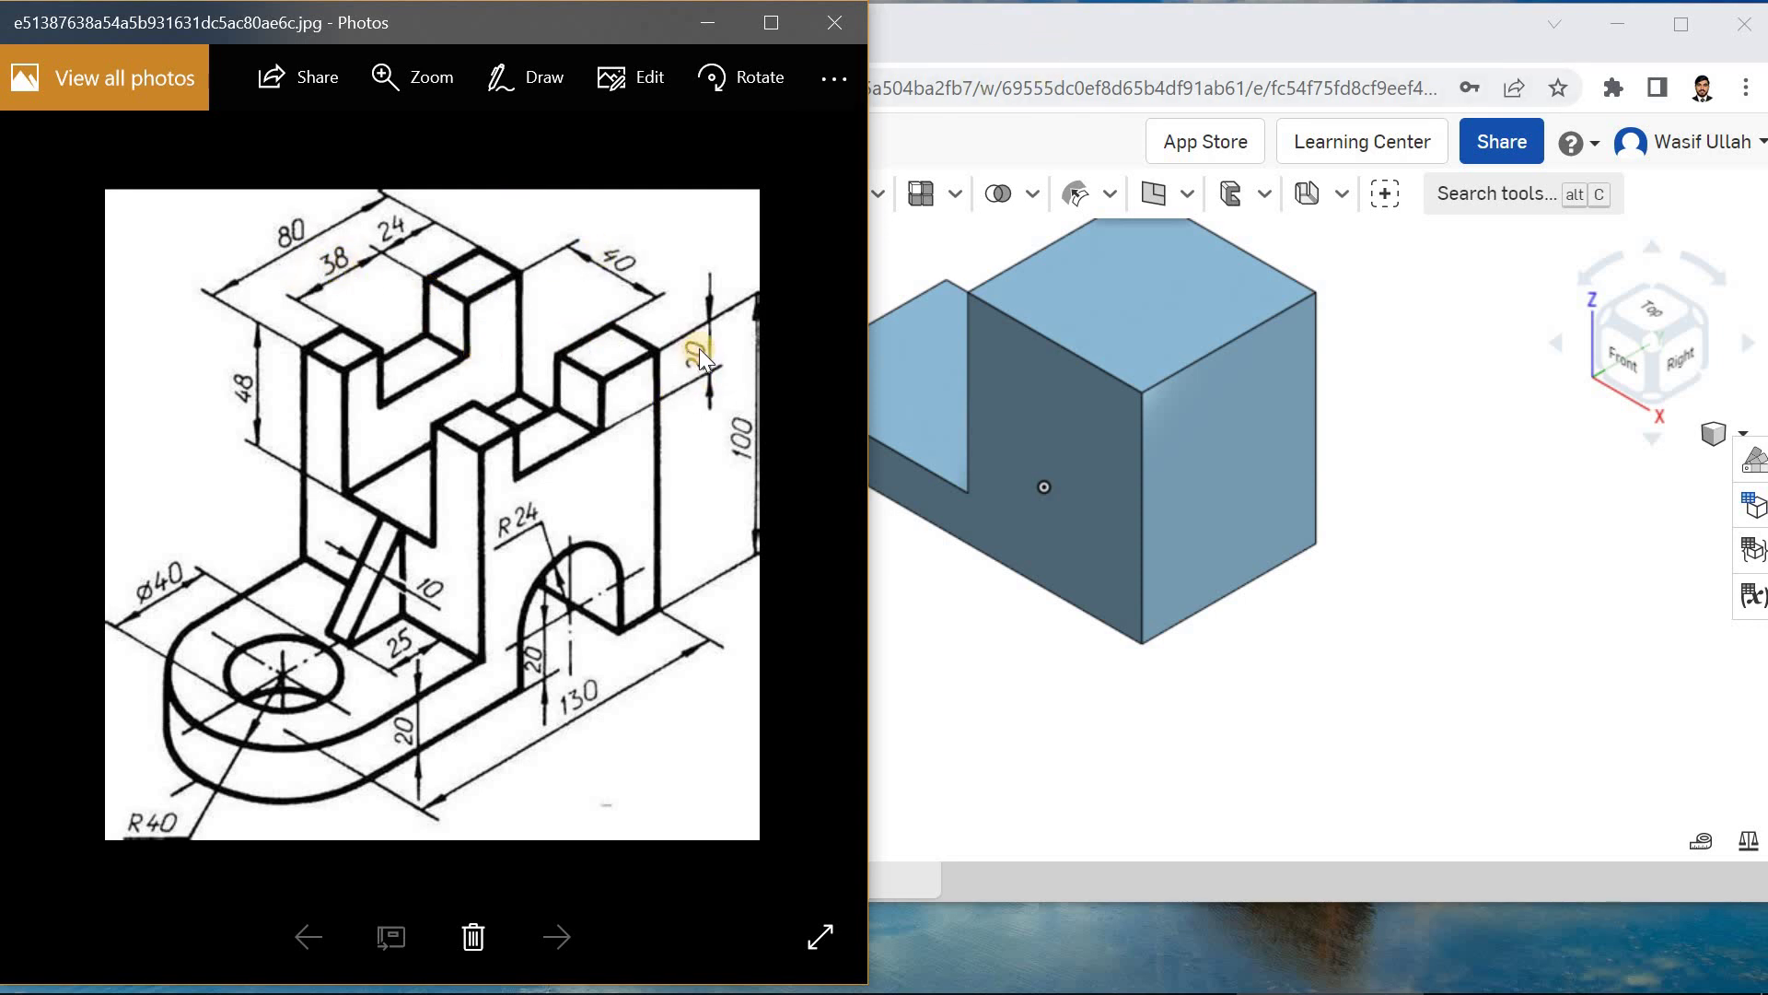
# - Draw a corner rectangle at the top of the tall block's front face
pyautogui.click(1083, 410)
pyautogui.click(516, 201)
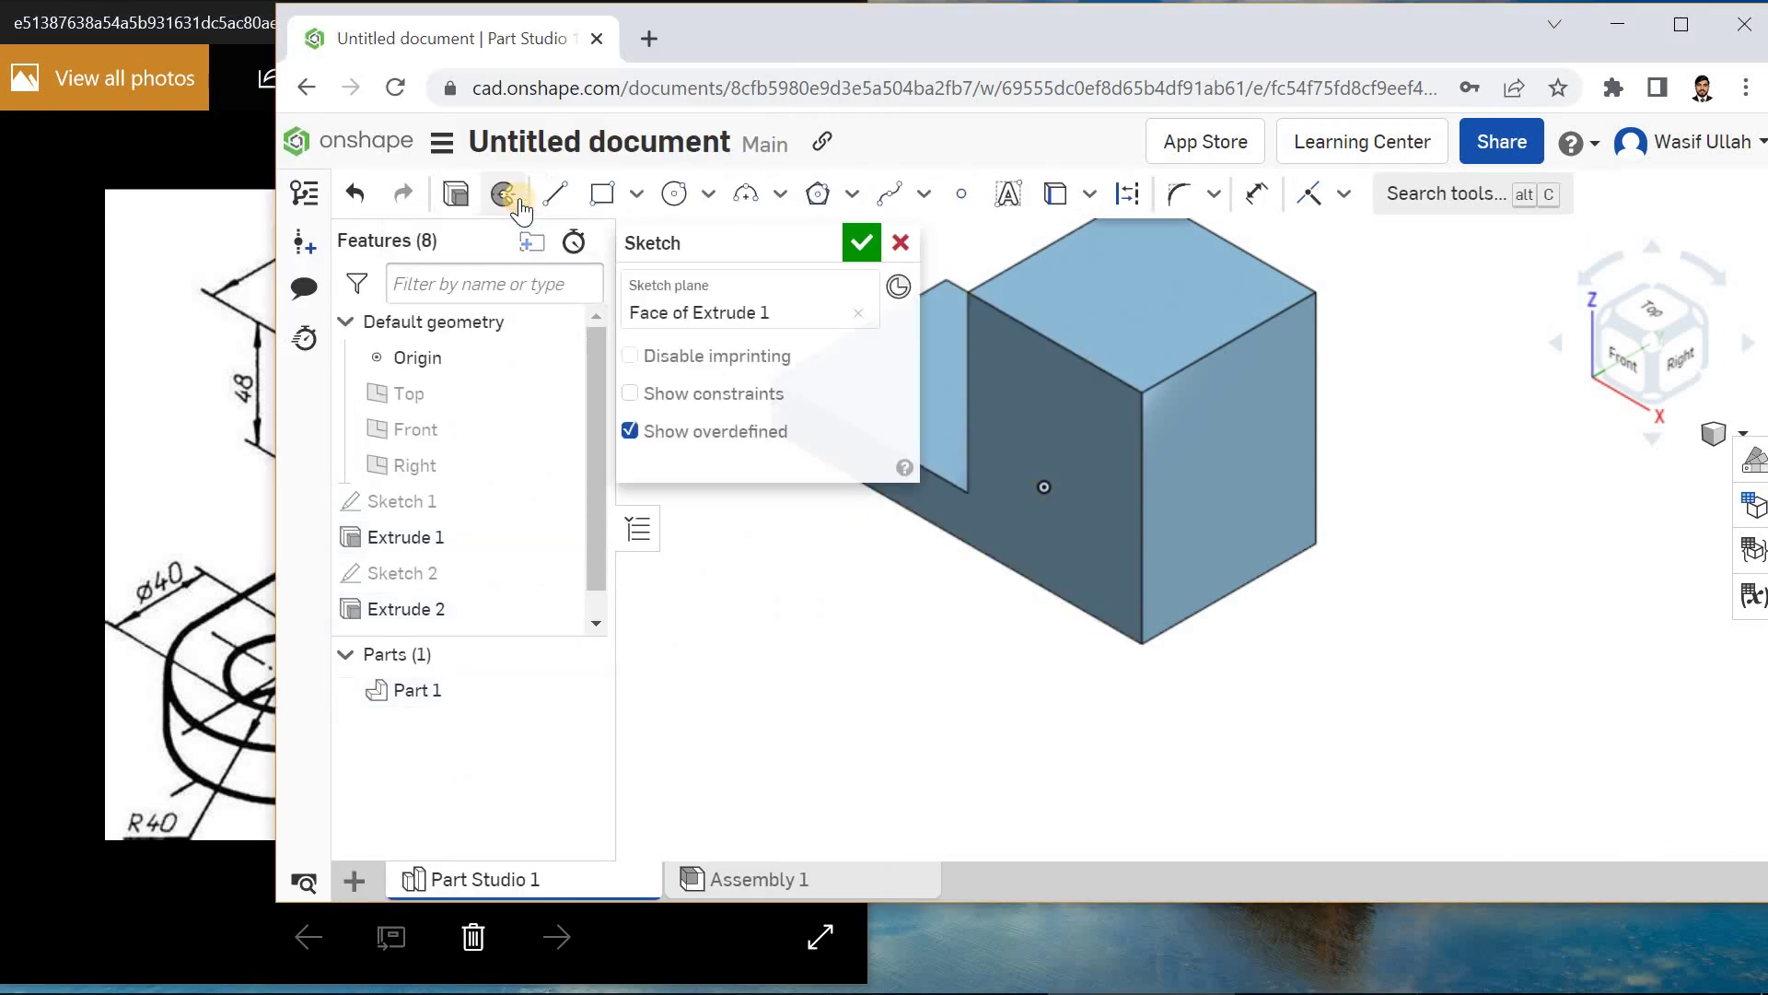
pyautogui.press('n')
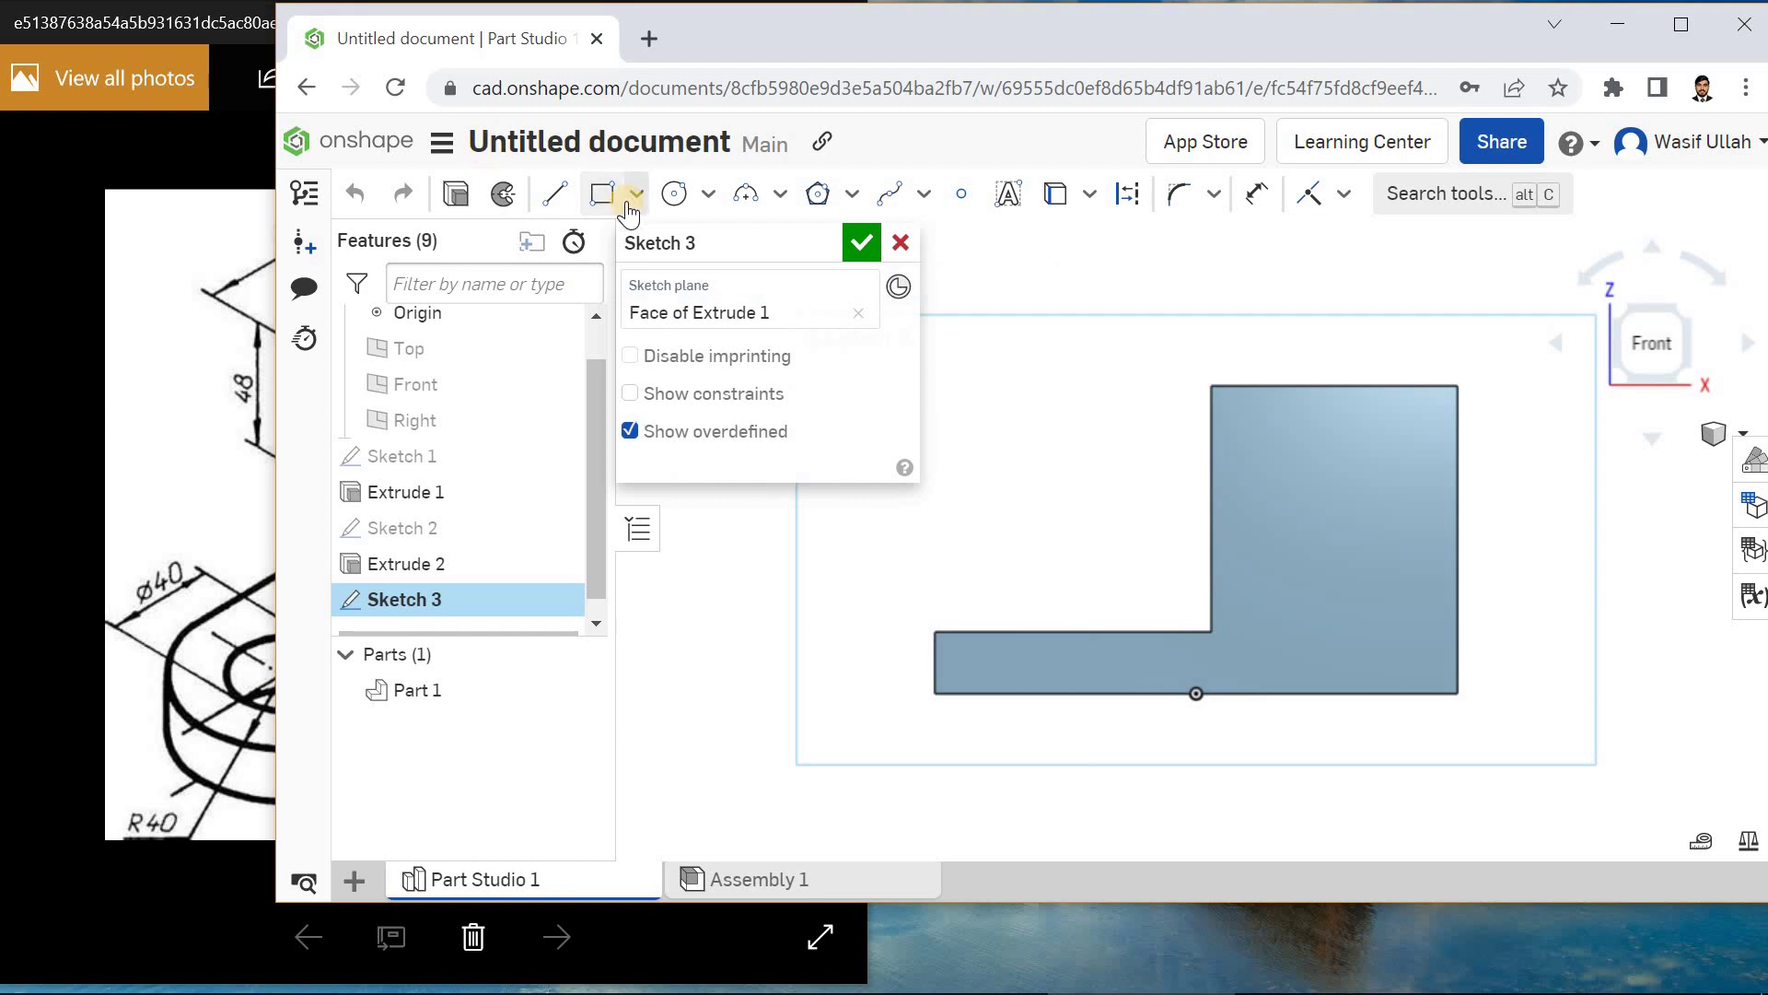
pyautogui.click(634, 201)
pyautogui.click(810, 247)
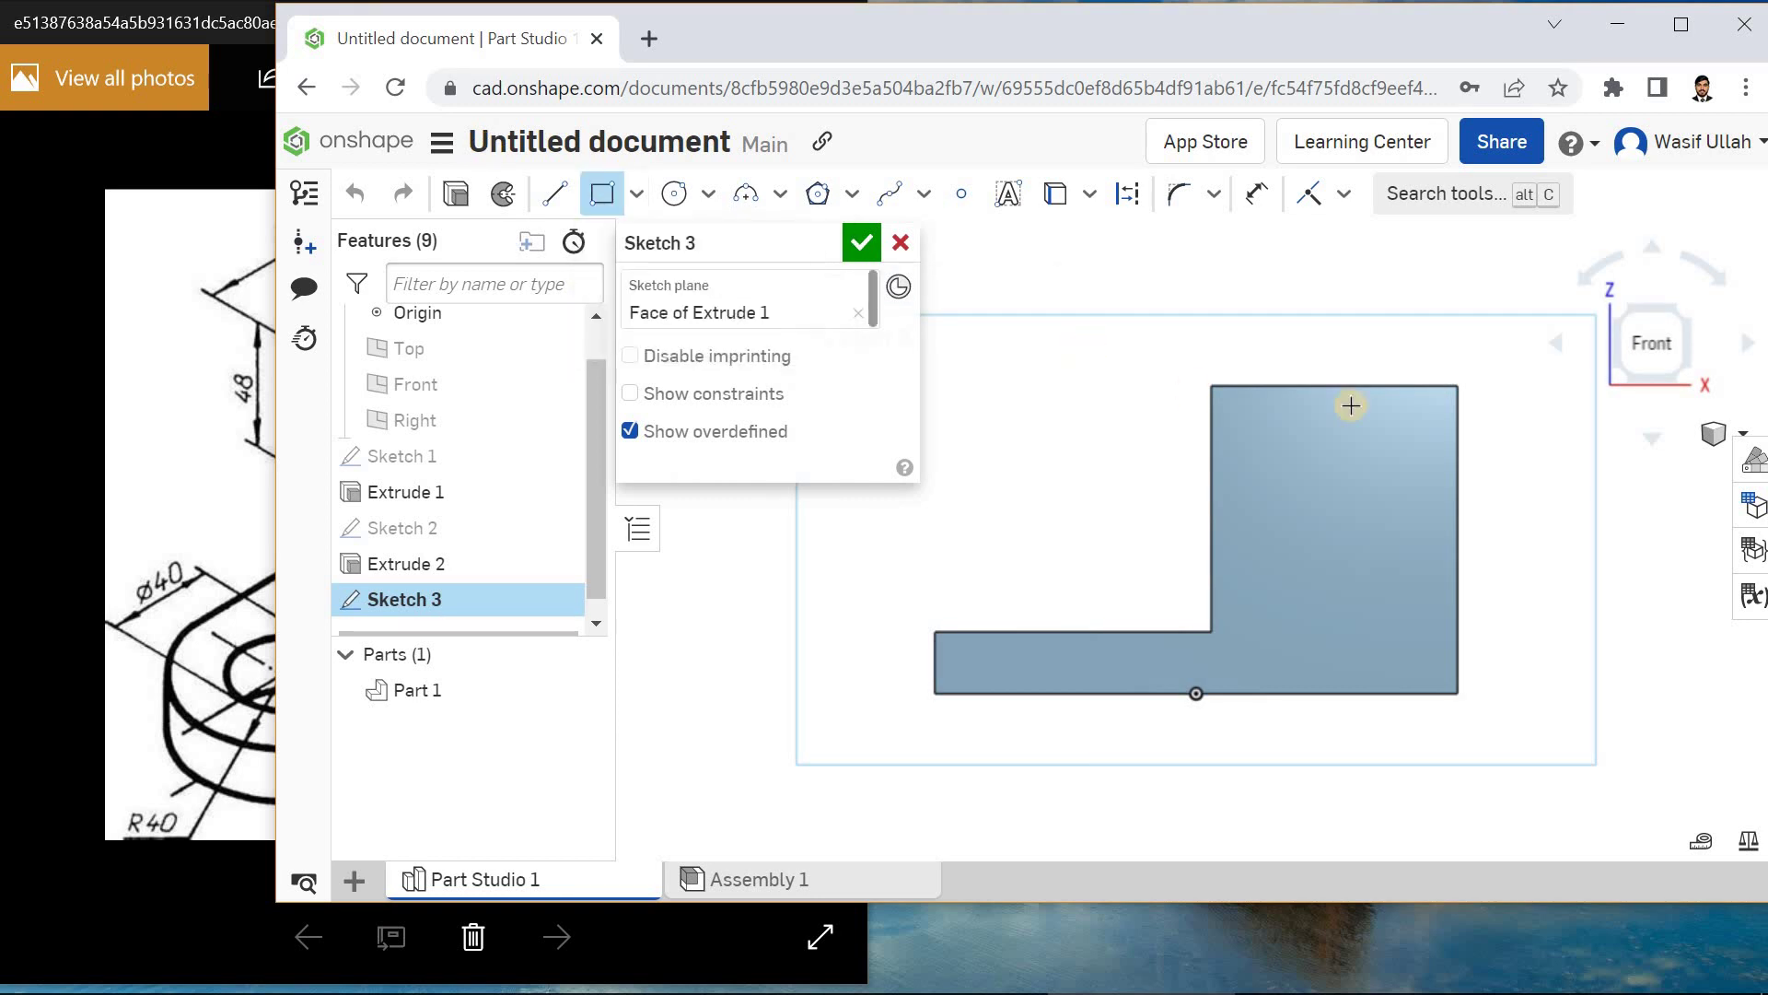
pyautogui.click(1286, 384)
pyautogui.click(1399, 444)
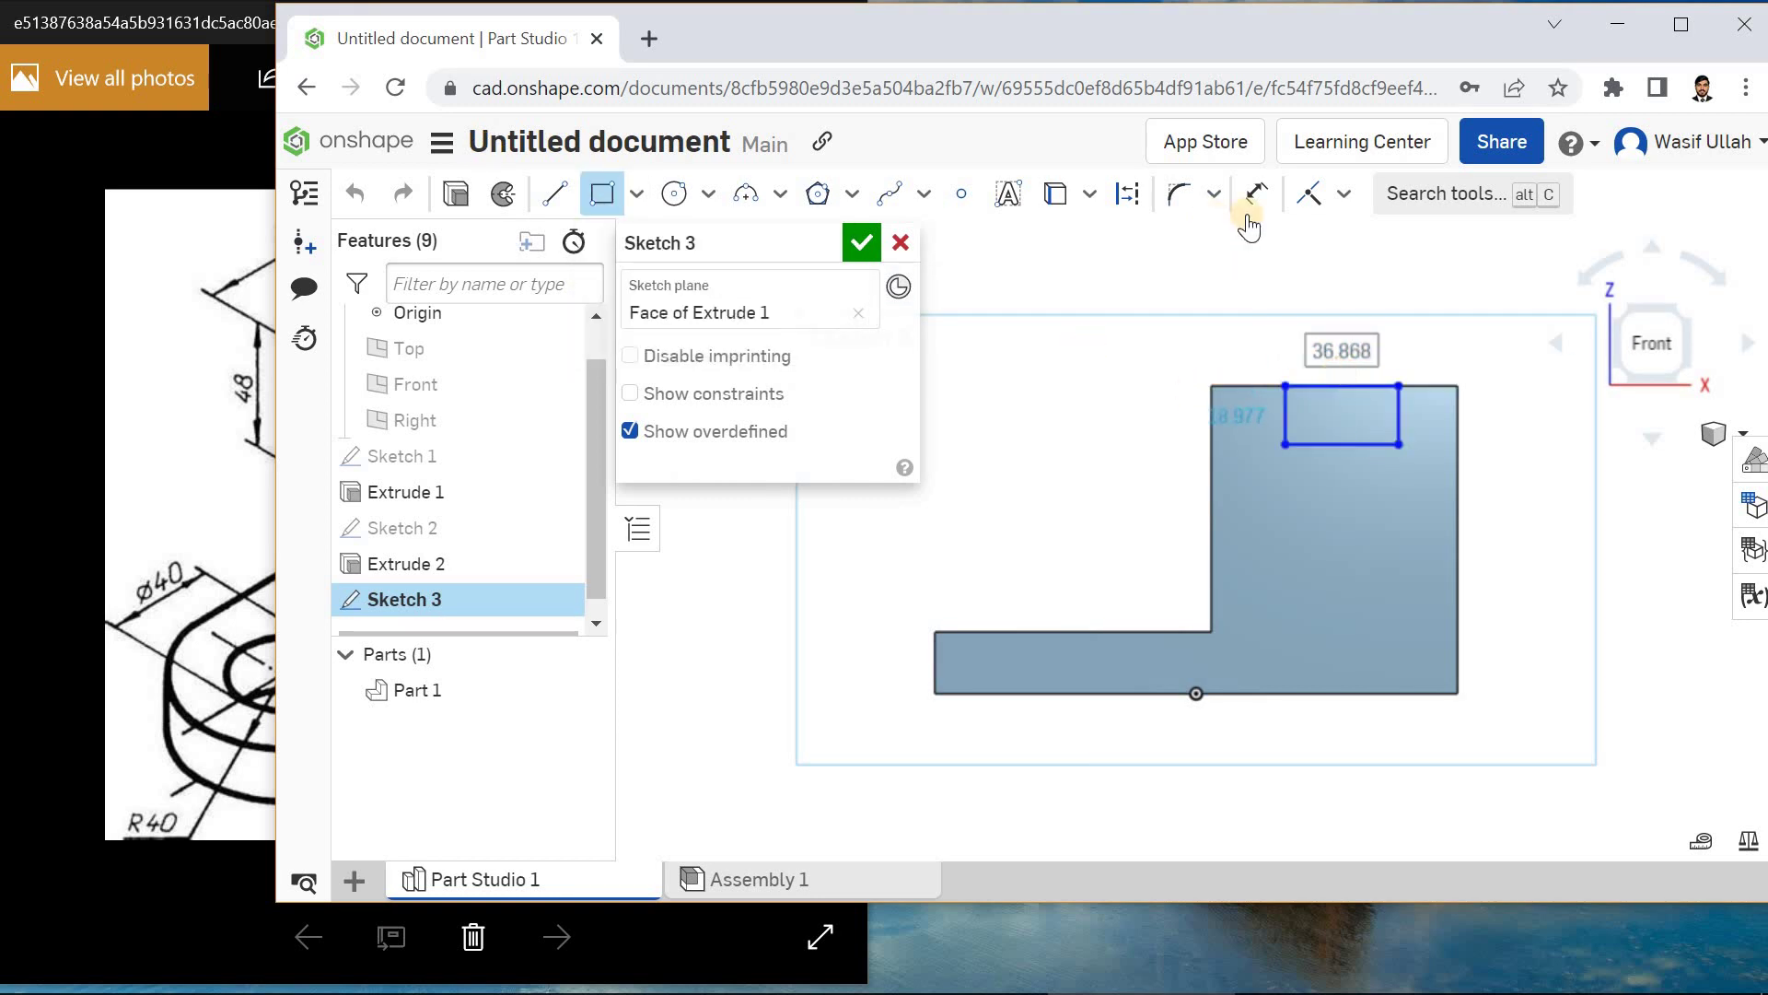
# - Dimension the rectangle 38 mm wide and keep its 20 mm height
pyautogui.click(1249, 221)
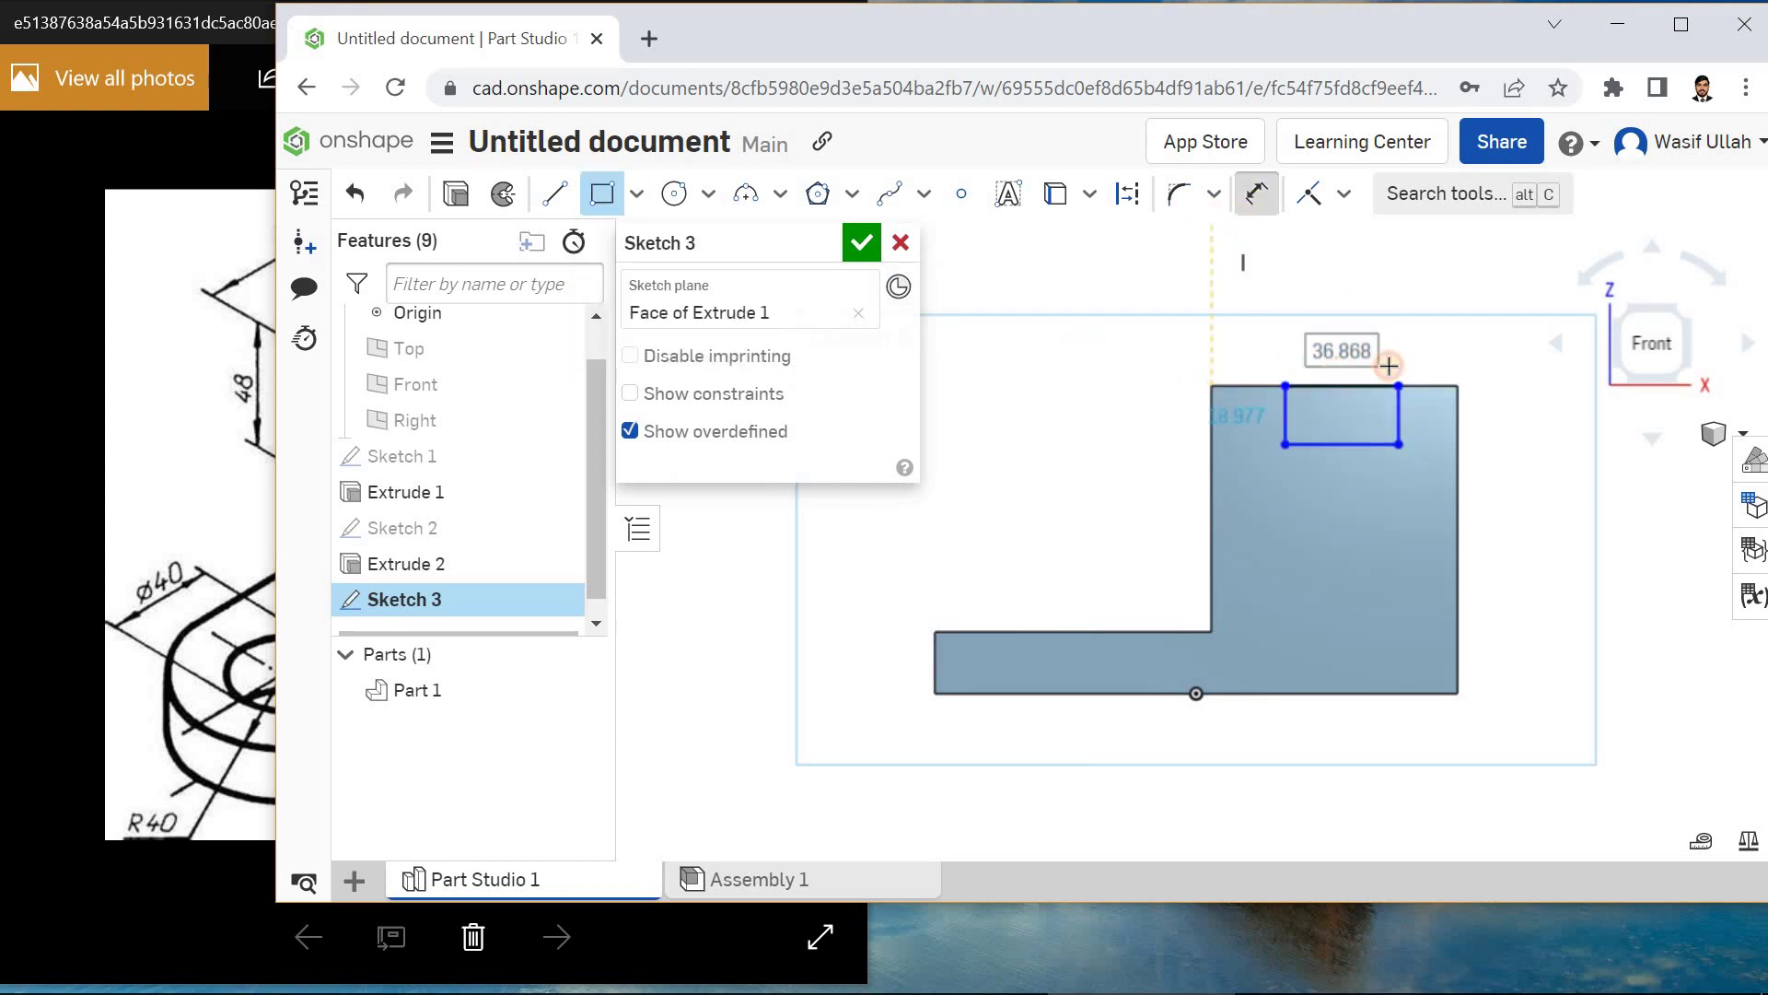
pyautogui.click(1347, 391)
pyautogui.click(1352, 348)
pyautogui.write('3')
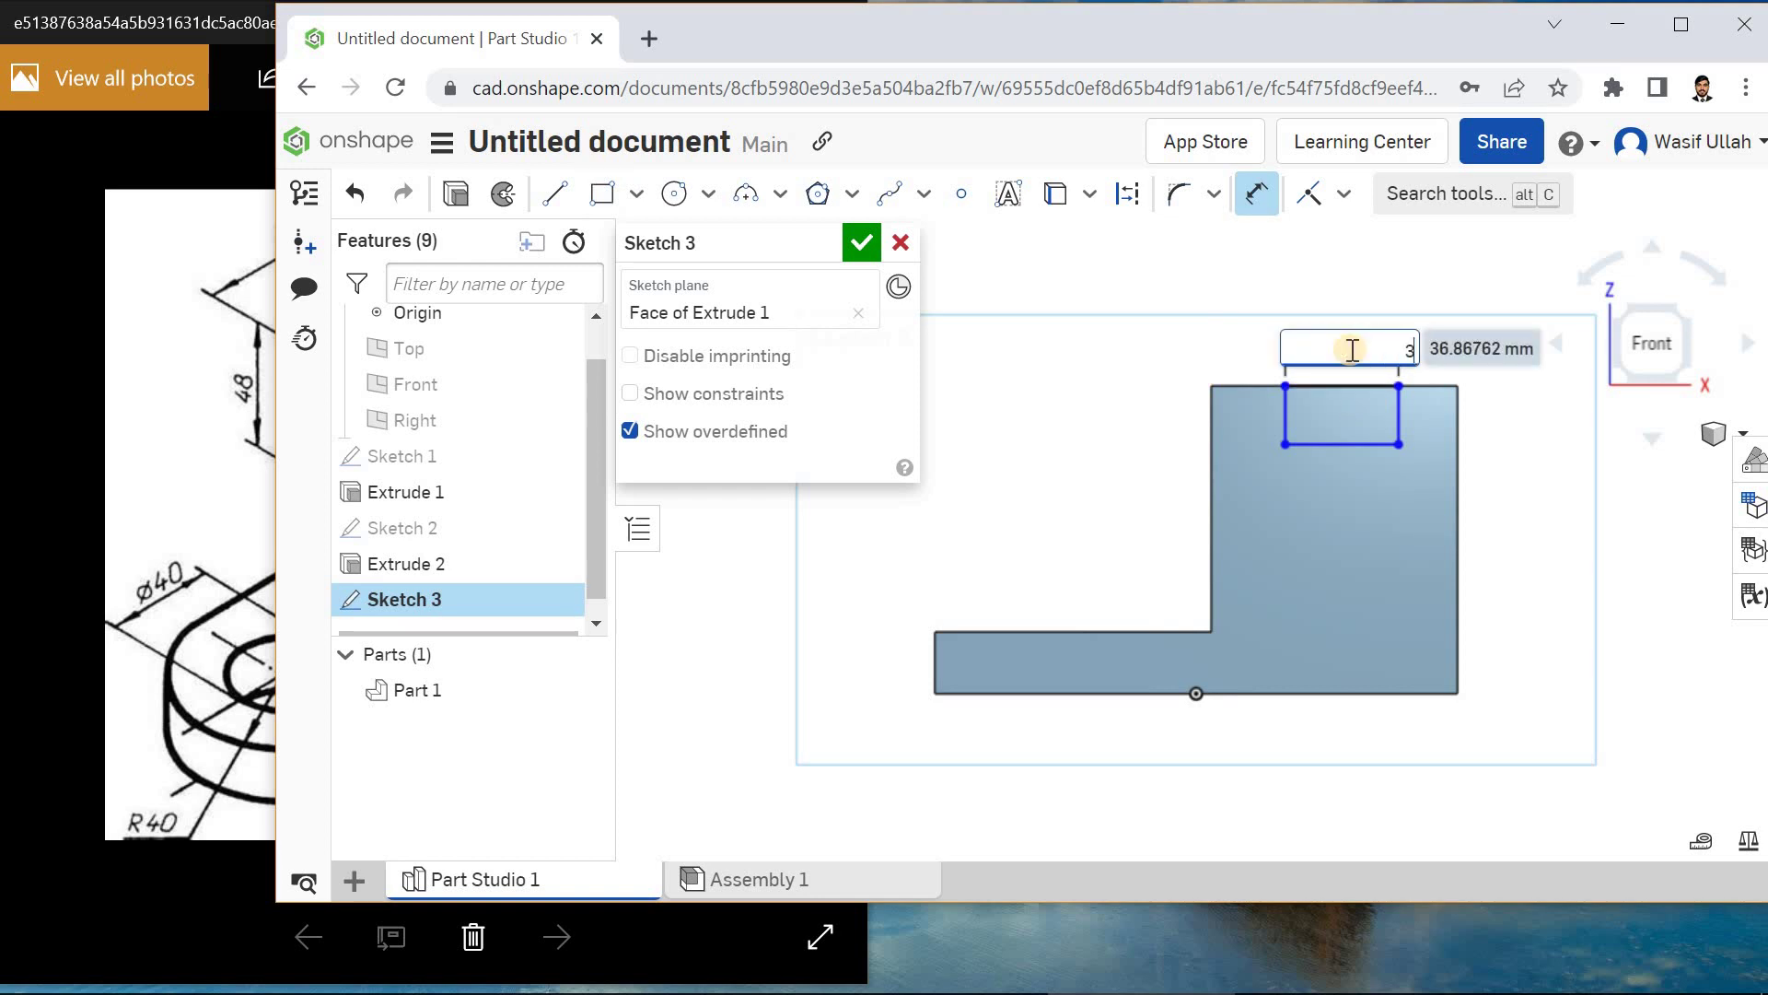
pyautogui.write('8')
pyautogui.press('Return')
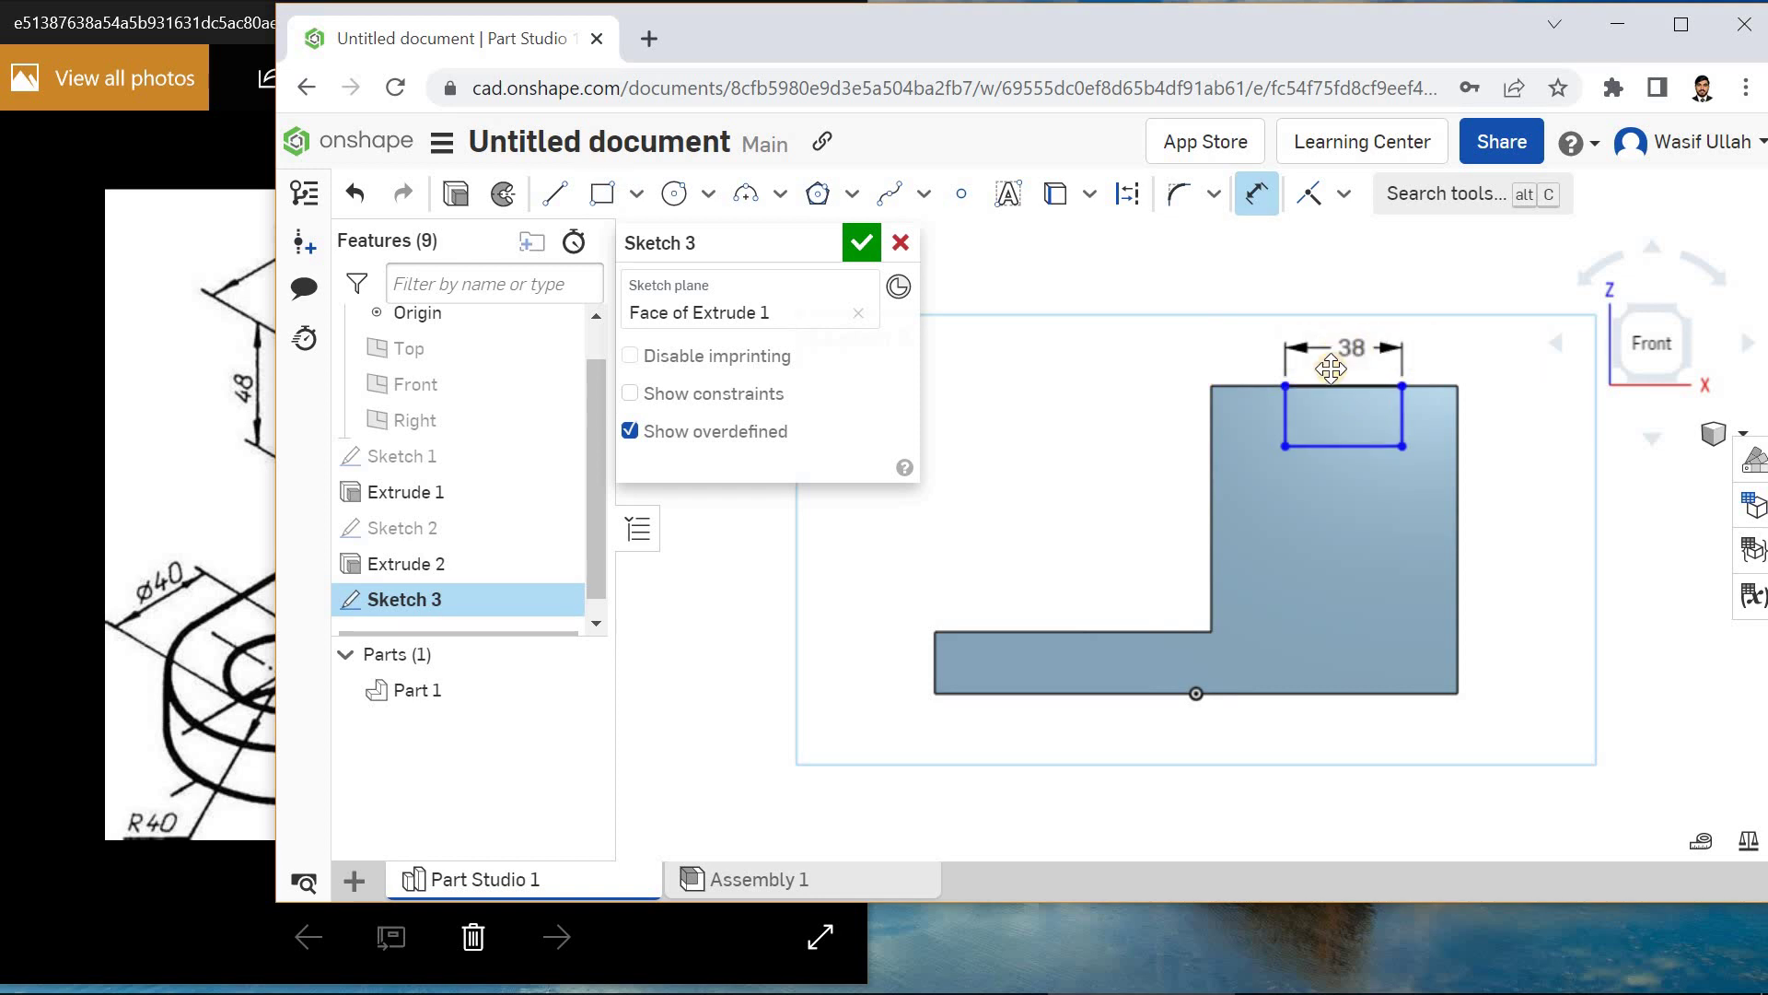
pyautogui.doubleClick(1269, 426)
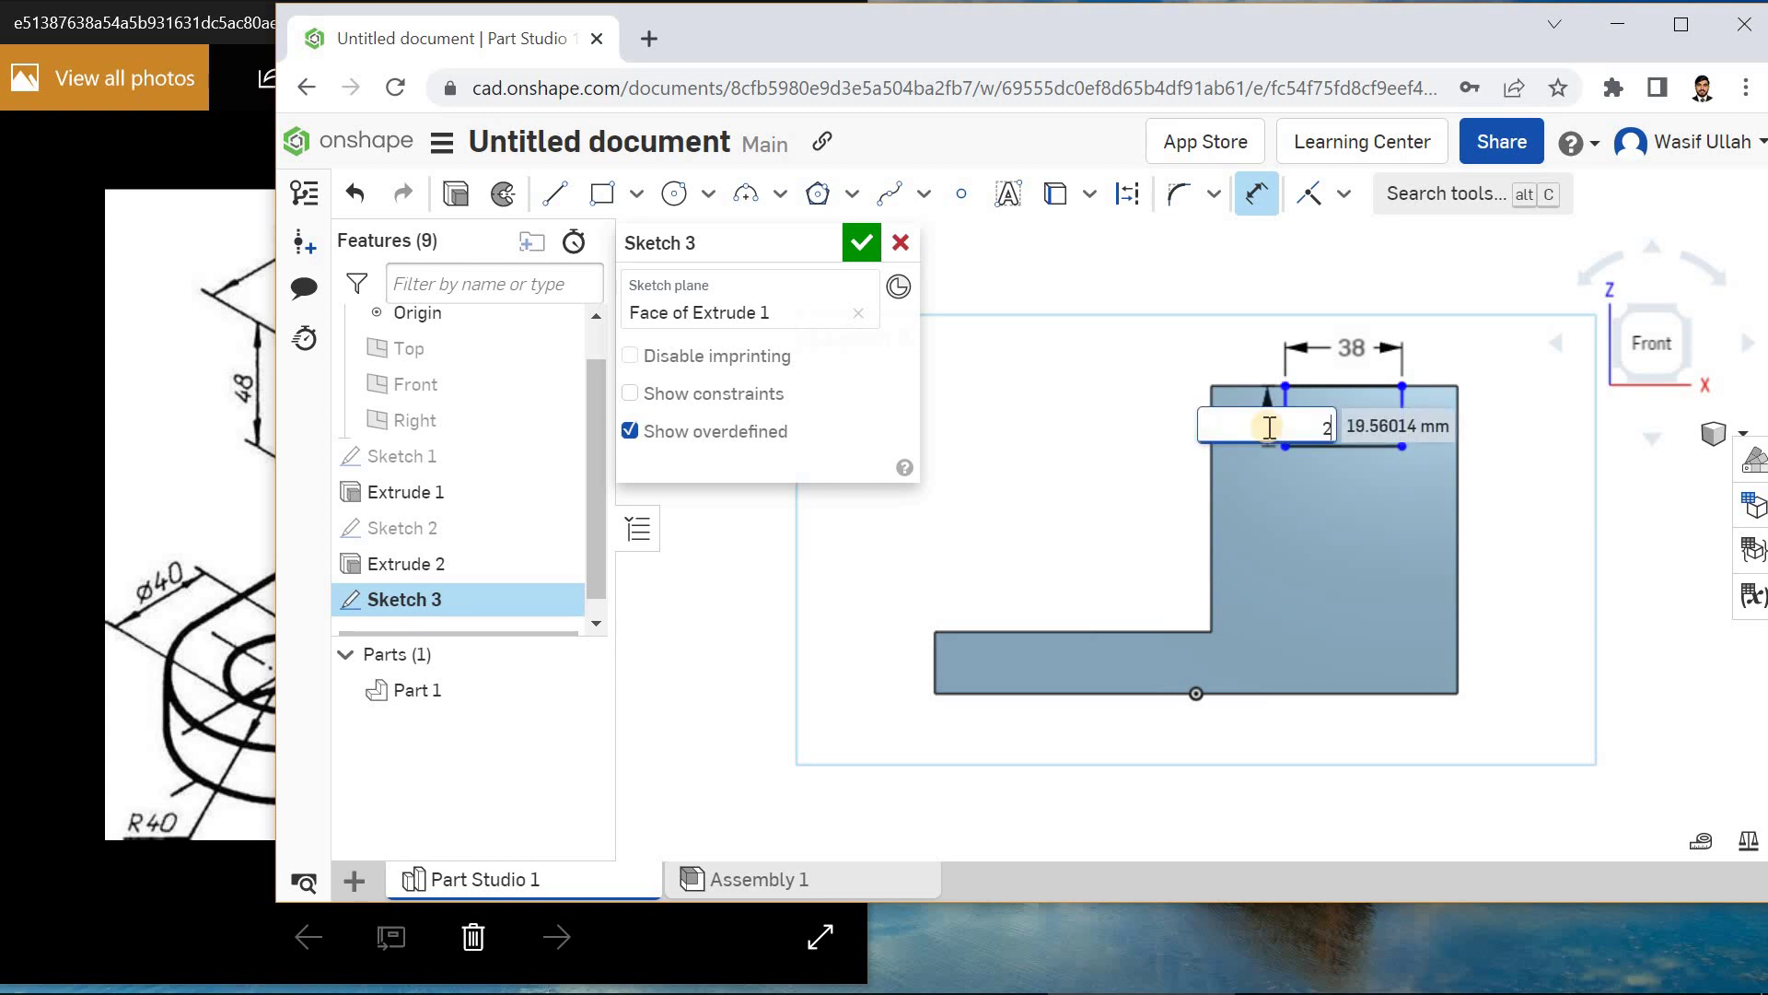
pyautogui.press('Escape')
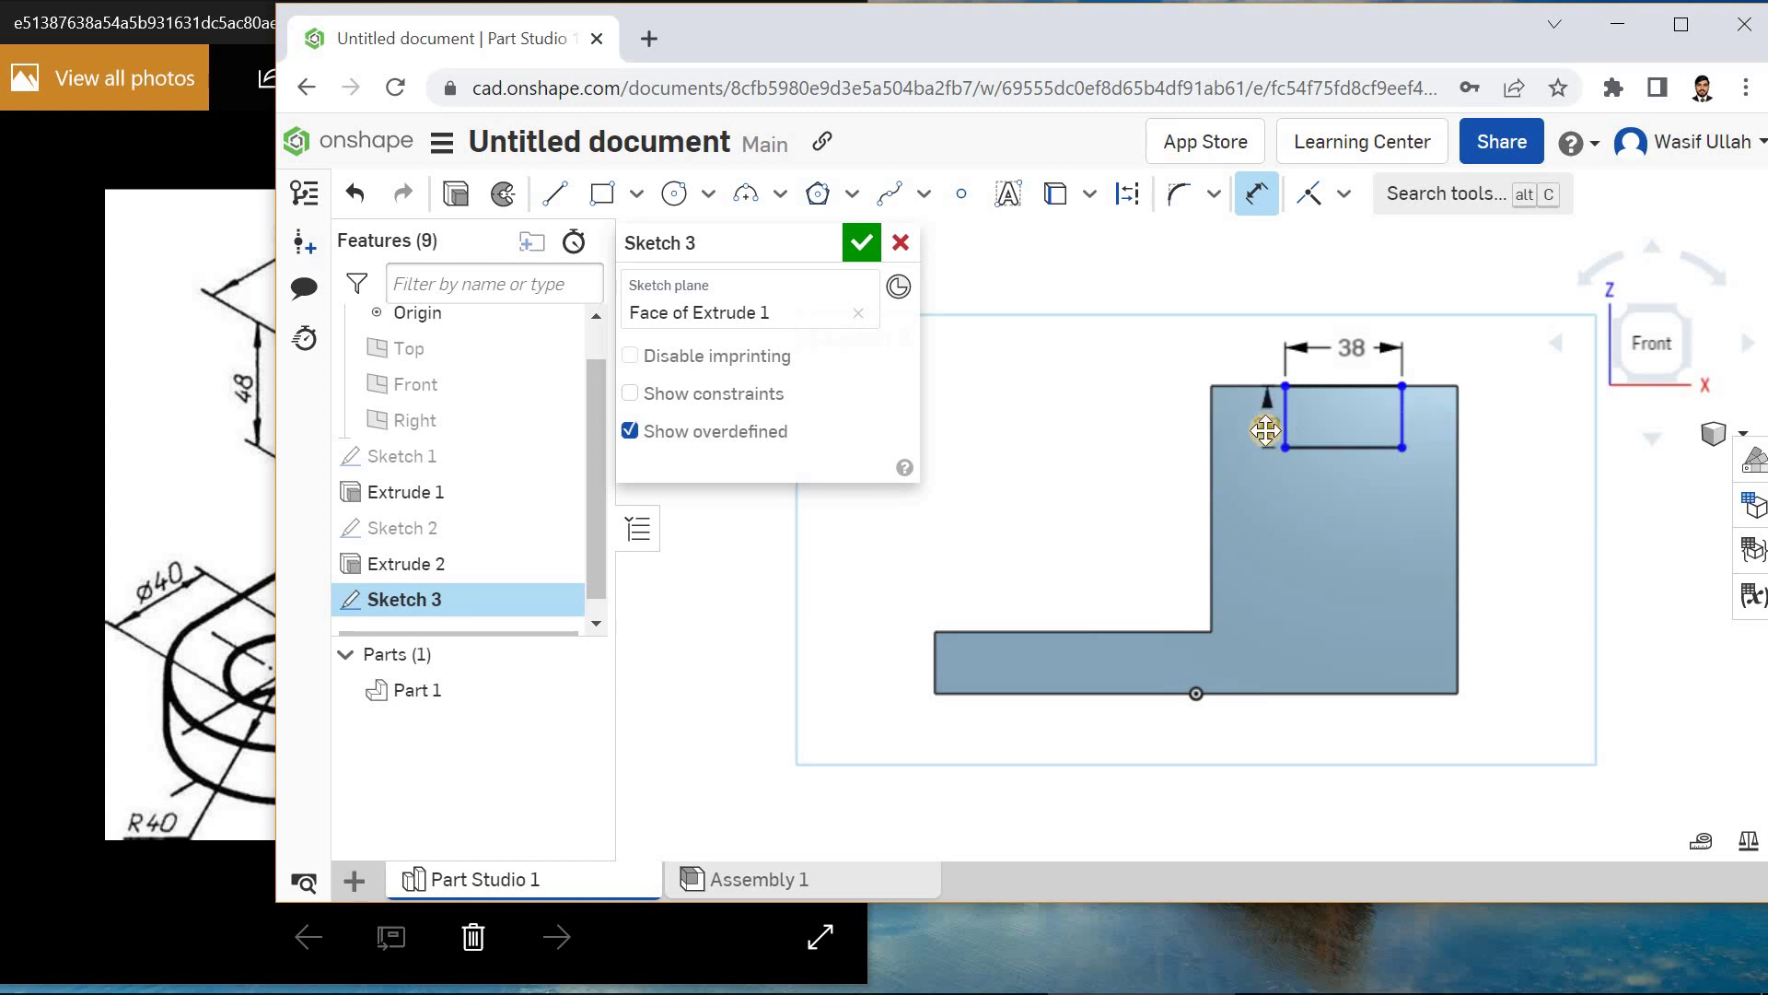
# - Place a top-edge midpoint 40 mm from the left edge and finish Sketch 3
pyautogui.click(962, 193)
pyautogui.click(1343, 391)
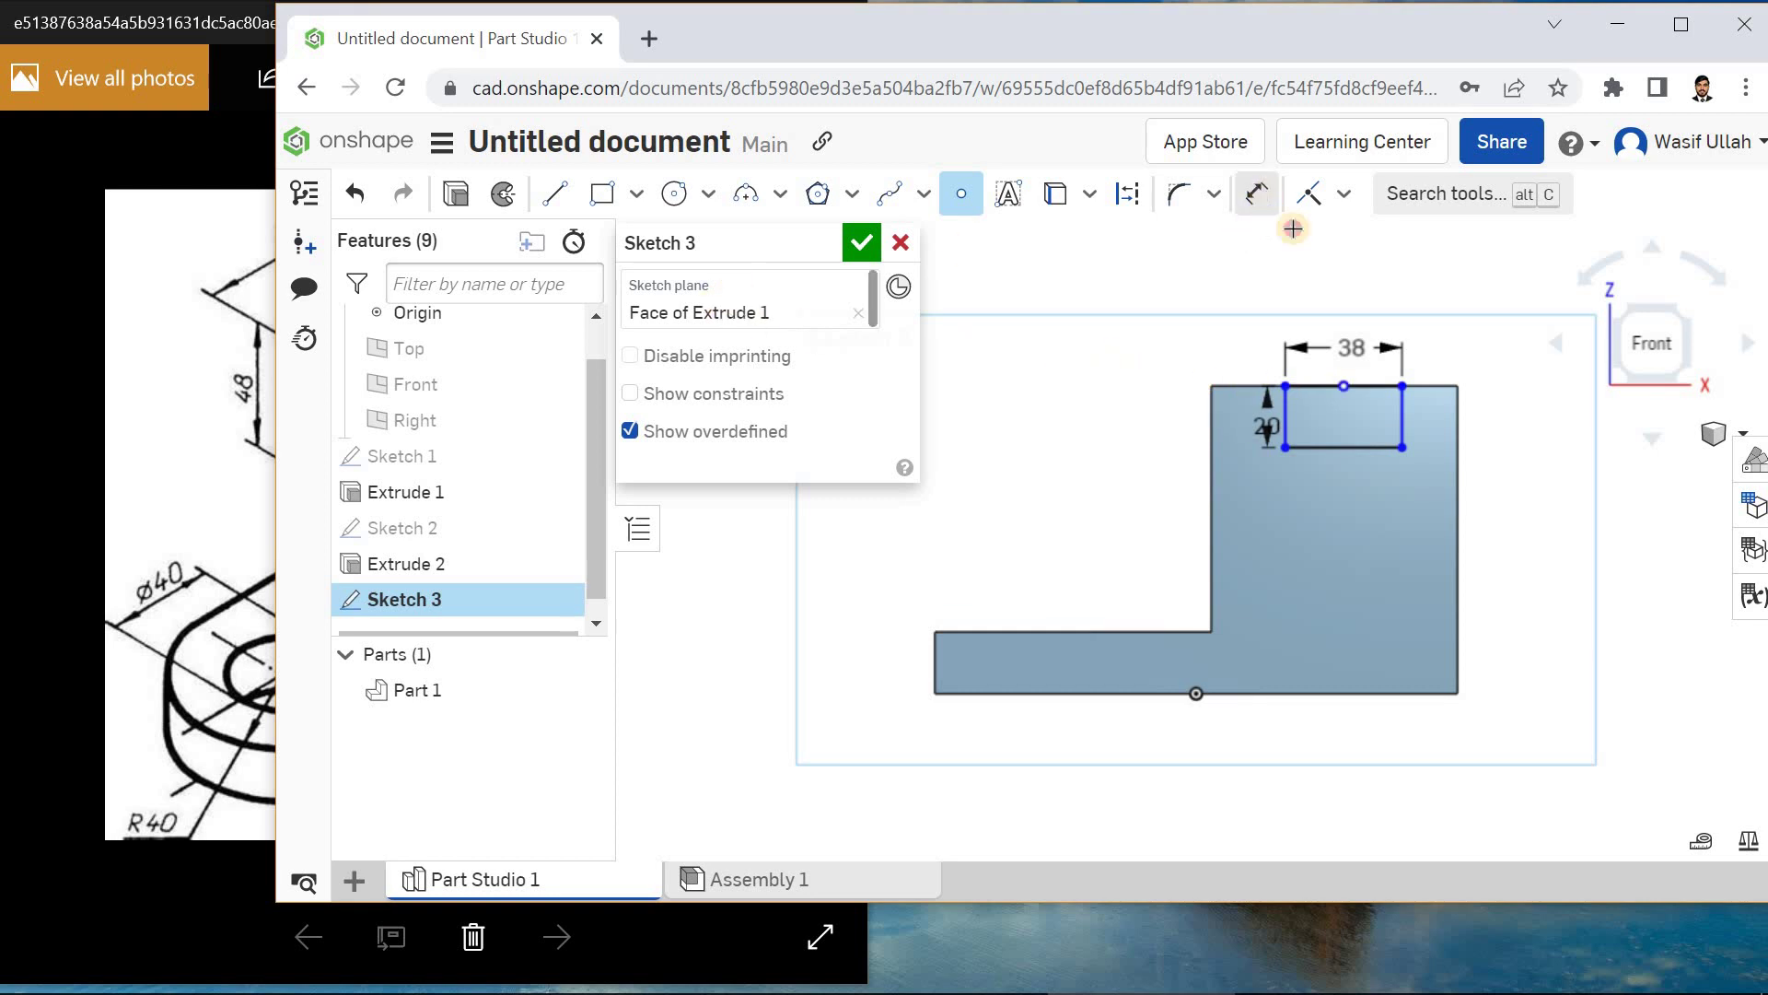
pyautogui.click(1257, 194)
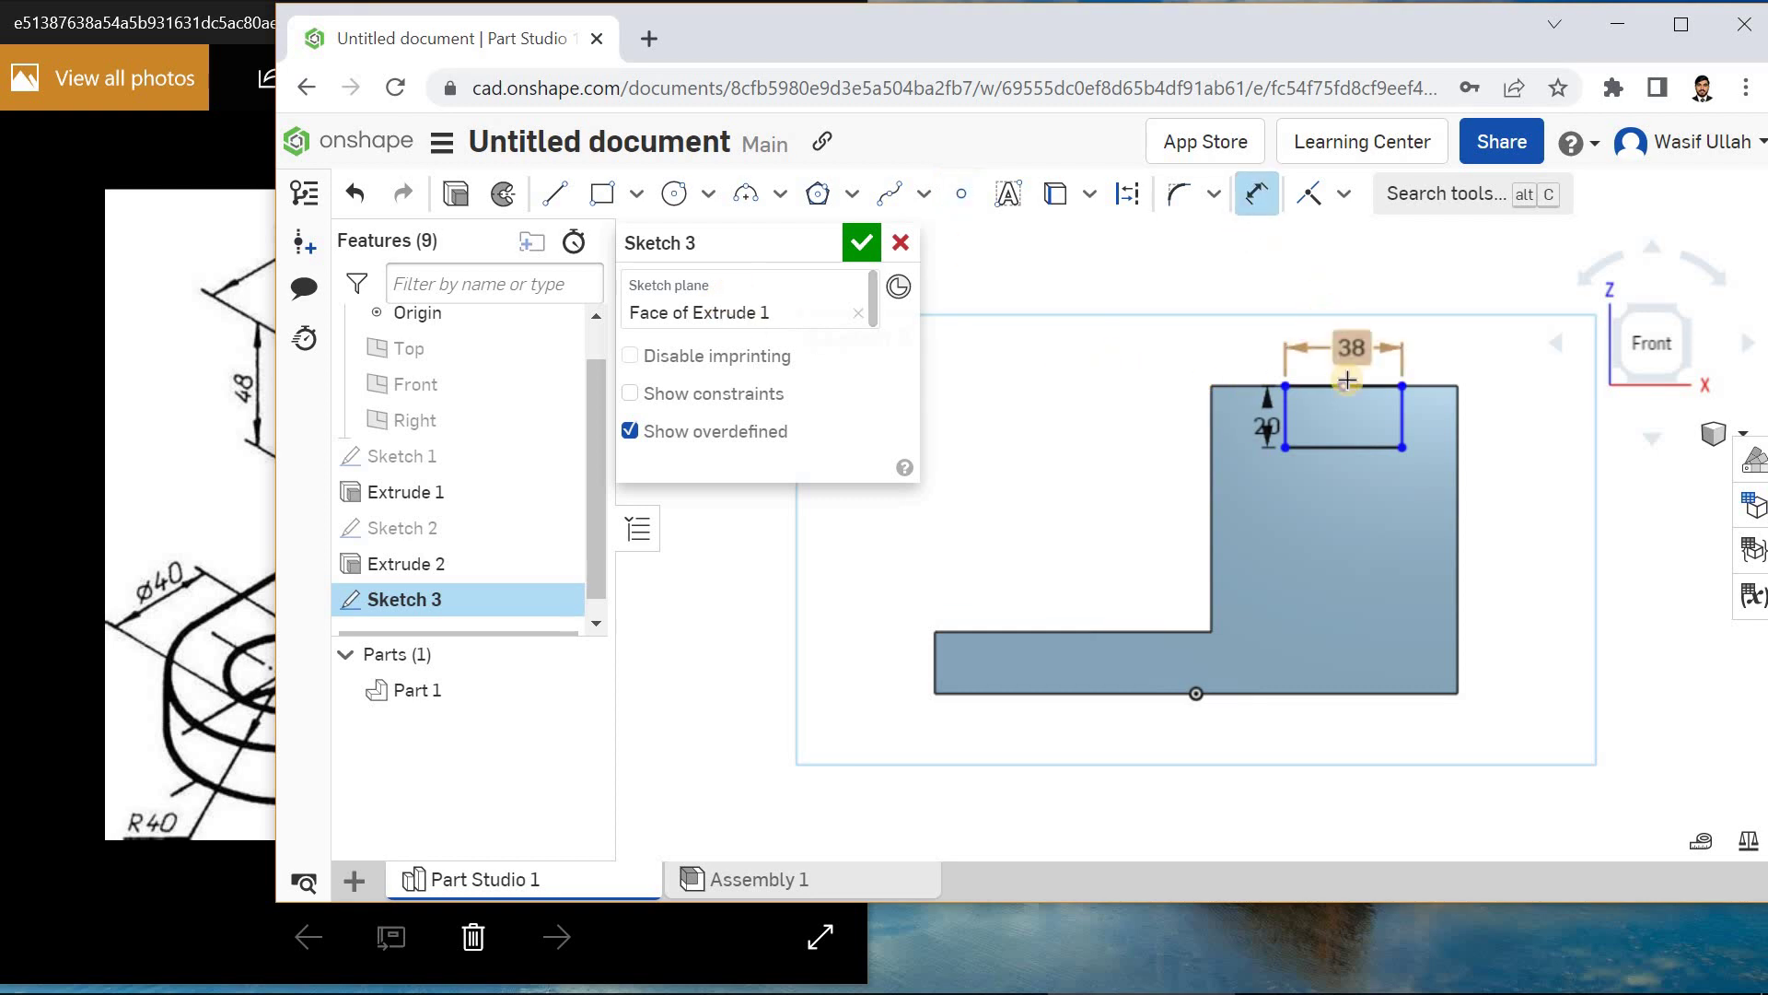
pyautogui.click(1234, 361)
pyautogui.click(1249, 350)
pyautogui.write('40')
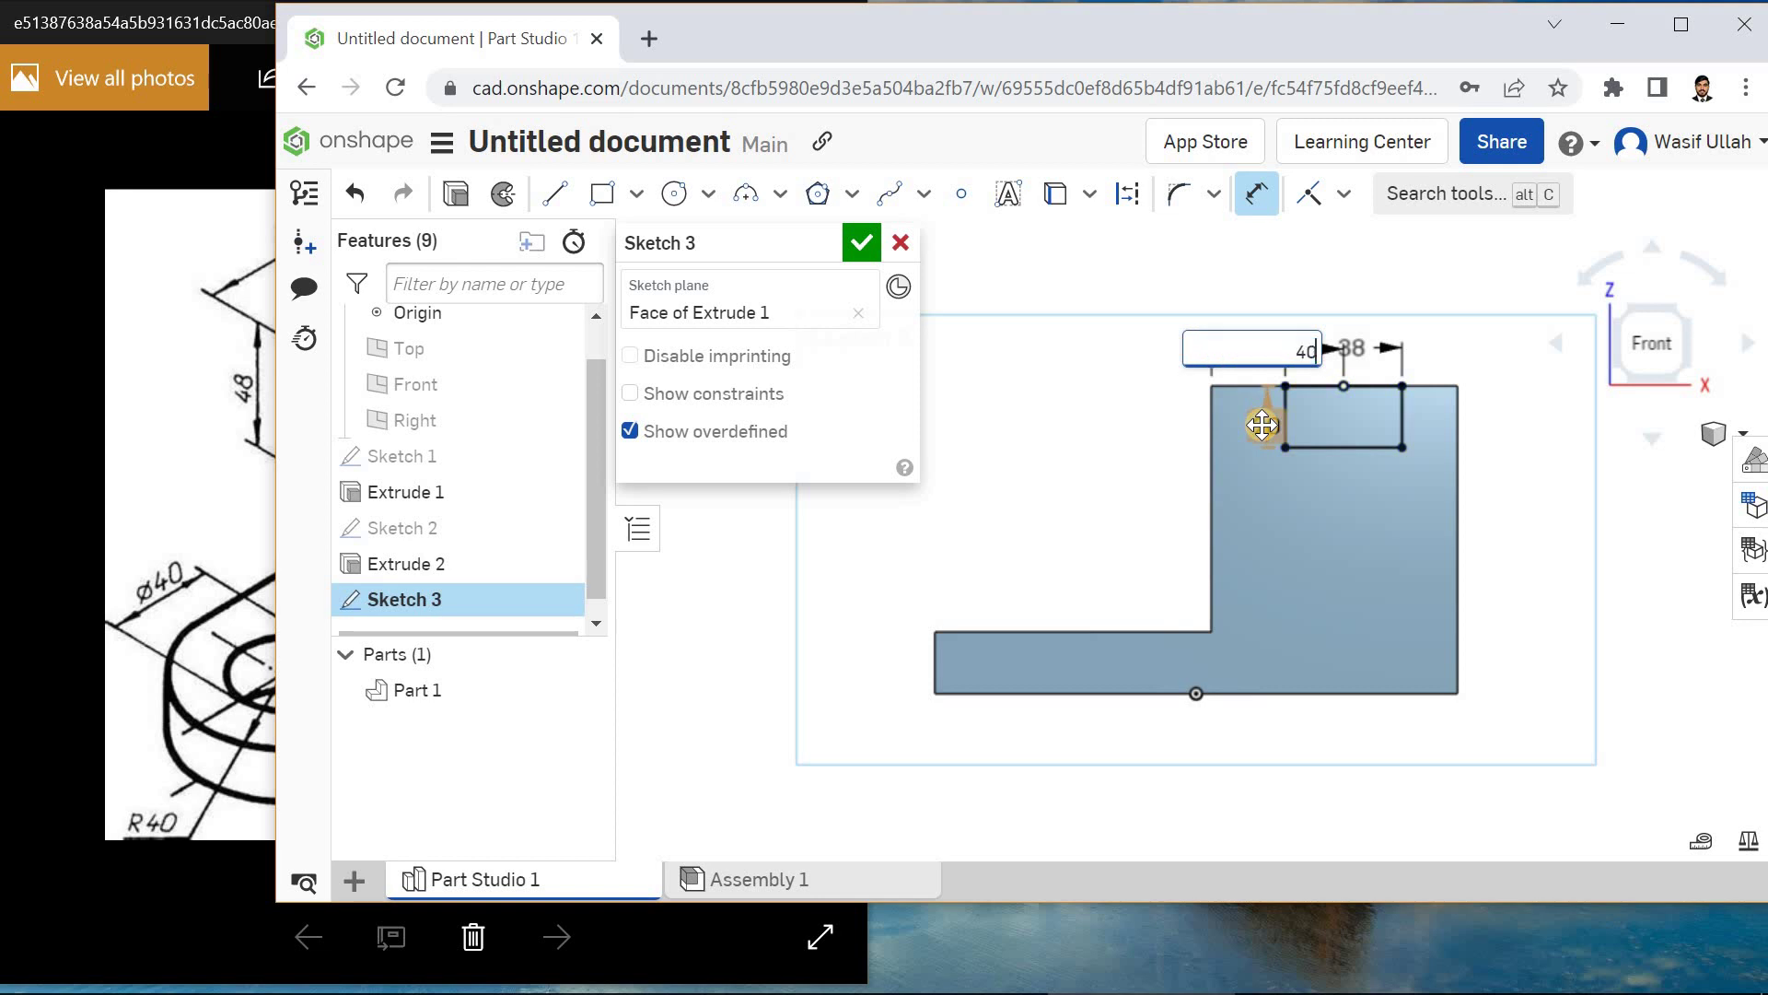
pyautogui.press('Return')
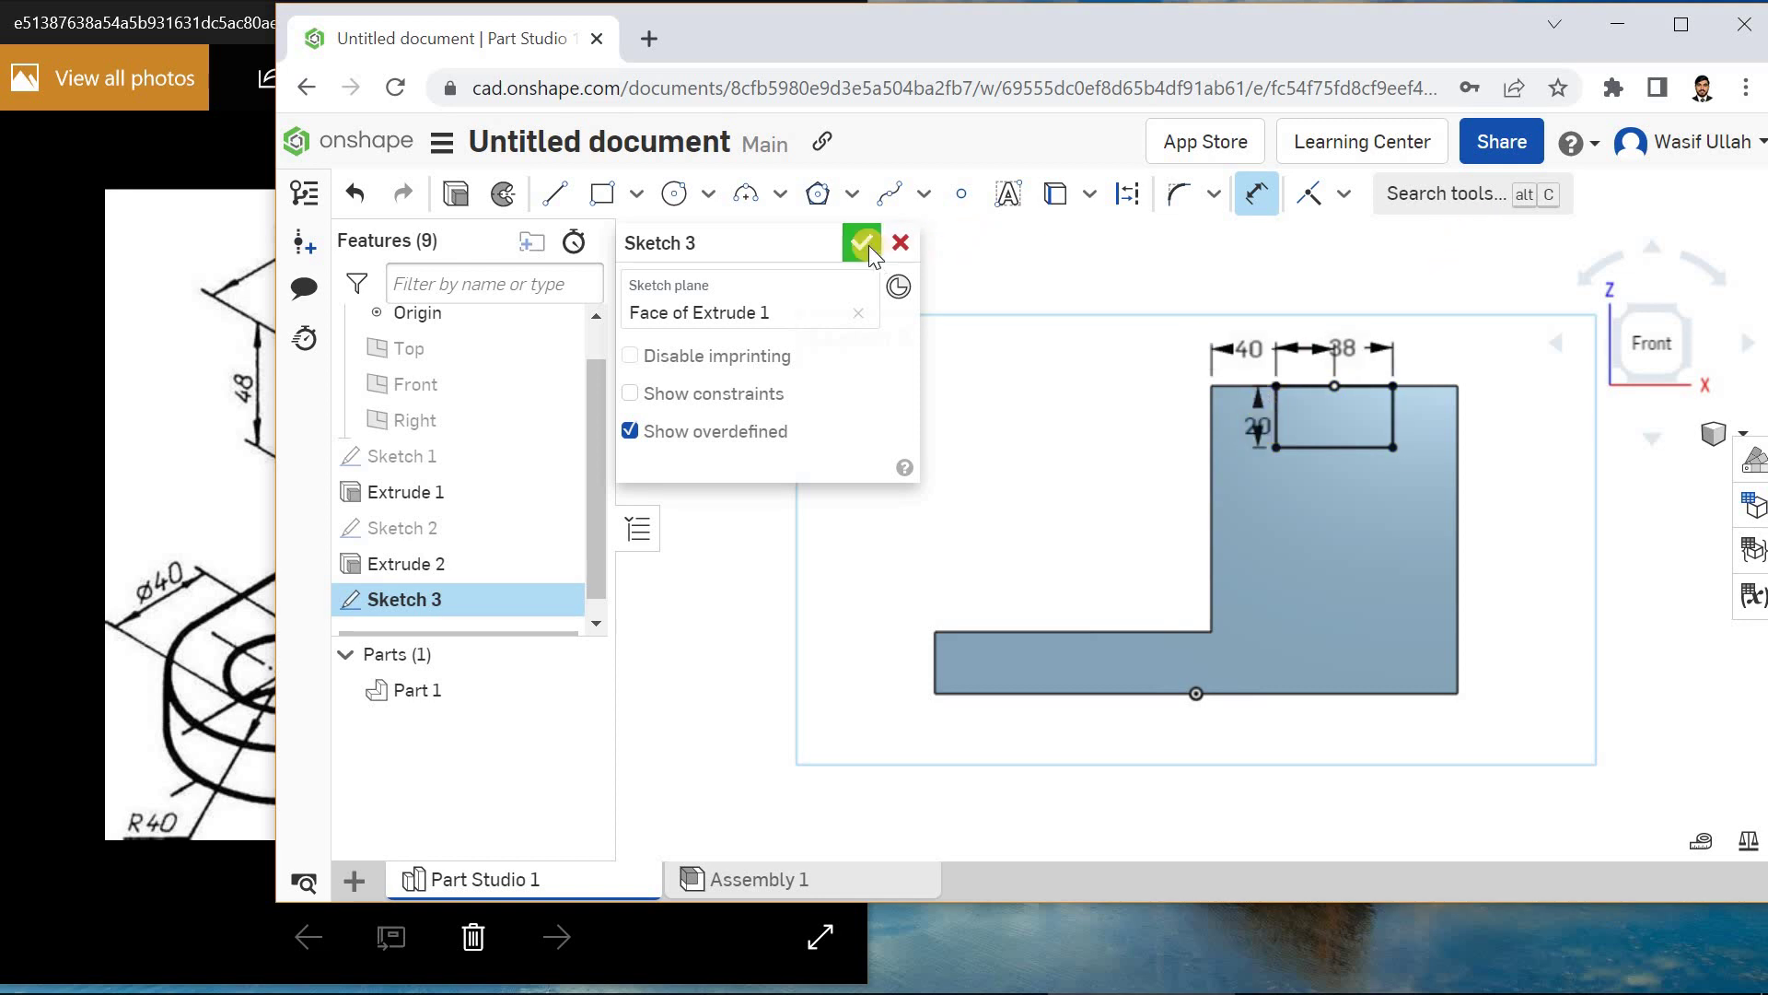
pyautogui.click(863, 243)
# - Cut the Sketch 3 rectangle Through all with Remove, then view the drawing
pyautogui.rightClick(880, 276)
pyautogui.click(925, 370)
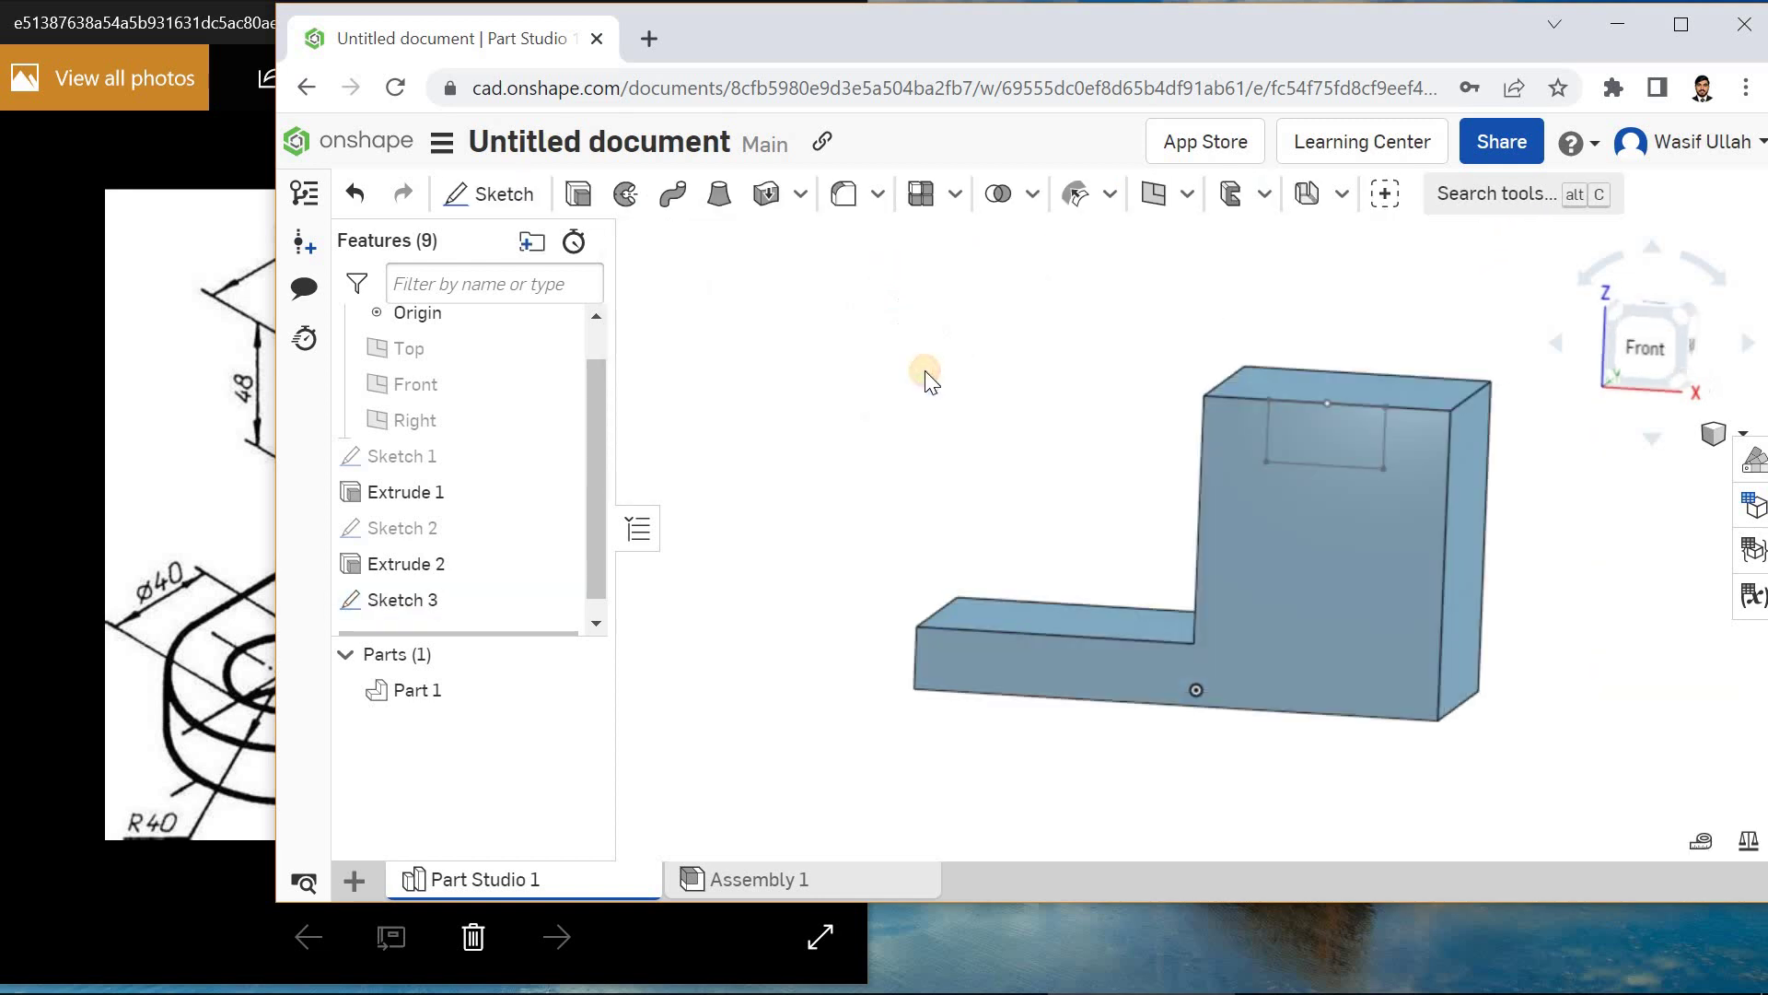
pyautogui.click(578, 194)
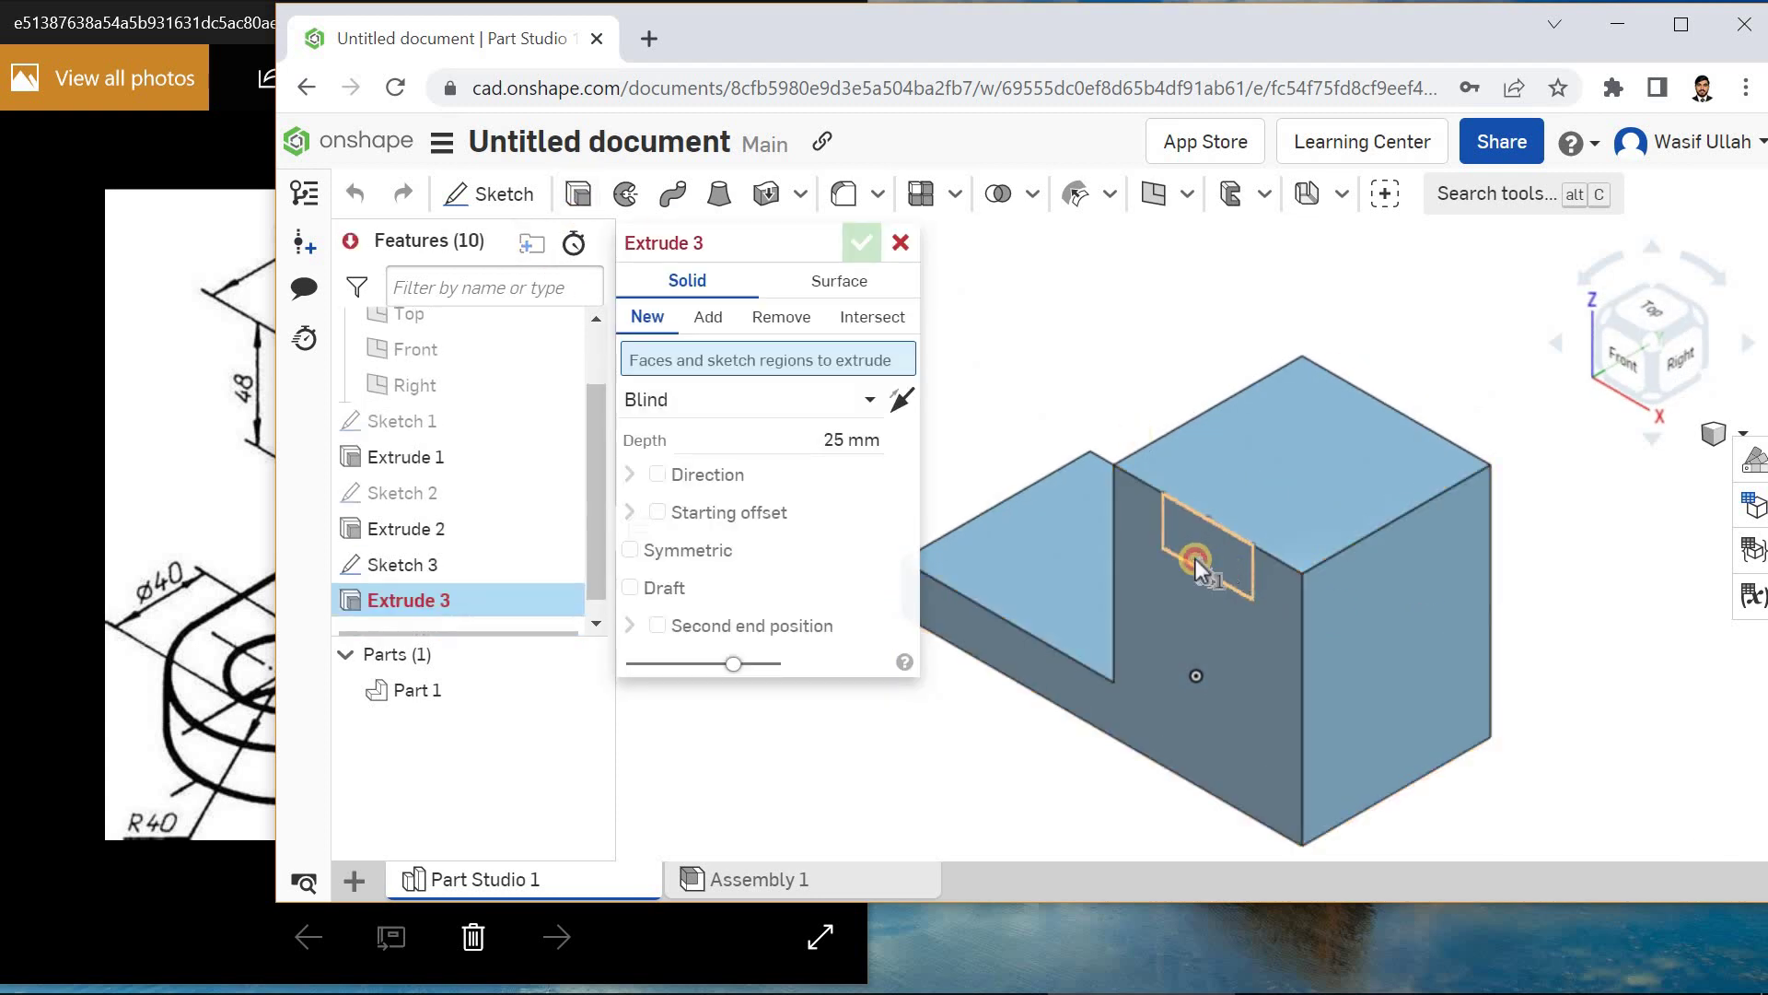
pyautogui.click(1197, 567)
pyautogui.click(781, 317)
pyautogui.click(819, 426)
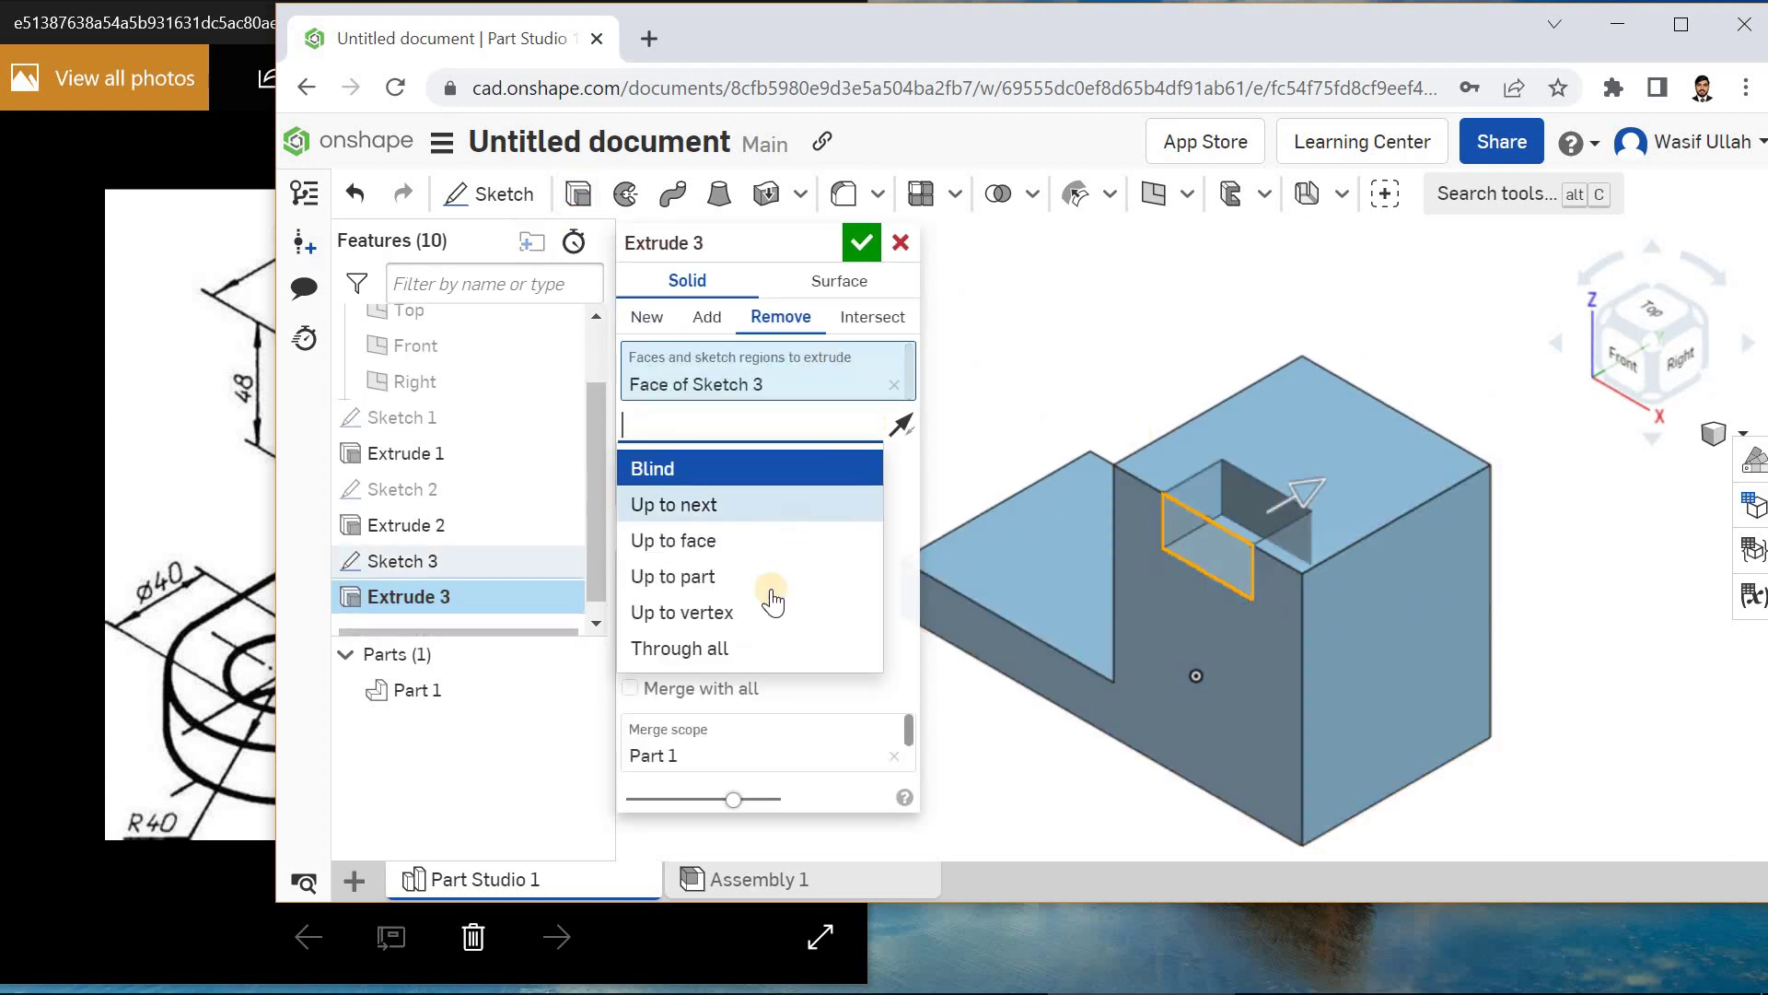
pyautogui.click(755, 647)
pyautogui.click(862, 243)
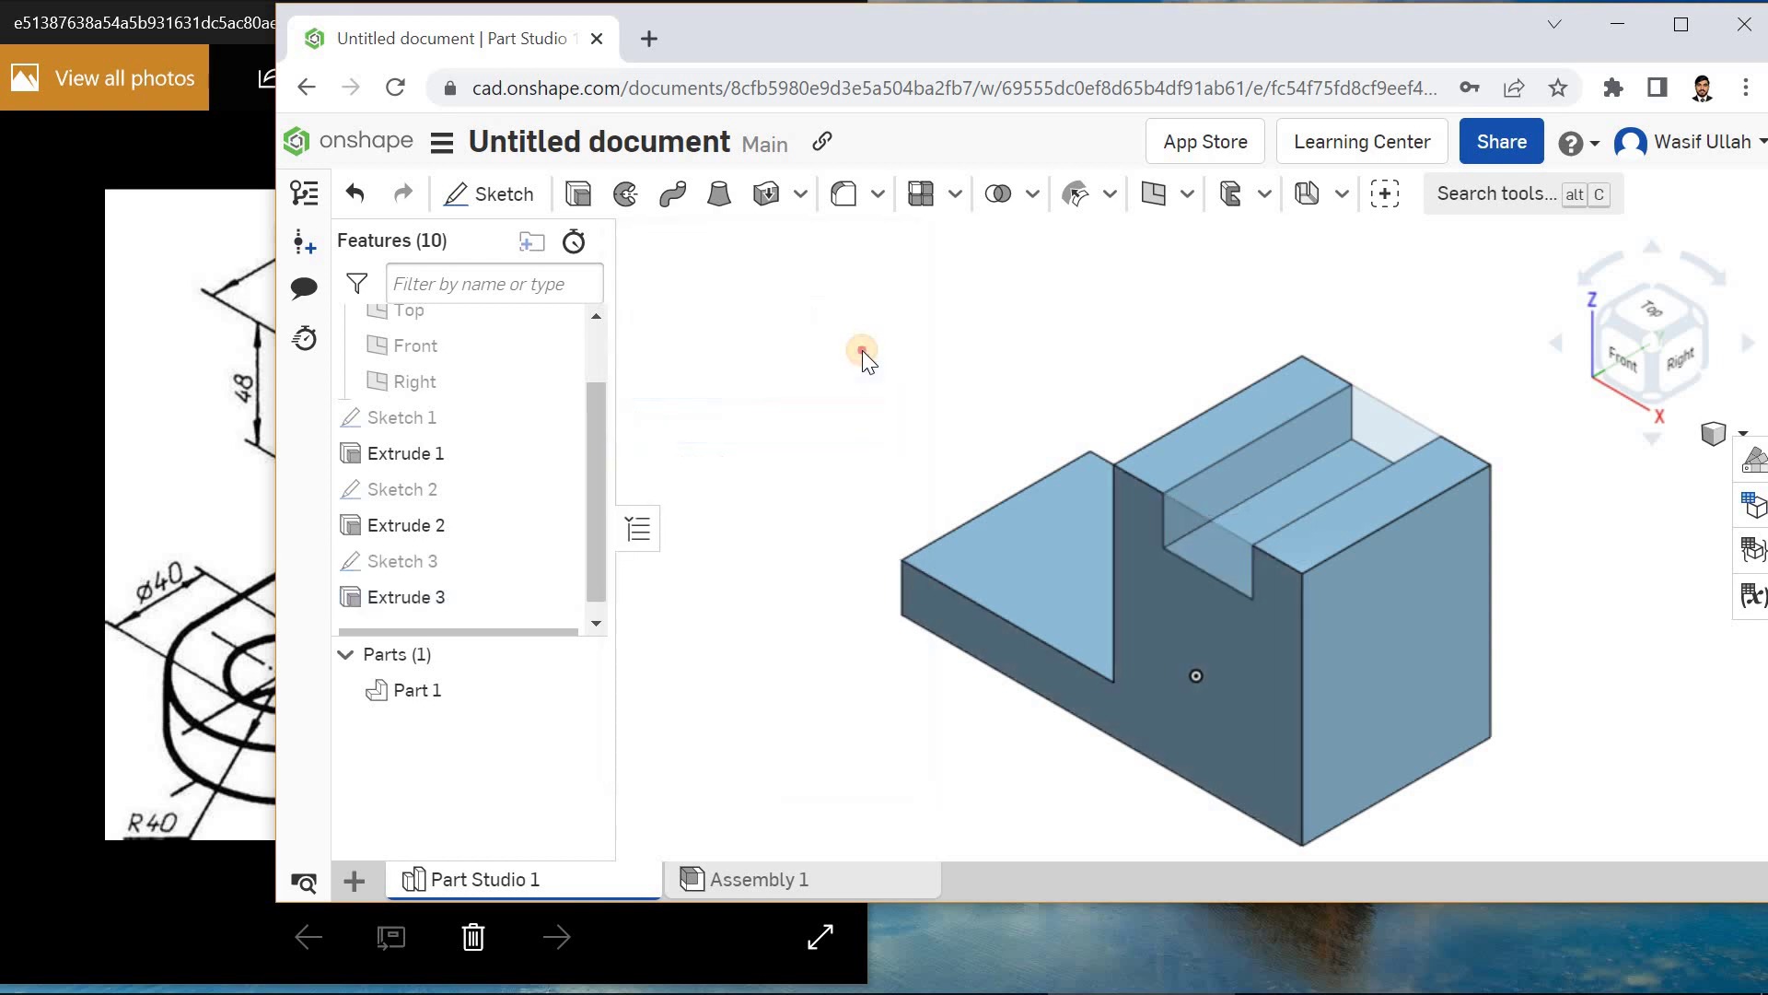
pyautogui.click(136, 28)
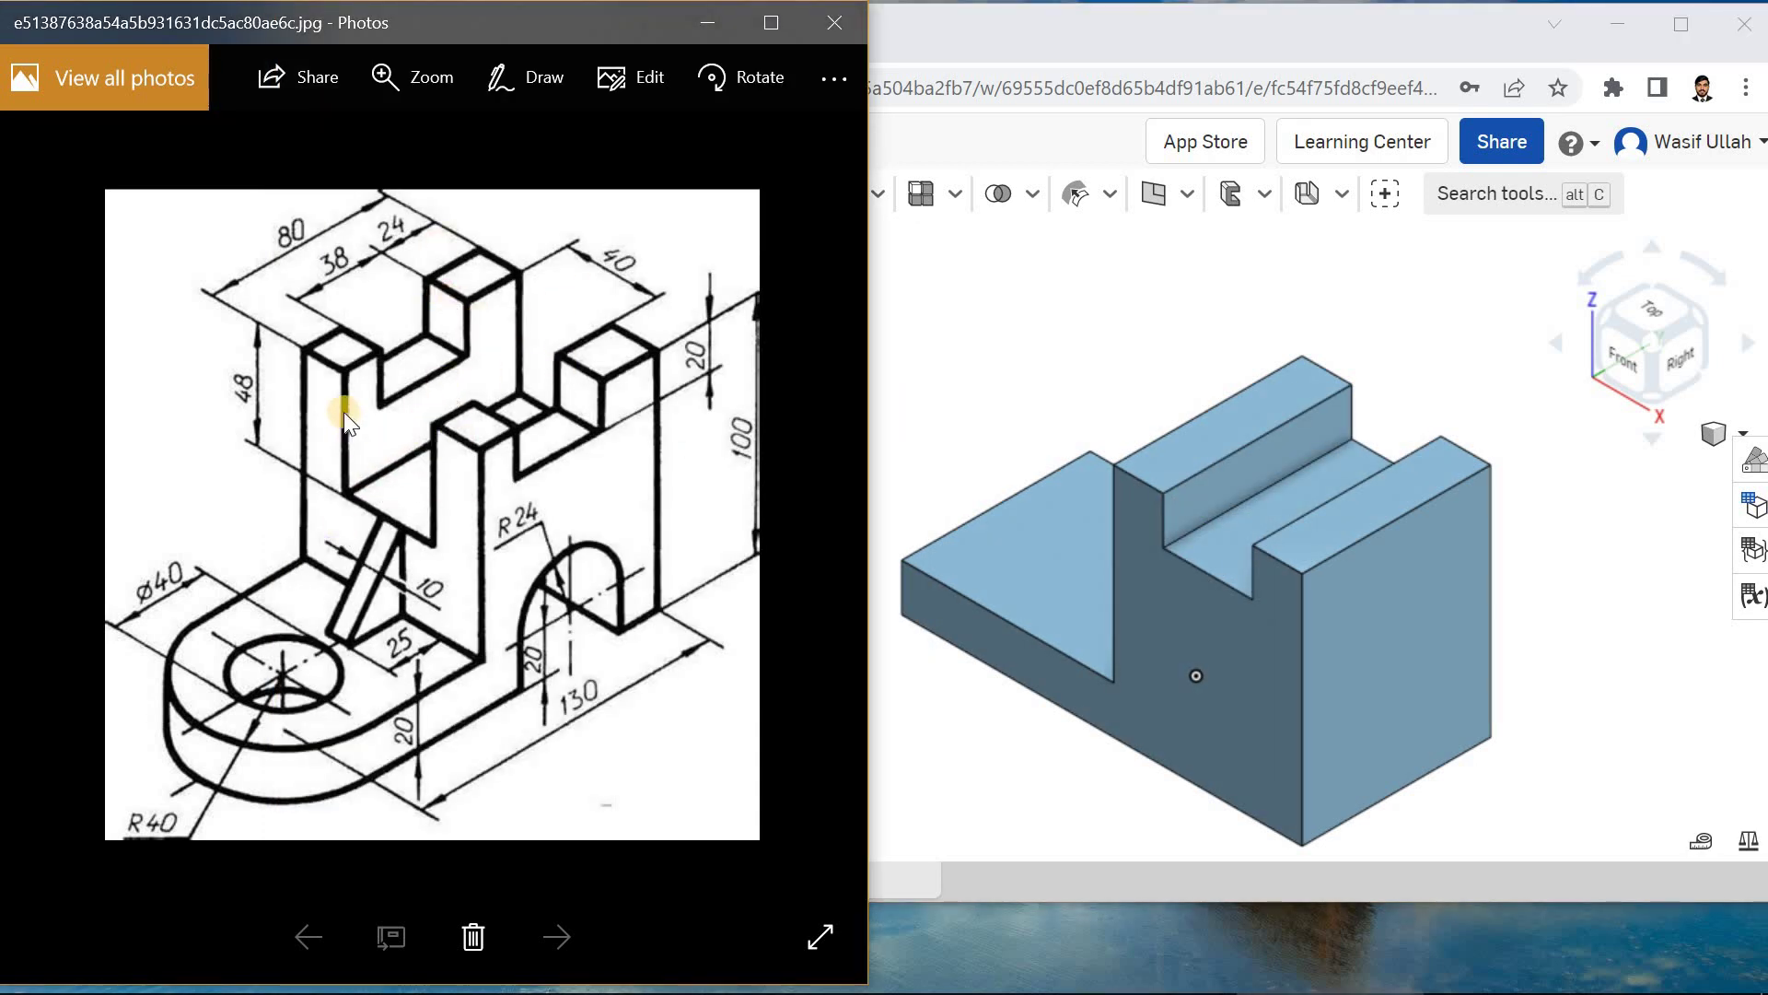
# - Start Sketch 4 on the part's right face and draw a rectangle
pyautogui.click(1118, 145)
pyautogui.click(1399, 601)
pyautogui.click(521, 204)
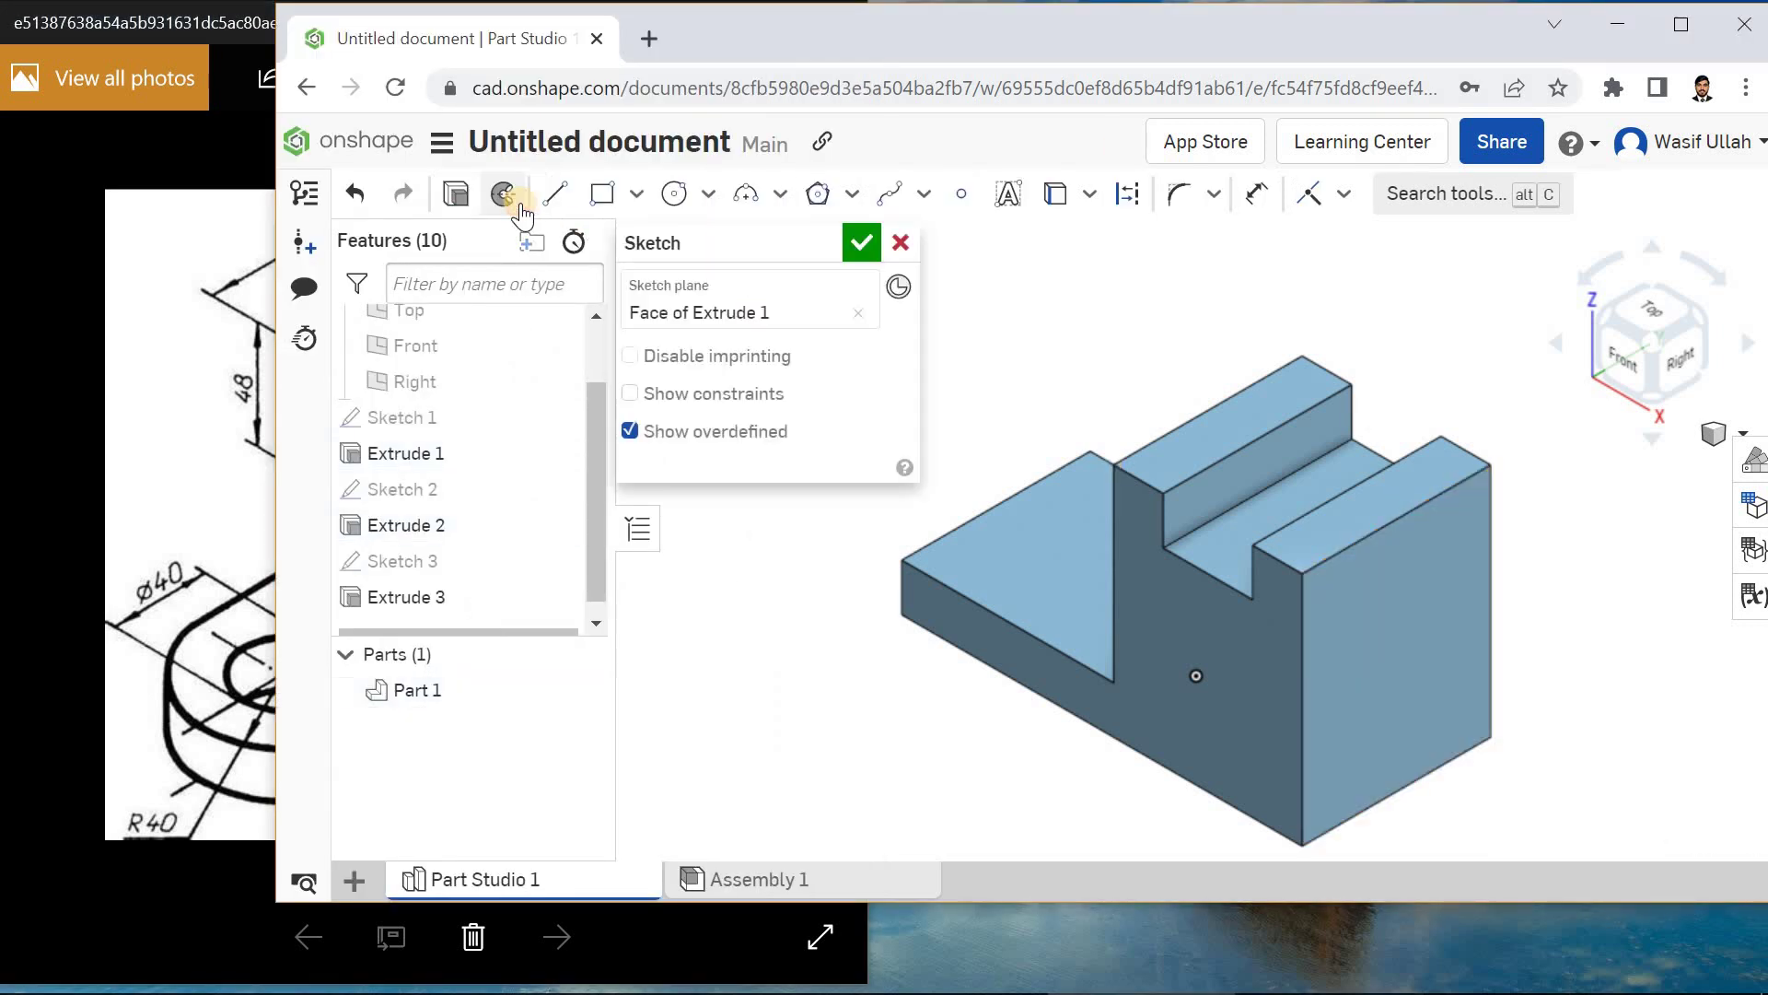
pyautogui.press('n')
pyautogui.click(630, 197)
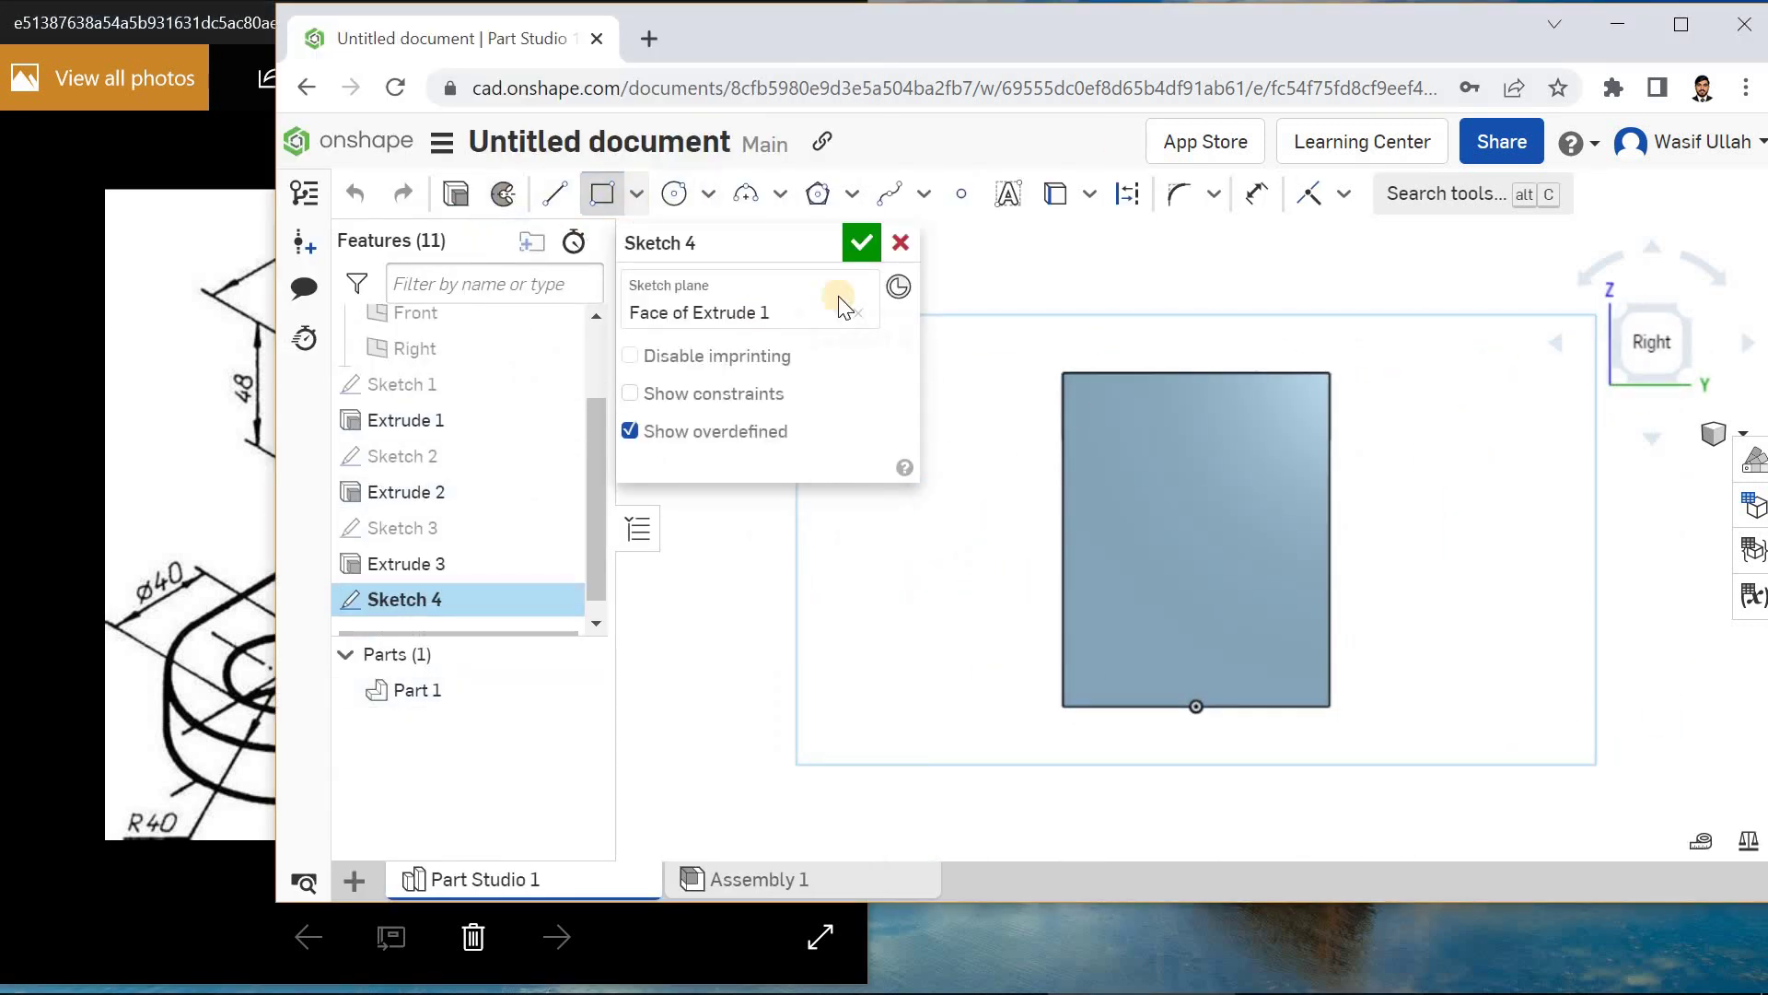
pyautogui.click(1257, 538)
# - Dimension the rectangle 40 mm wide and 48 mm tall
pyautogui.click(1257, 194)
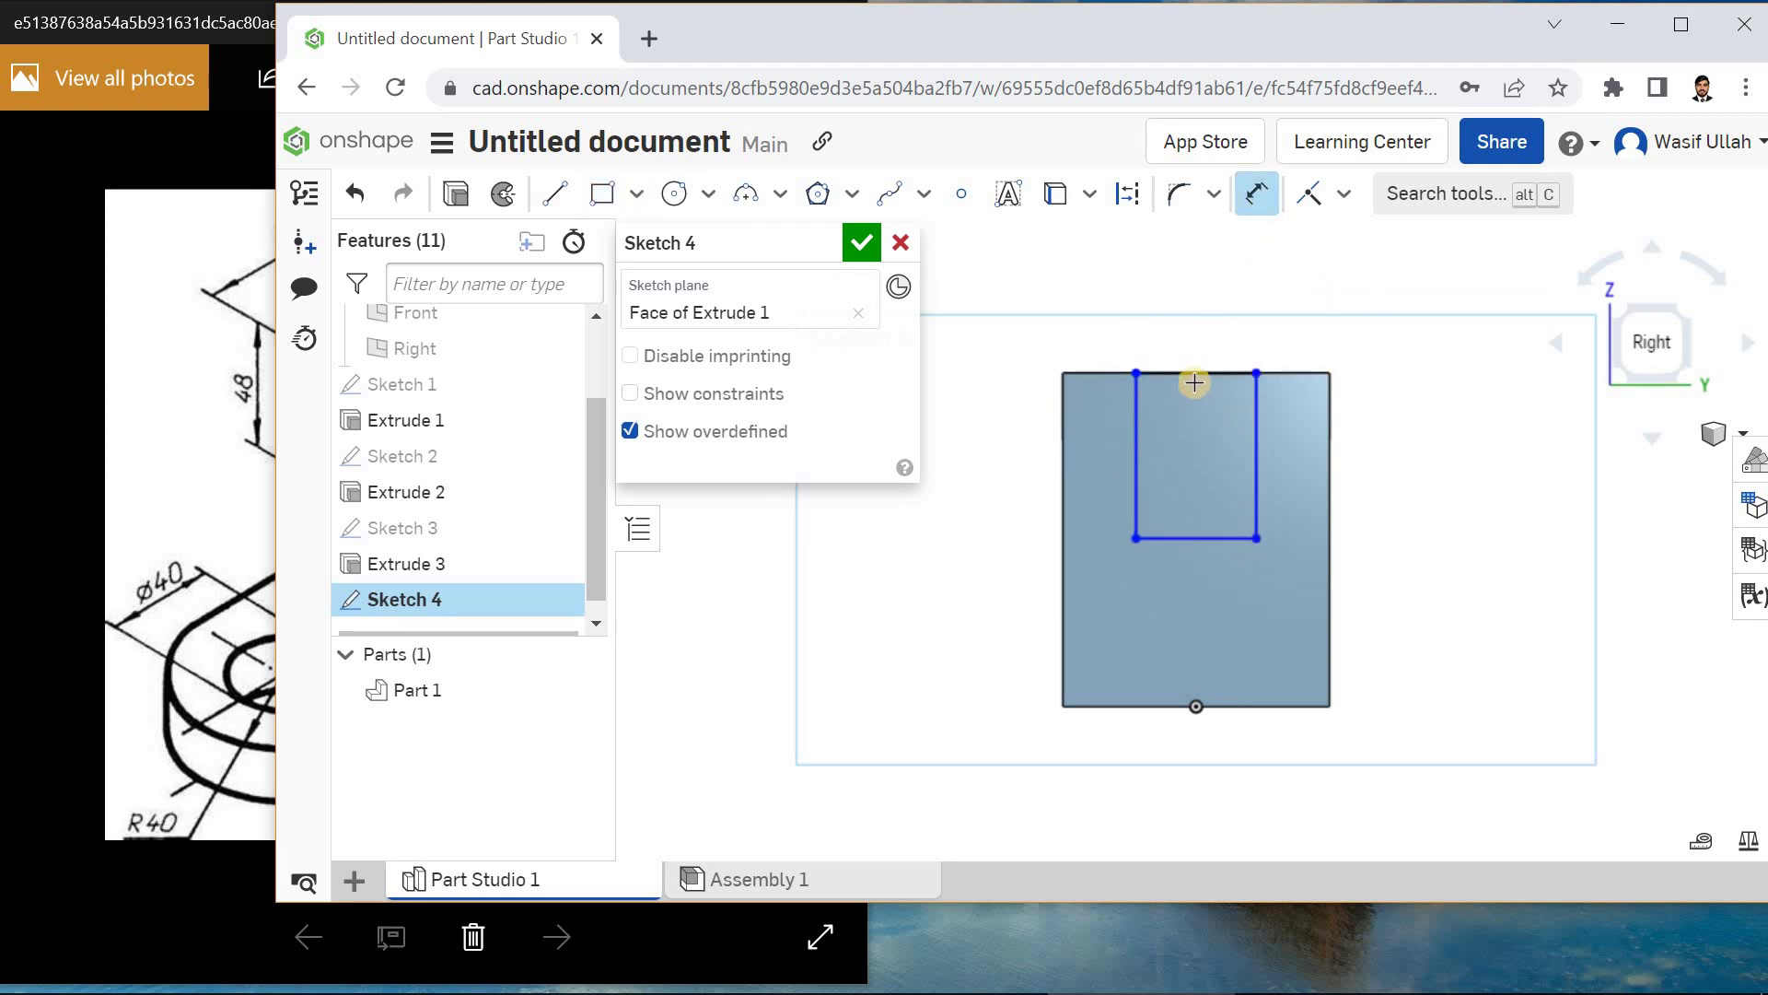
pyautogui.click(1209, 356)
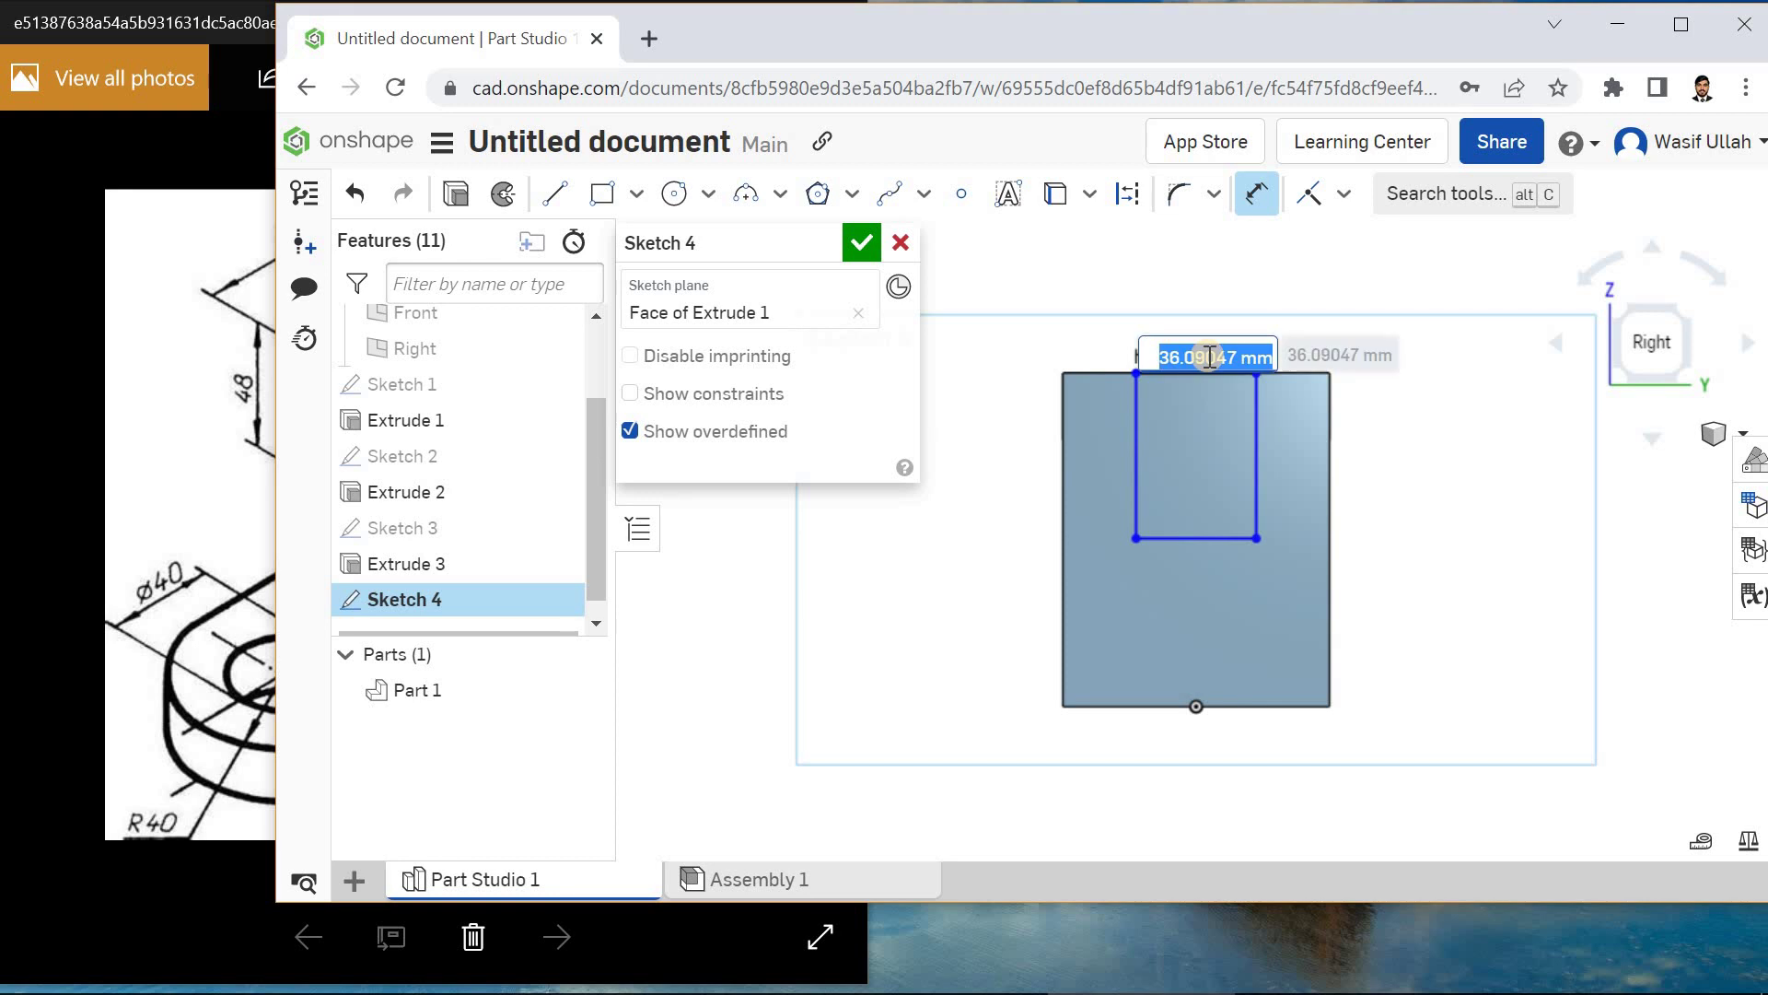
pyautogui.write('40')
pyautogui.press('Return')
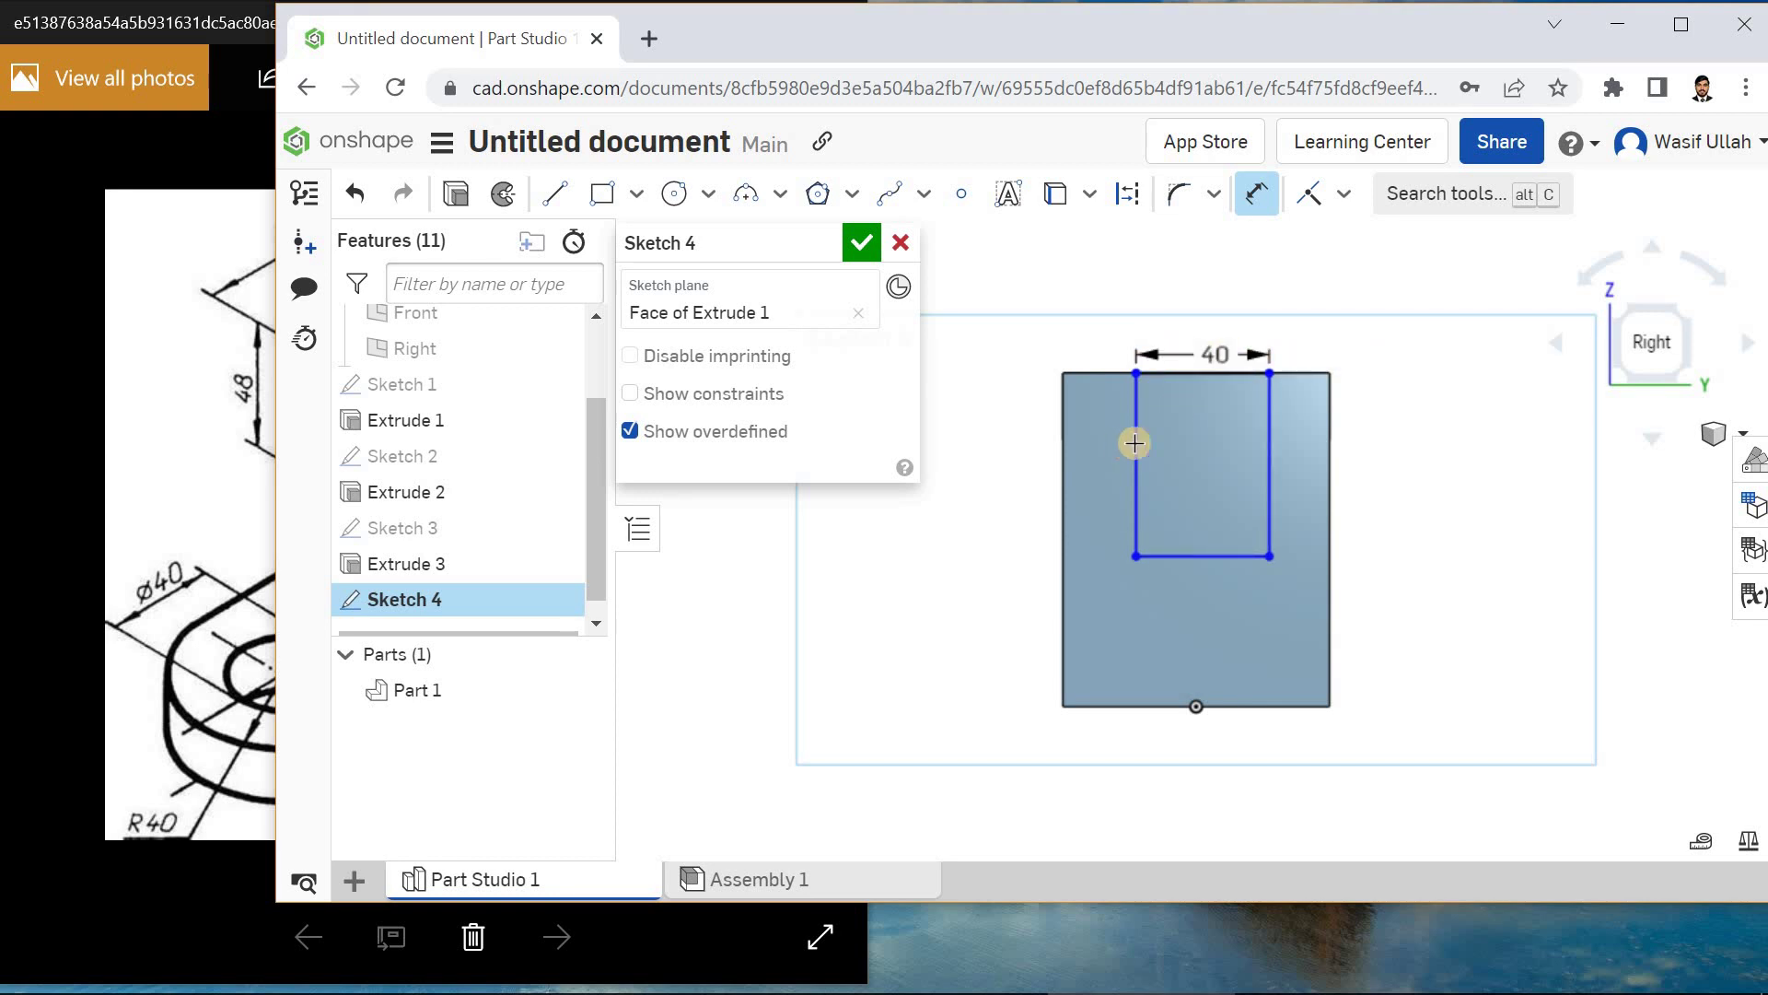
pyautogui.click(1176, 448)
pyautogui.click(1176, 448)
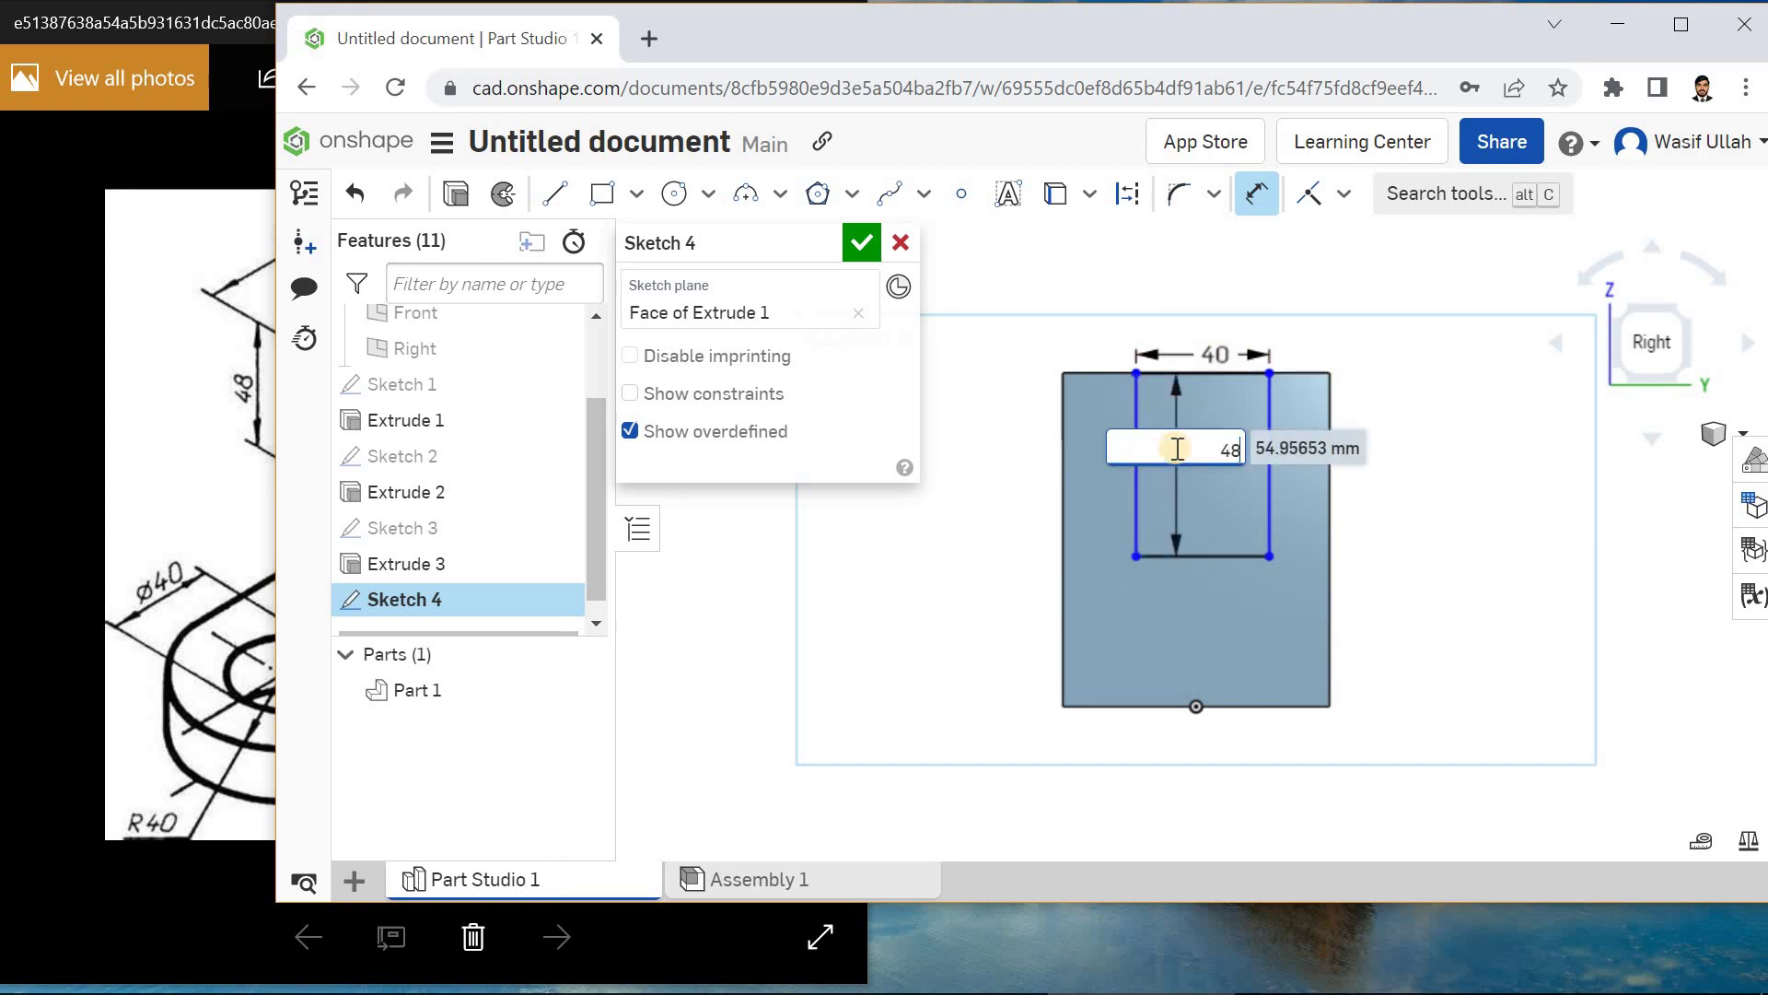
pyautogui.press('Return')
pyautogui.write('48')
pyautogui.press('Return')
# - Add a bottom-edge midpoint and set the slot's left-edge offset to 40 mm
pyautogui.click(962, 193)
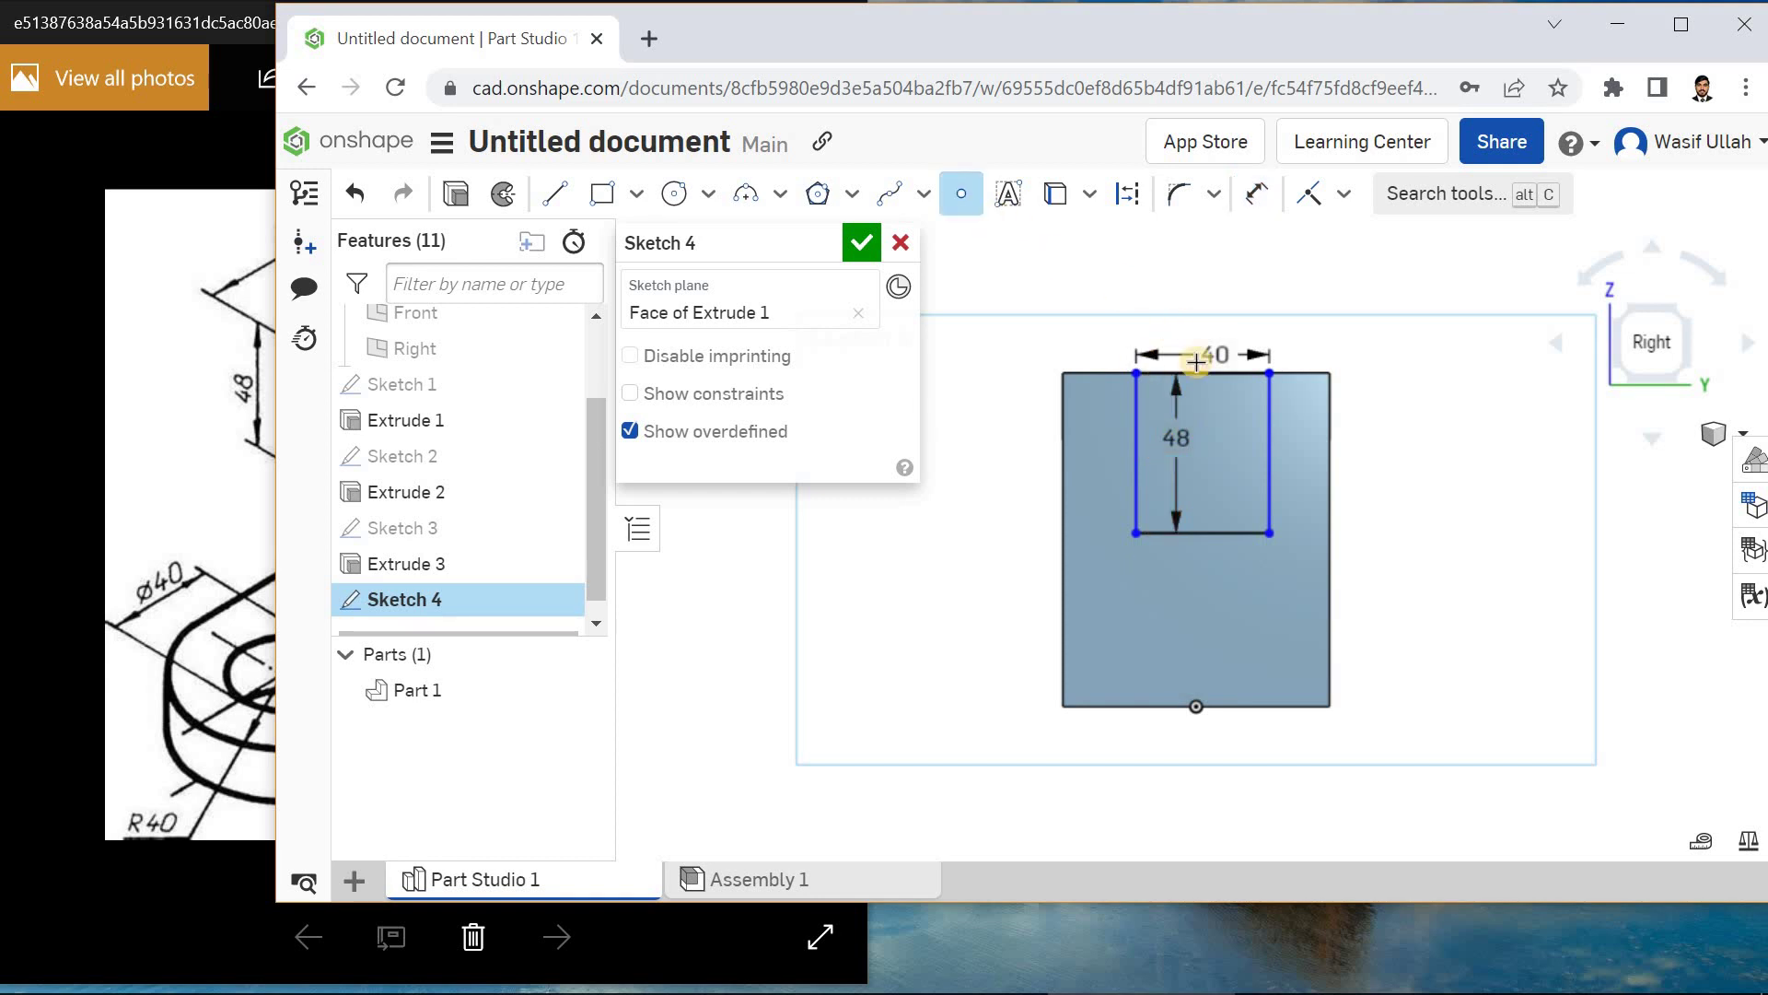
pyautogui.click(1196, 706)
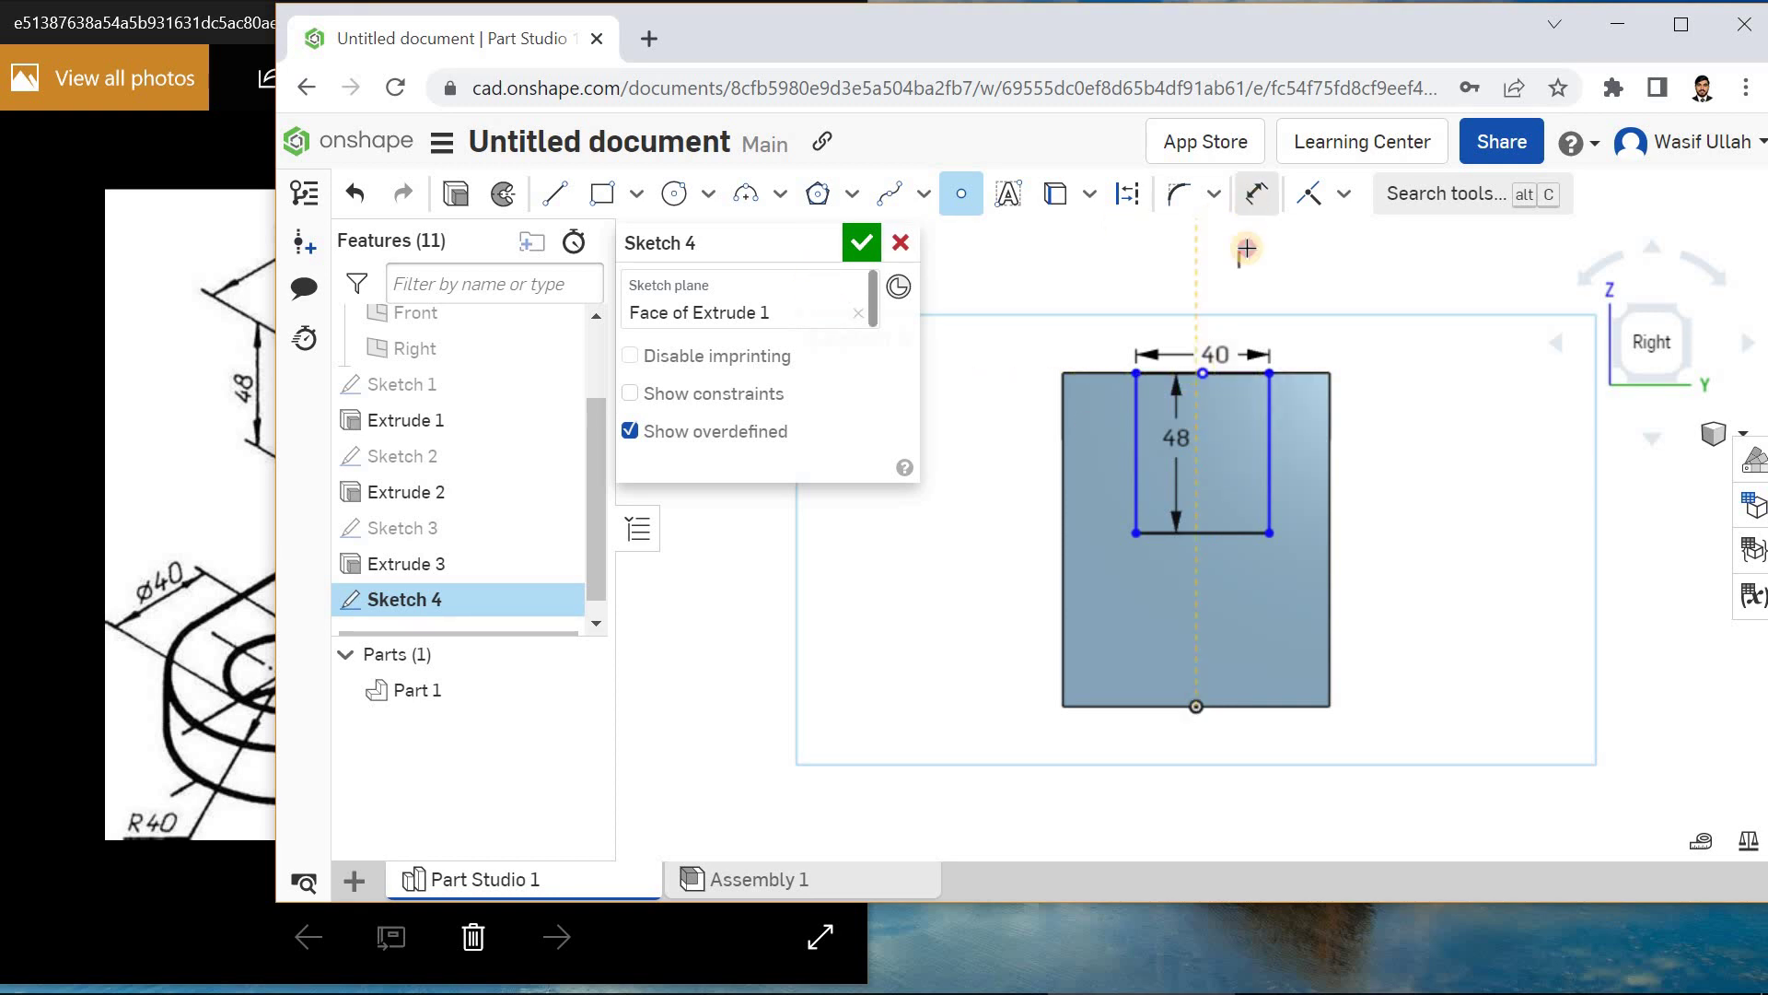
pyautogui.click(1257, 194)
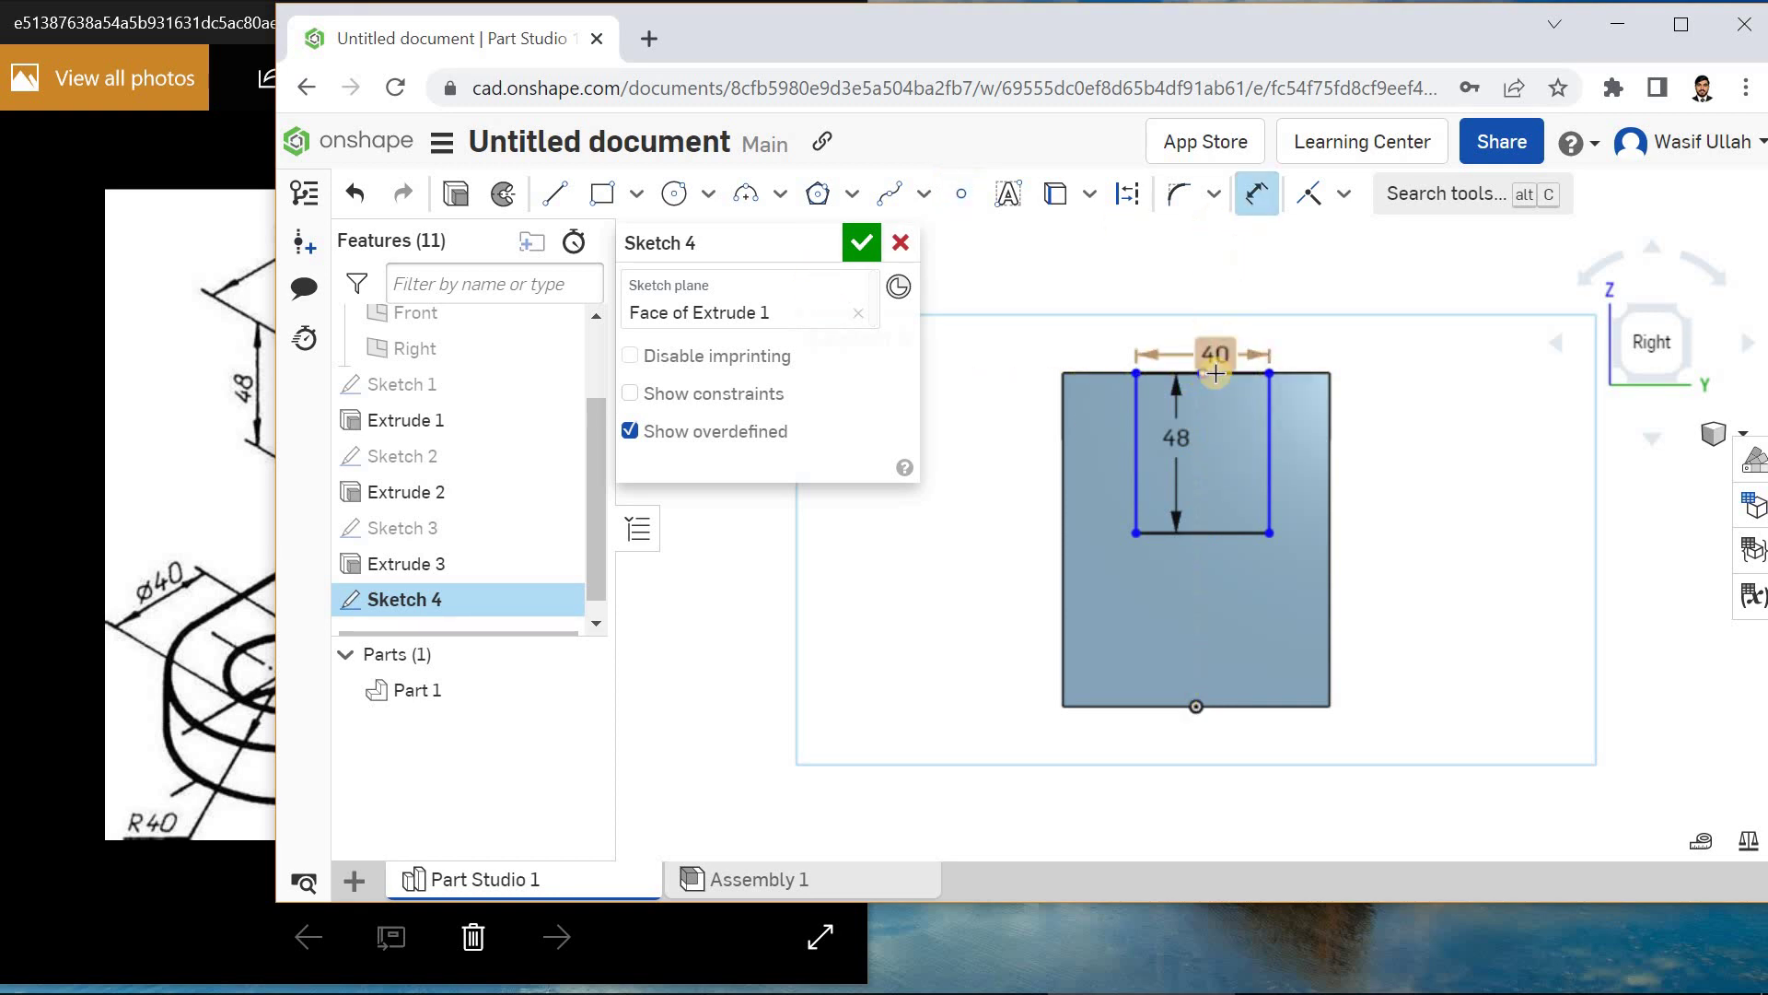
pyautogui.click(1061, 378)
pyautogui.doubleClick(1135, 328)
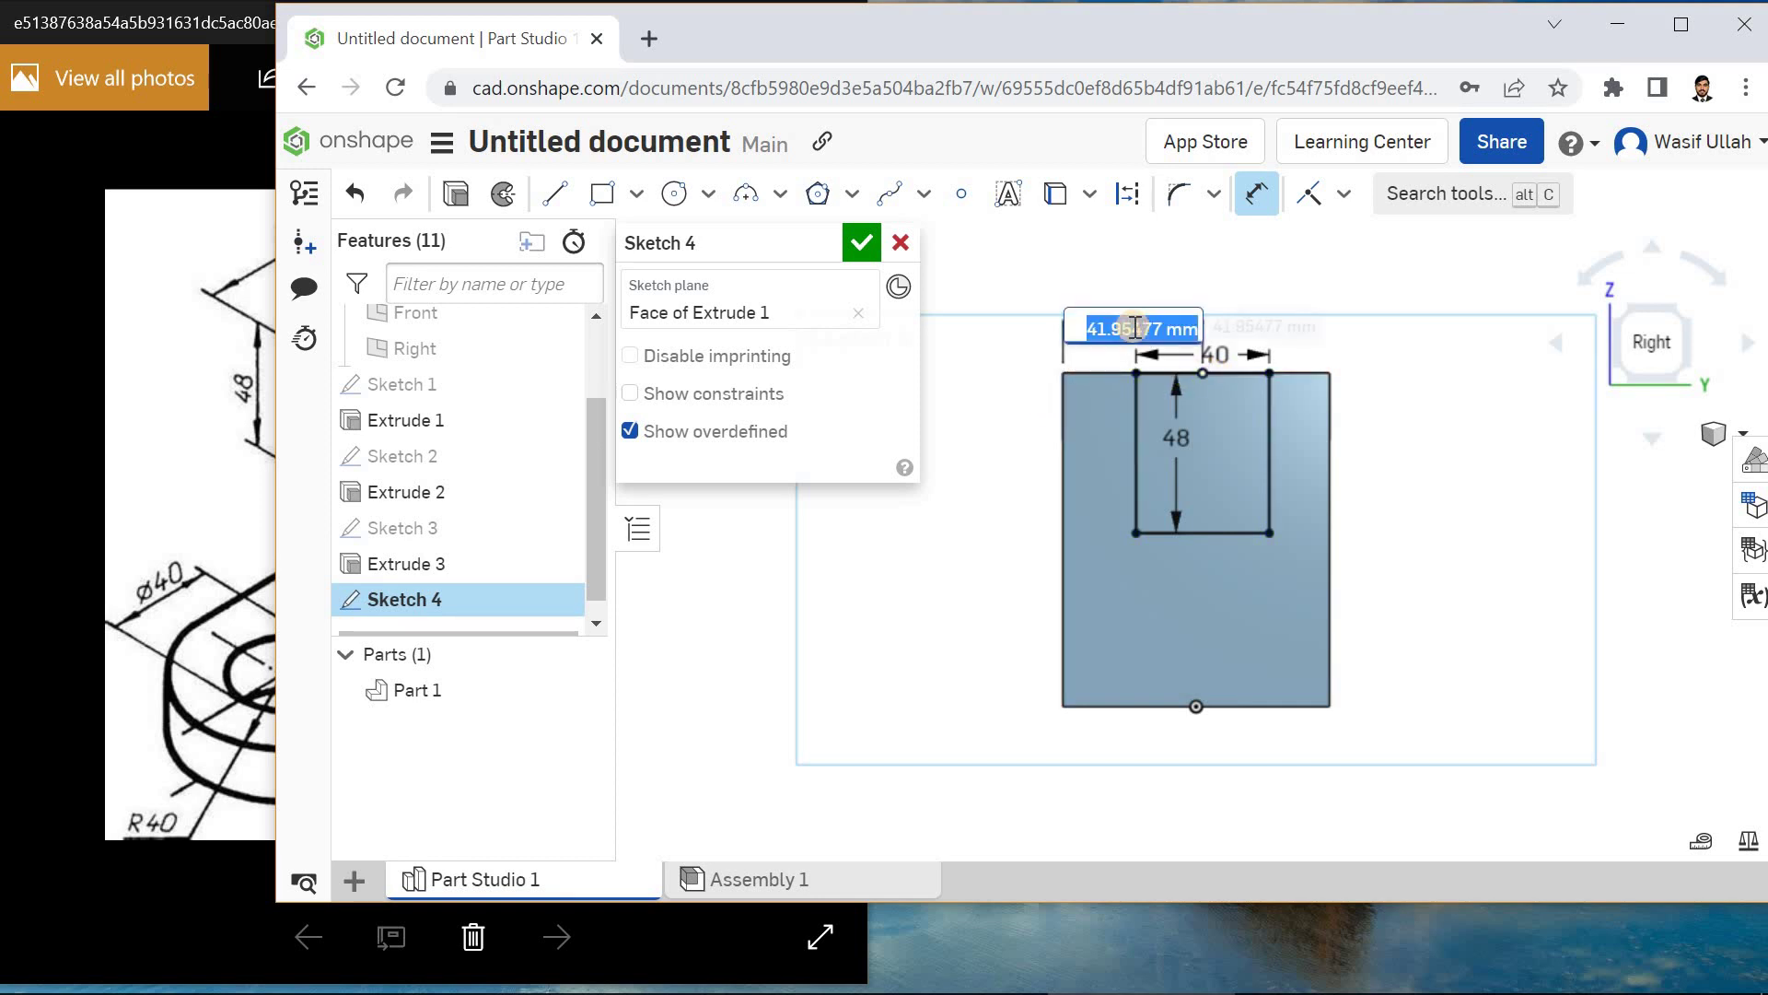
pyautogui.write('40')
pyautogui.press('Return')
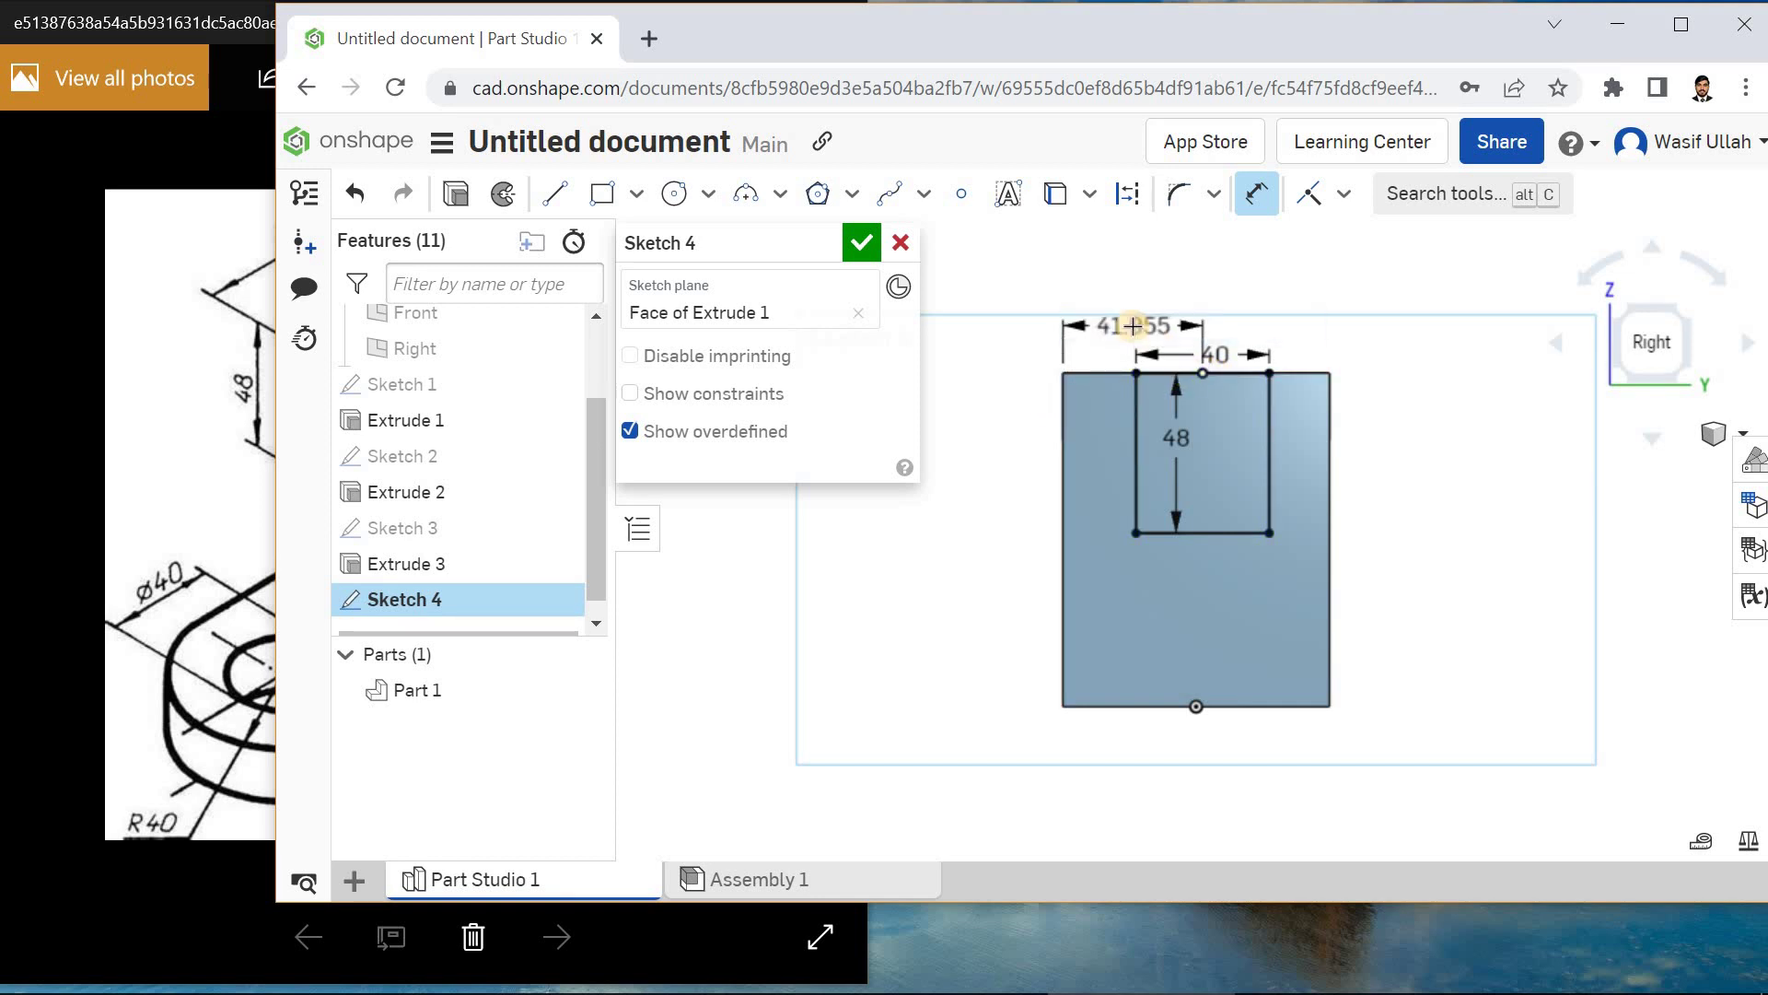
# - Finish Sketch 4 and cut its rectangle Through all with Remove
pyautogui.click(861, 242)
pyautogui.rightClick(866, 293)
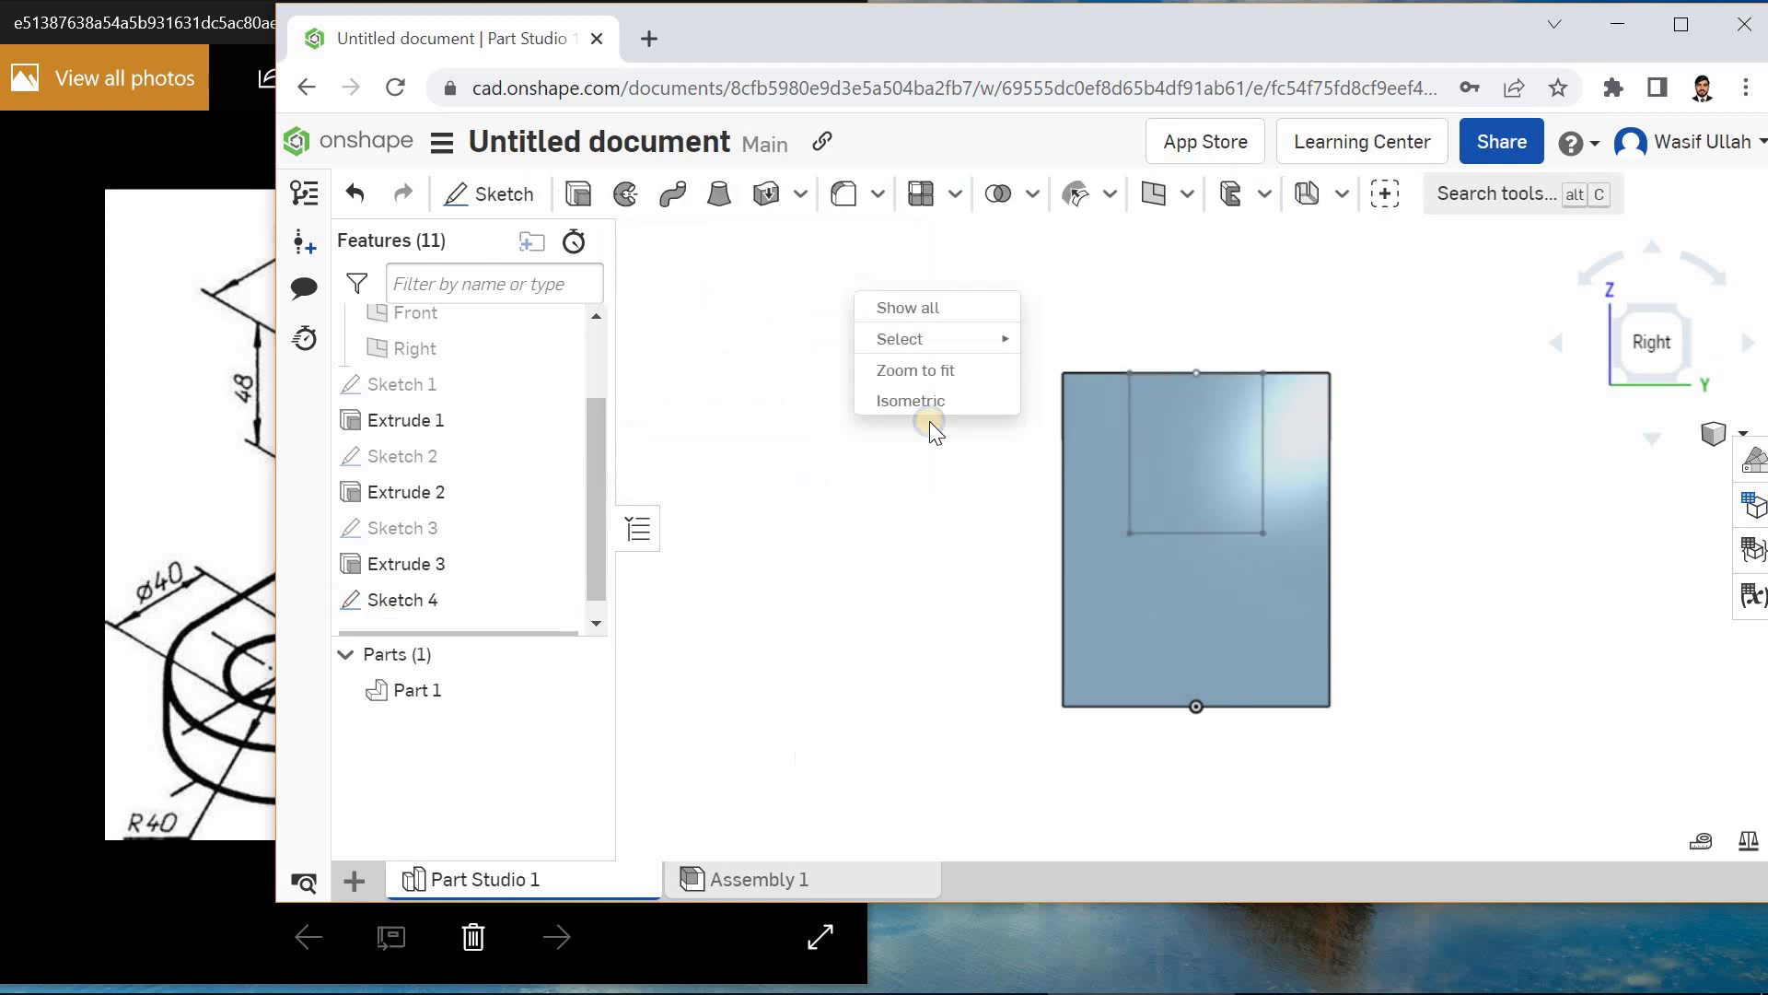
pyautogui.click(925, 401)
pyautogui.click(578, 193)
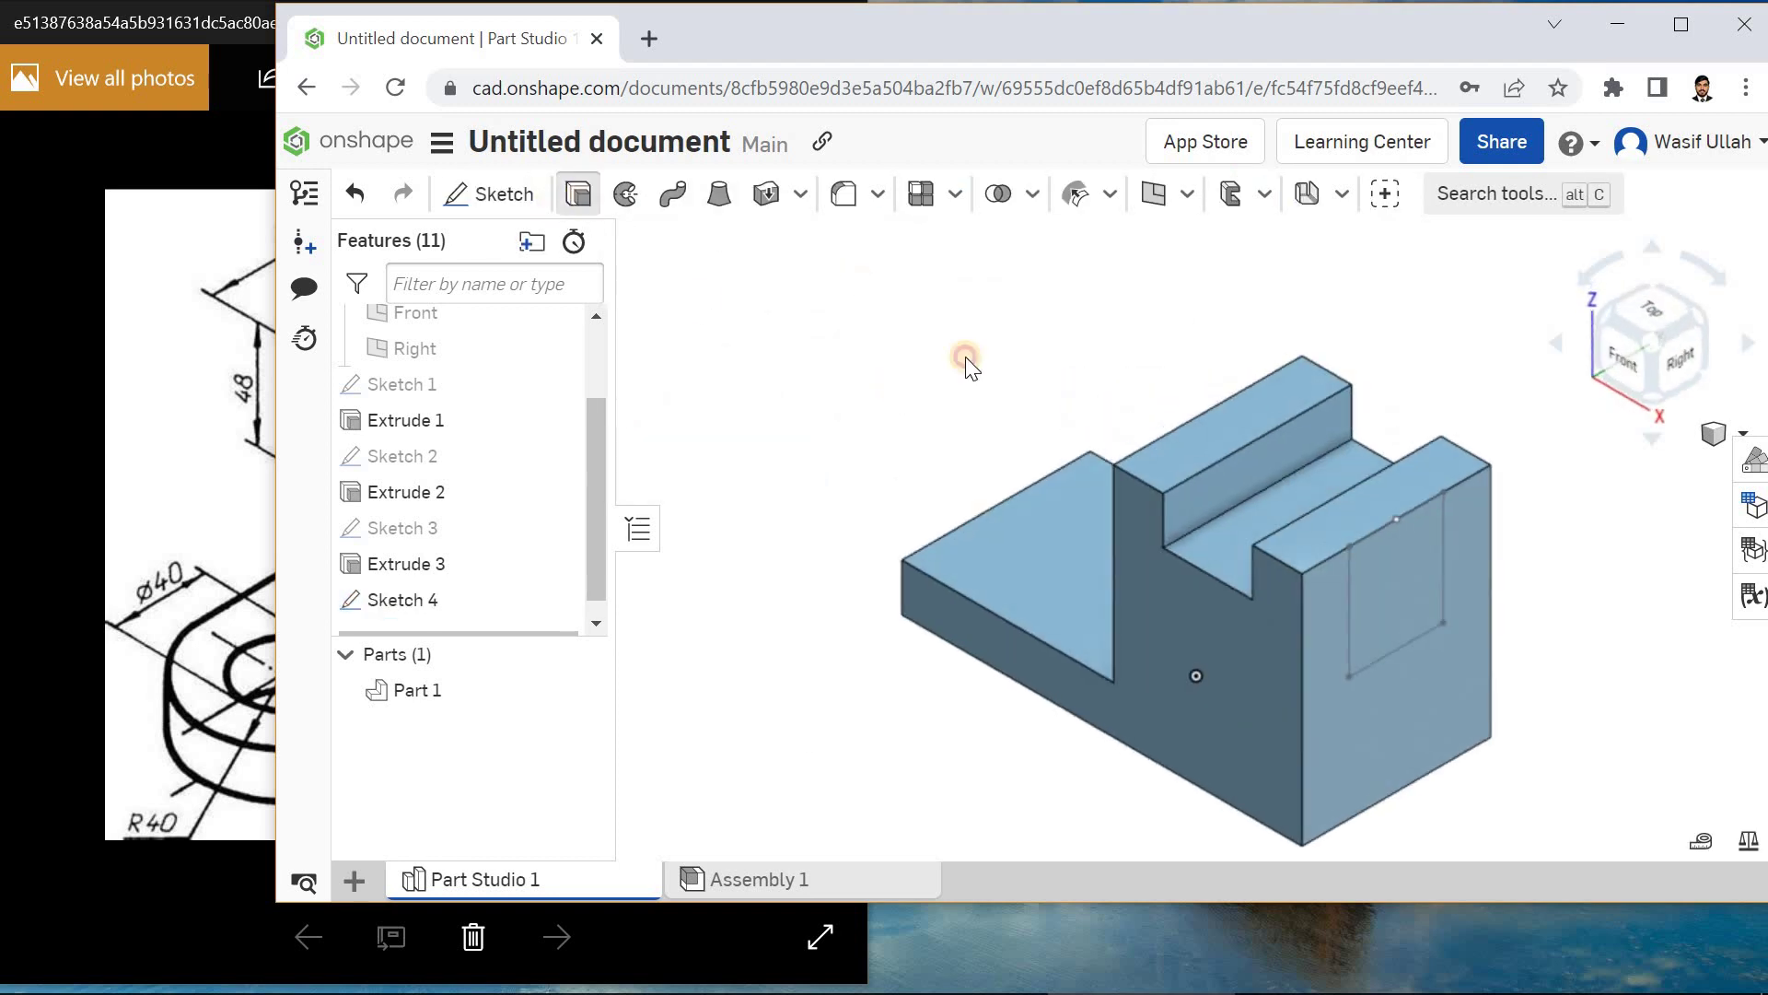
pyautogui.click(1461, 593)
pyautogui.click(772, 322)
pyautogui.click(829, 426)
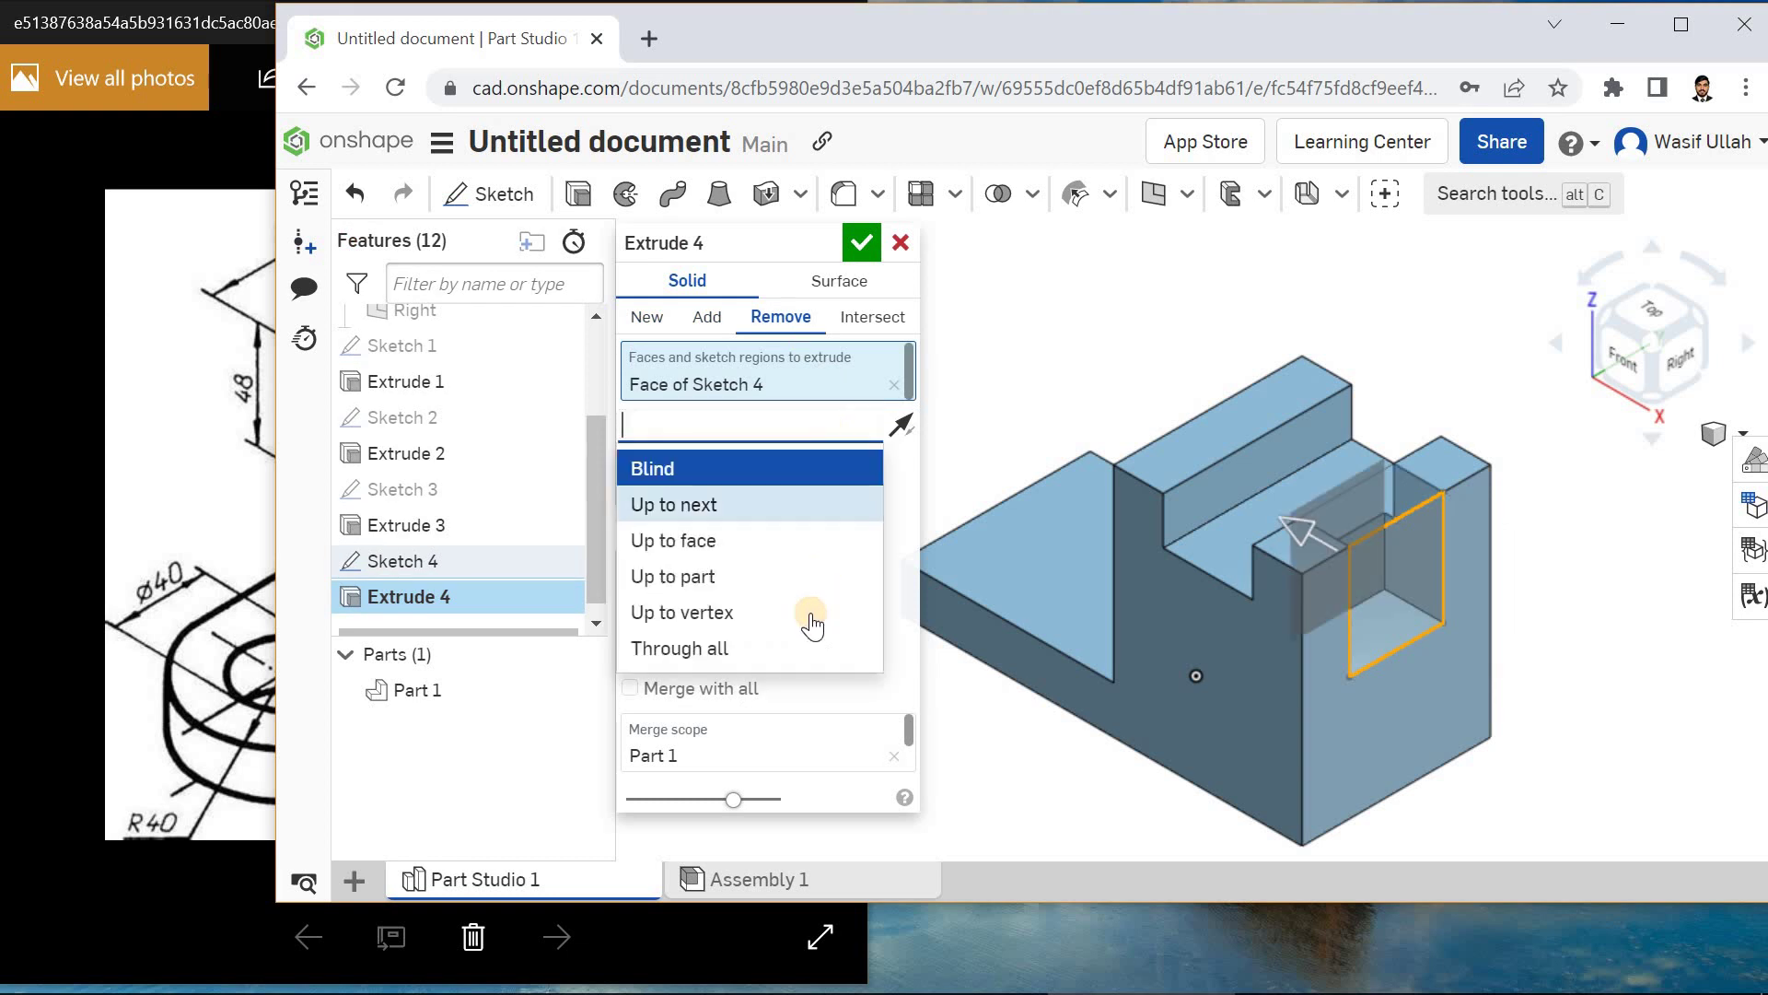
pyautogui.click(811, 646)
pyautogui.click(863, 247)
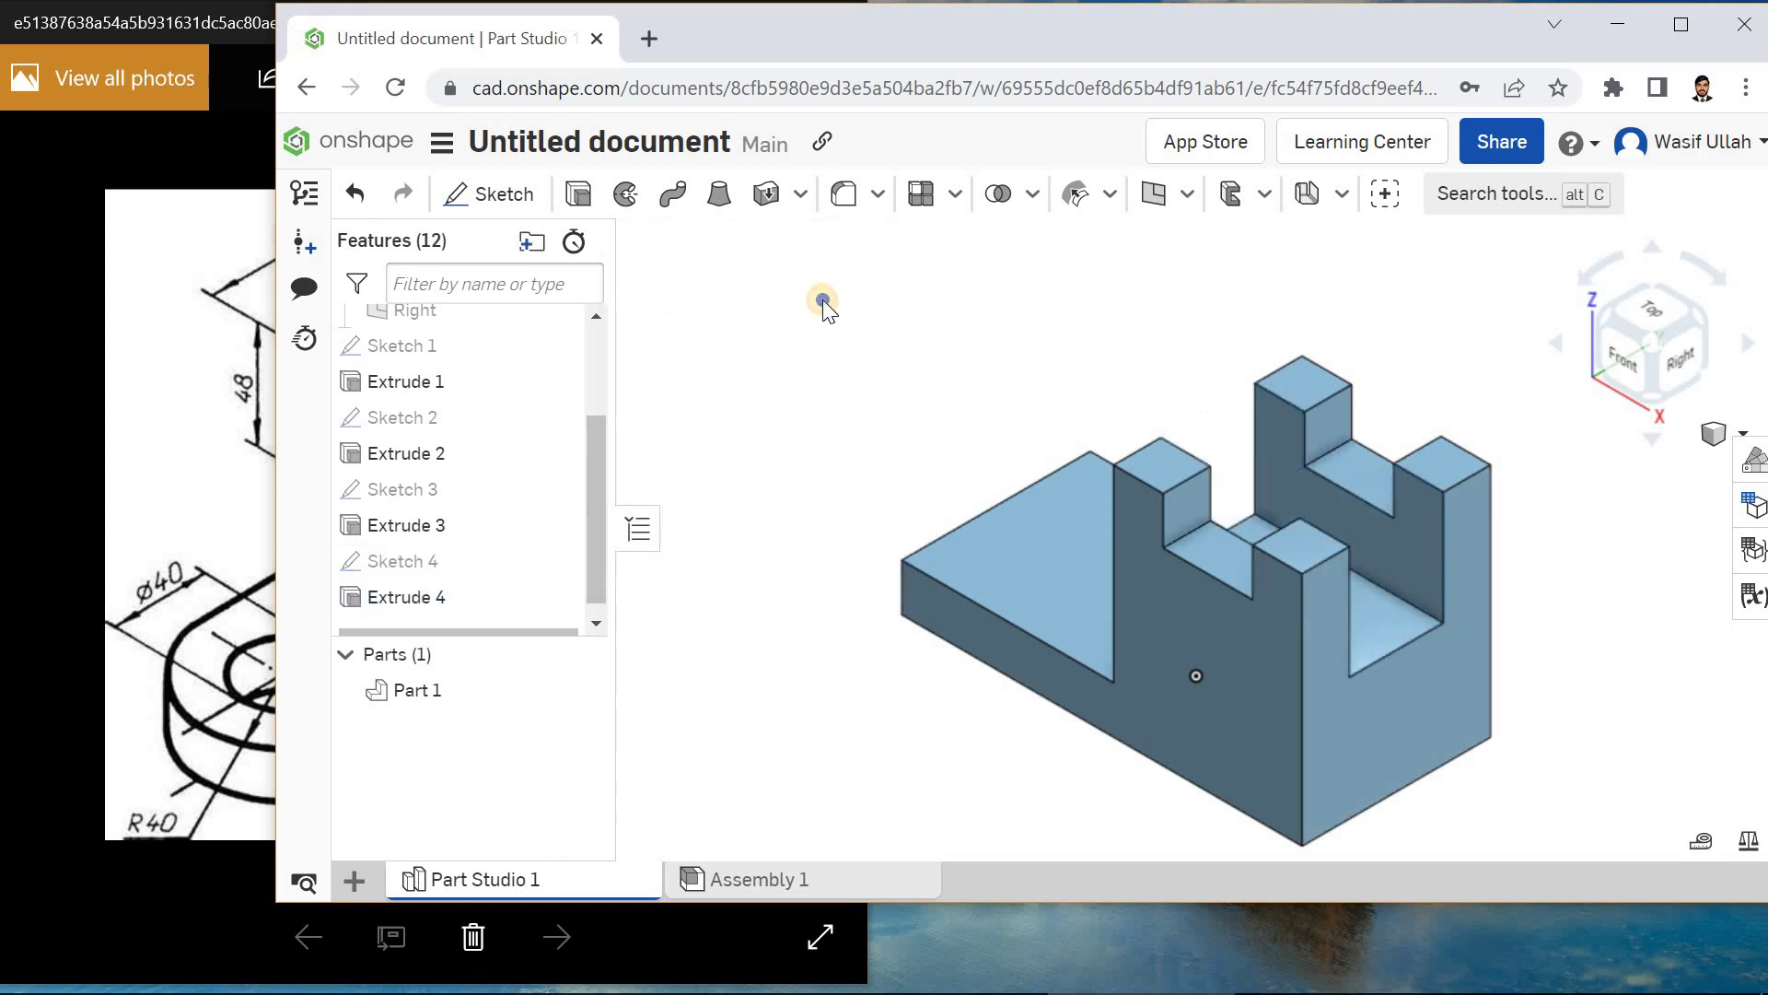
# - Orbit to the front and compare the notched block with the reference drawing
pyautogui.rightClick(821, 301)
pyautogui.click(845, 362)
pyautogui.moveTo(843, 333); pyautogui.dragTo(857, 288, button='right')
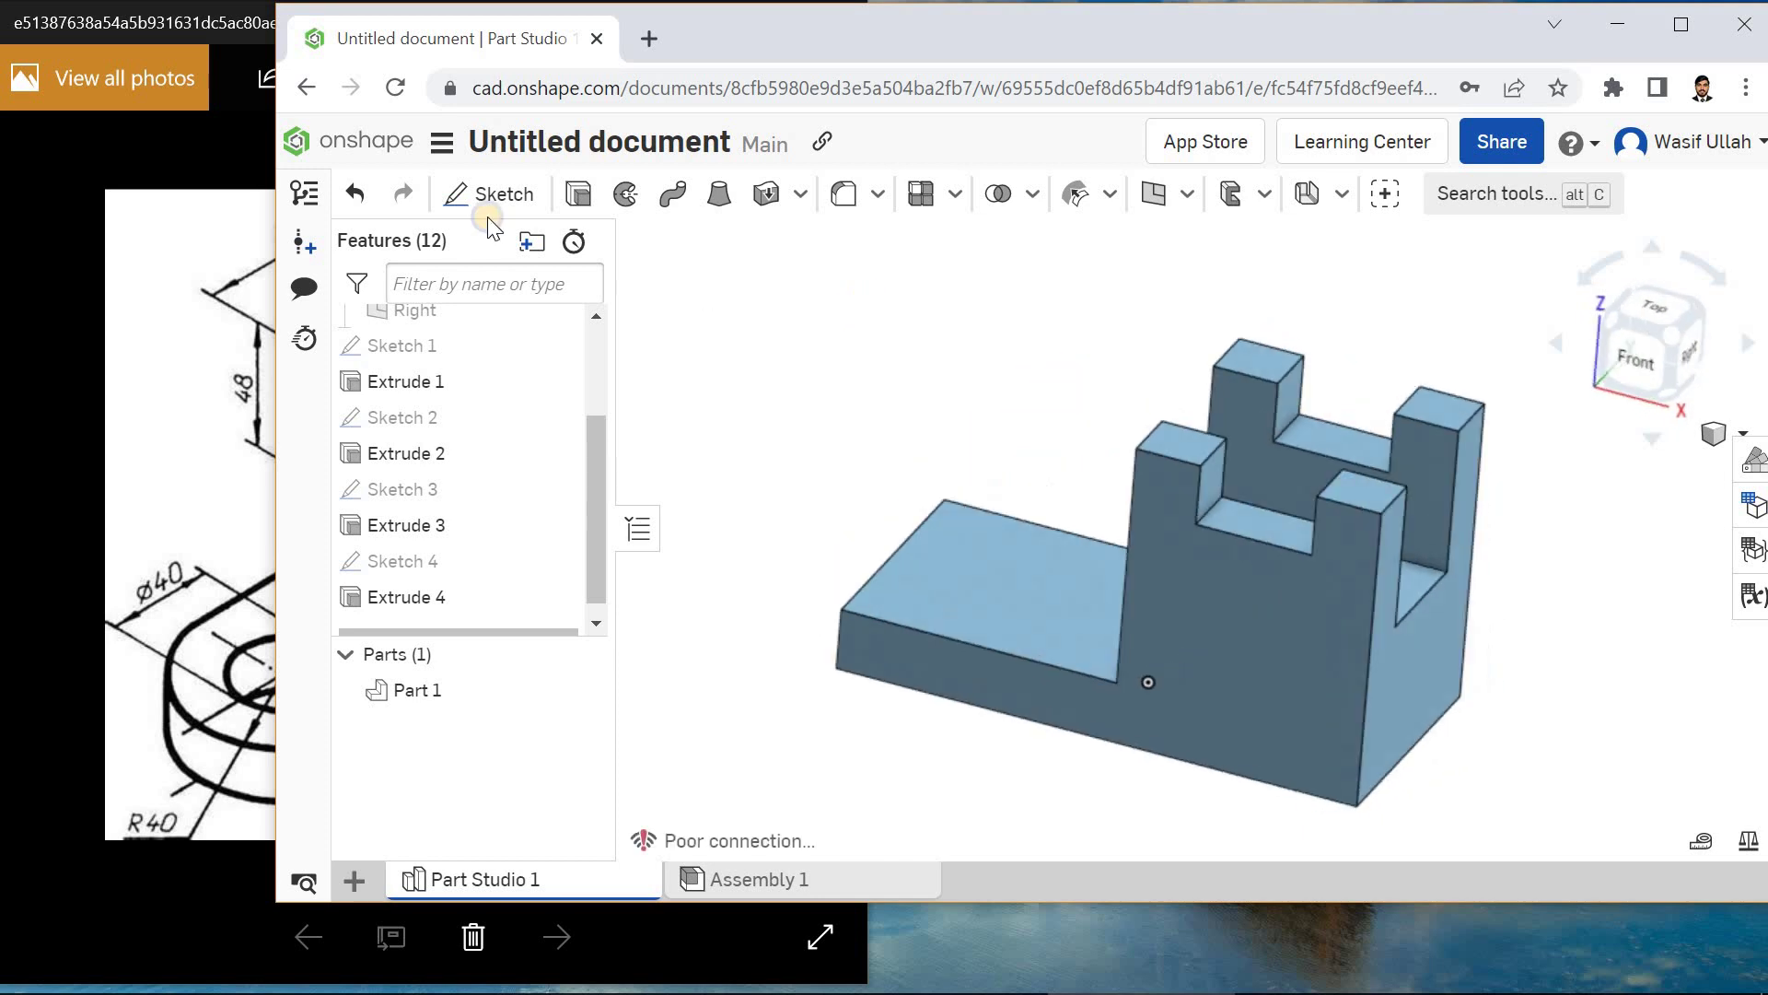
pyautogui.click(230, 277)
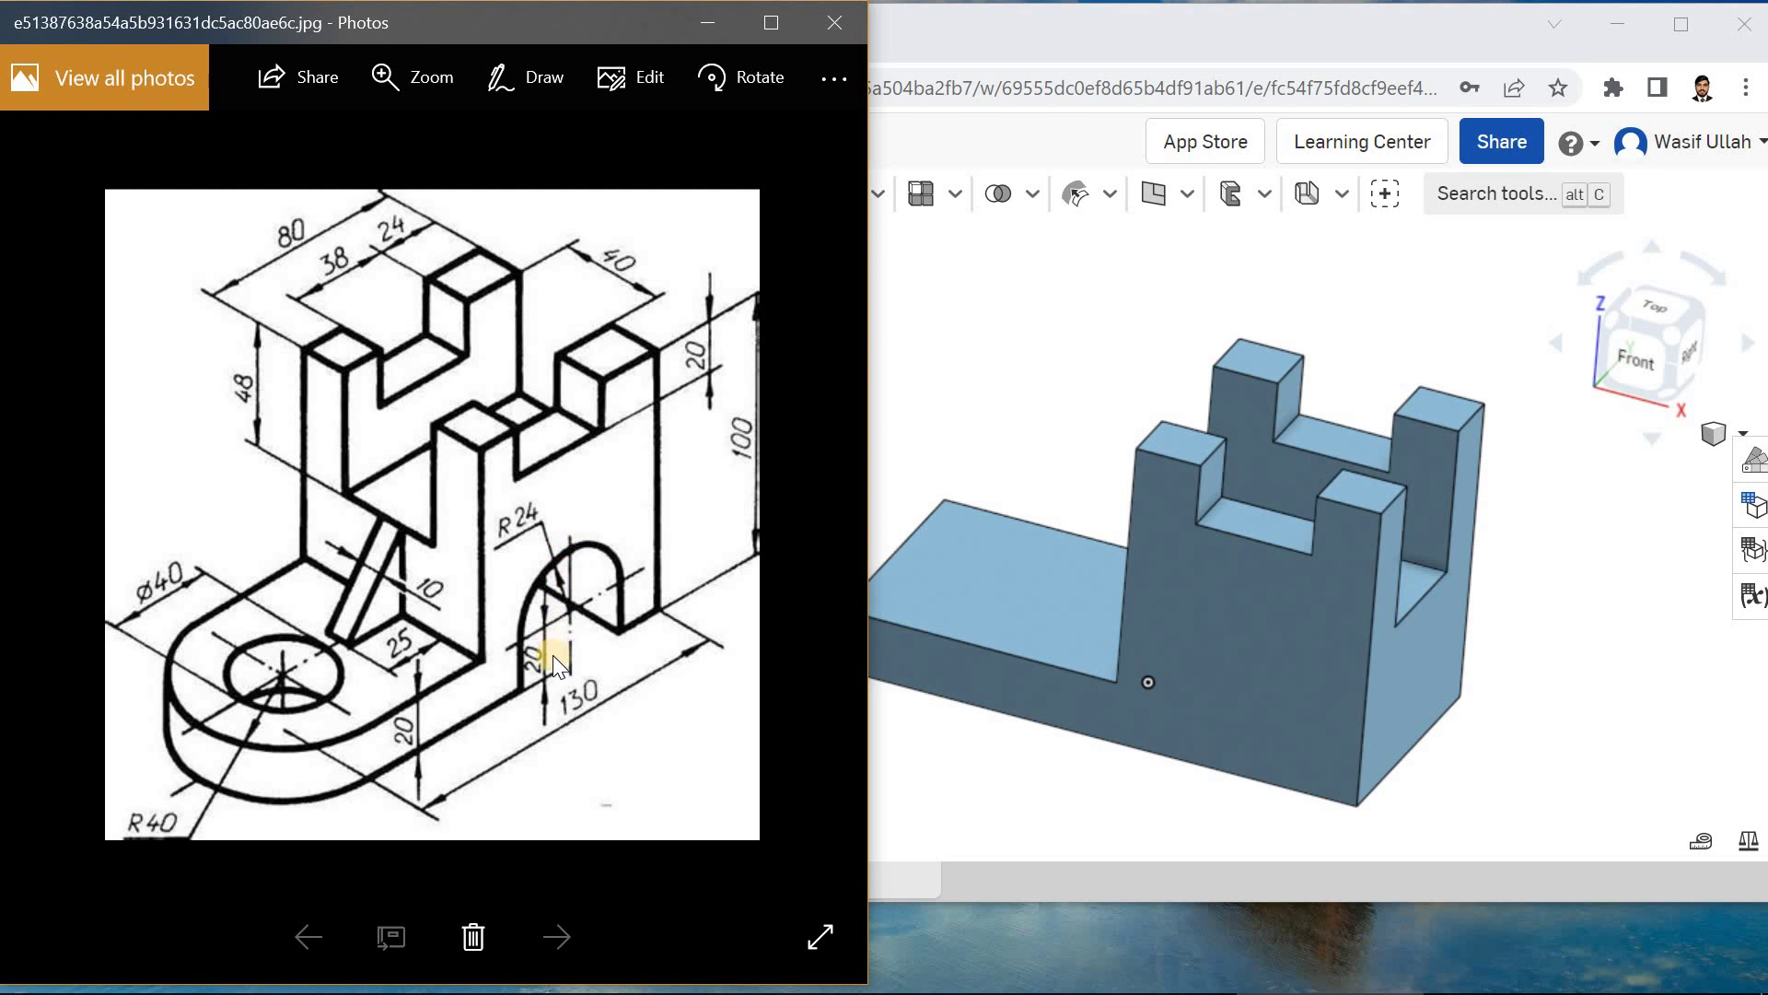
pyautogui.click(992, 21)
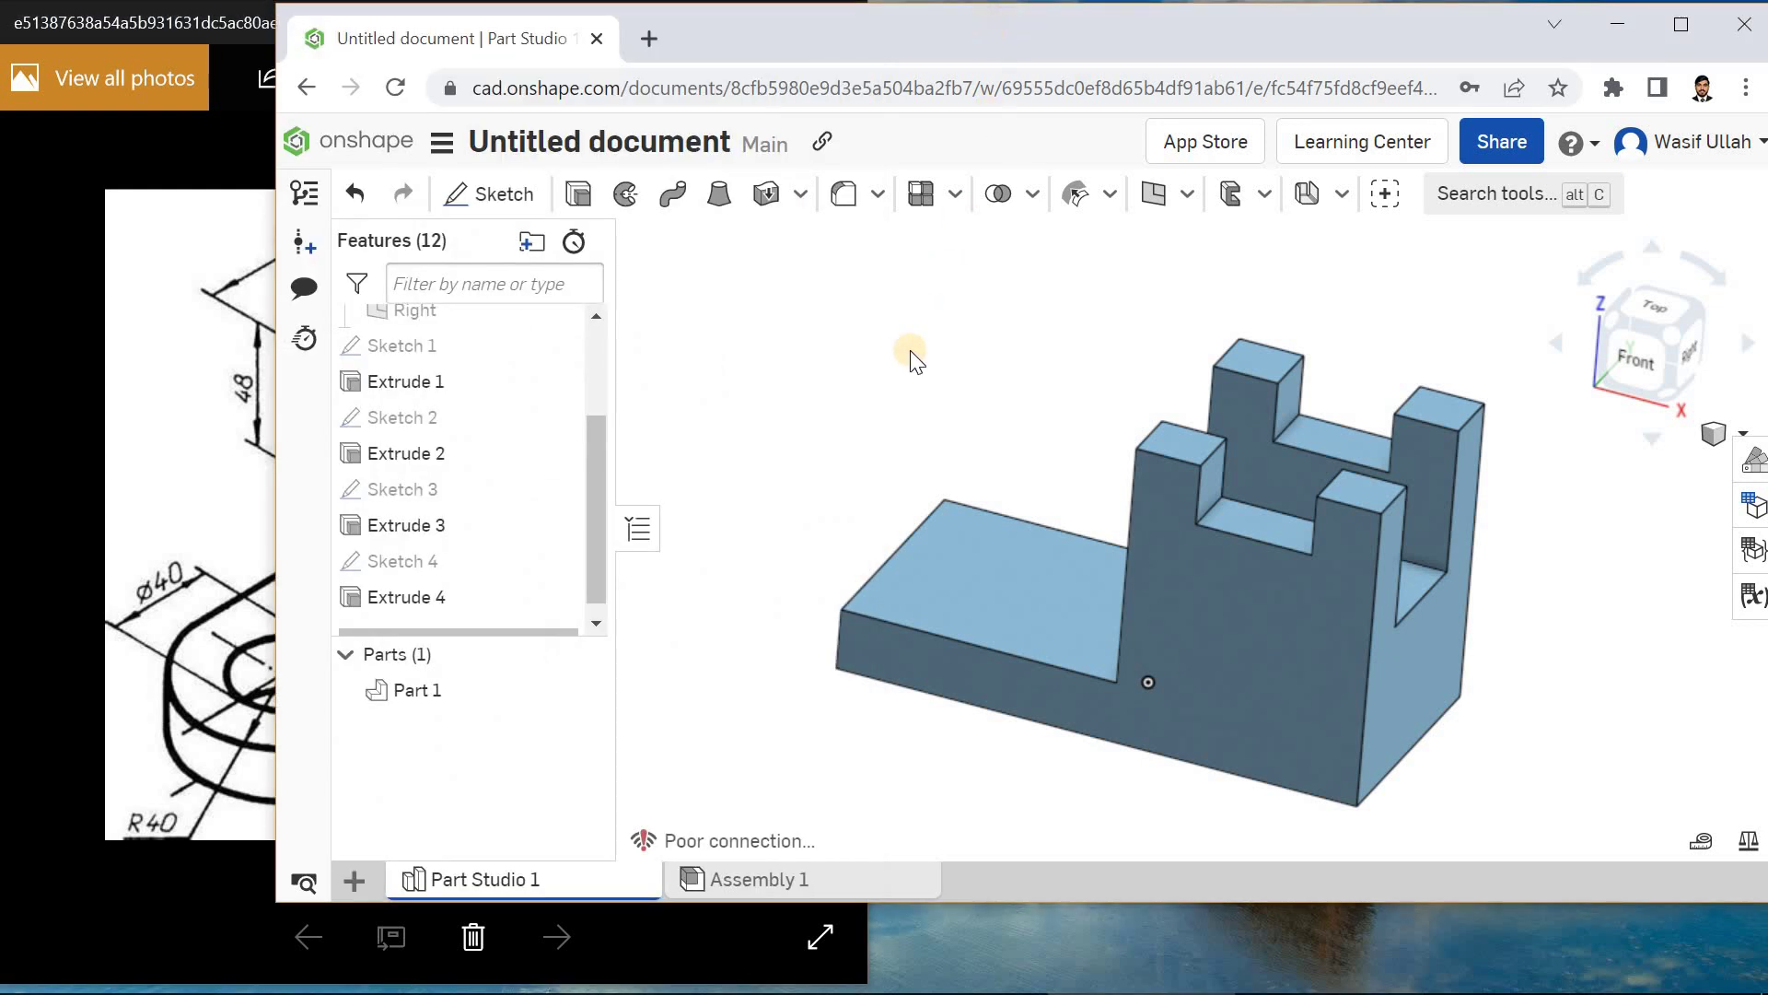
# - Sketch a rectangle up from the bottom edge of the front face, 44 mm high
pyautogui.click(1324, 737)
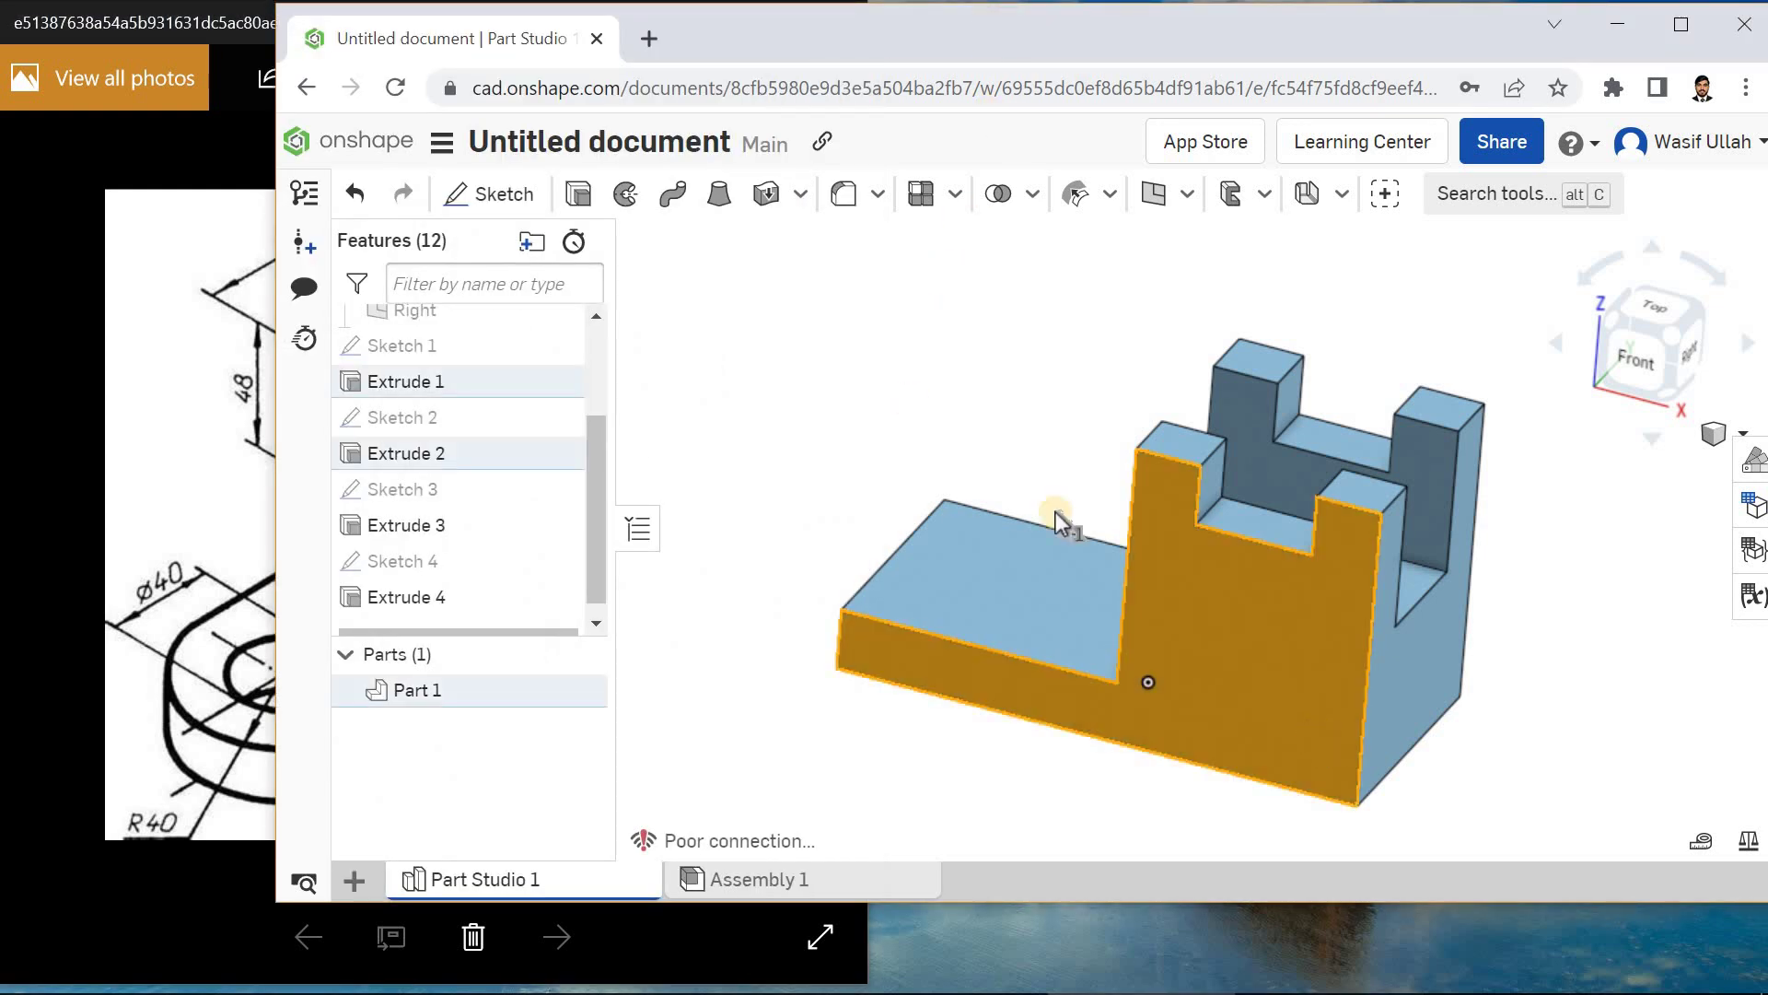
pyautogui.click(493, 192)
pyautogui.click(602, 192)
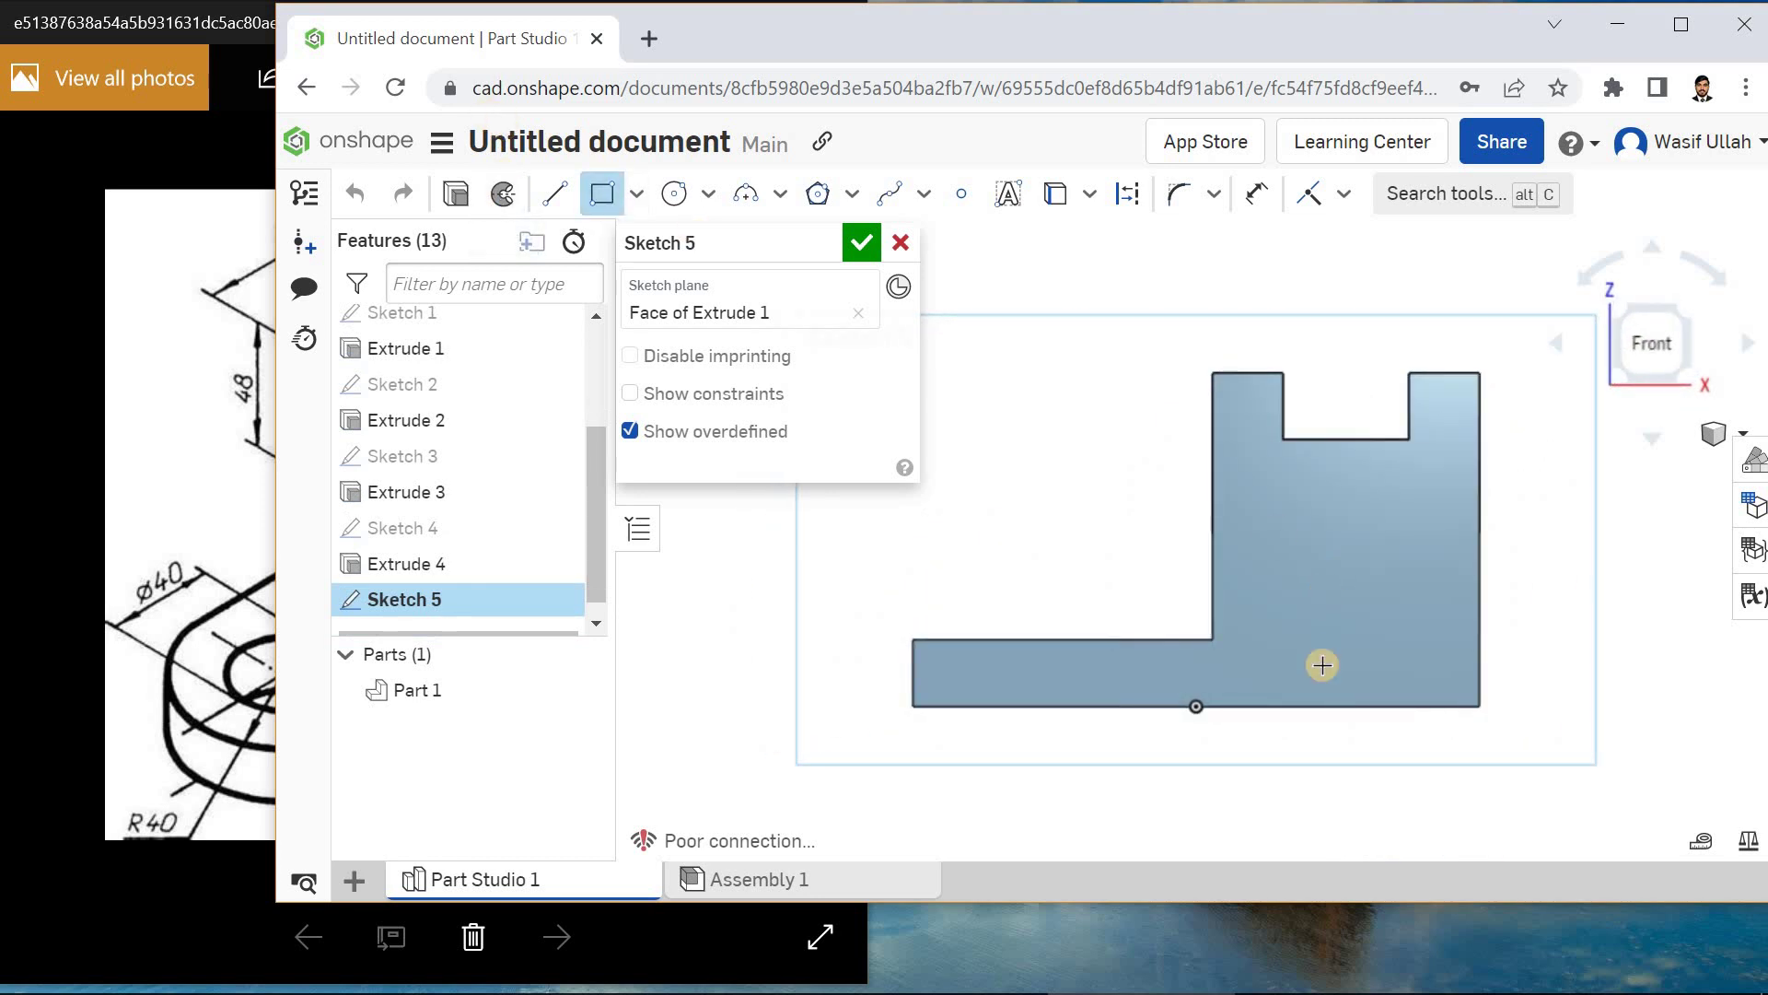
pyautogui.click(1413, 576)
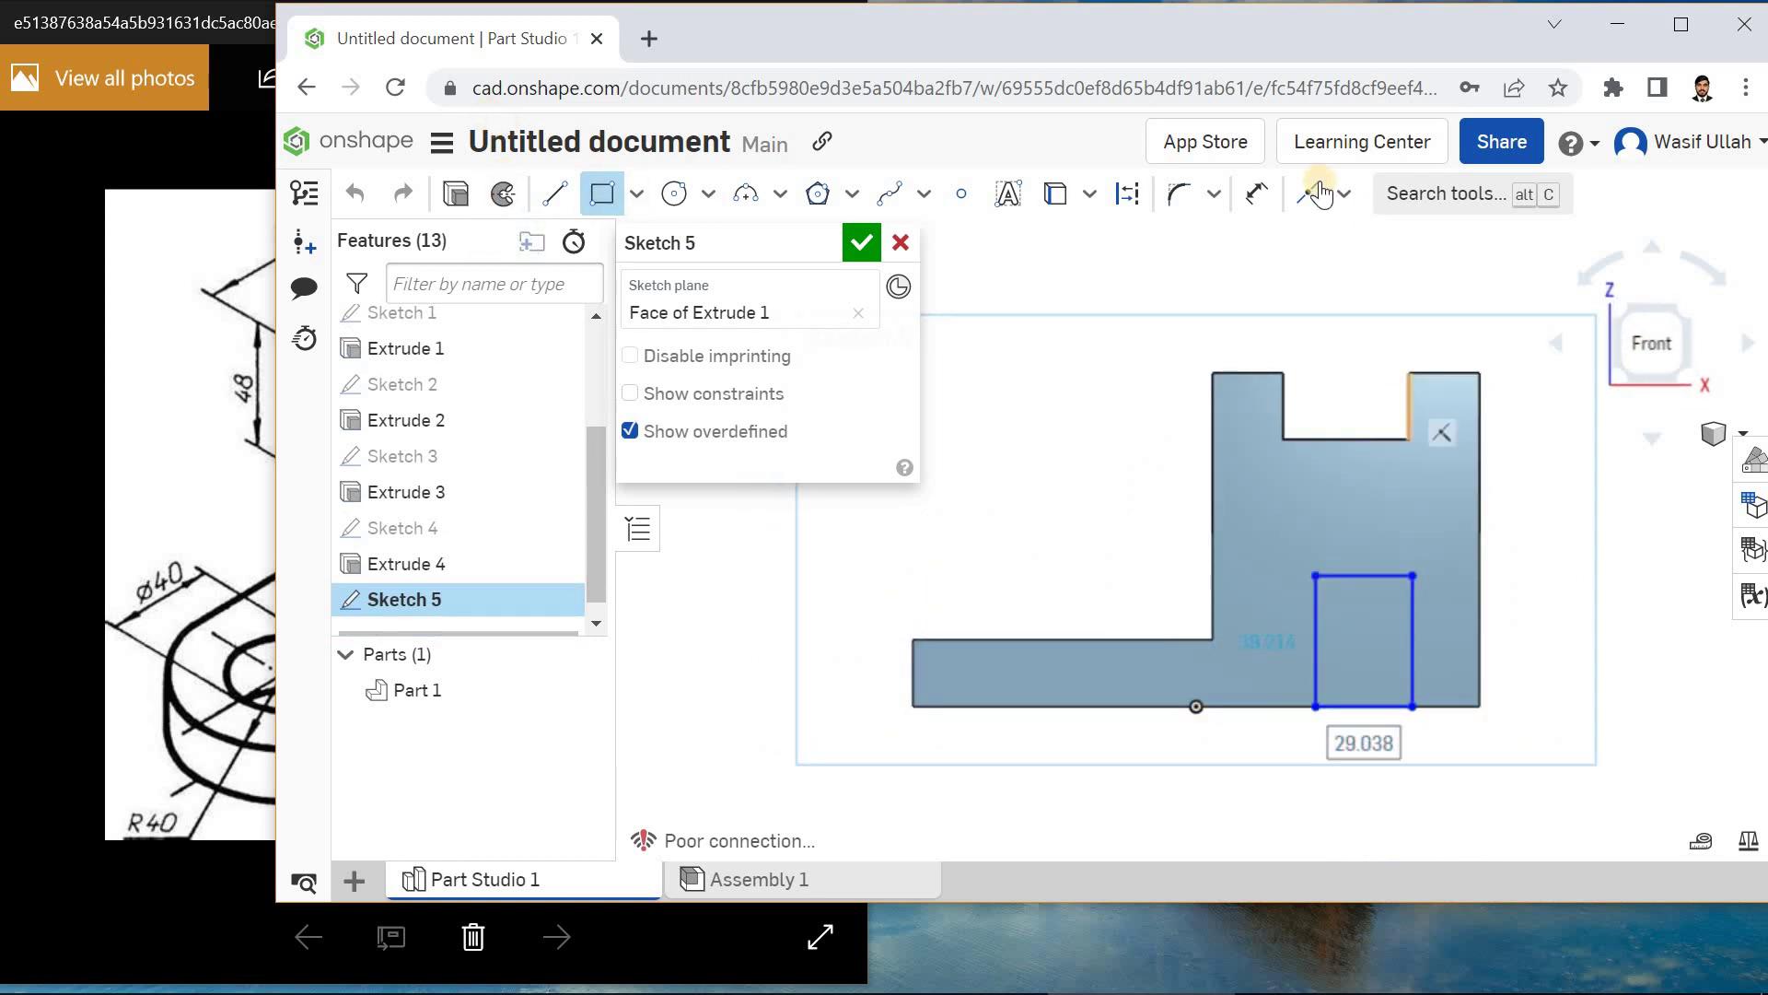
pyautogui.click(1257, 194)
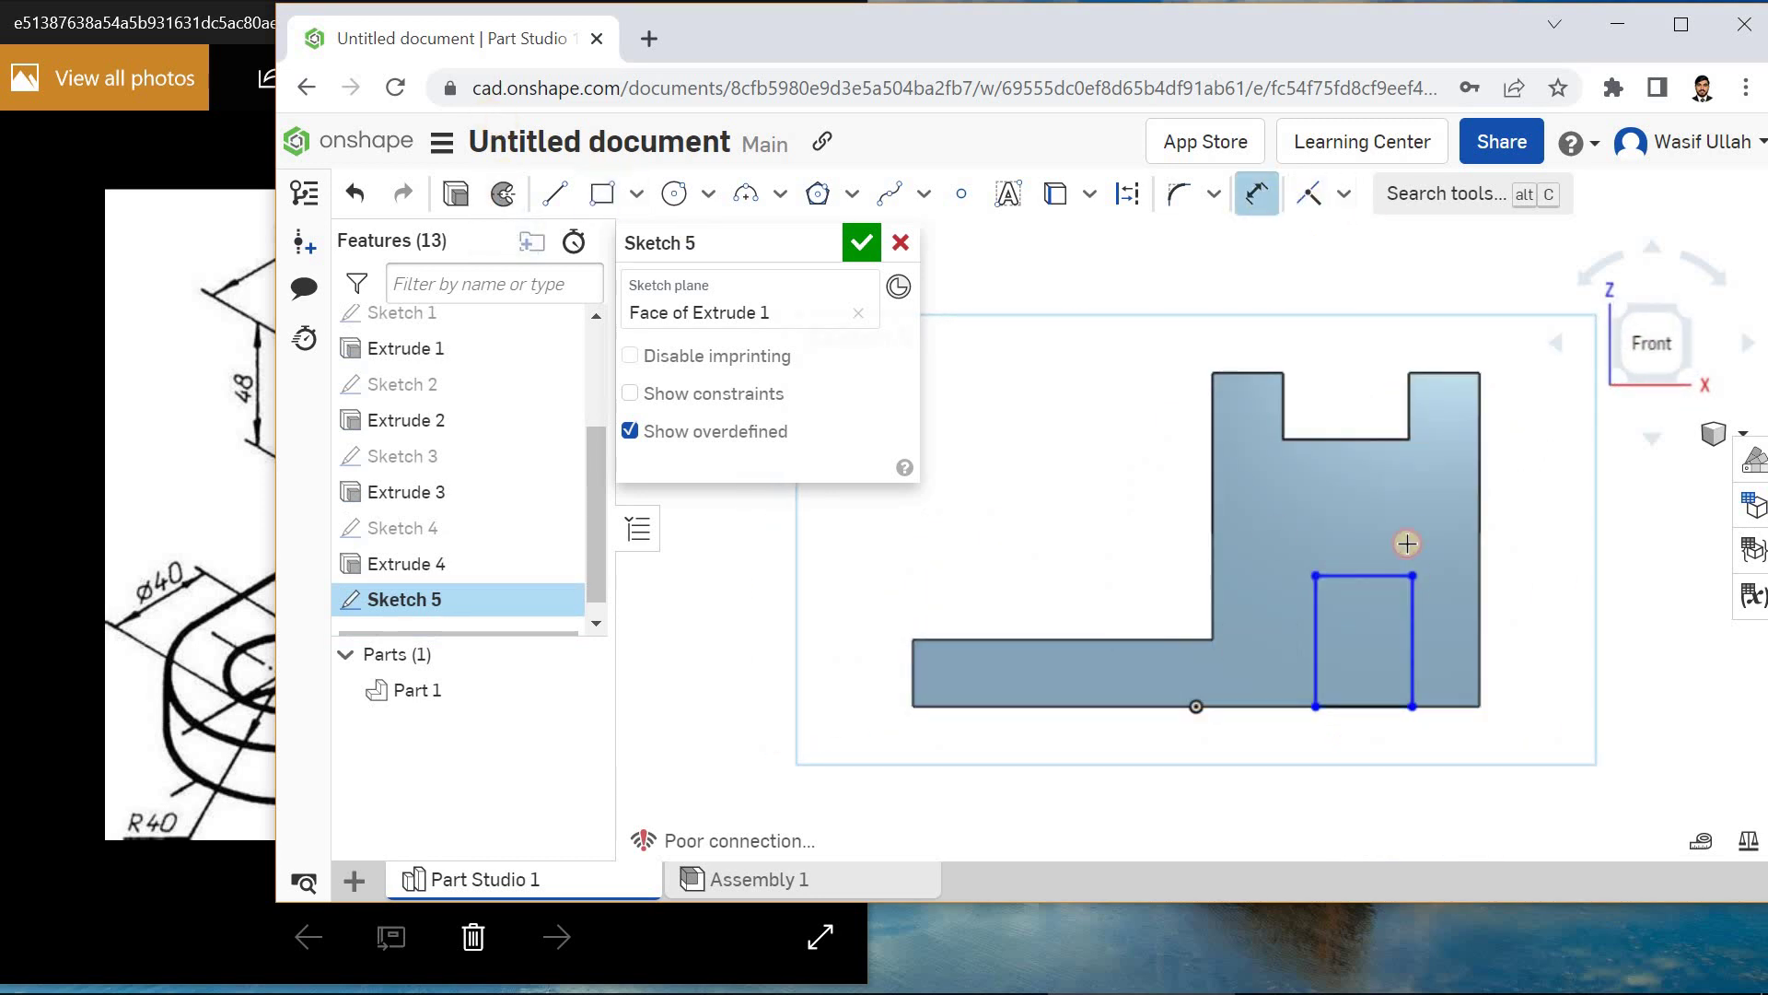
pyautogui.click(1314, 632)
pyautogui.click(1302, 640)
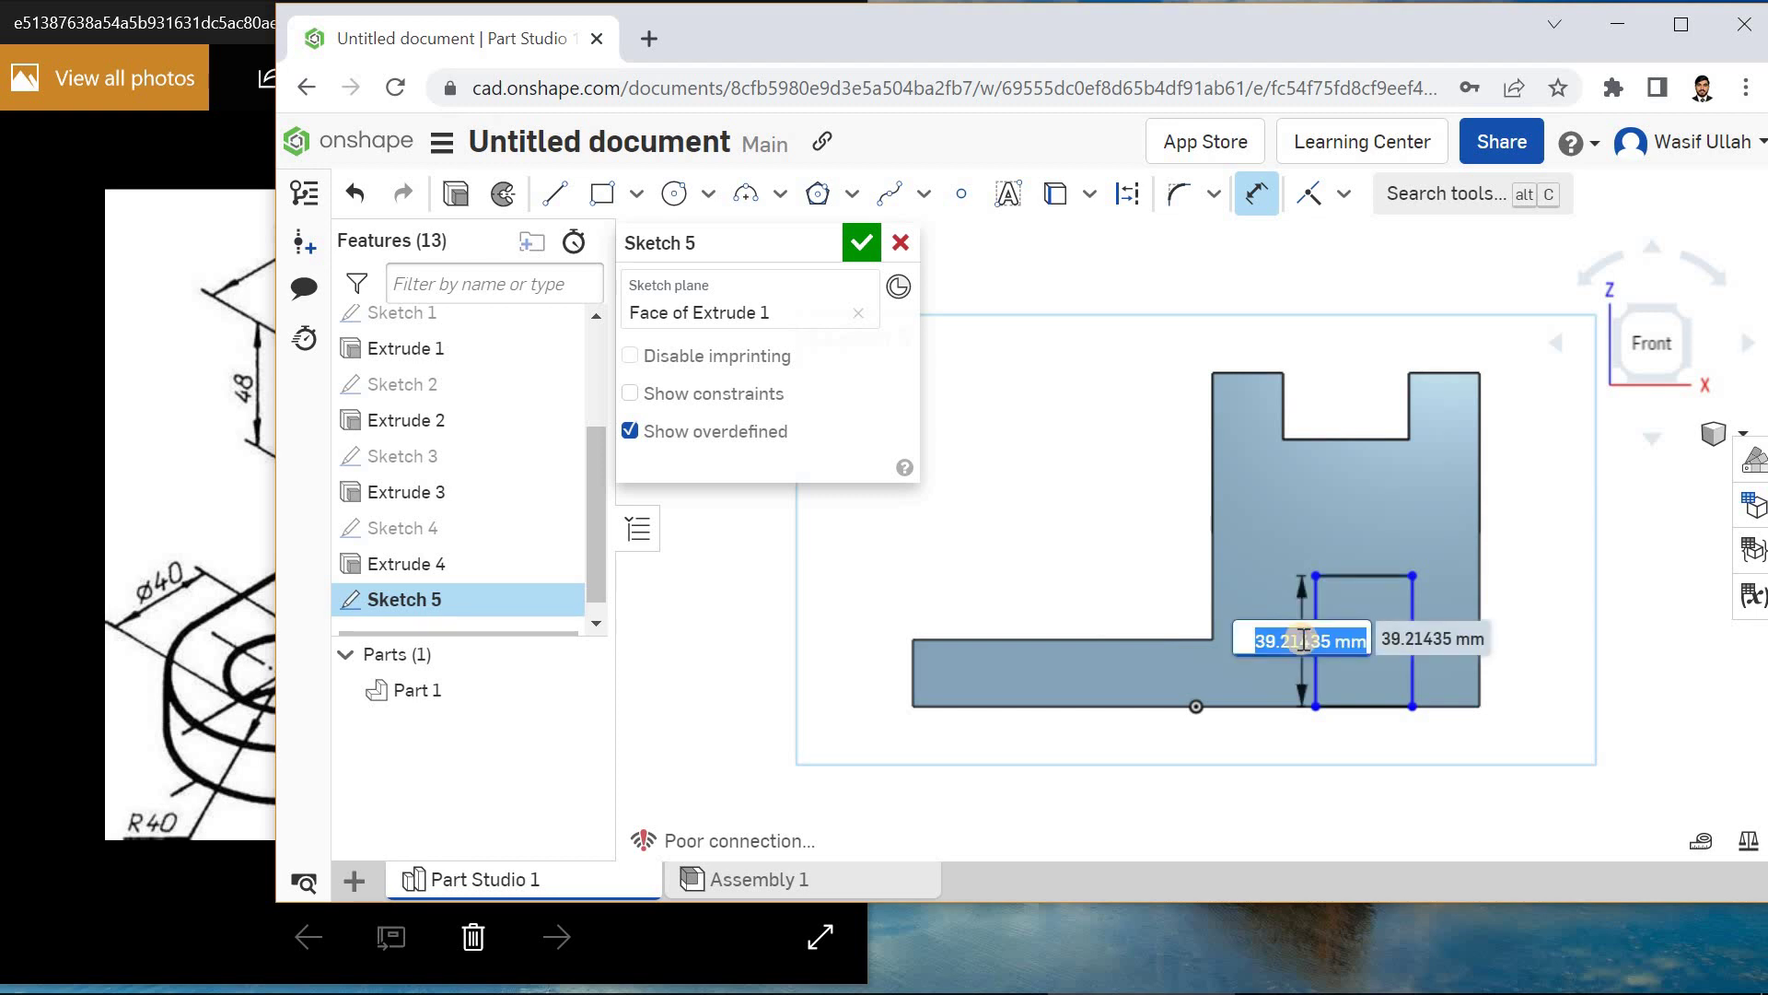
pyautogui.write('44')
pyautogui.press('Return')
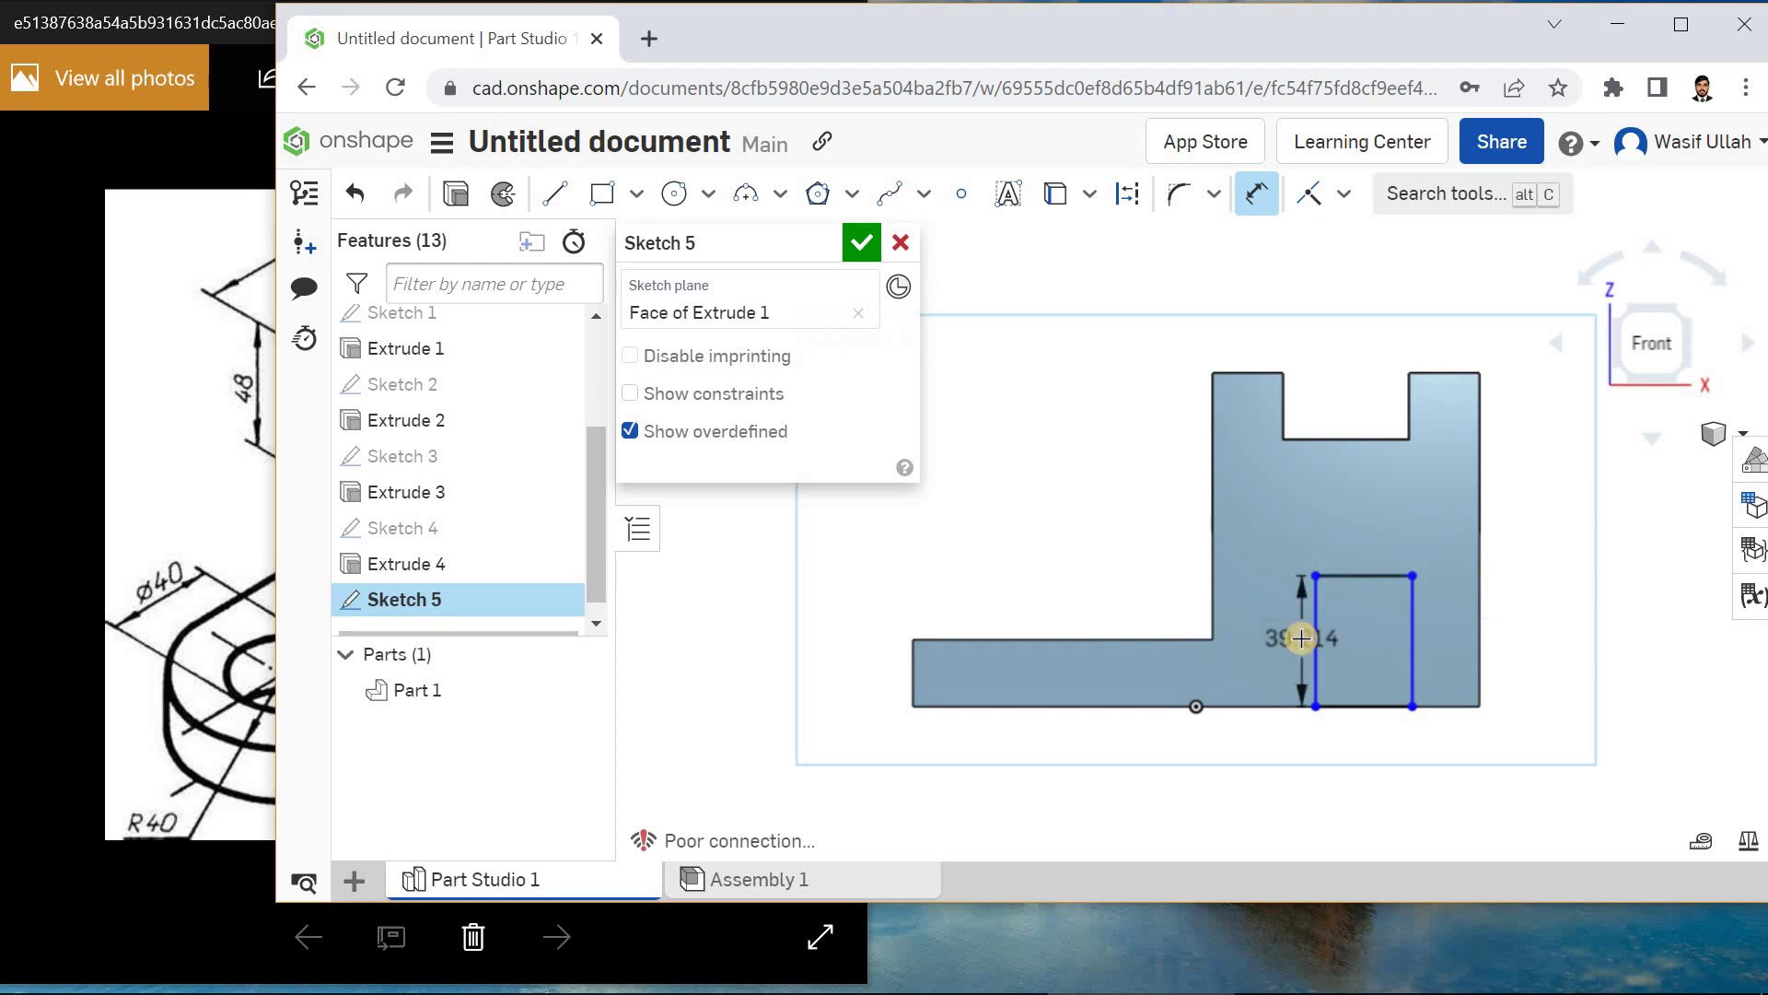
# - Dimension the rectangle 48 mm wide and 15 mm from the part's right edge
pyautogui.click(1364, 567)
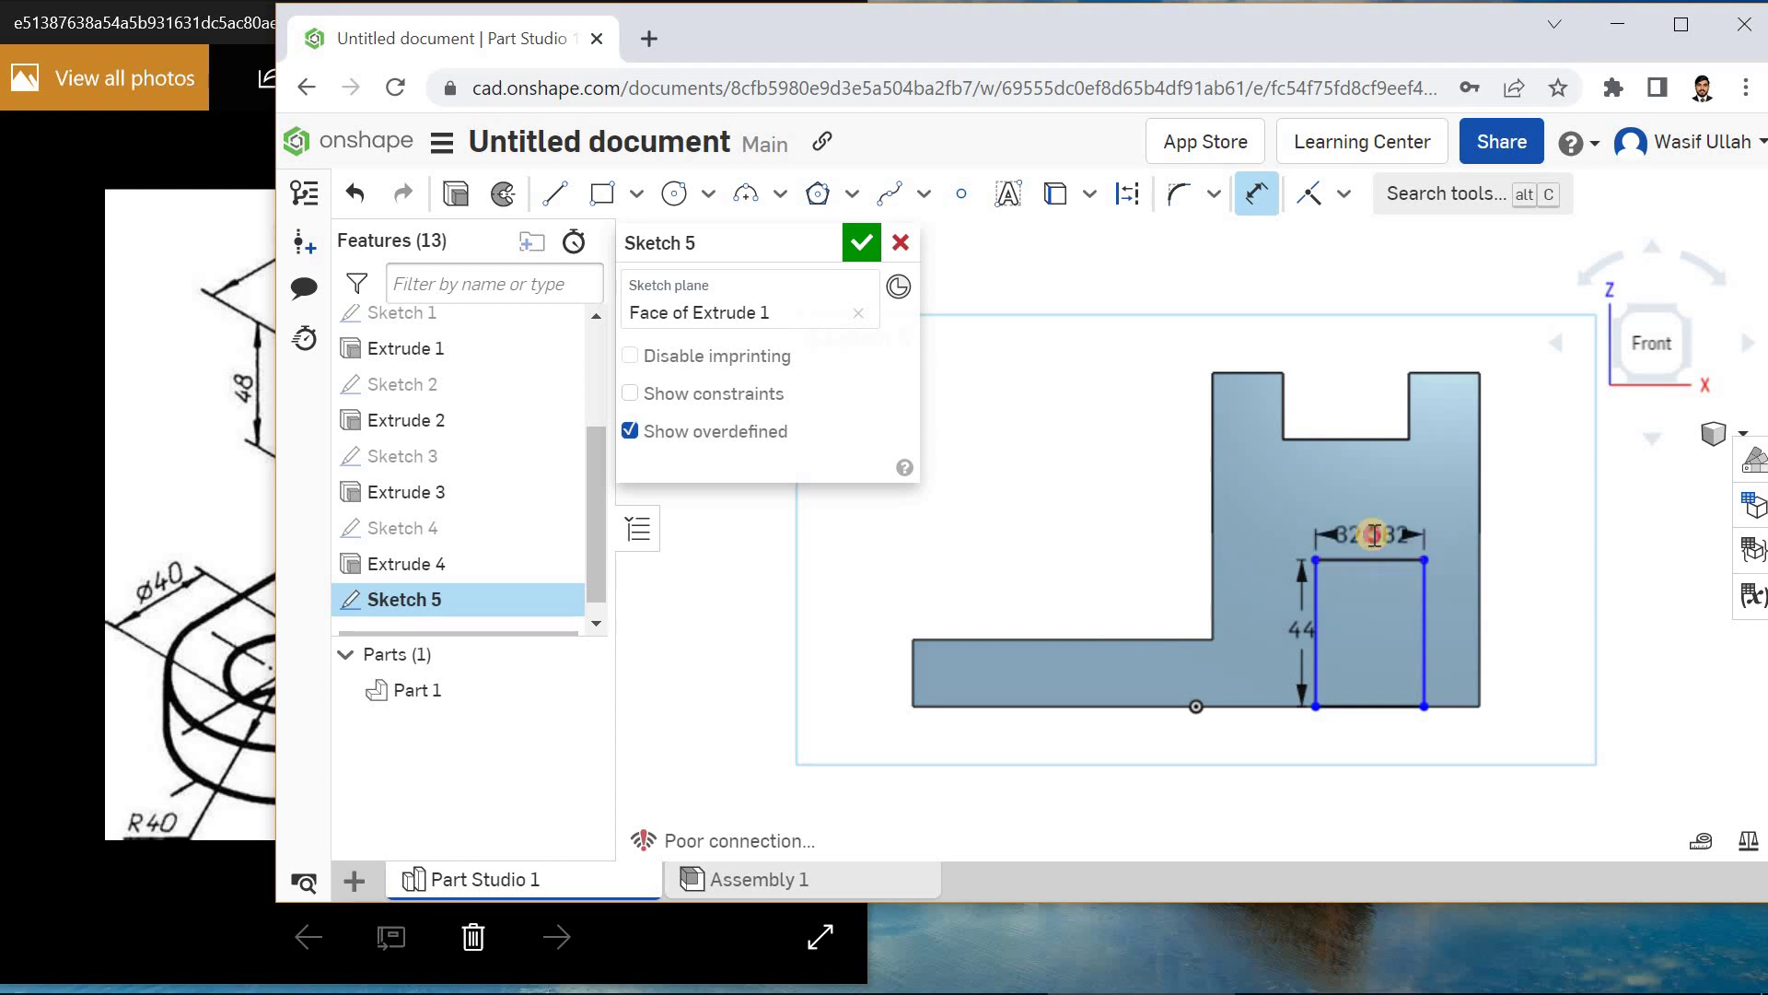
pyautogui.click(1373, 536)
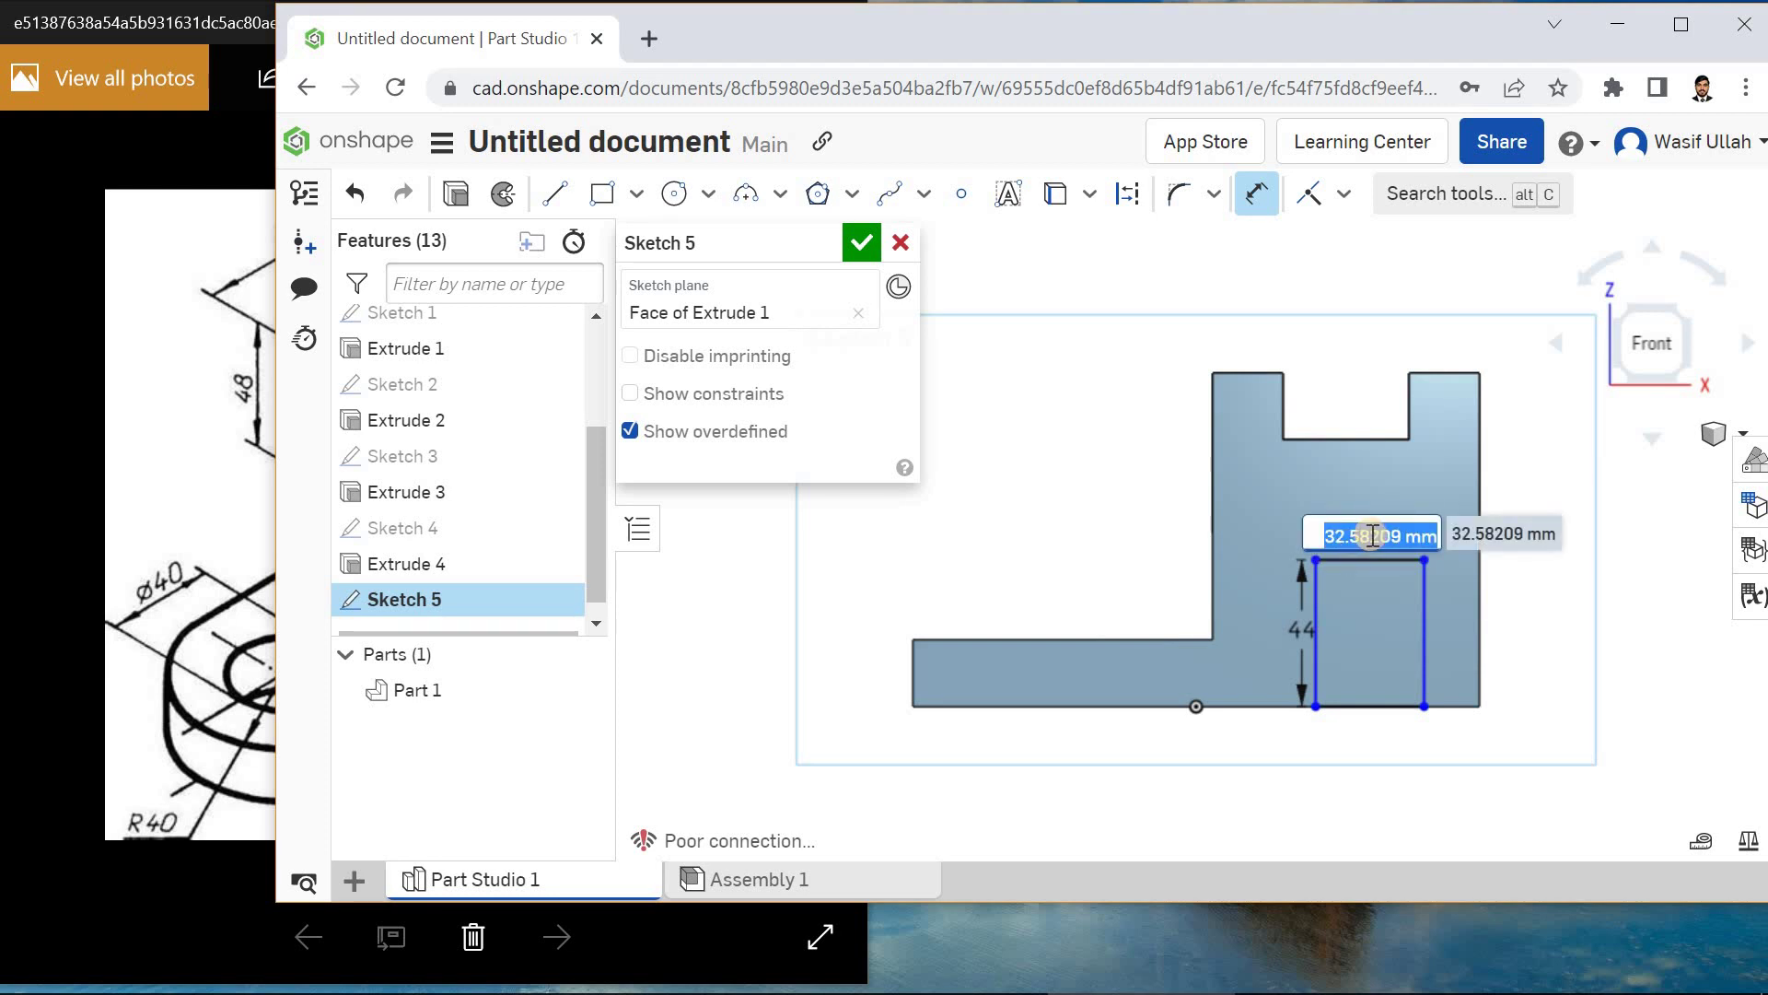
pyautogui.write('48')
pyautogui.press('Return')
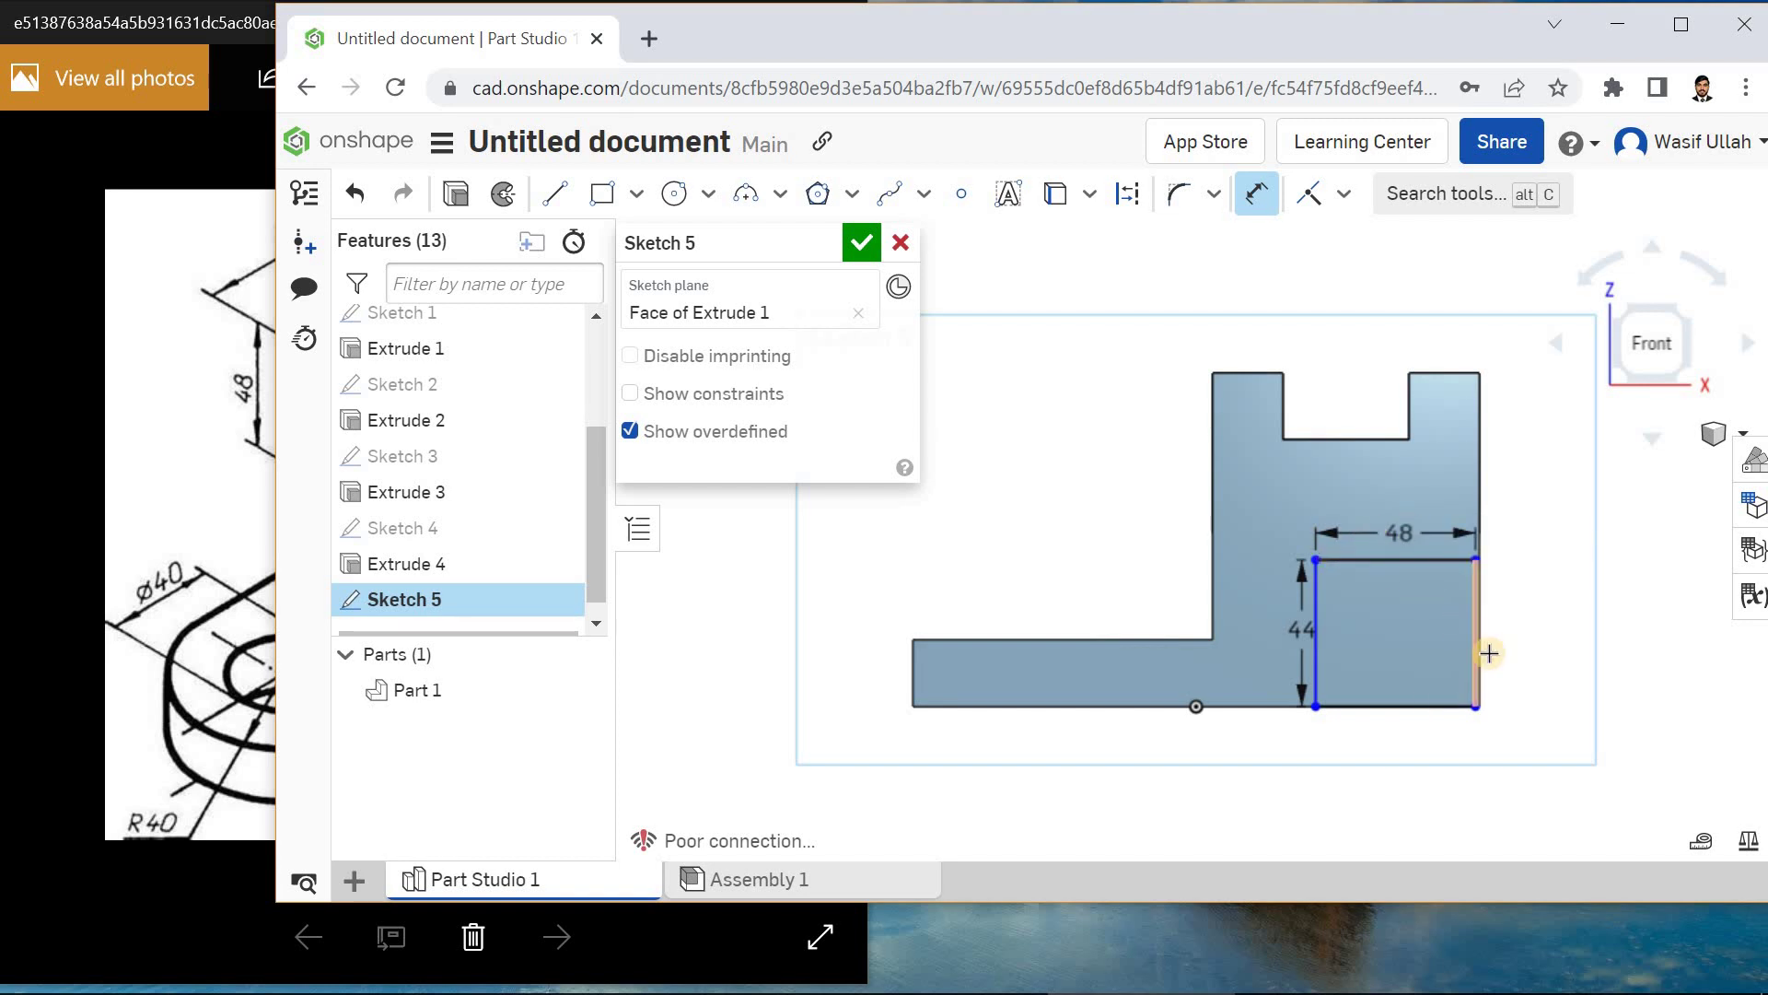
pyautogui.scroll(5, 1489, 654)
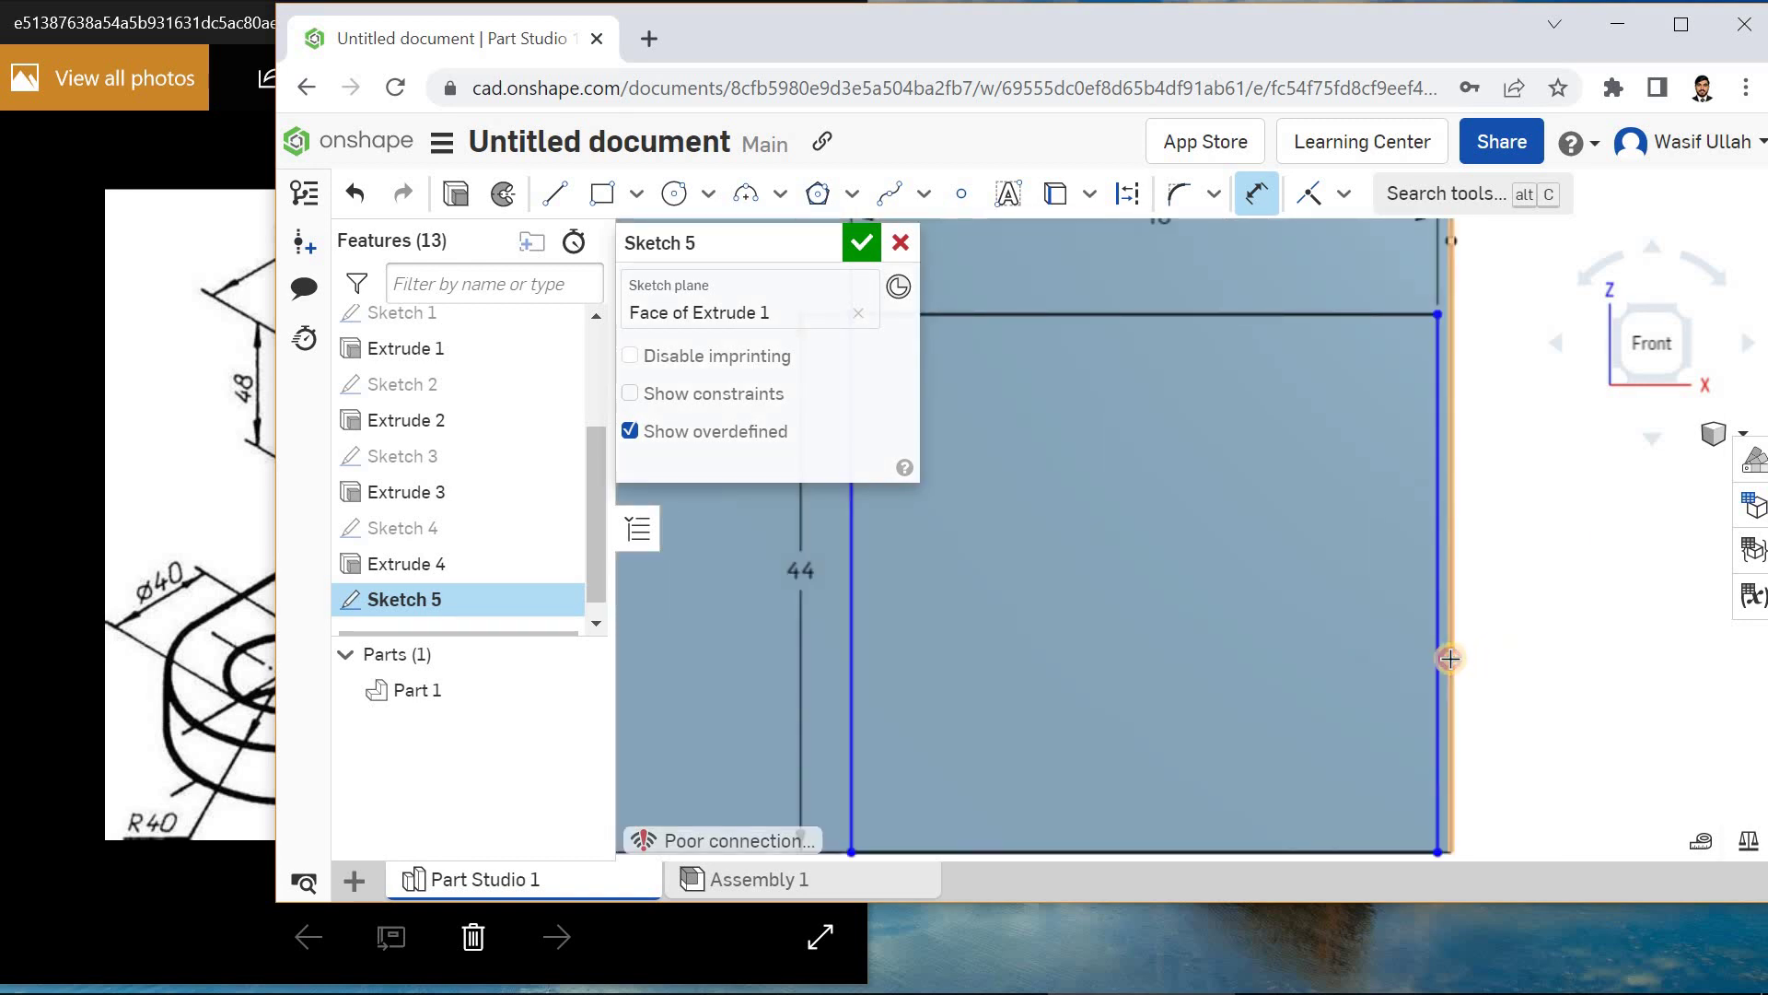
pyautogui.click(1451, 662)
pyautogui.click(1448, 700)
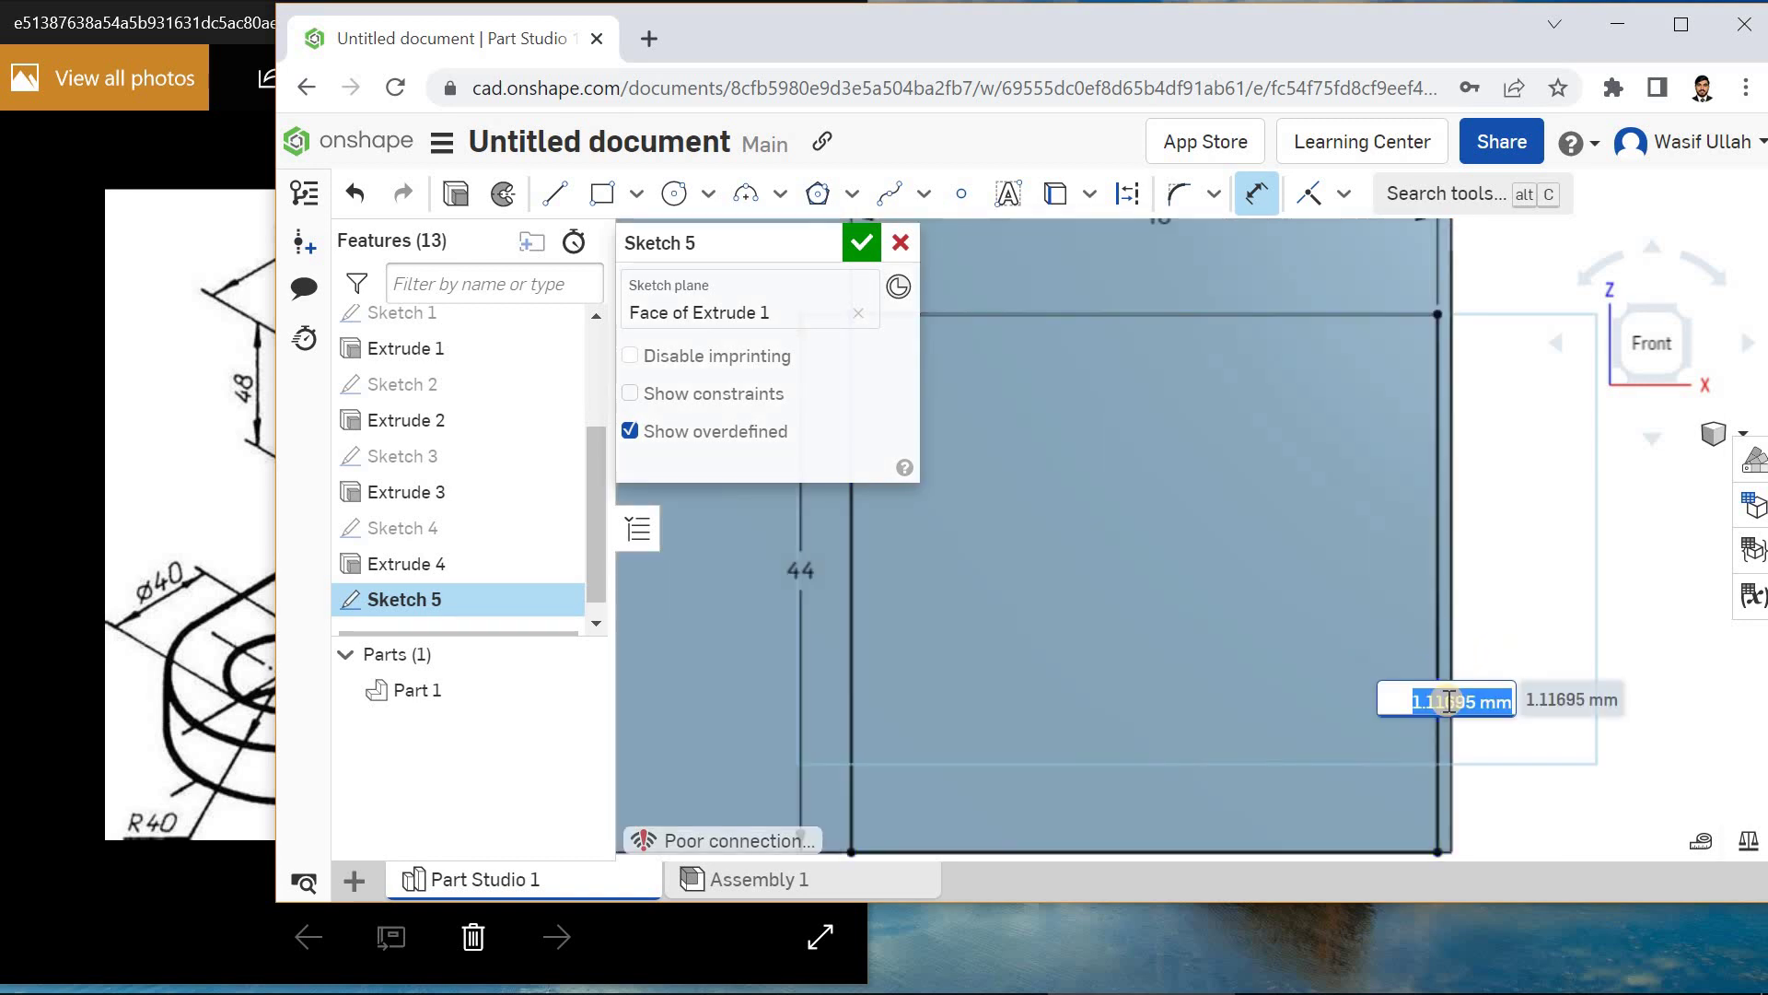
pyautogui.write('15')
pyautogui.press('Return')
pyautogui.scroll(-5, 1474, 663)
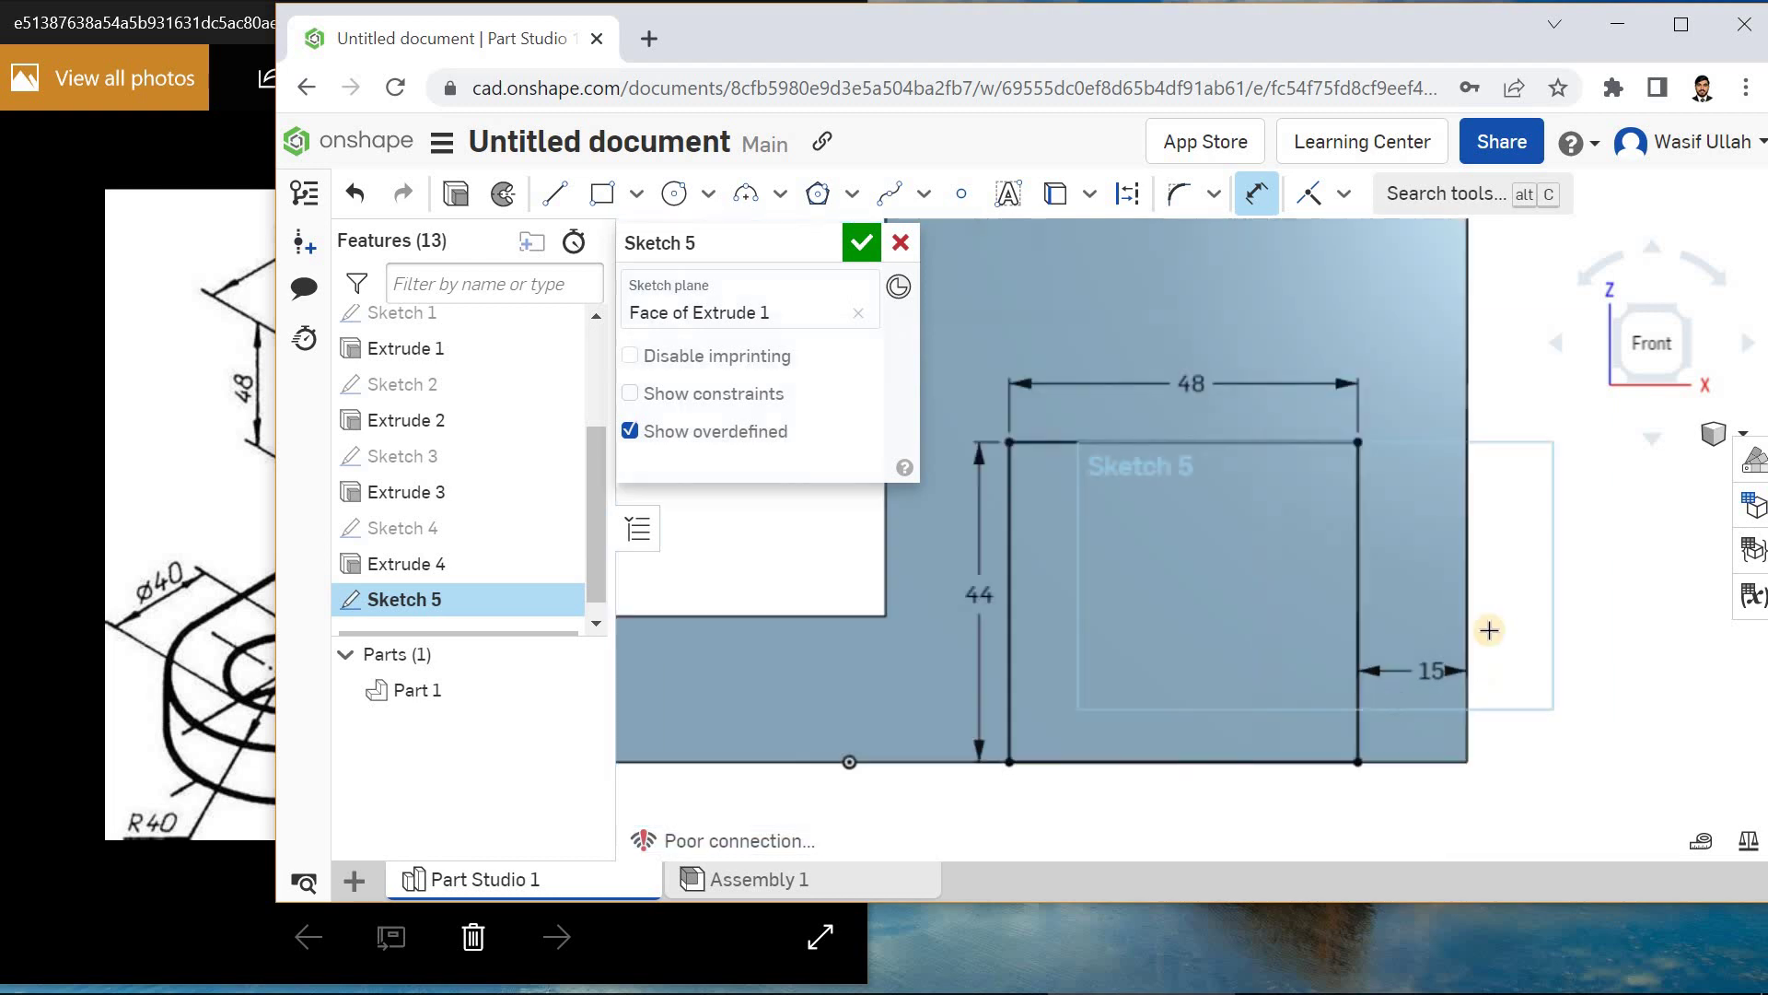
# - Cut Sketch 5's 48 by 44 rectangle through all with a Remove extrude
pyautogui.rightClick(898, 288)
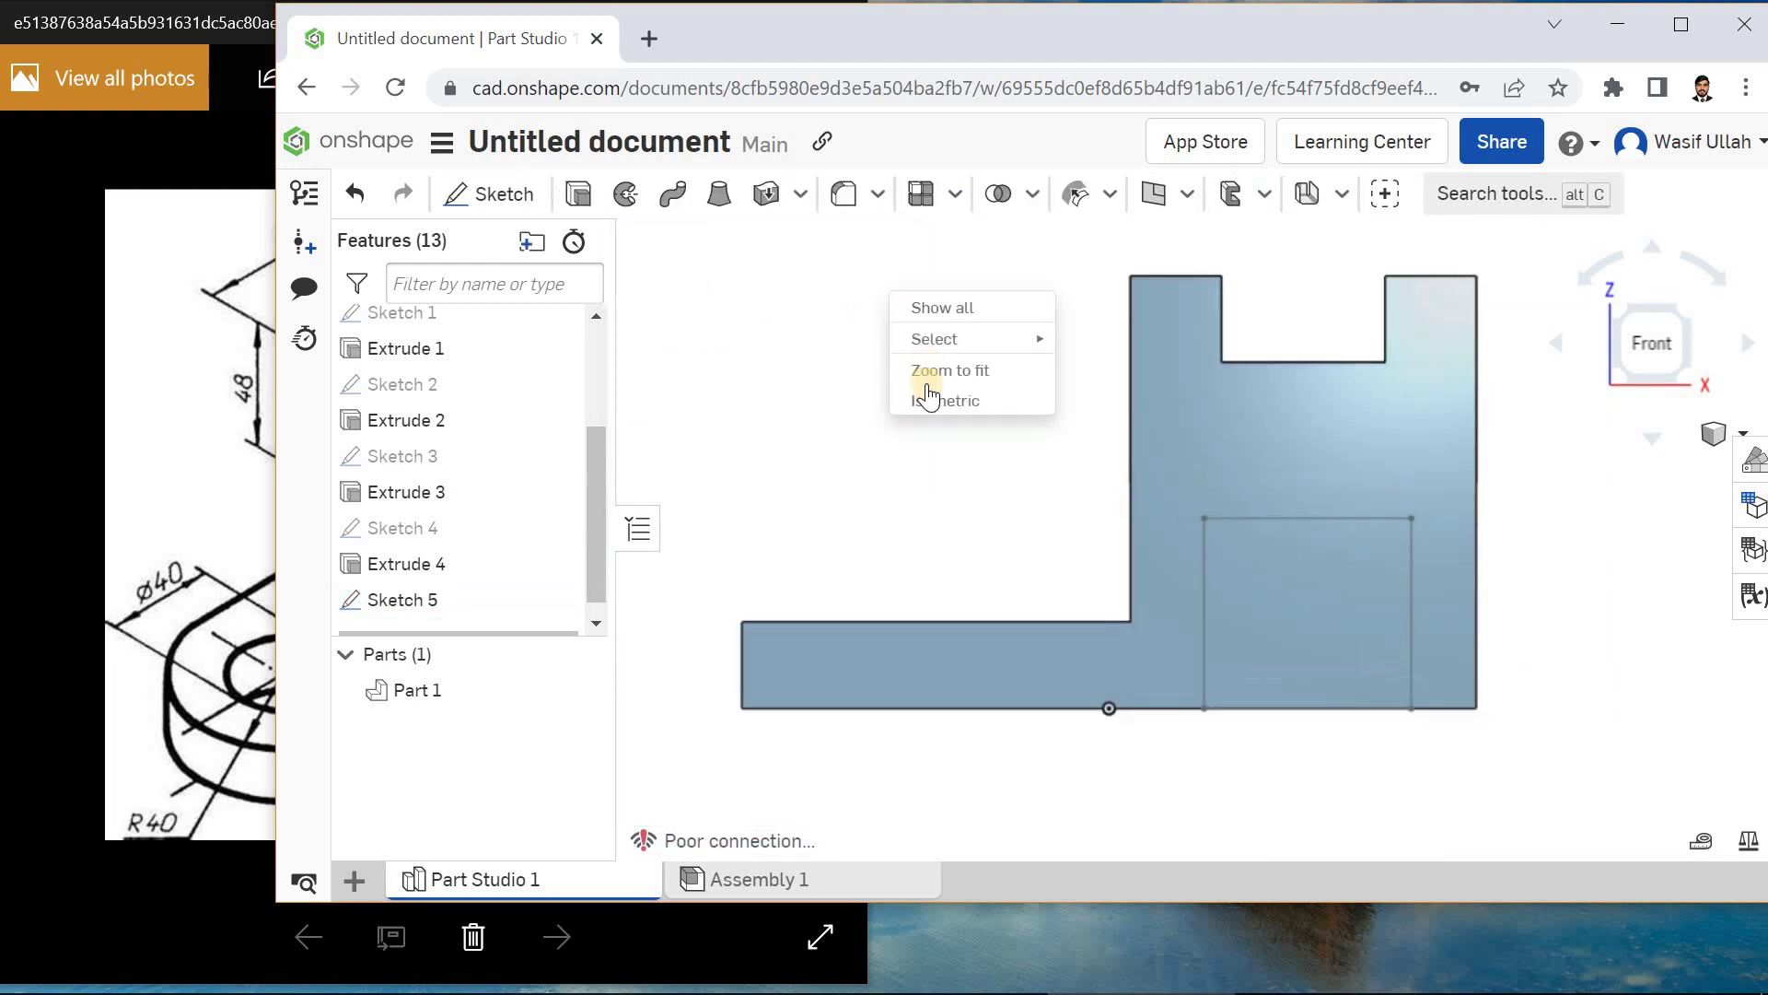
pyautogui.click(904, 402)
pyautogui.click(586, 224)
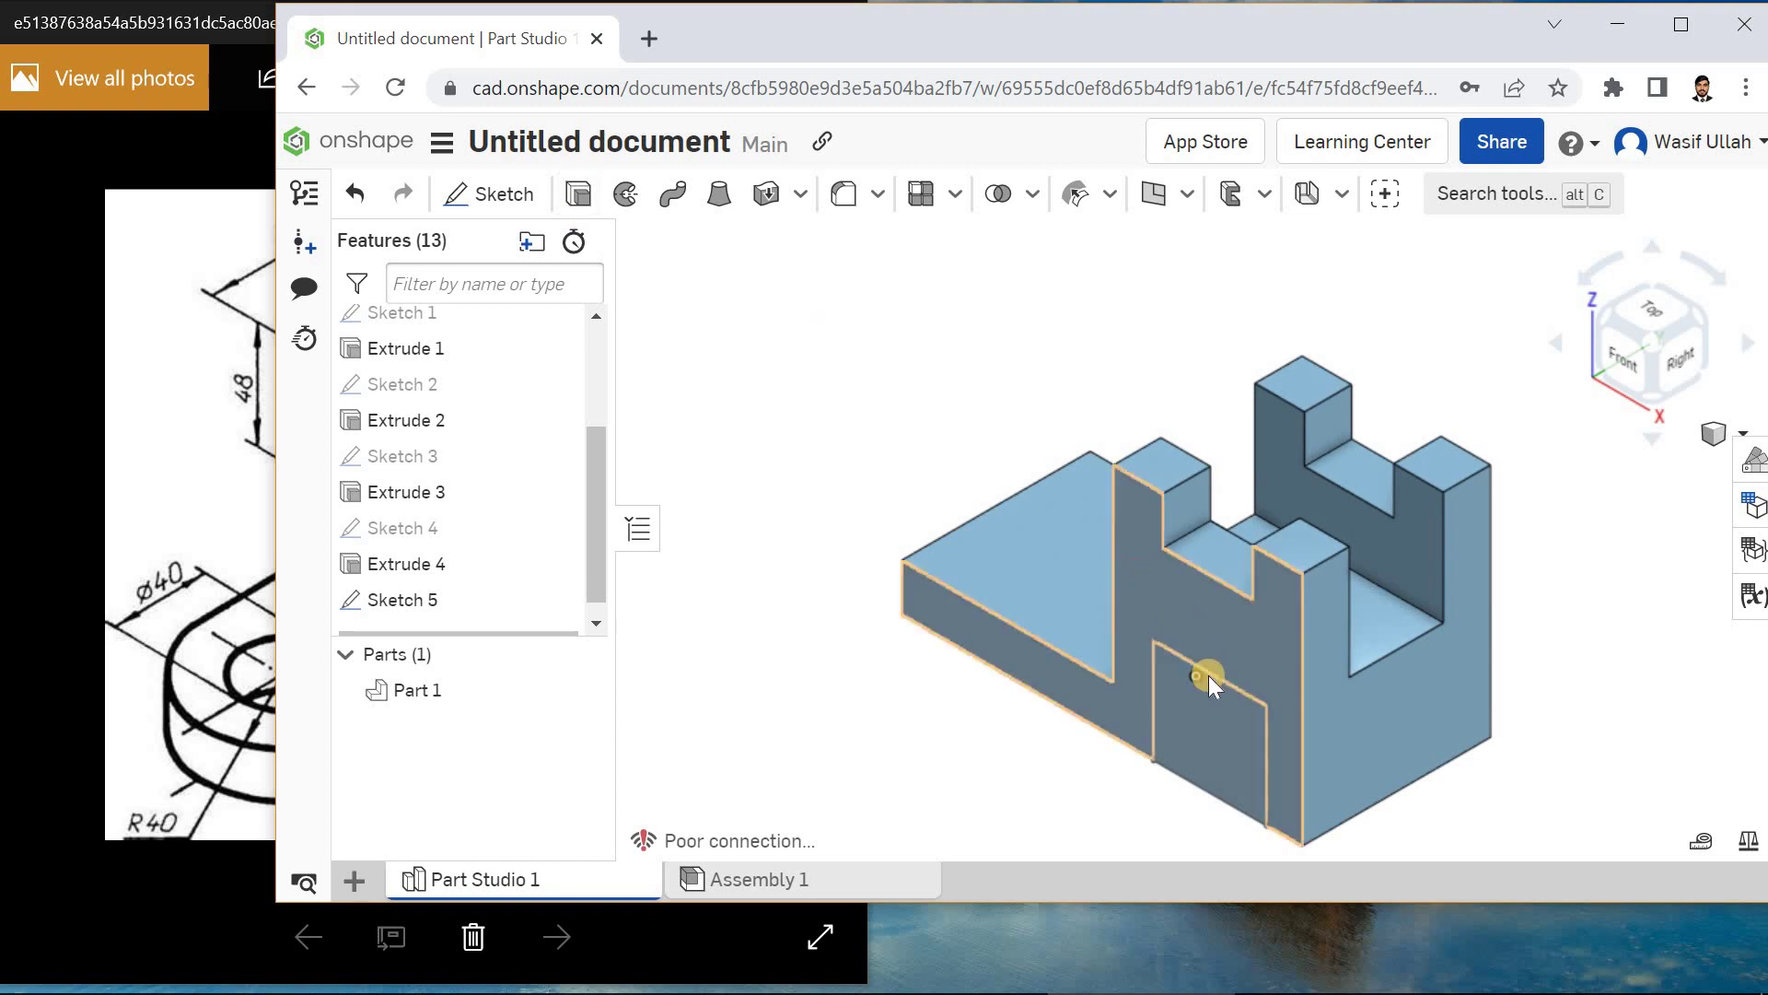
pyautogui.click(1209, 676)
pyautogui.click(781, 316)
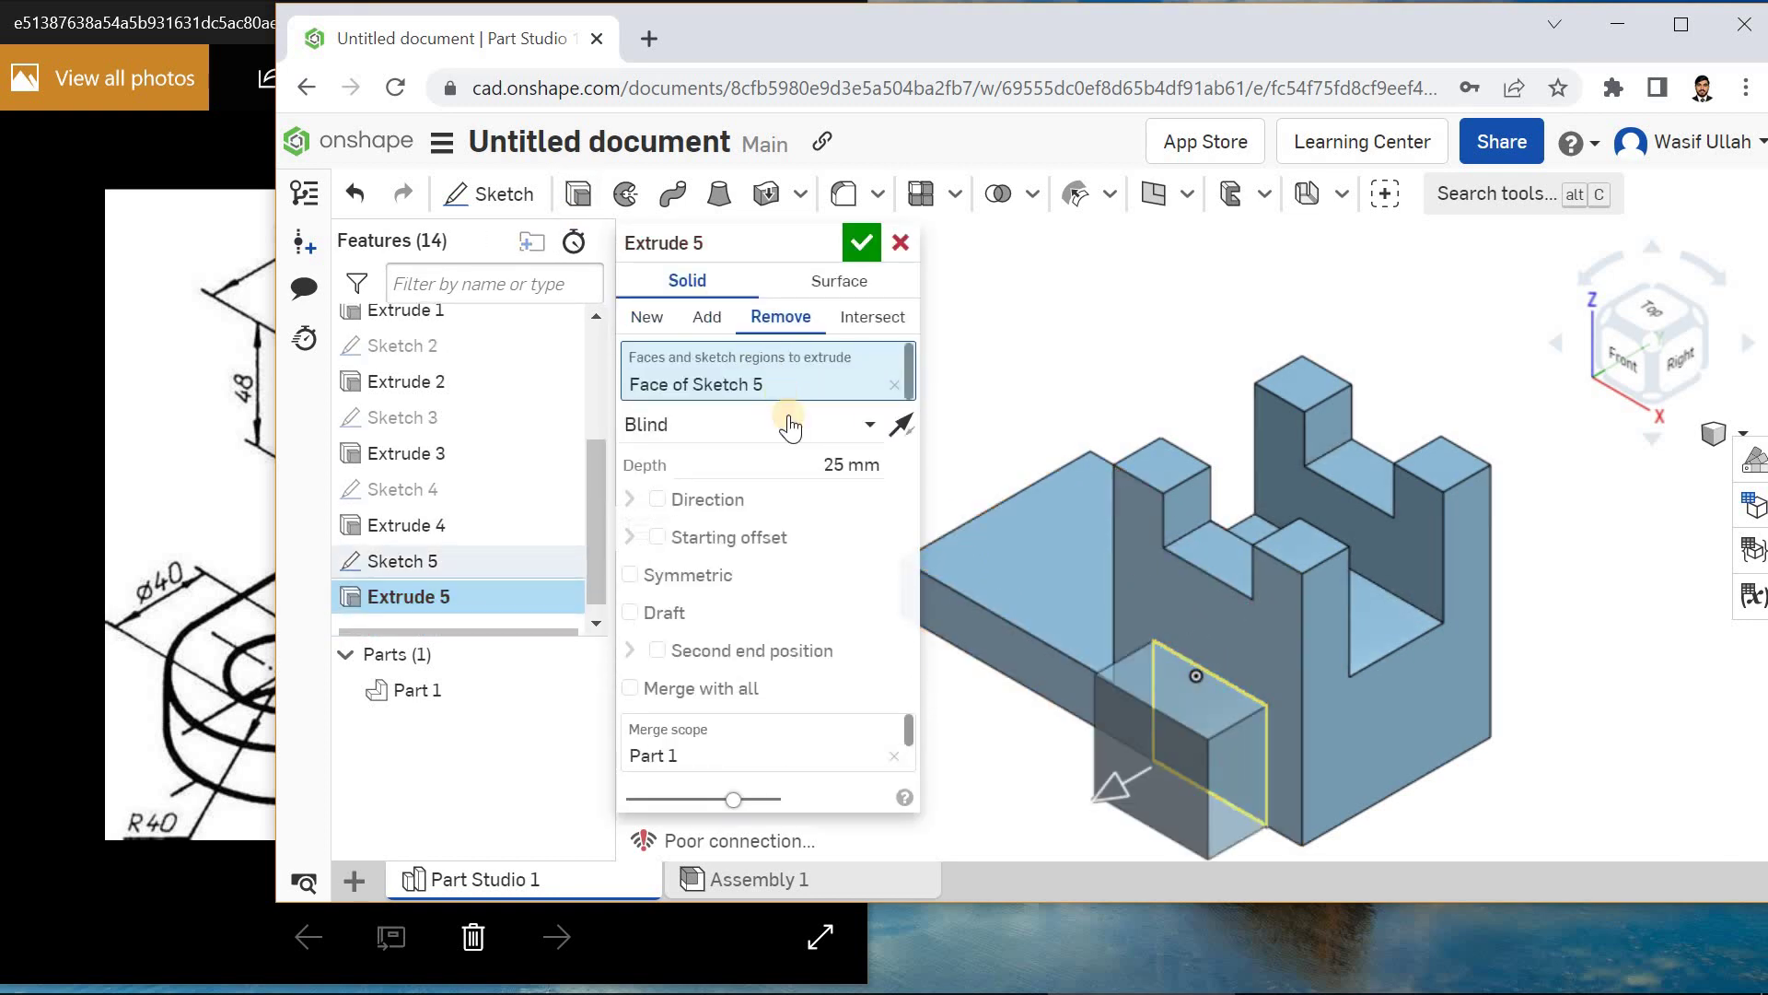
pyautogui.click(790, 423)
pyautogui.click(789, 651)
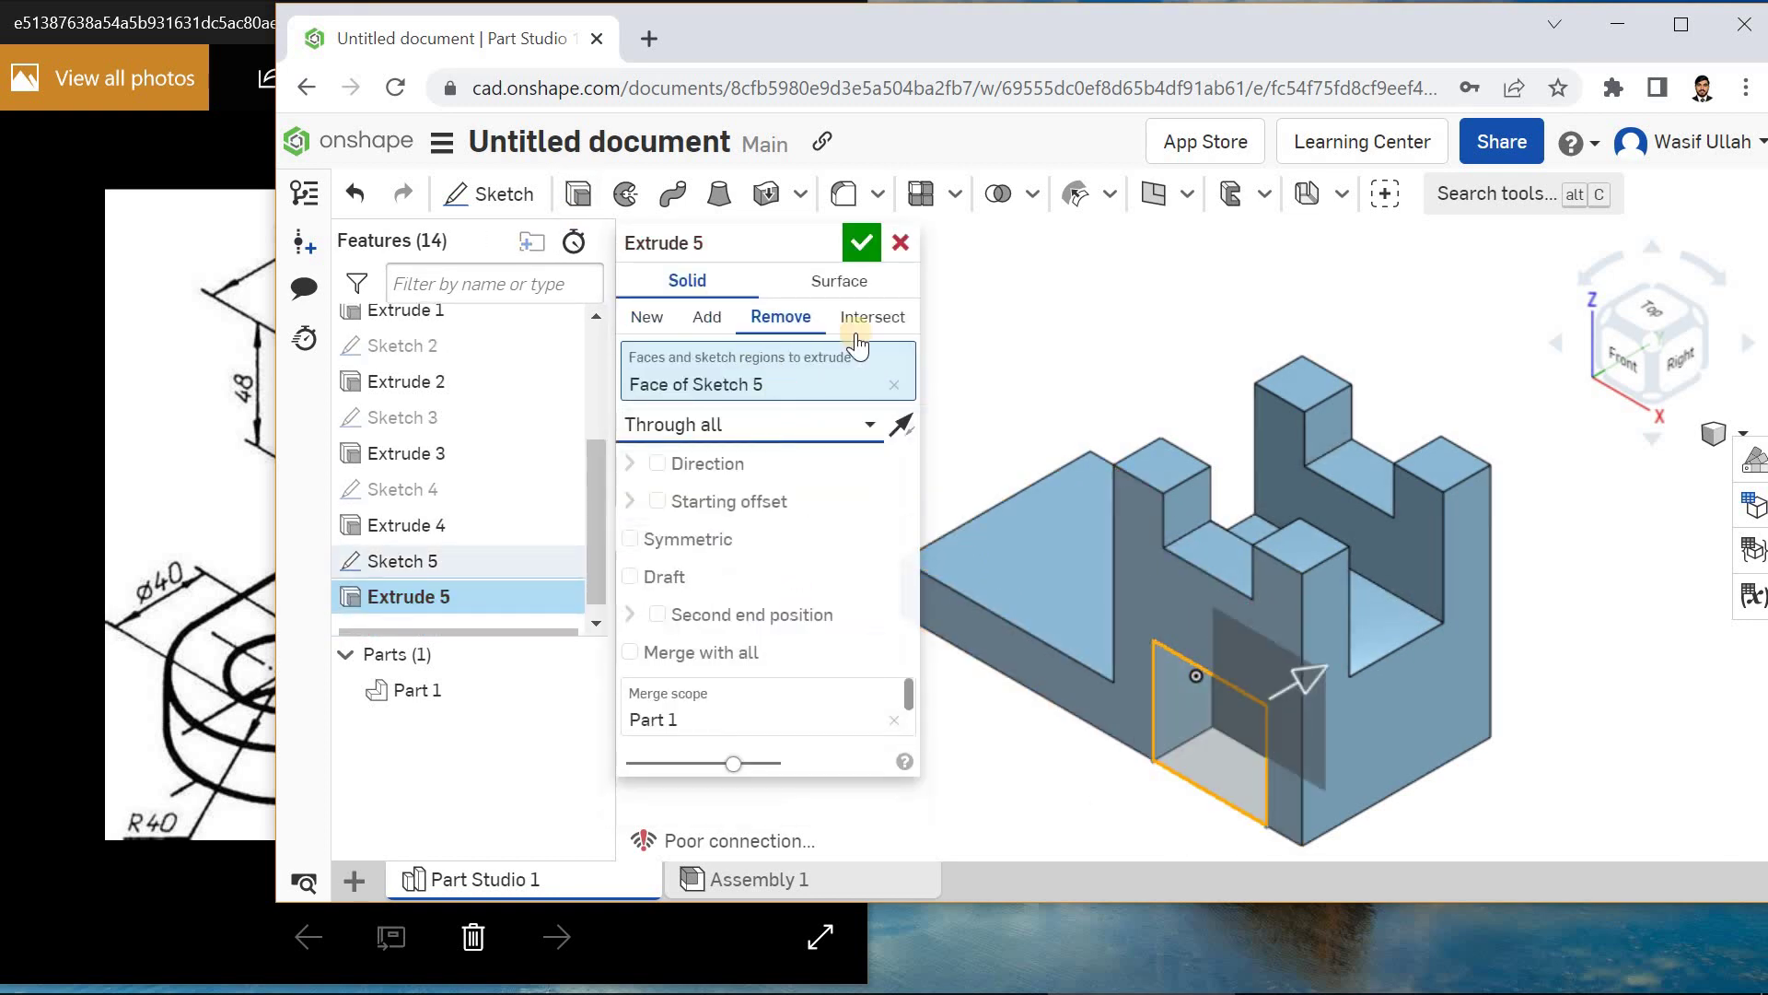
pyautogui.click(862, 243)
pyautogui.moveTo(805, 381); pyautogui.dragTo(855, 362, button='right')
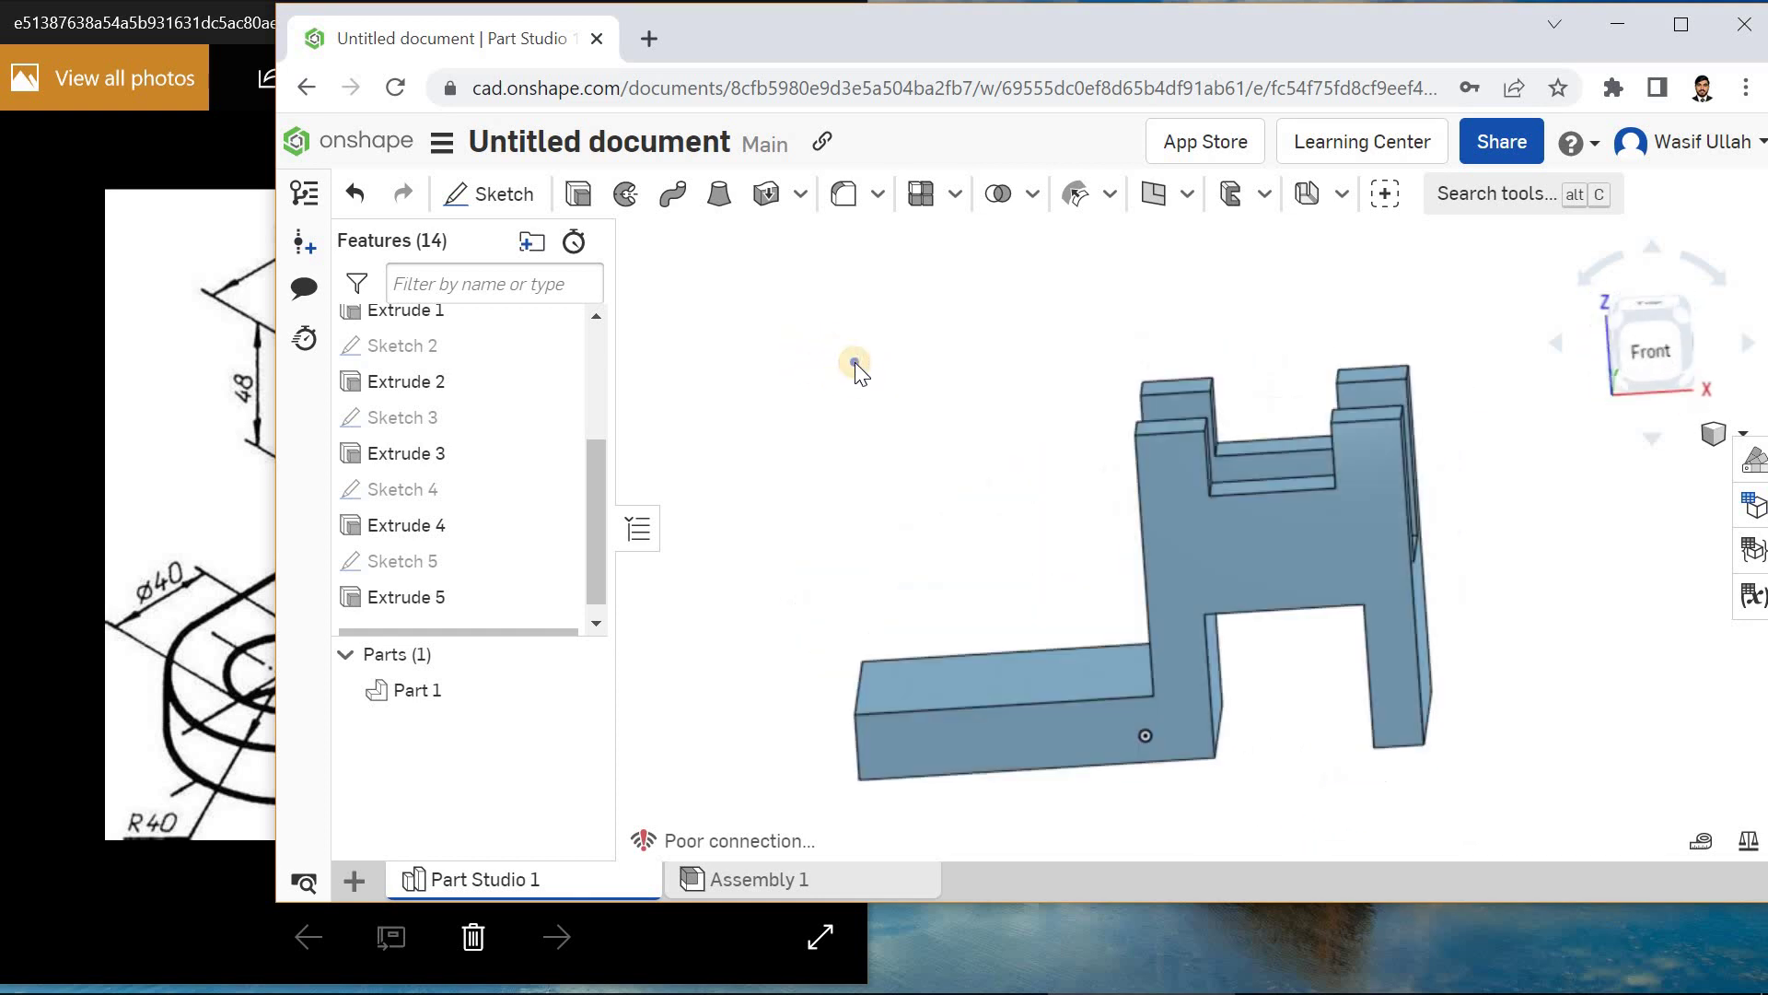
pyautogui.click(843, 194)
# - Fillet the base's two vertical end edges with a 40 mm radius
pyautogui.click(195, 35)
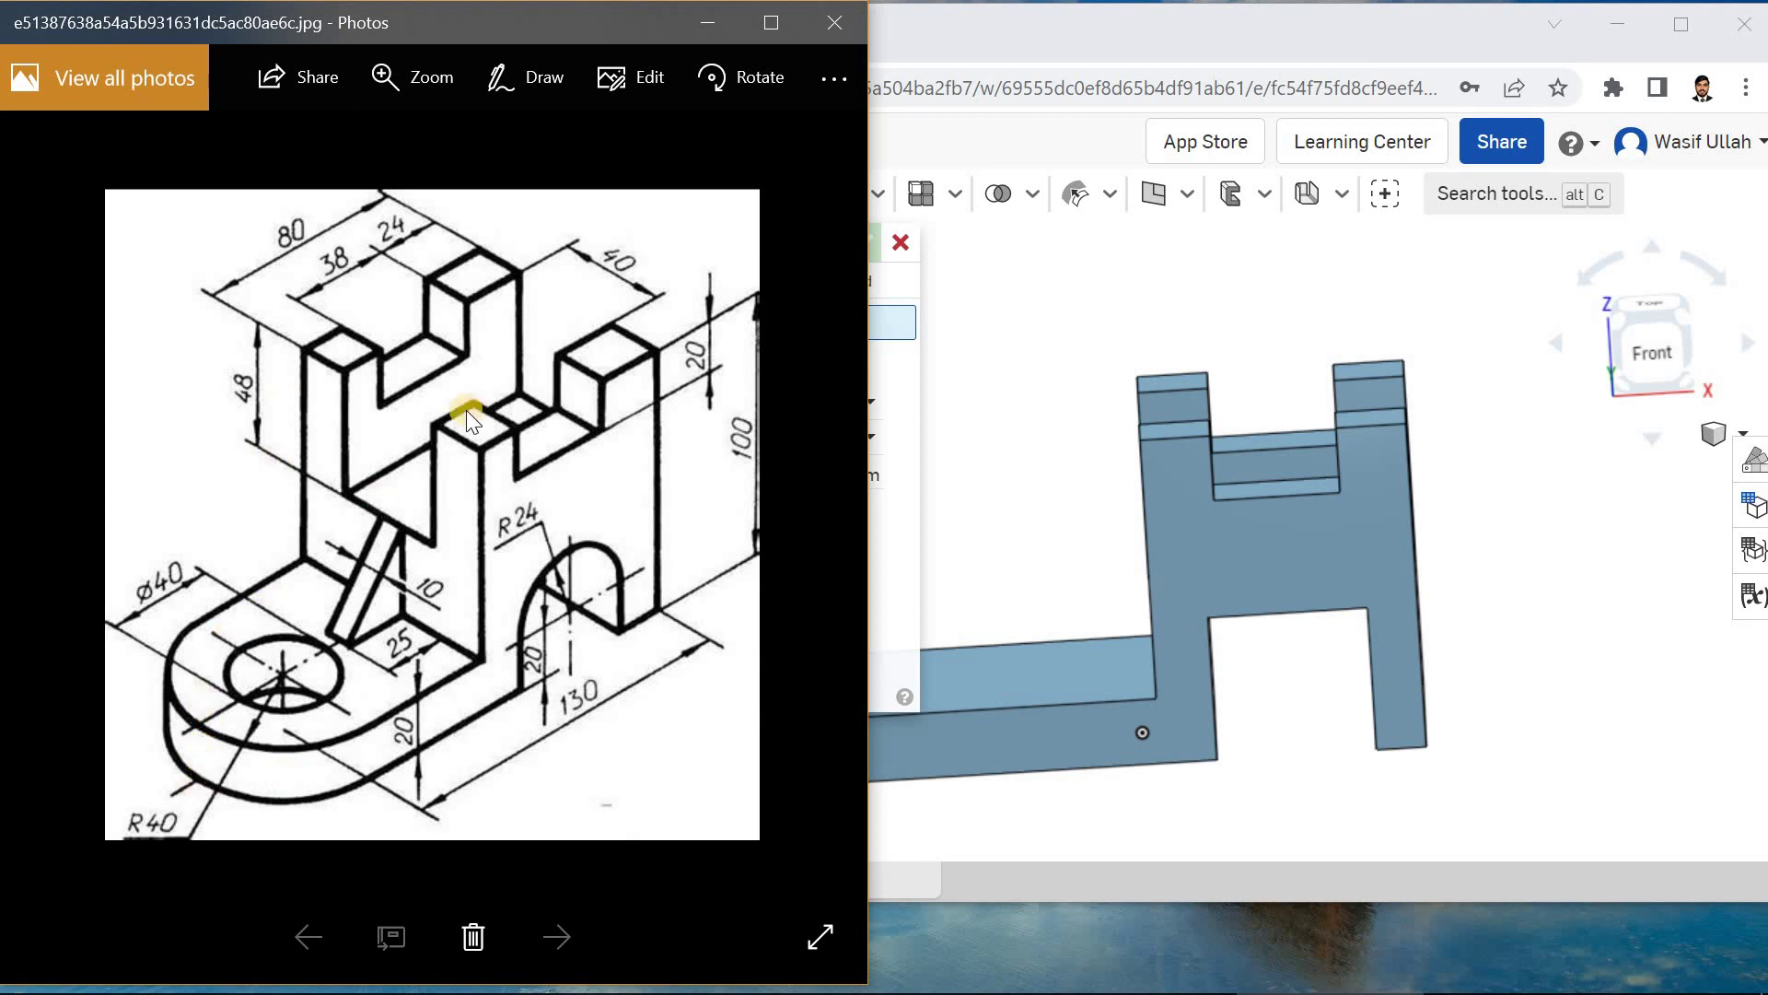
pyautogui.click(936, 43)
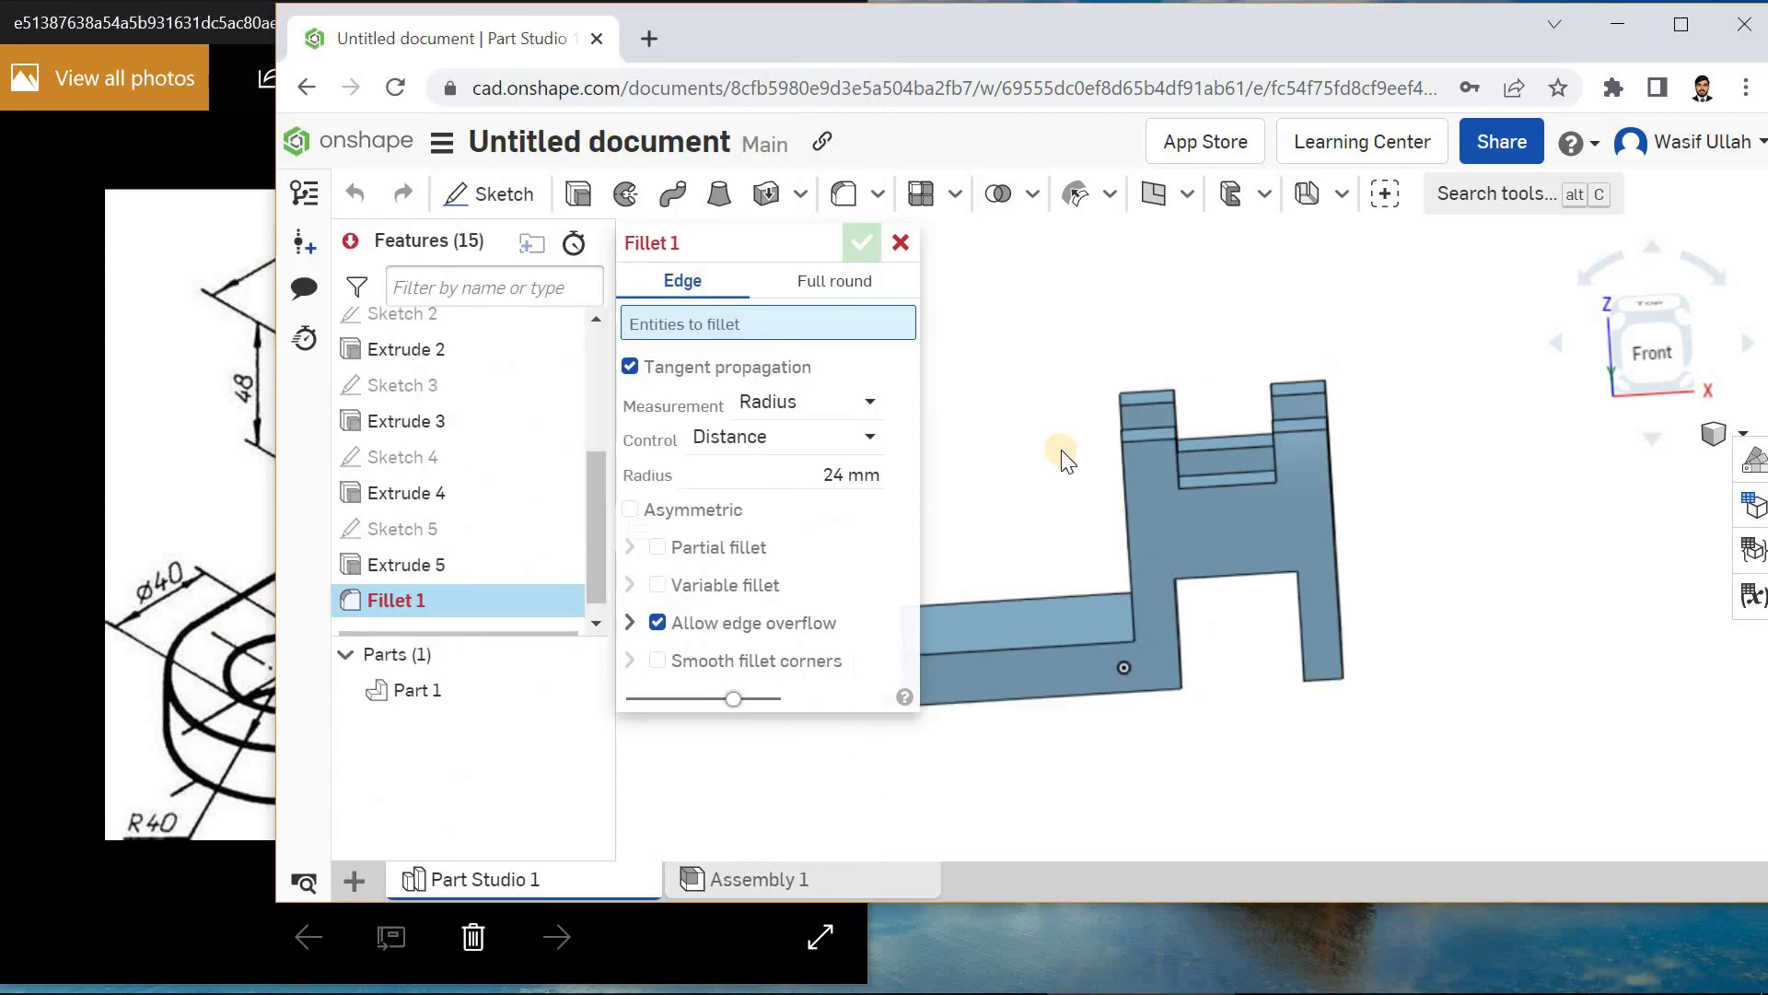
pyautogui.scroll(-3, 1059, 449)
pyautogui.click(806, 472)
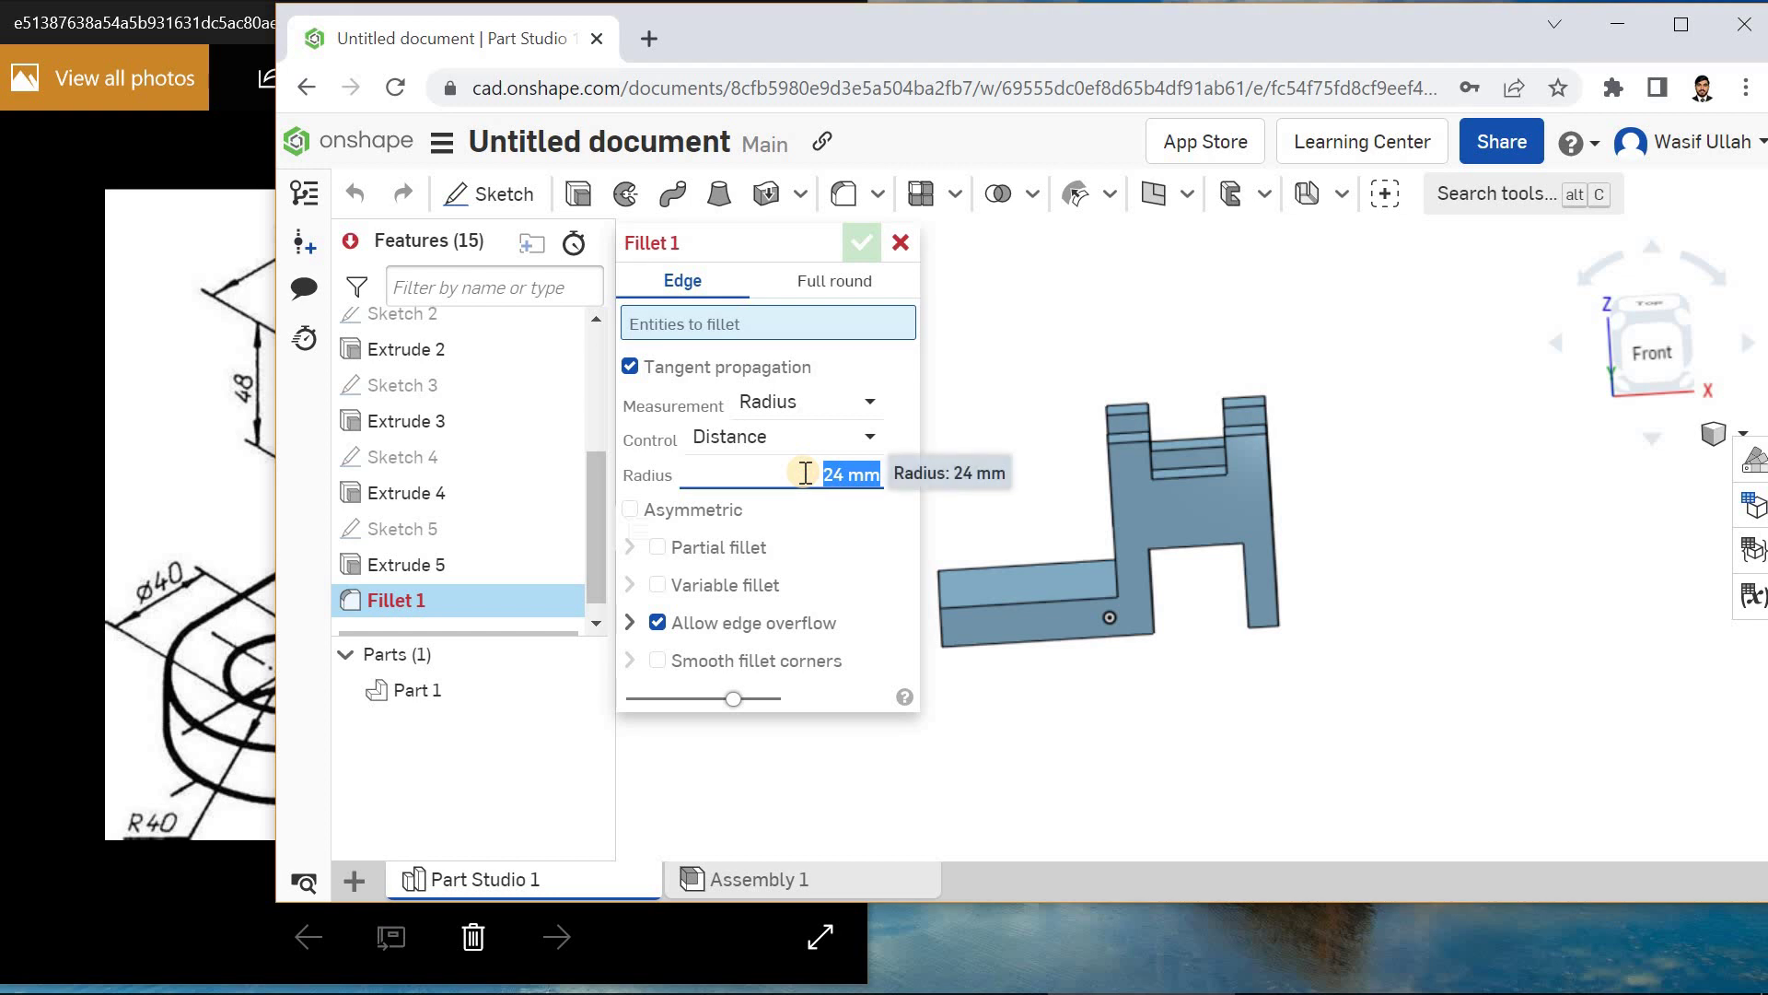
pyautogui.press('Return')
pyautogui.scroll(2, 1001, 635)
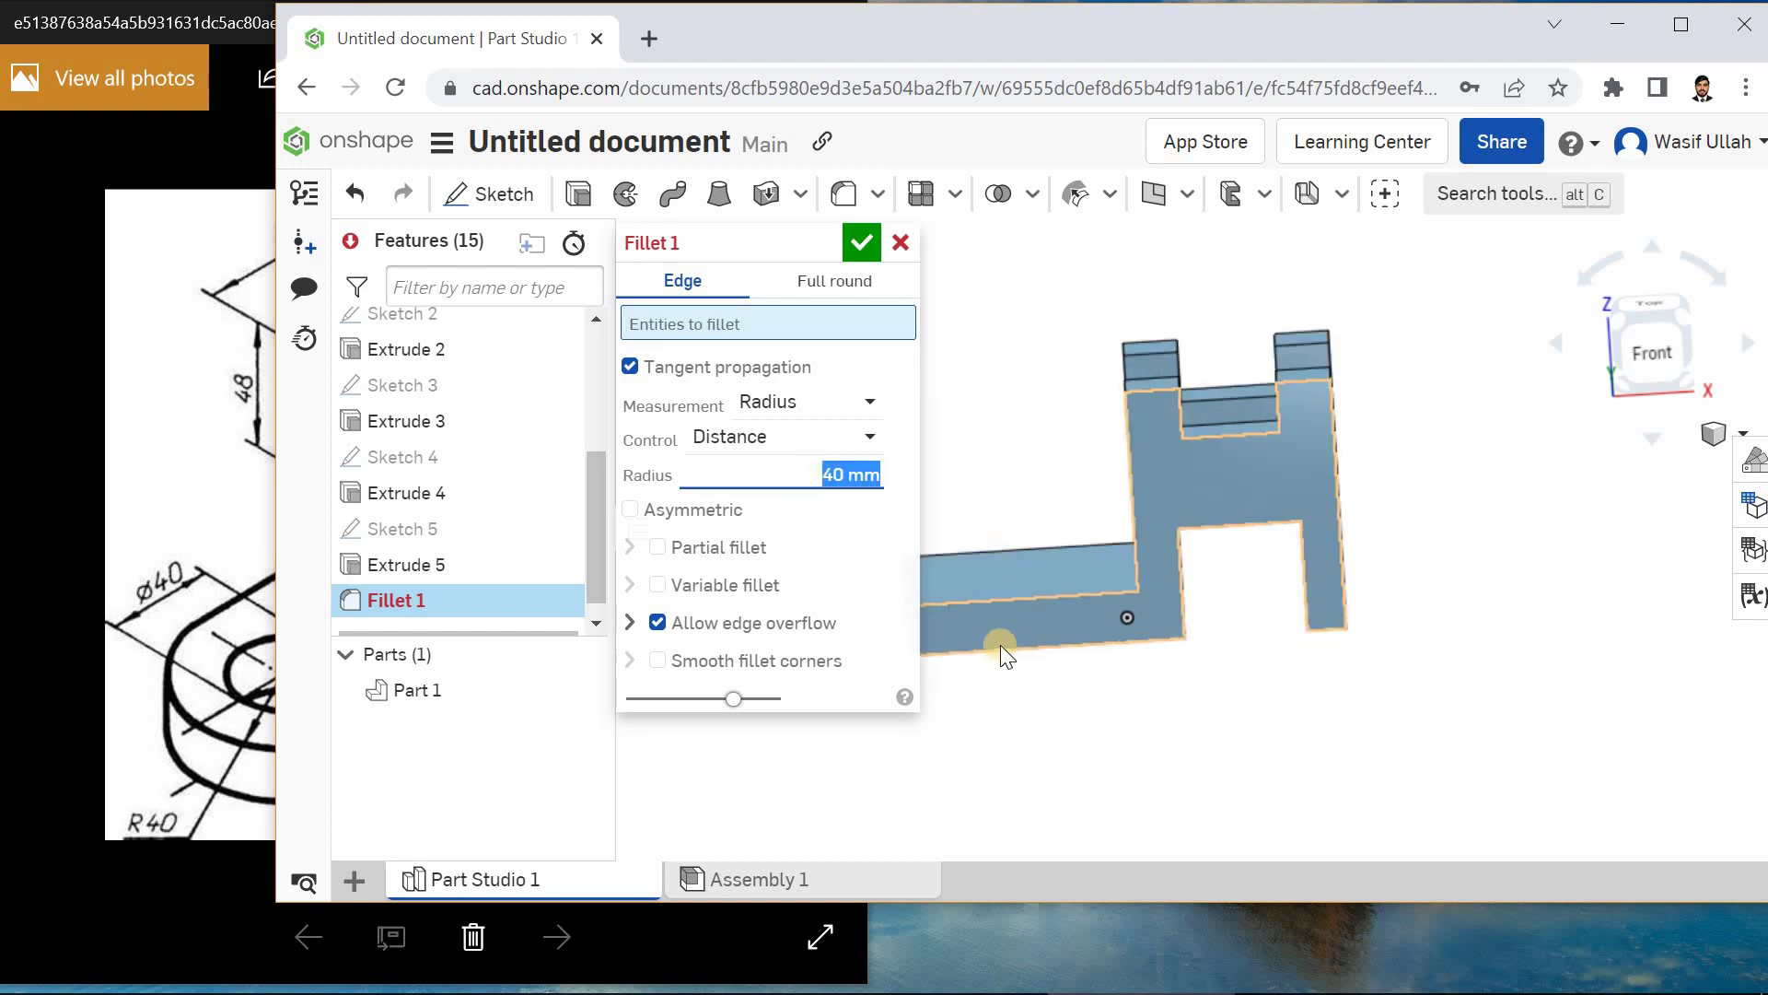
pyautogui.scroll(-3, 998, 608)
pyautogui.click(993, 610)
pyautogui.moveTo(1004, 531); pyautogui.dragTo(1001, 606, button='right')
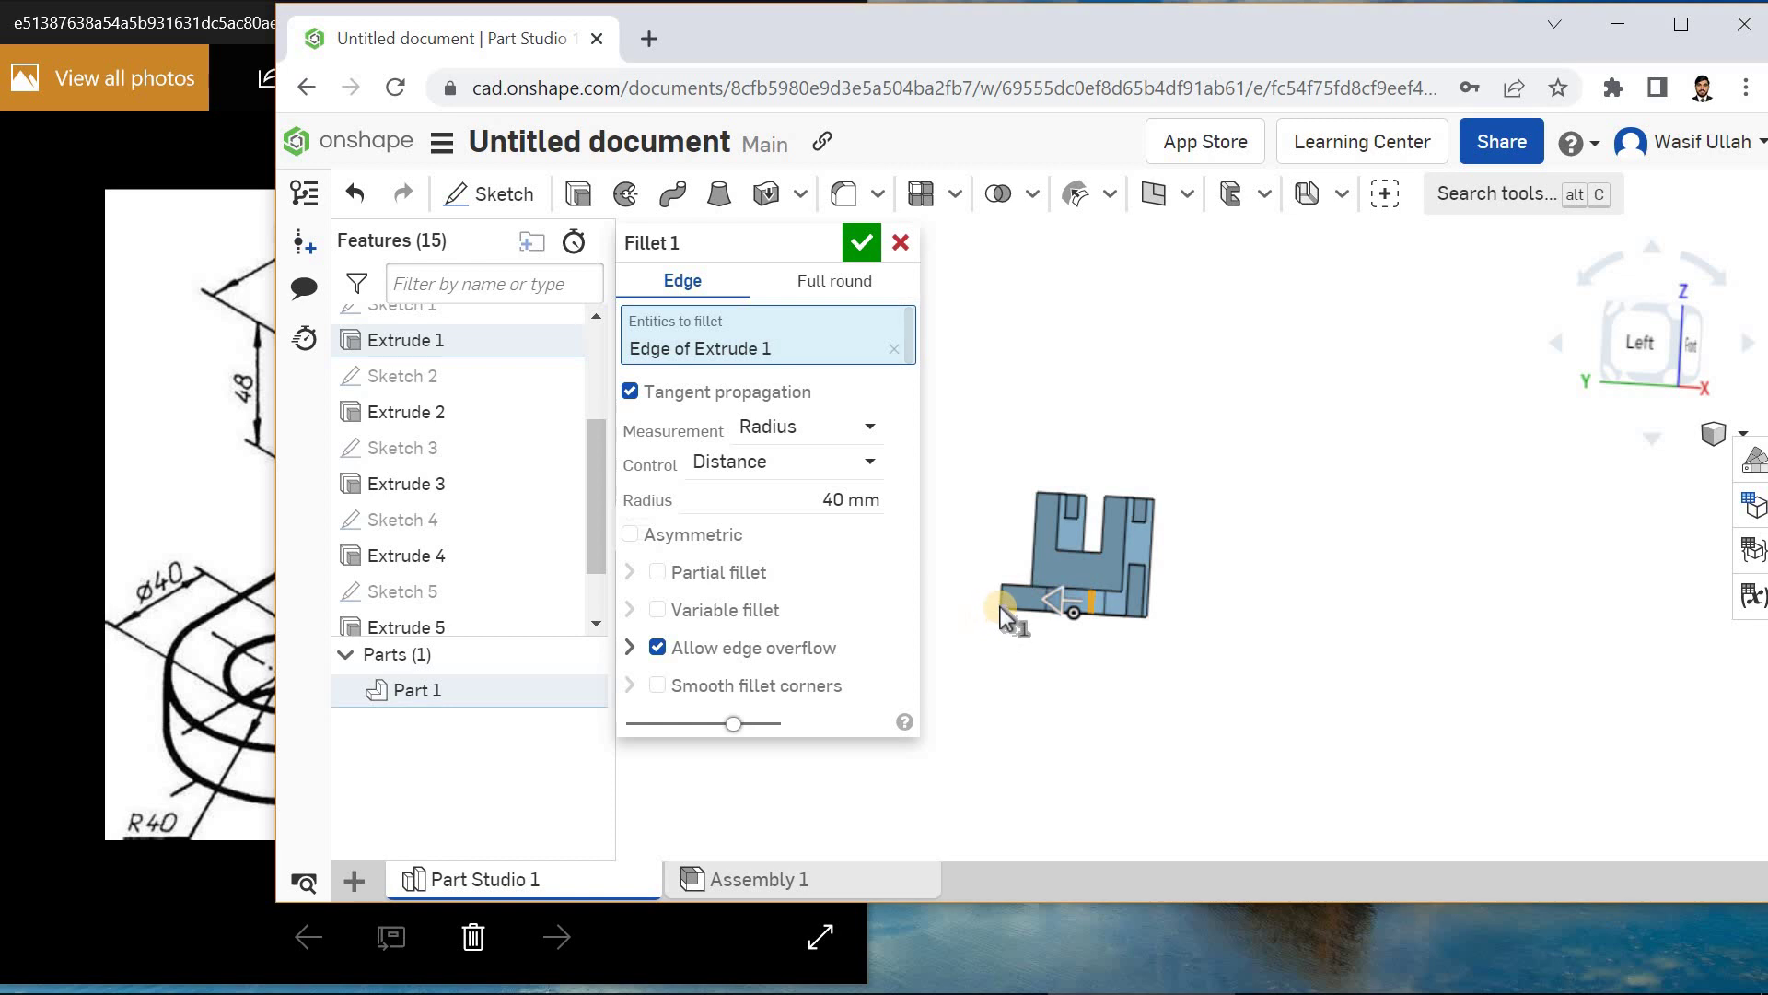
pyautogui.click(860, 249)
# - Switch to isometric view and compare the model with the reference drawing
pyautogui.rightClick(875, 295)
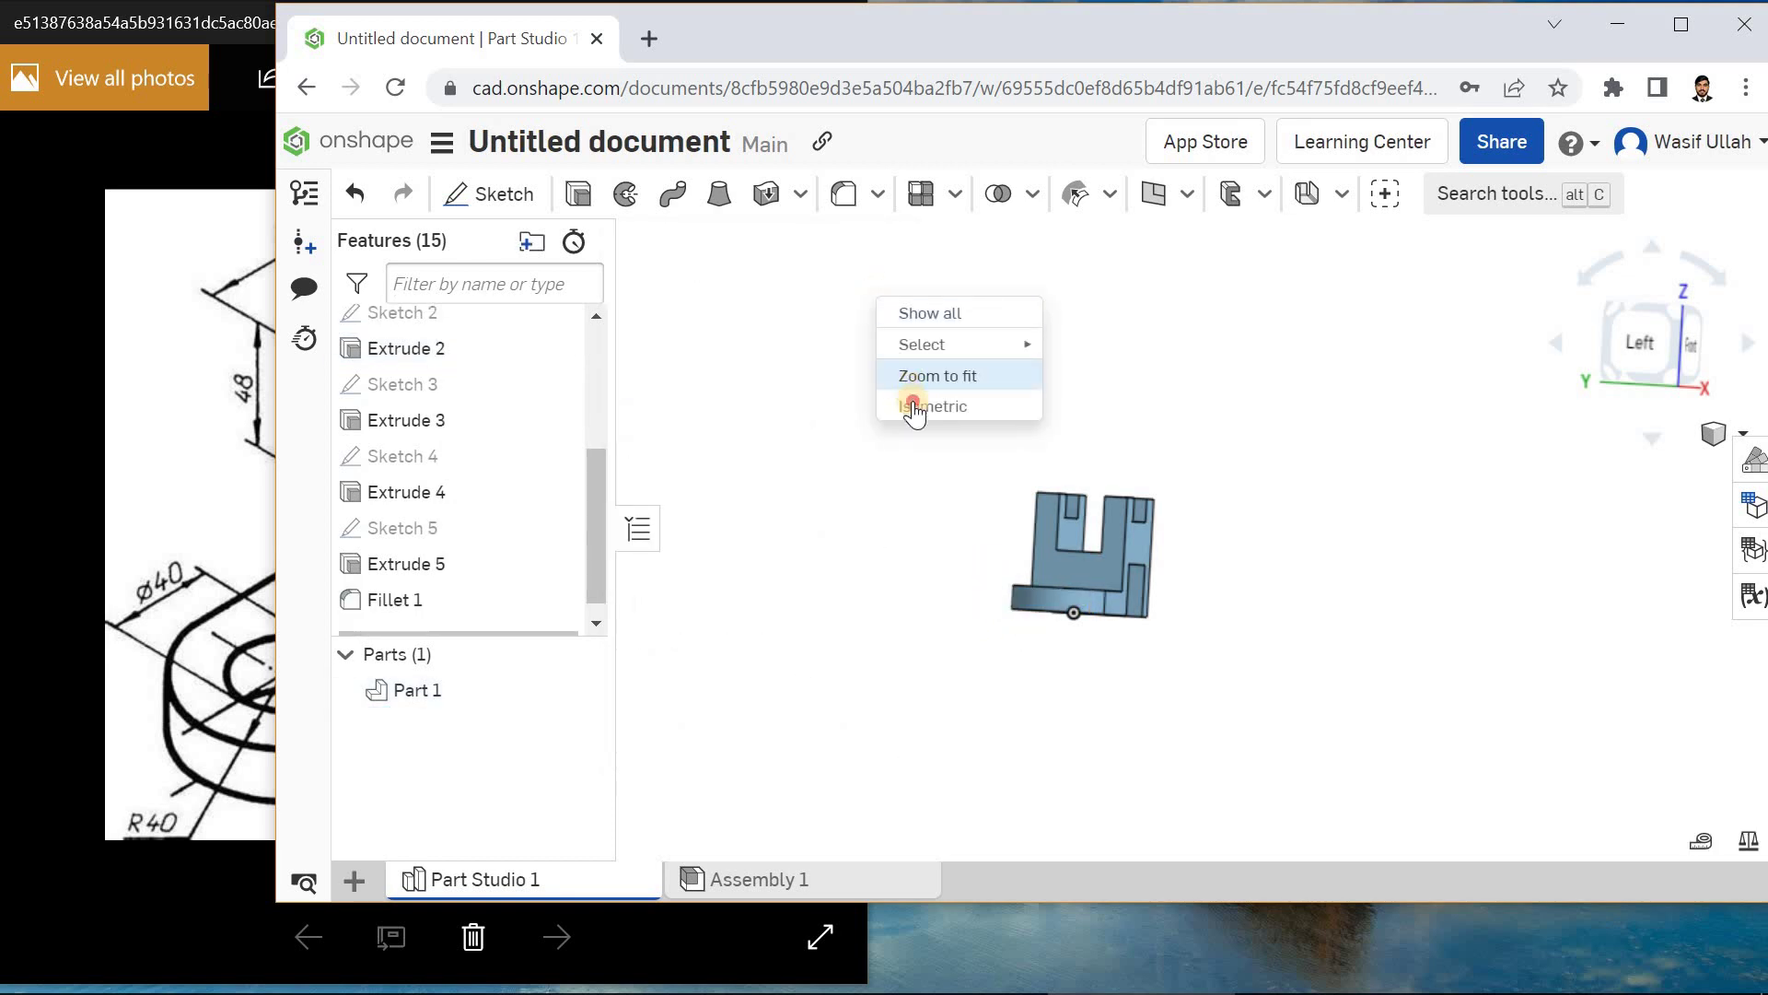
pyautogui.click(913, 405)
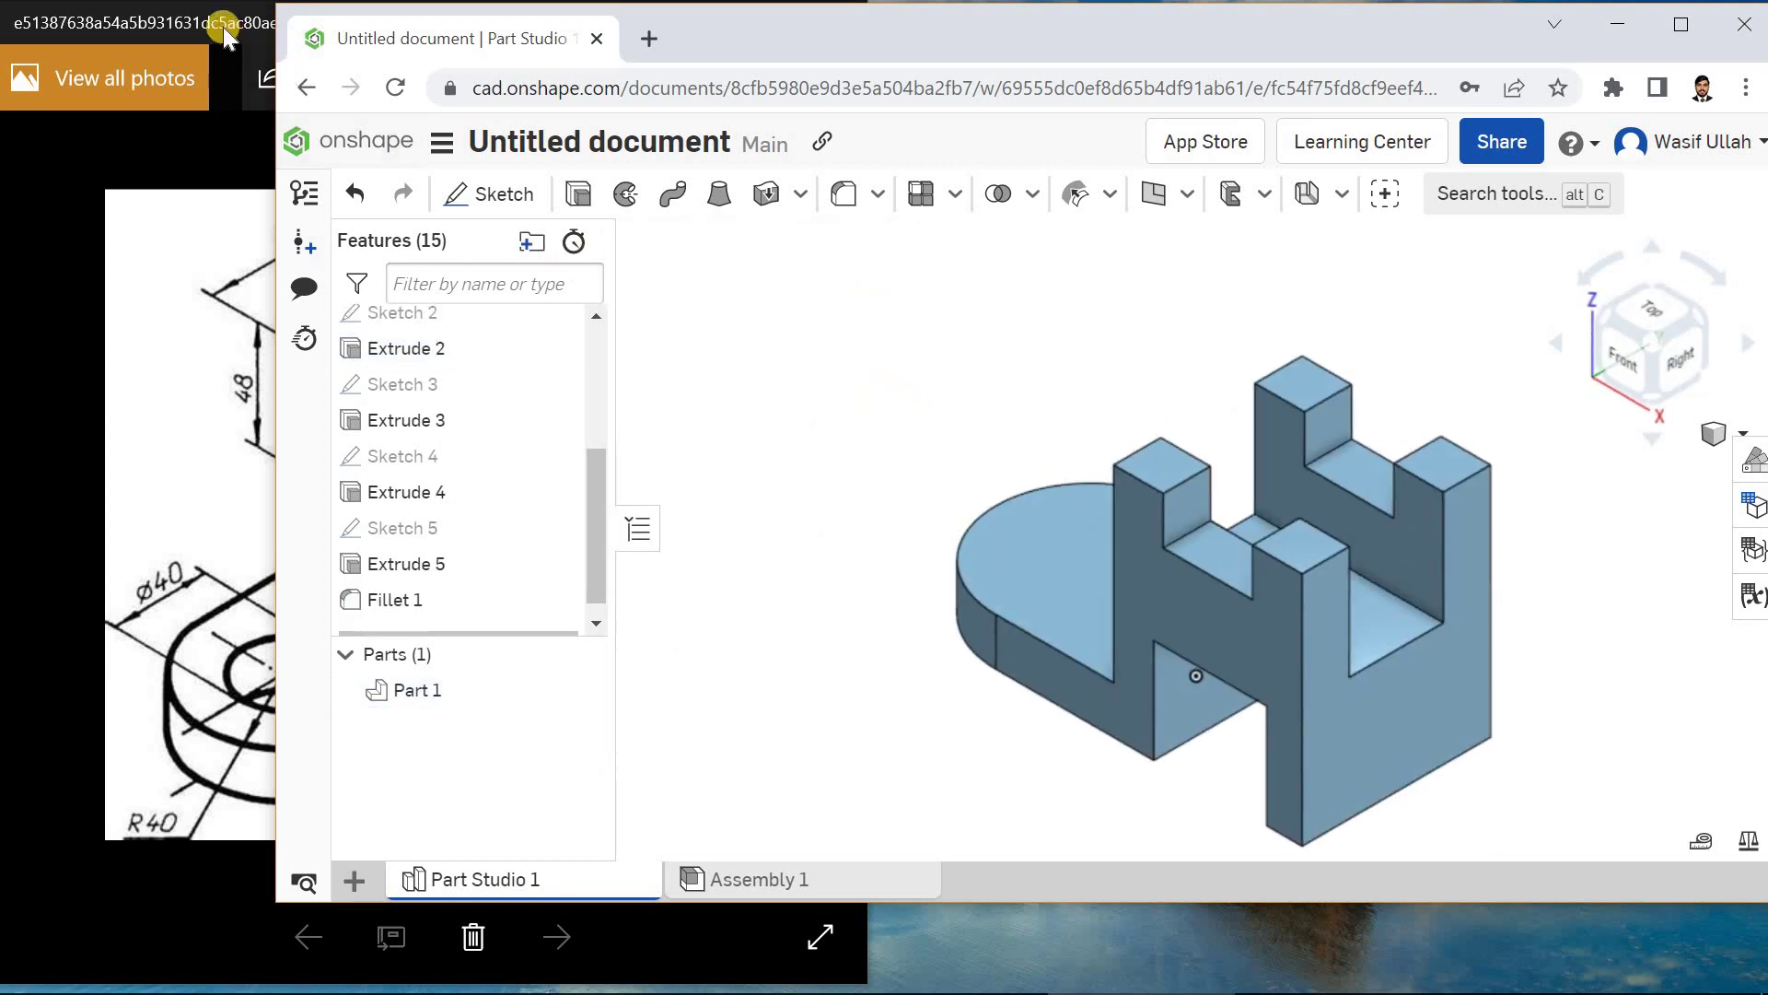
pyautogui.hotkey('alt', 'Tab')
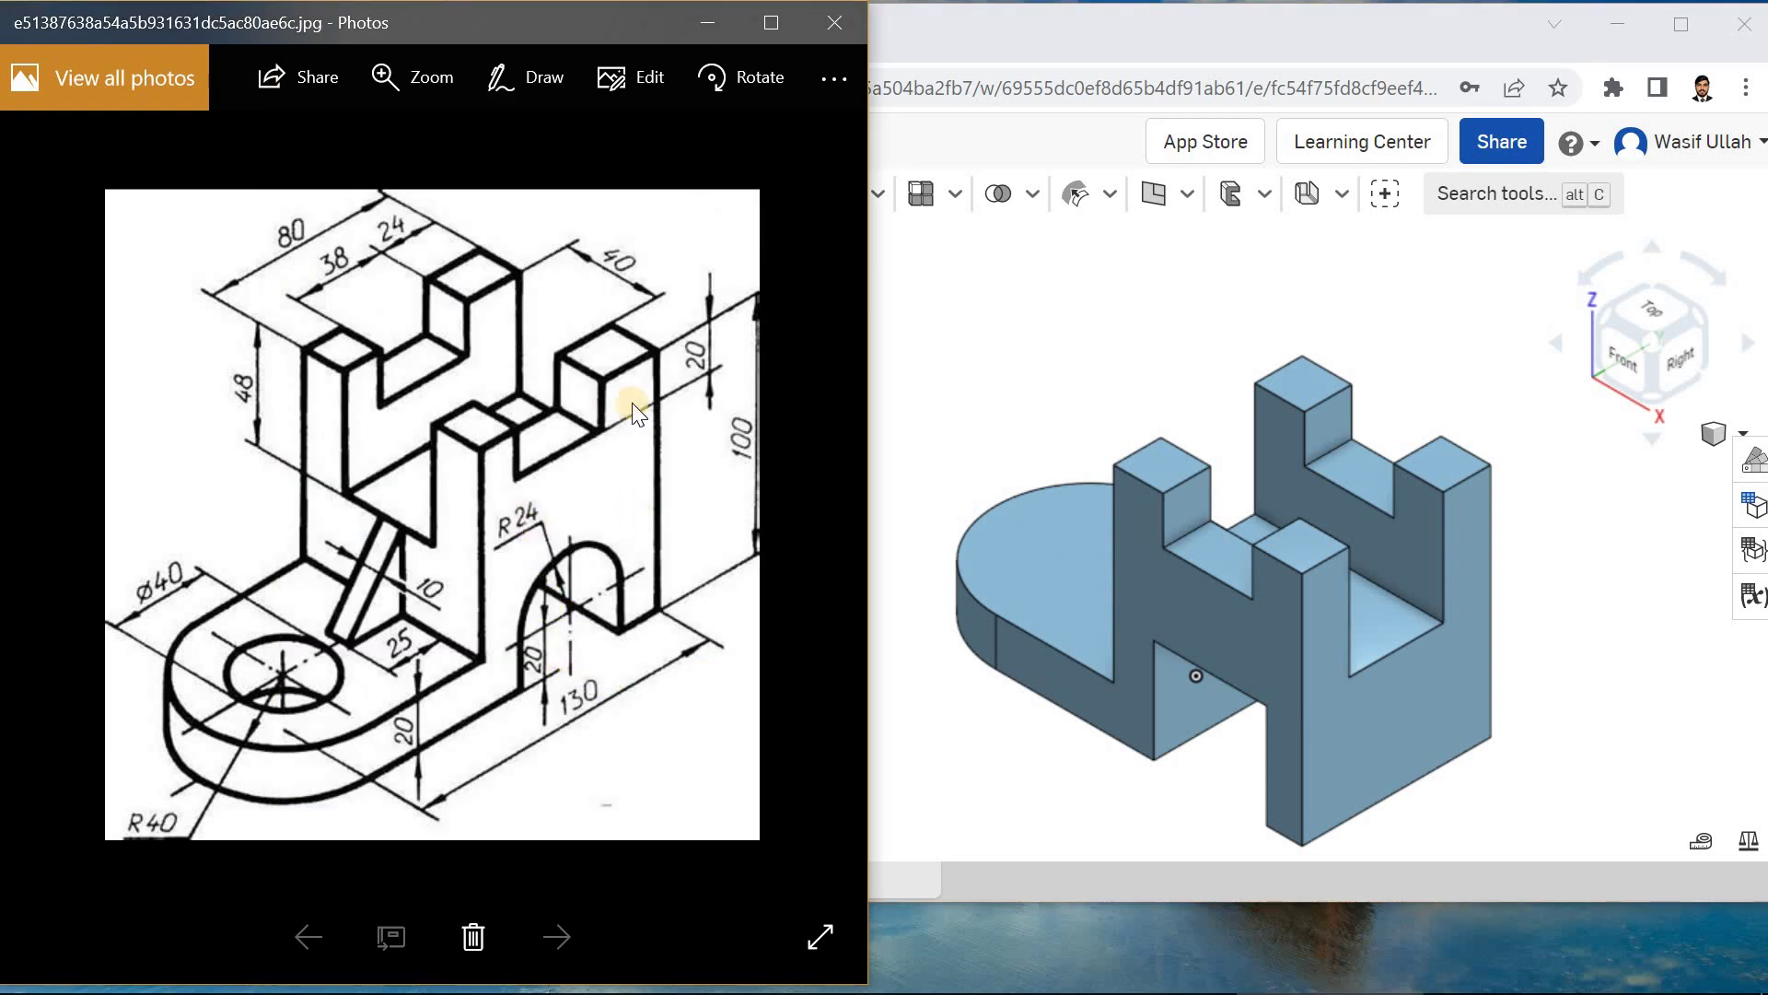
pyautogui.click(952, 62)
# - Fillet the two upper edges of the arch gap with a 24 mm radius
pyautogui.click(844, 193)
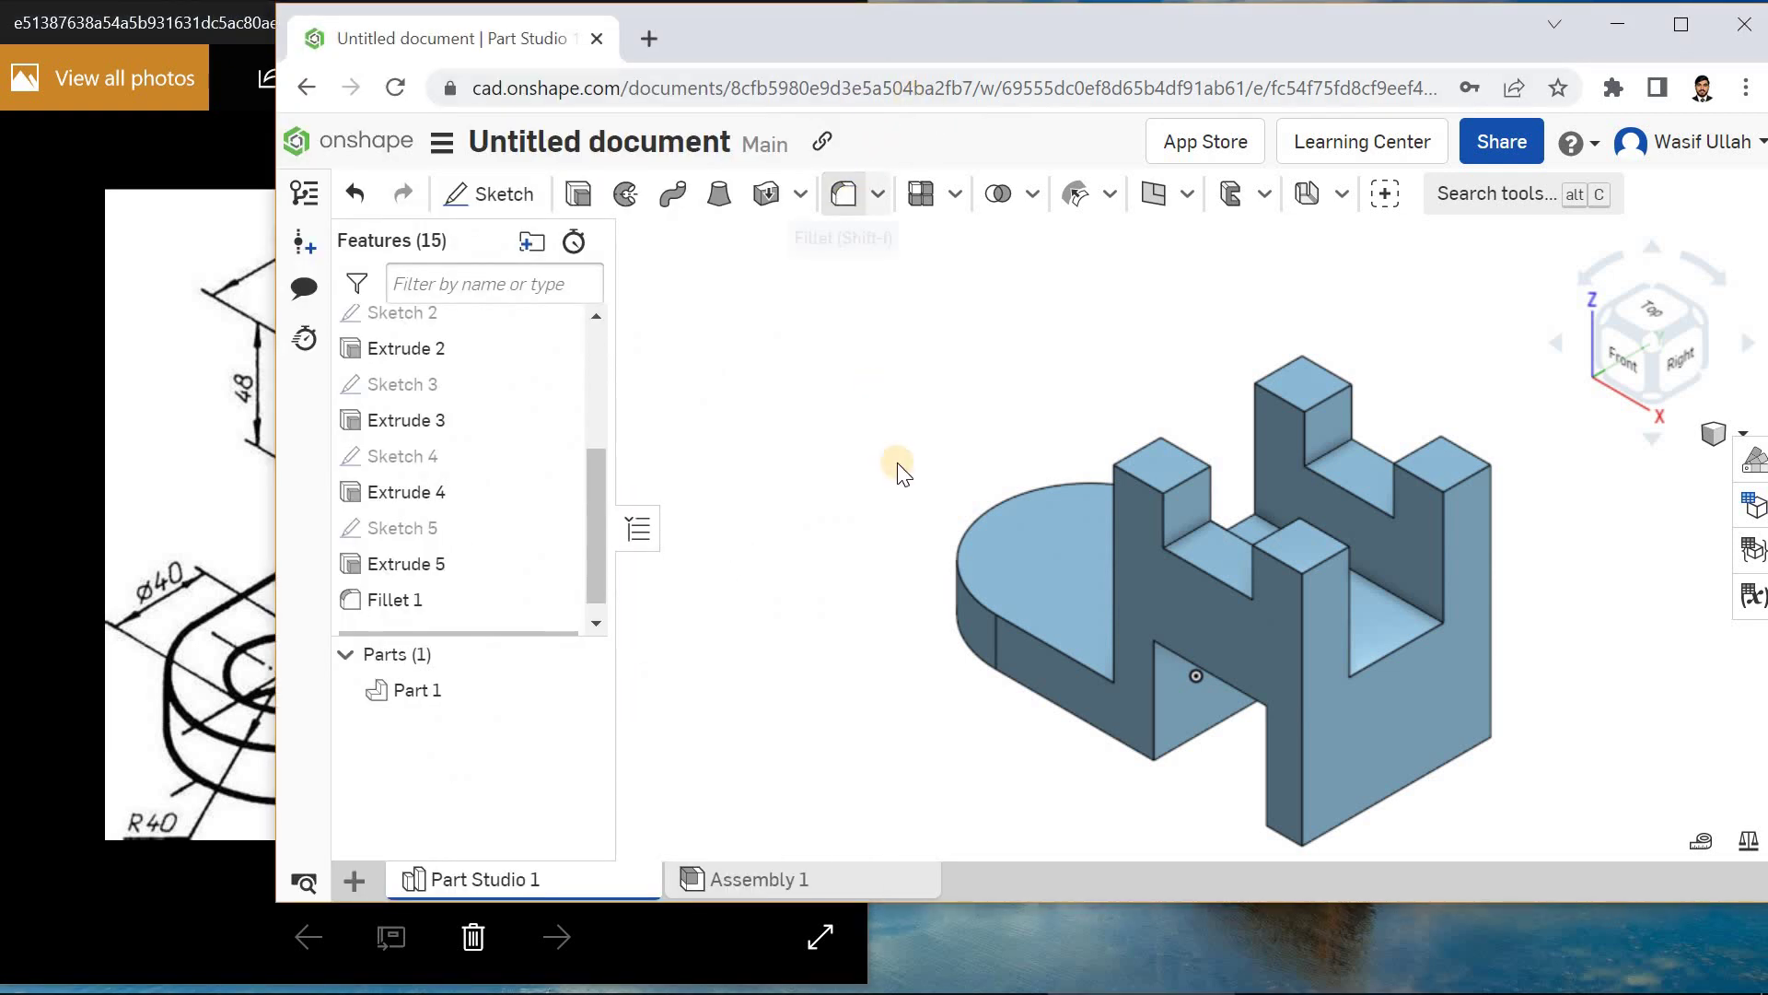
pyautogui.click(817, 479)
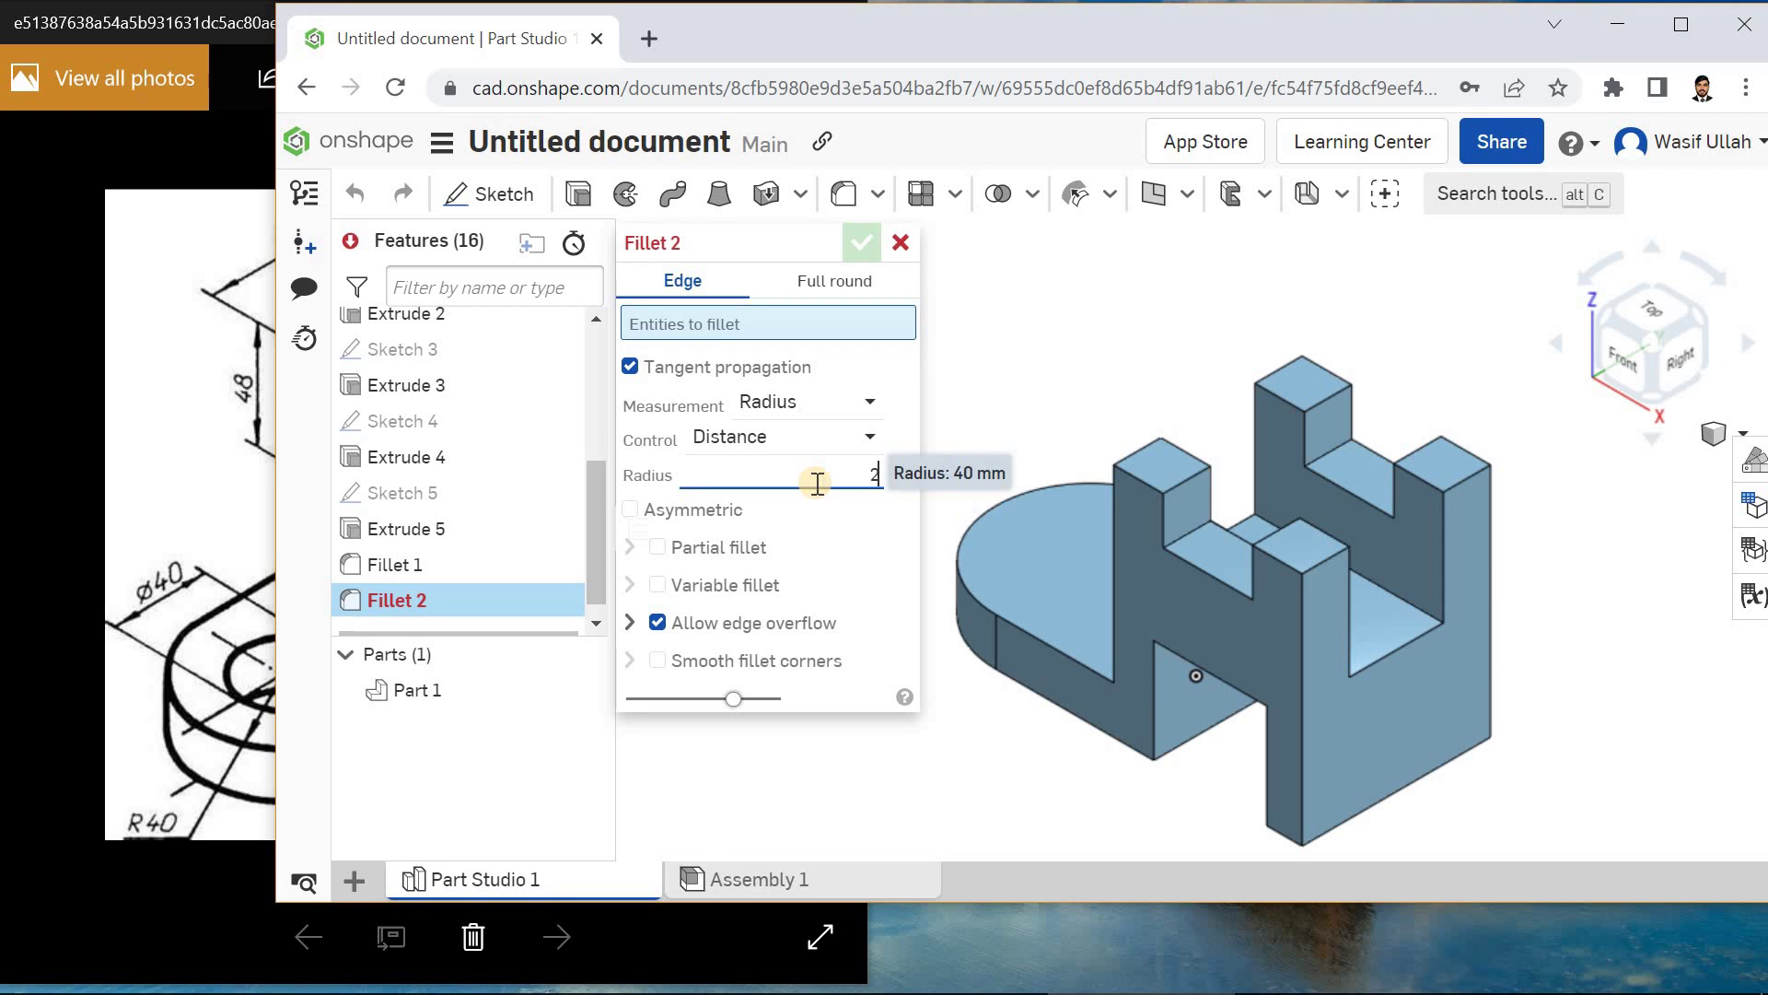
pyautogui.write('24')
pyautogui.press('Return')
pyautogui.moveTo(1234, 695); pyautogui.dragTo(1297, 489, button='right')
pyautogui.click(1209, 594)
pyautogui.click(1296, 485)
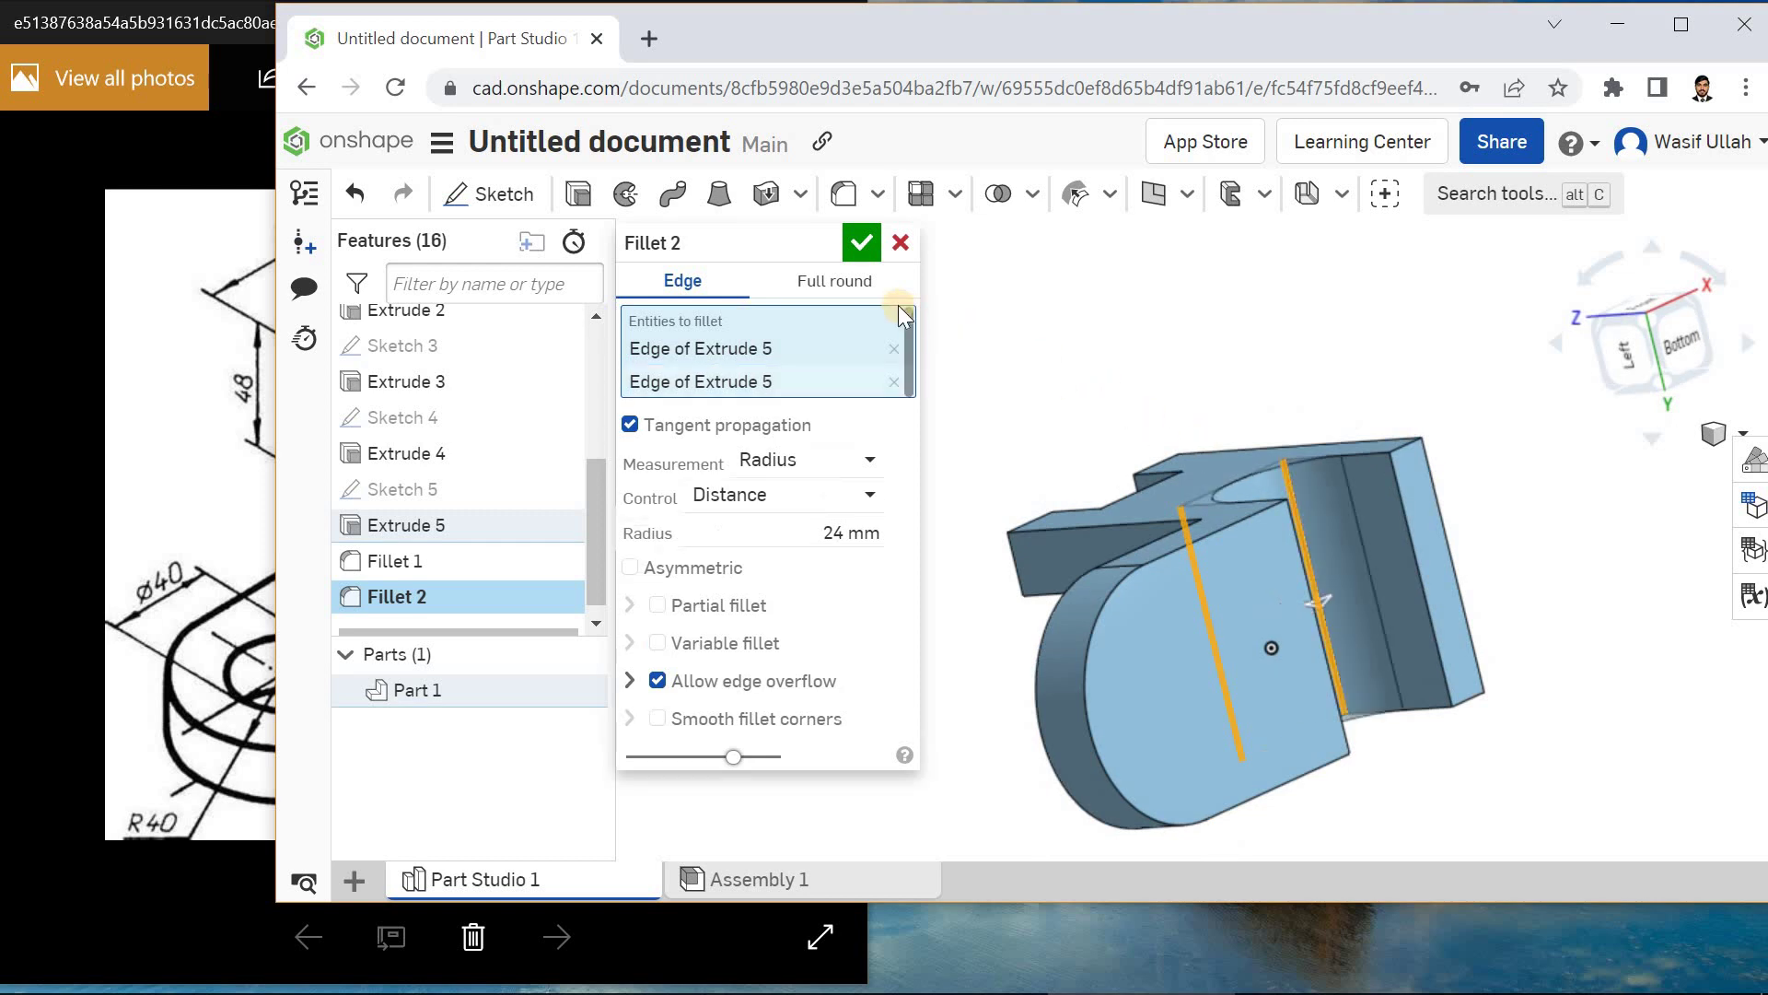
pyautogui.click(865, 245)
# - Switch to isometric view and check the arch against the reference drawing
pyautogui.rightClick(871, 285)
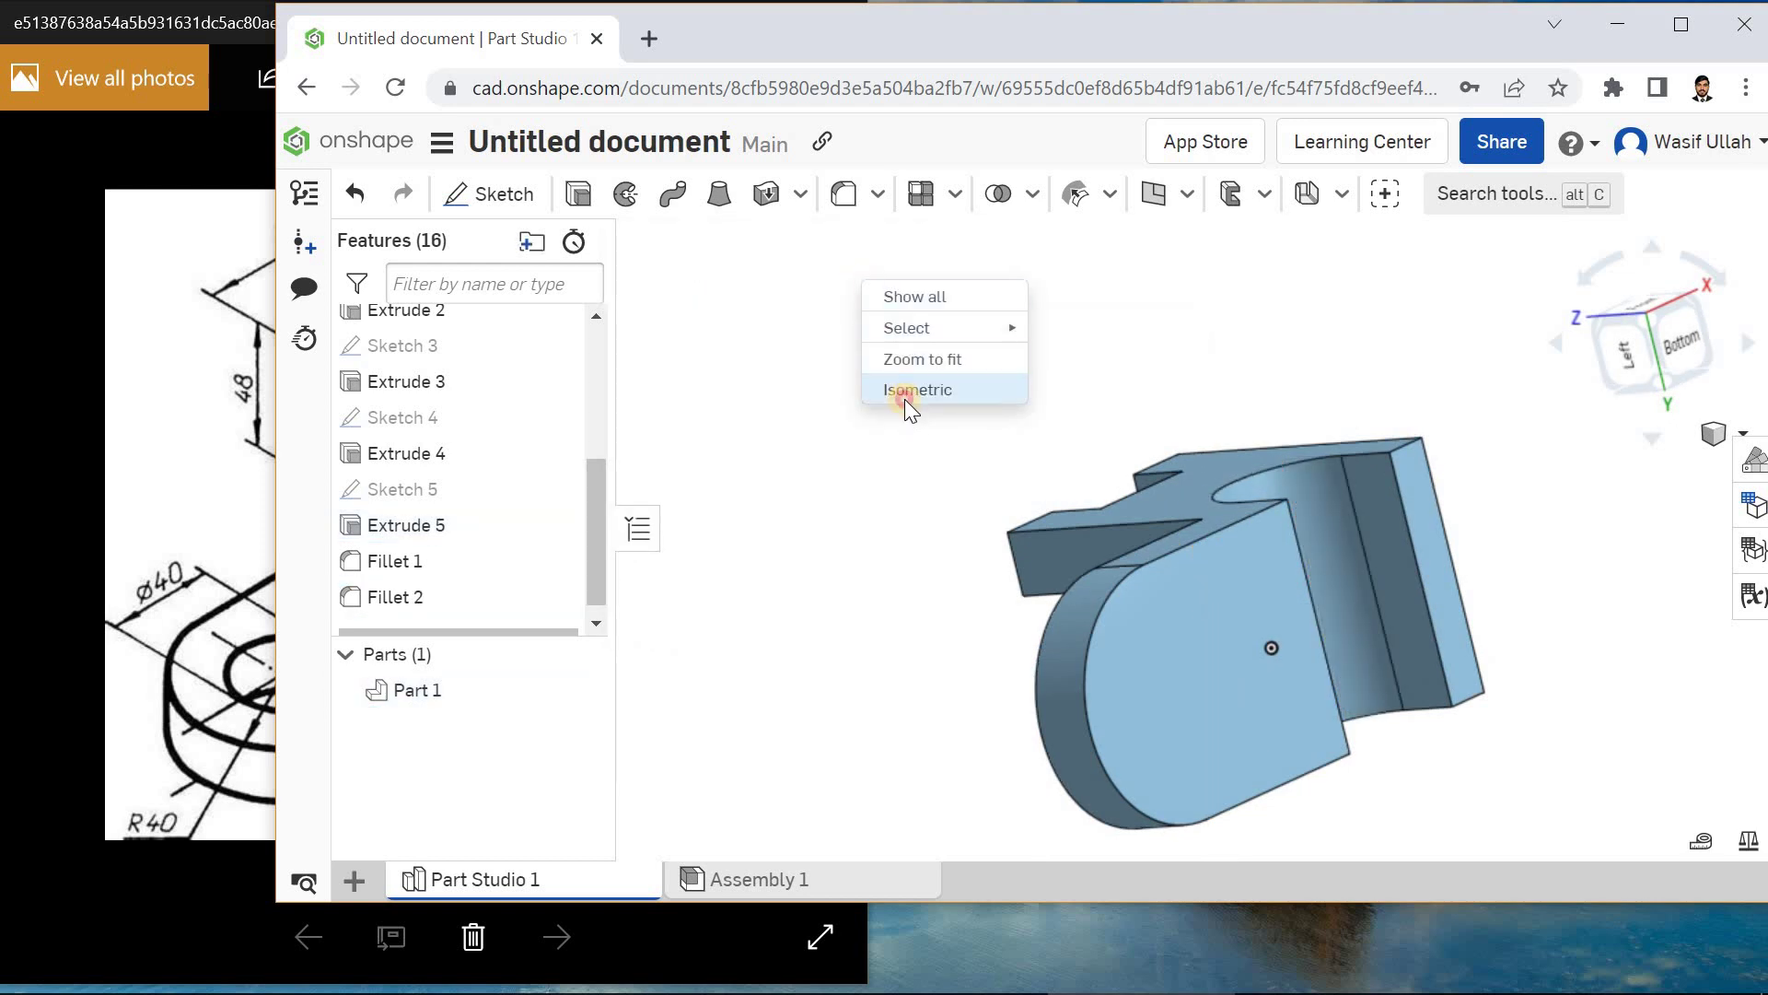
pyautogui.click(904, 400)
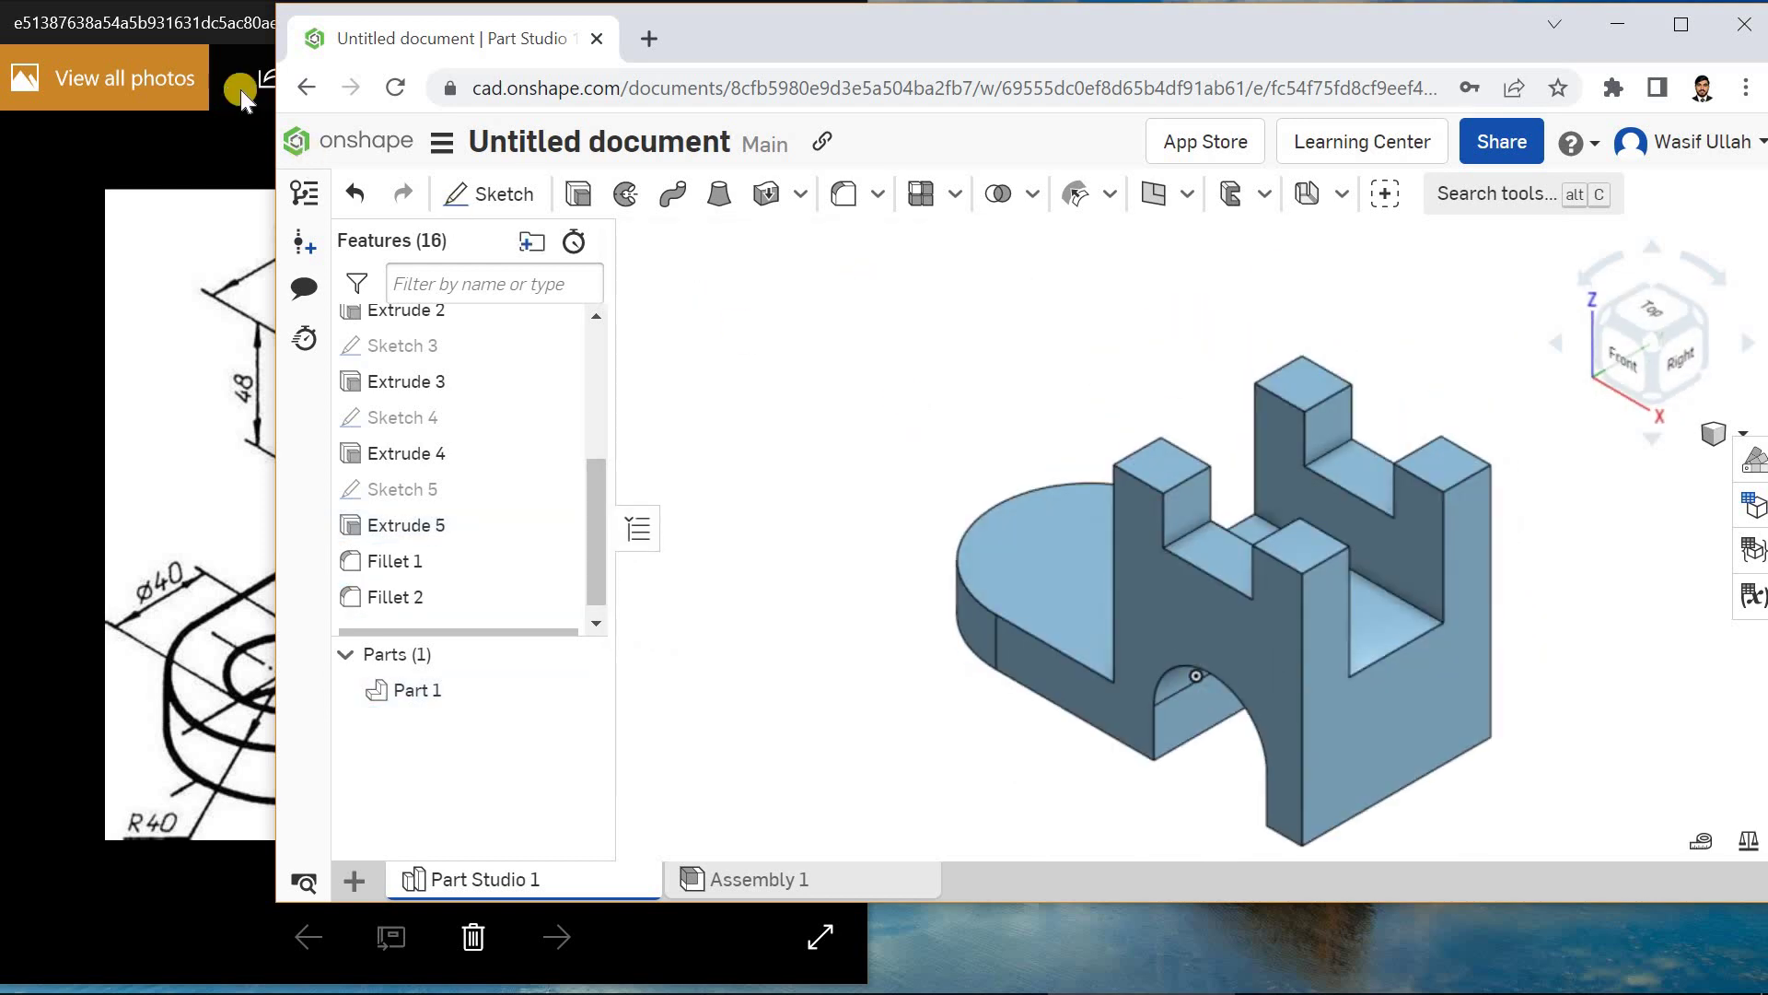
pyautogui.click(214, 34)
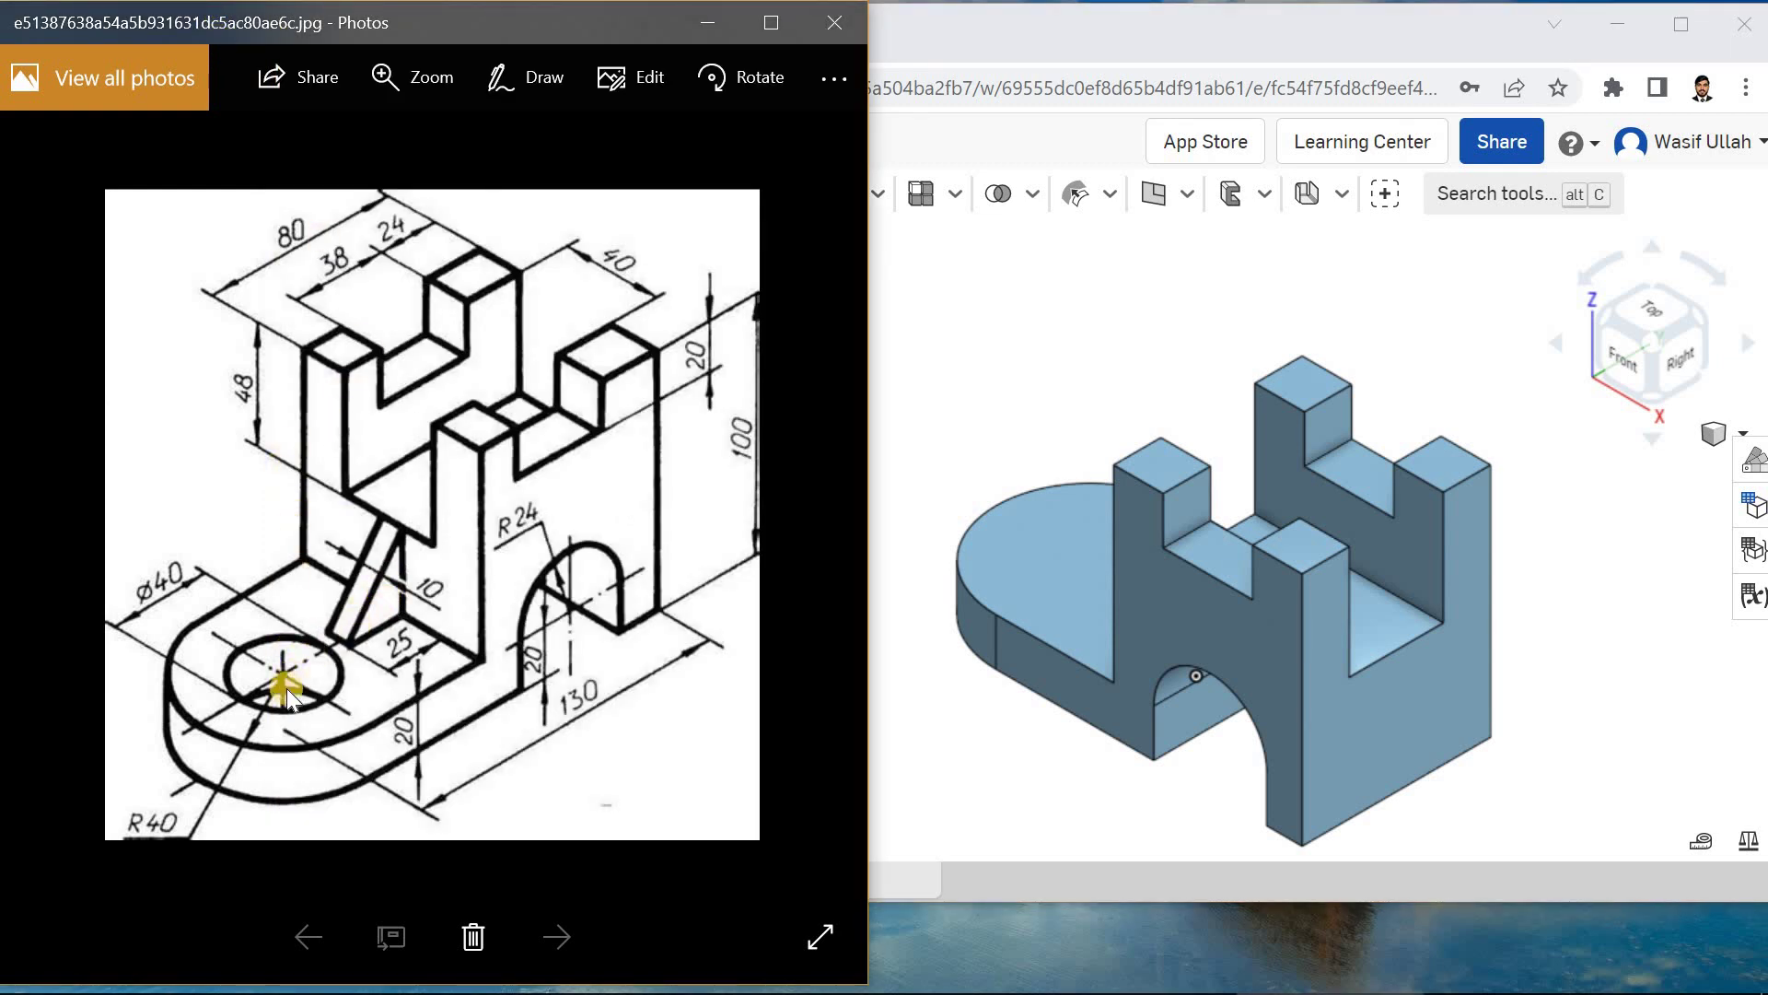
pyautogui.click(1074, 561)
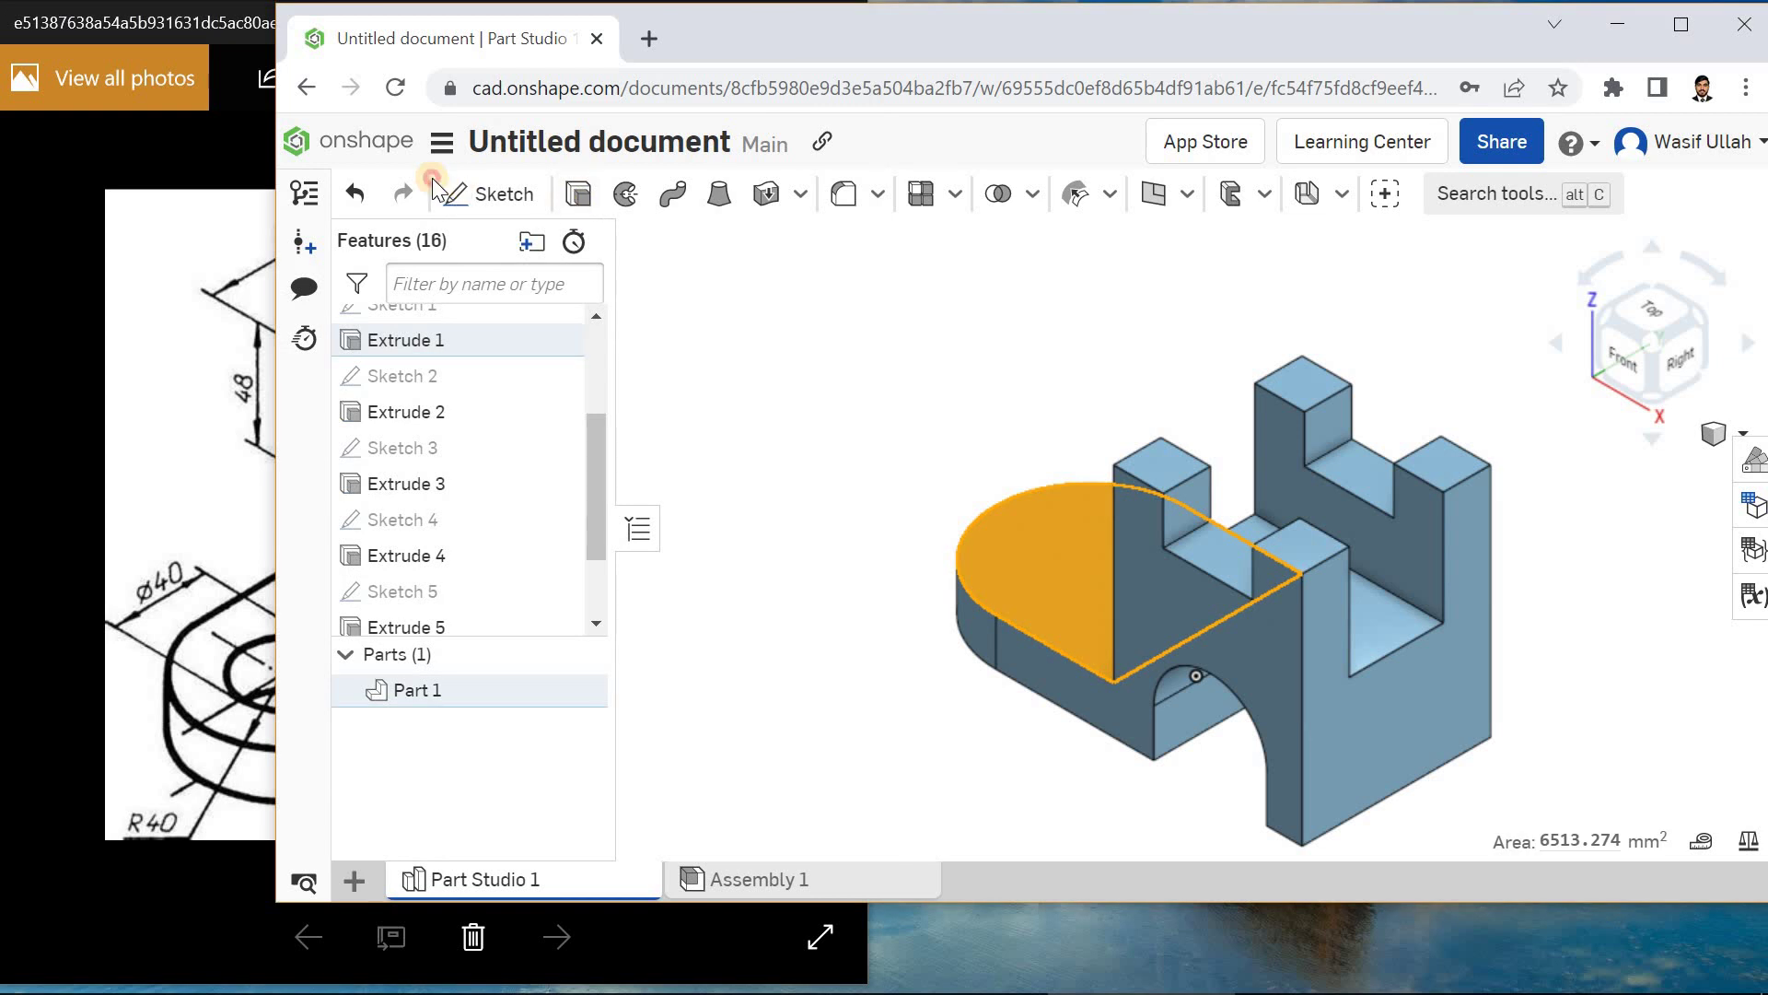
# - Sketch a circle on the base's top face, concentric with the rounded end's arc
pyautogui.click(477, 196)
pyautogui.press('n')
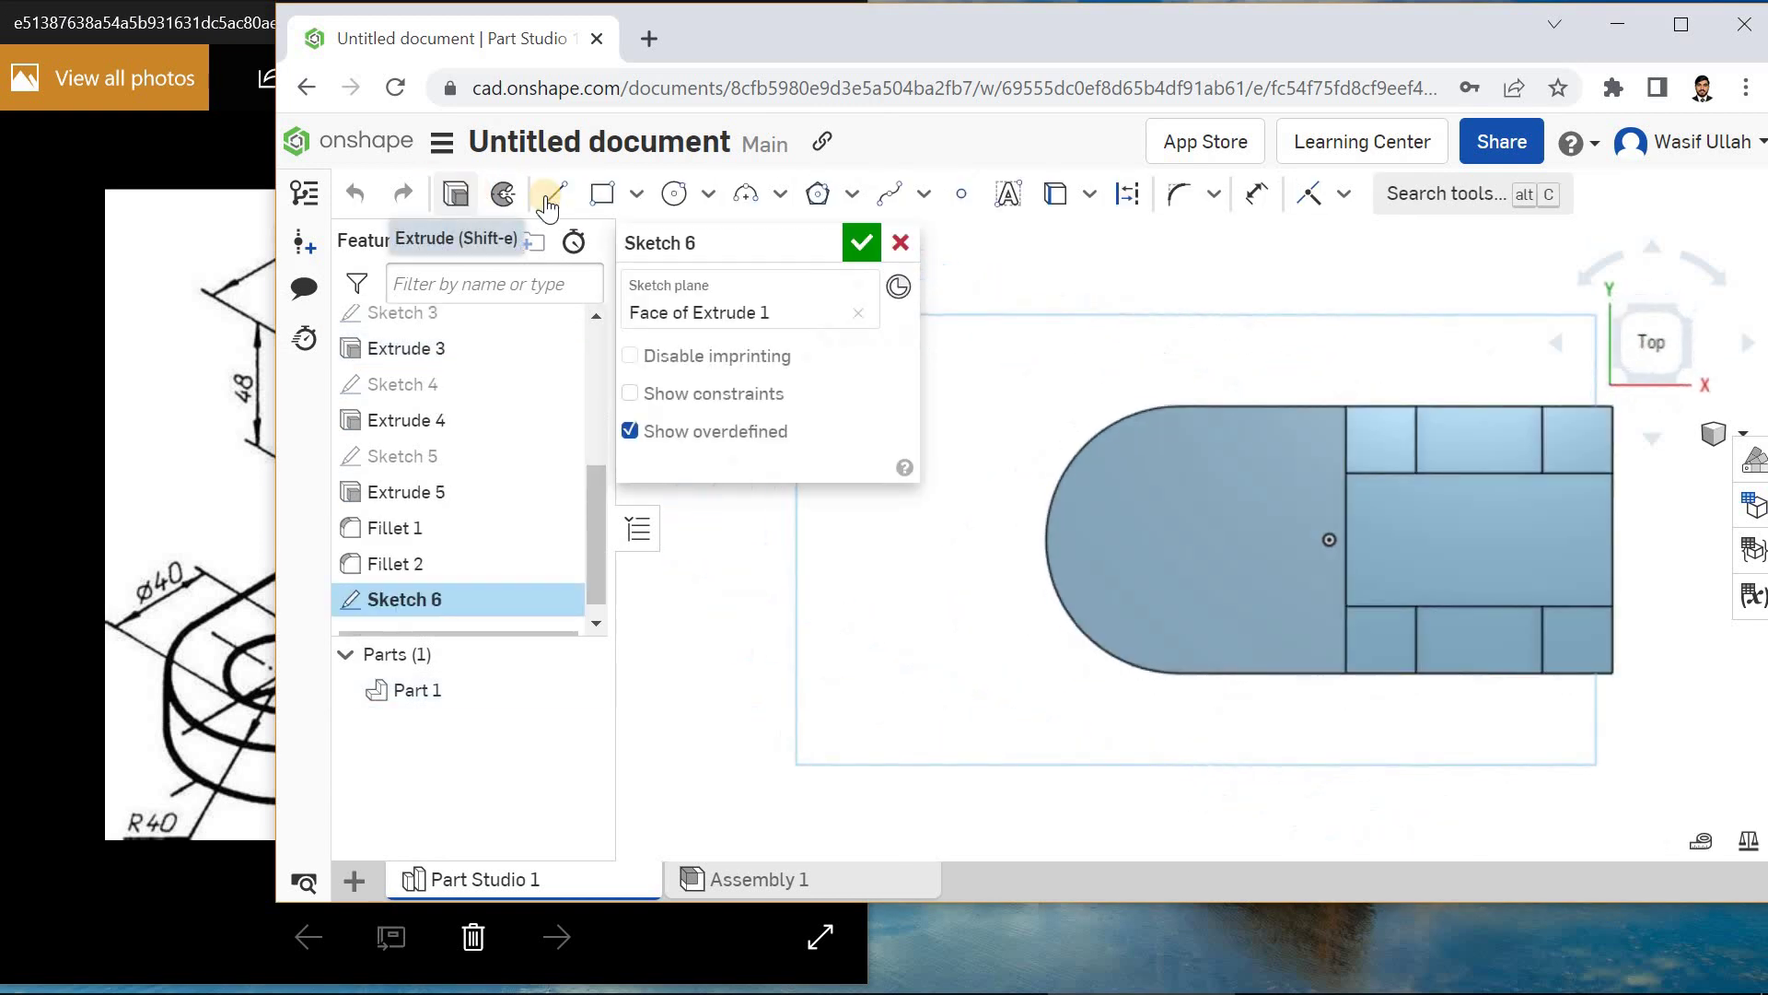
pyautogui.click(679, 194)
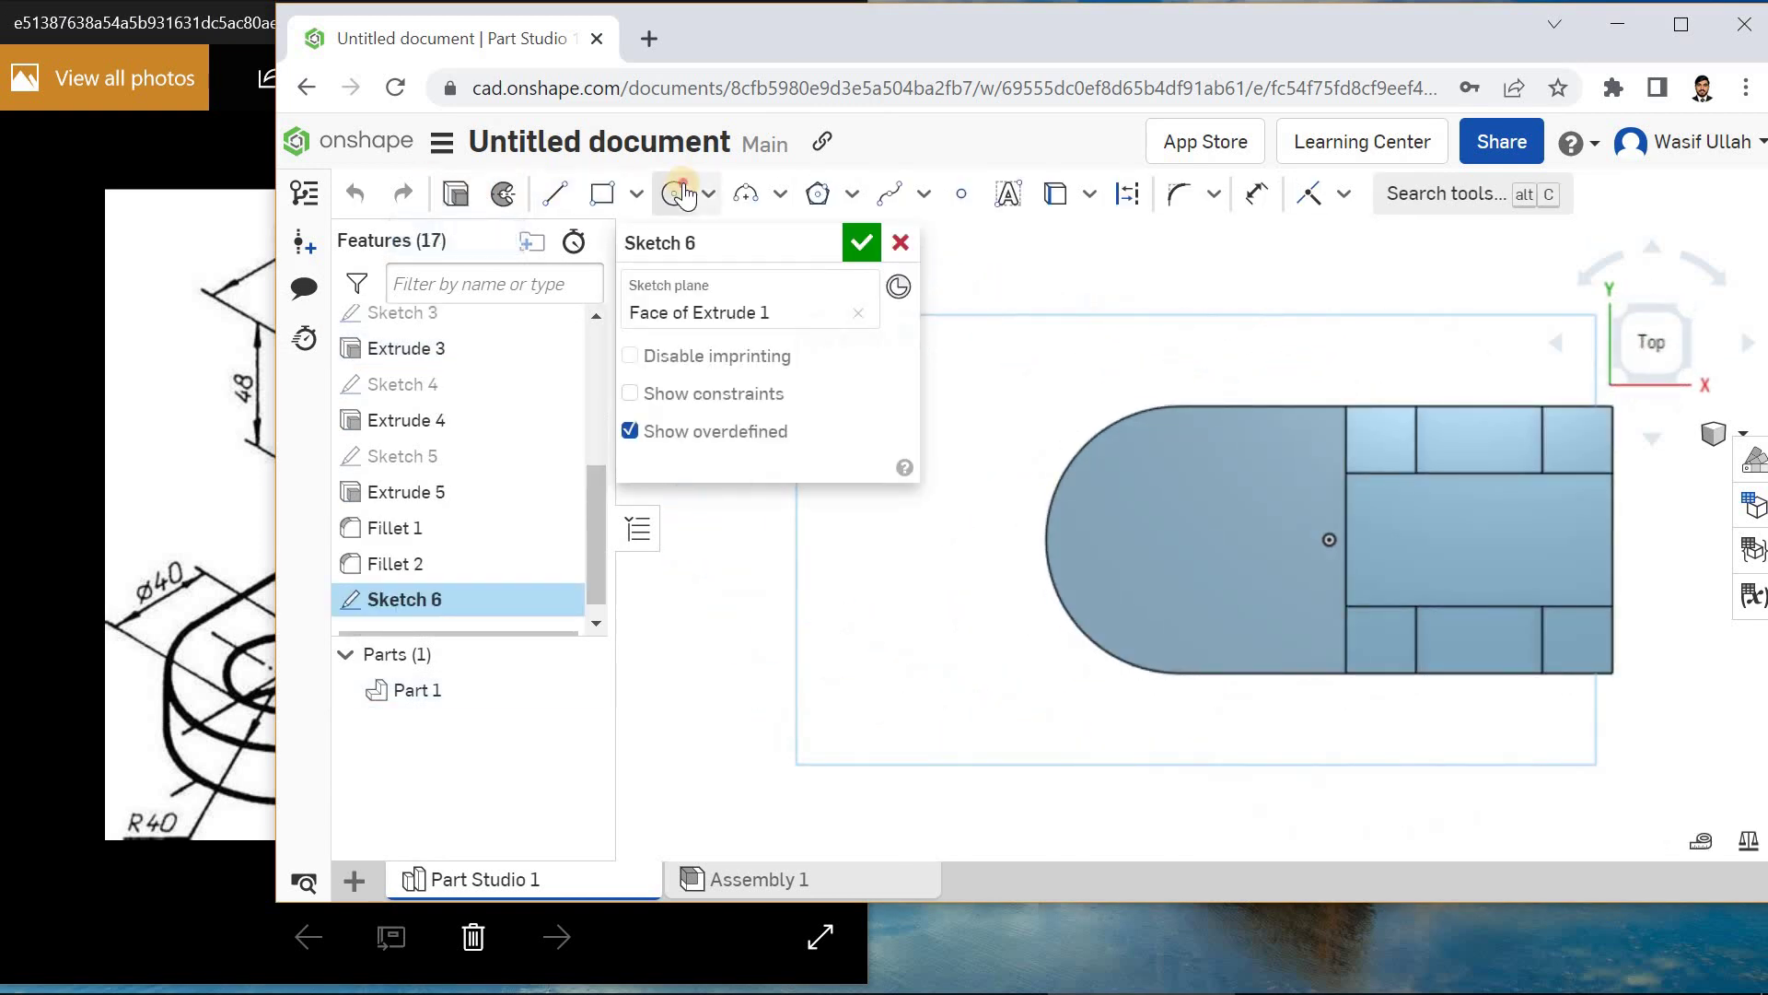
pyautogui.click(1167, 486)
pyautogui.click(1344, 195)
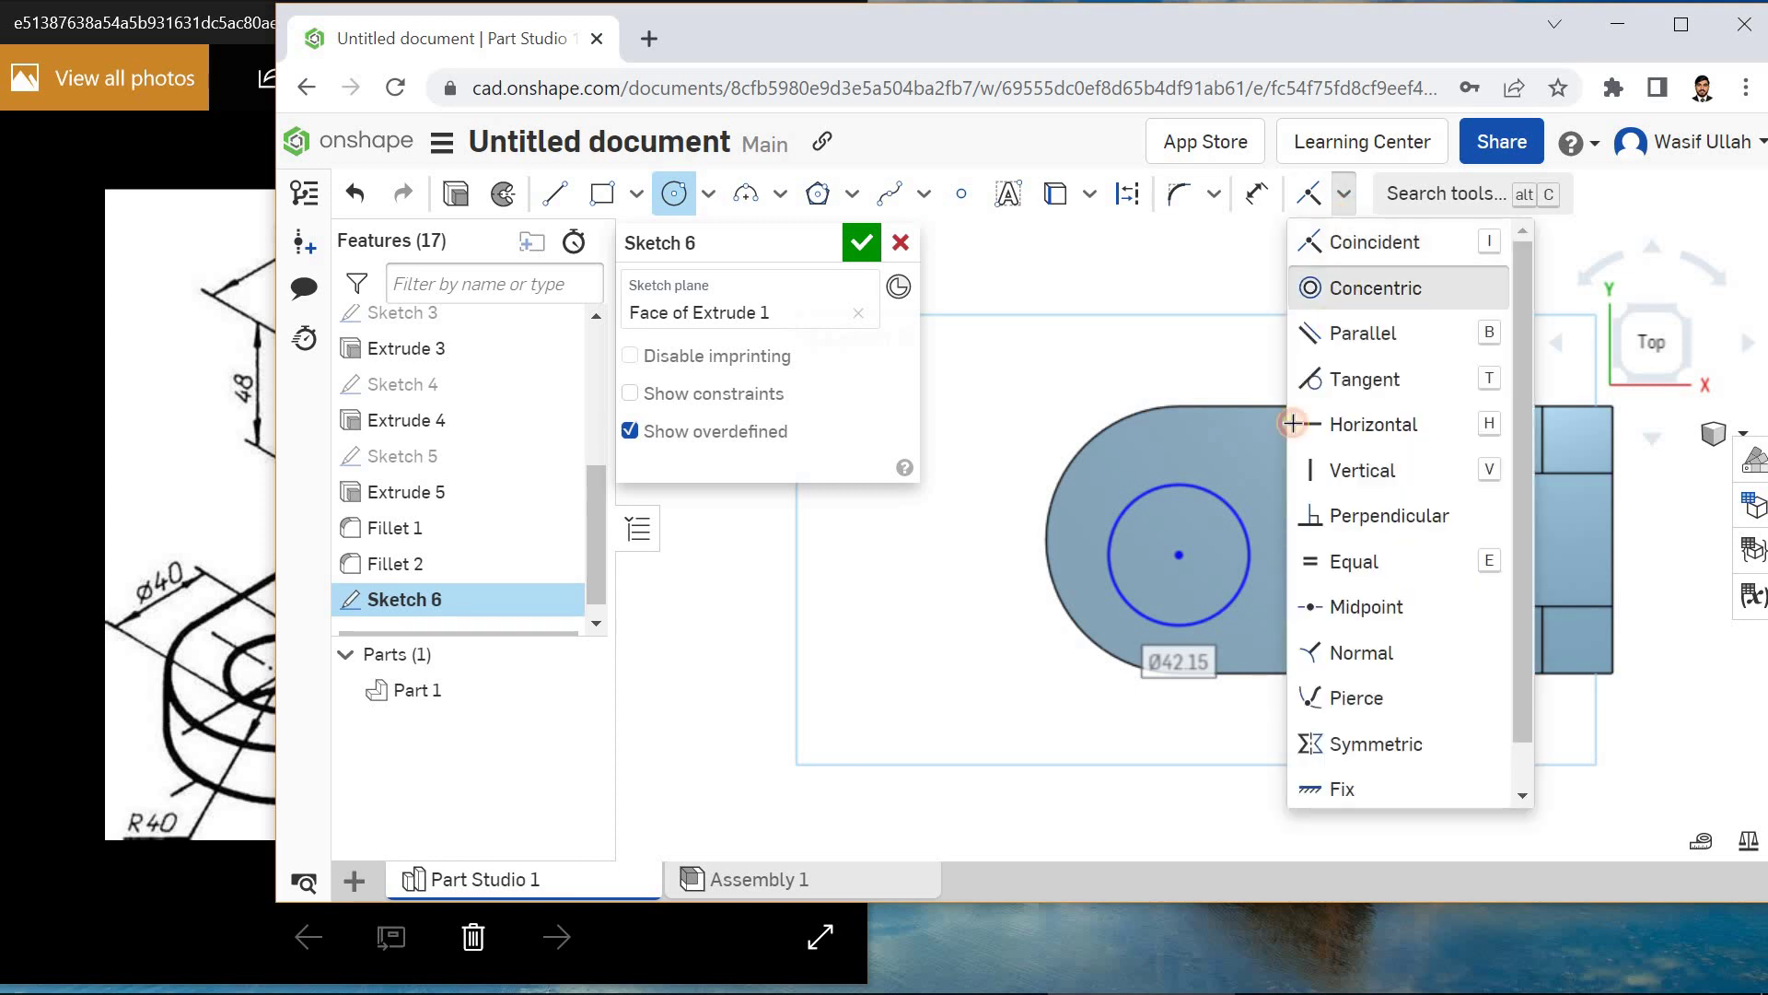
pyautogui.click(1376, 287)
pyautogui.click(1178, 485)
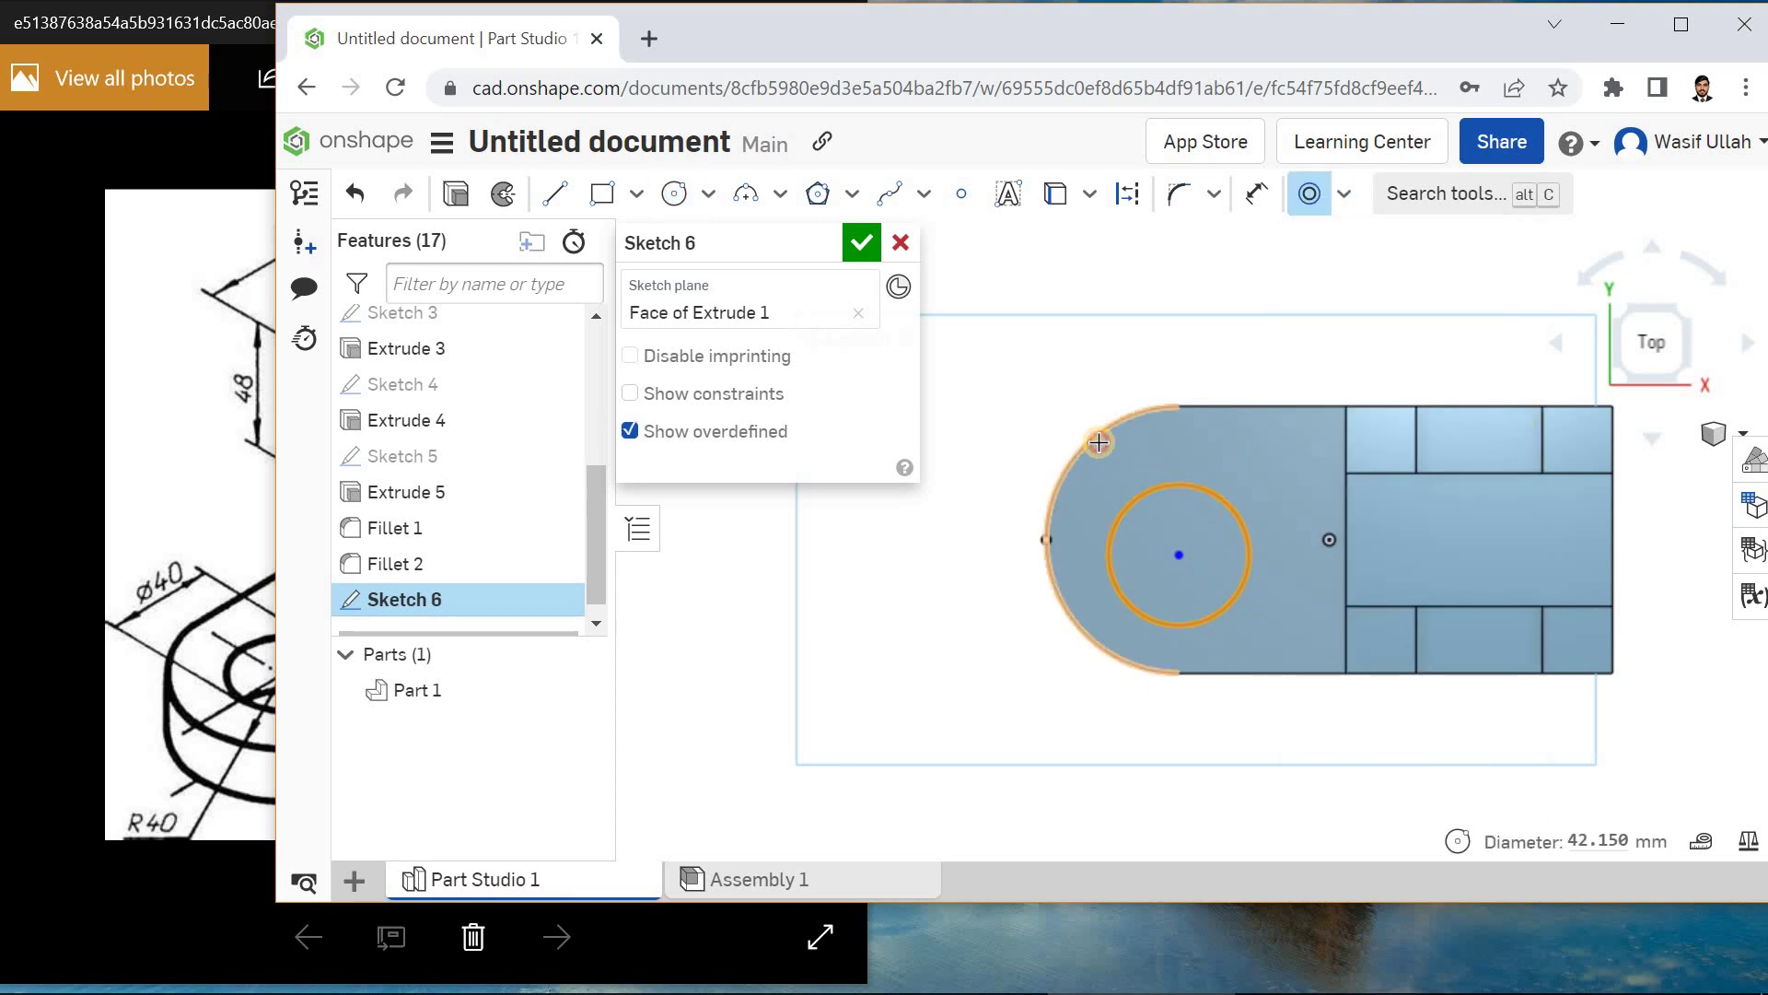
pyautogui.click(1098, 442)
# - Dimension the circle to 40 mm diameter and finish Sketch 6
pyautogui.click(1257, 193)
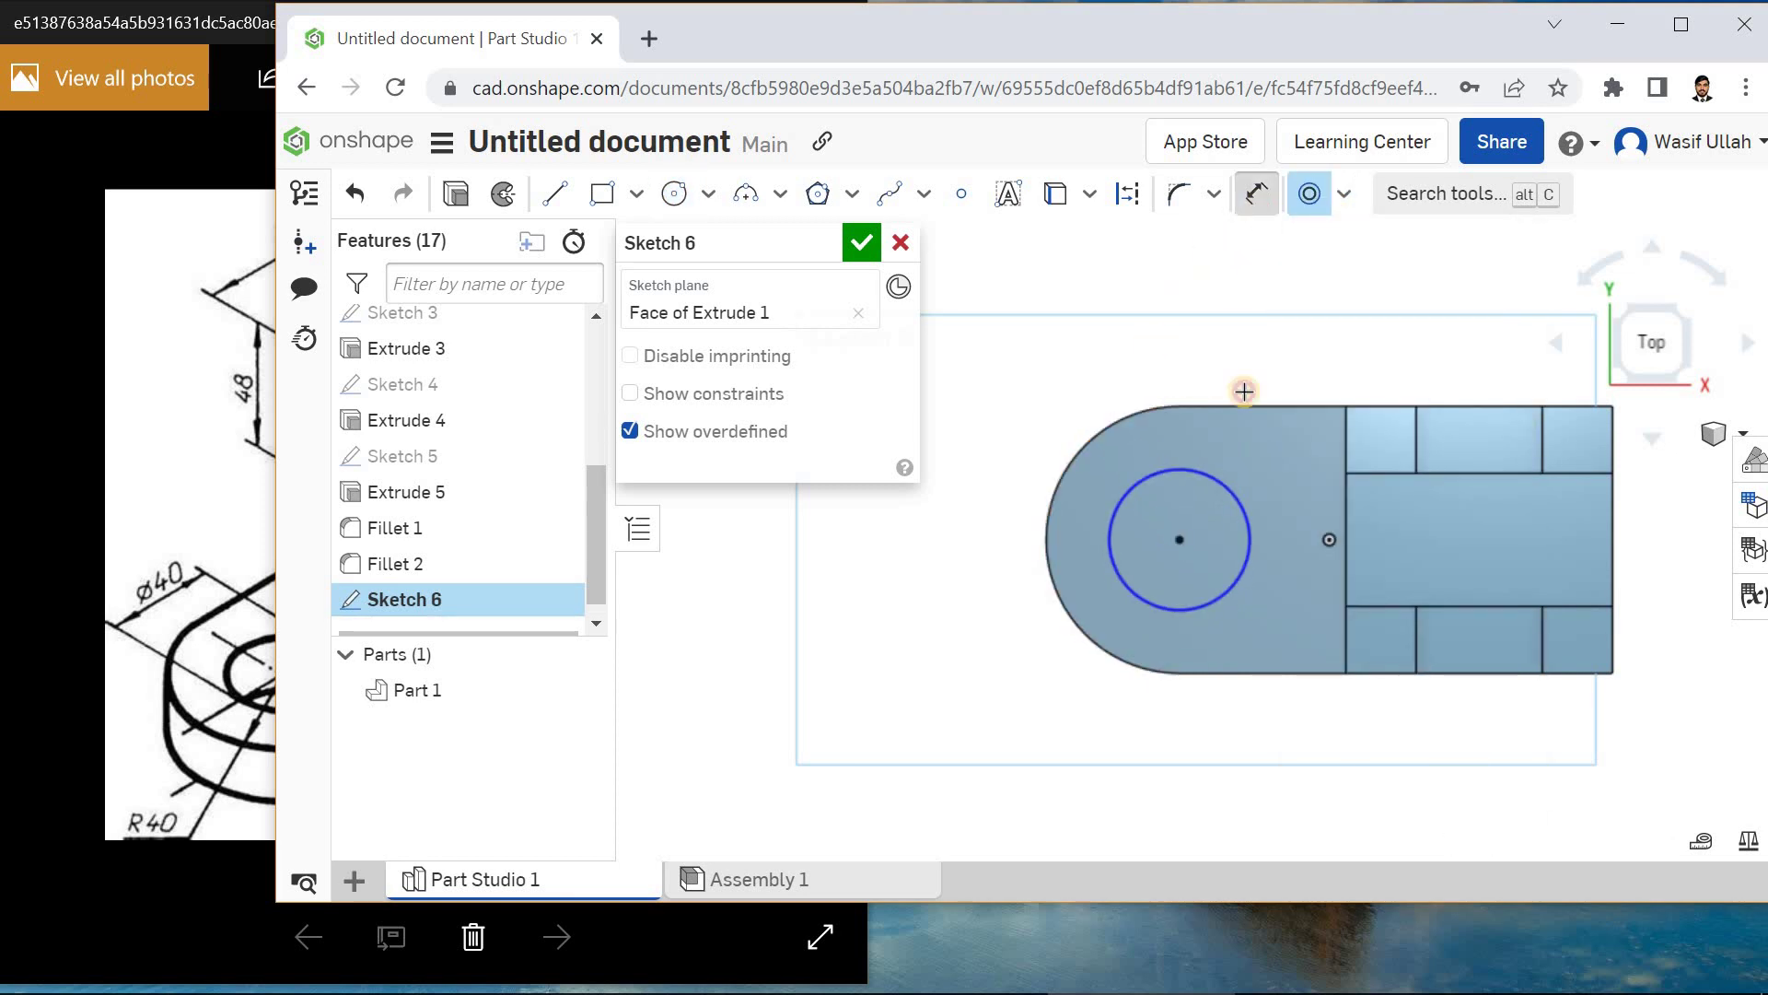
pyautogui.click(1192, 465)
pyautogui.click(1172, 343)
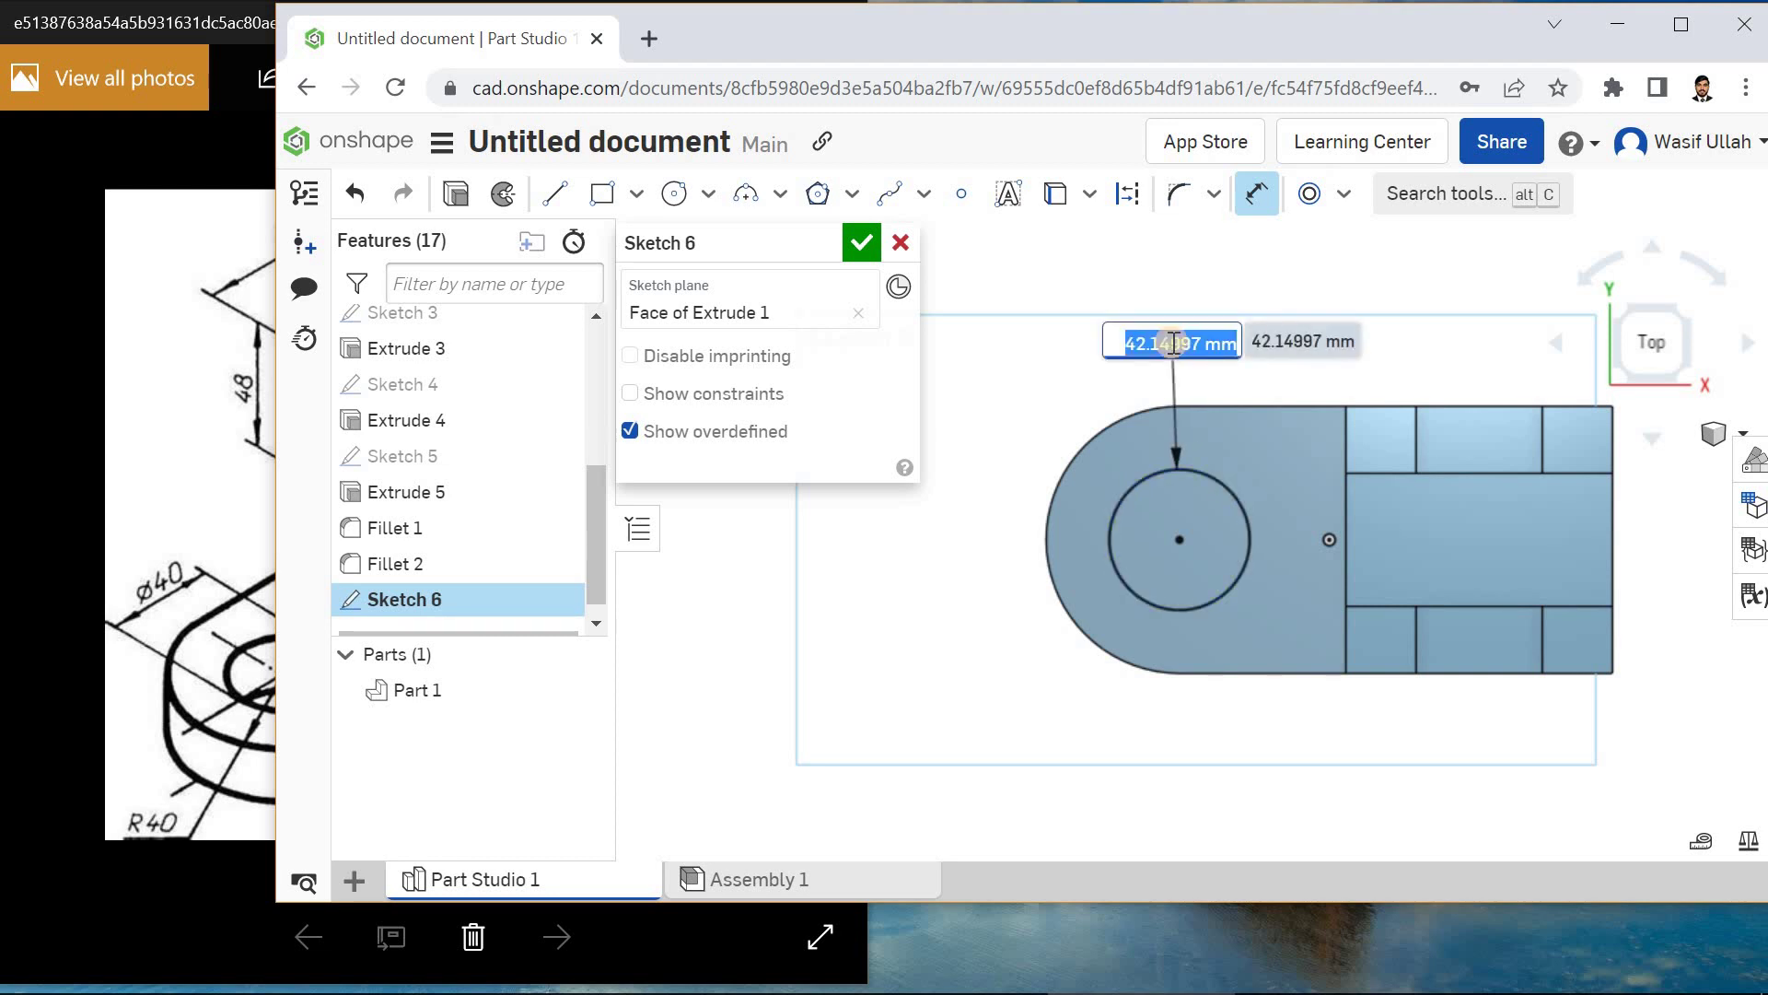
pyautogui.write('40')
pyautogui.press('Return')
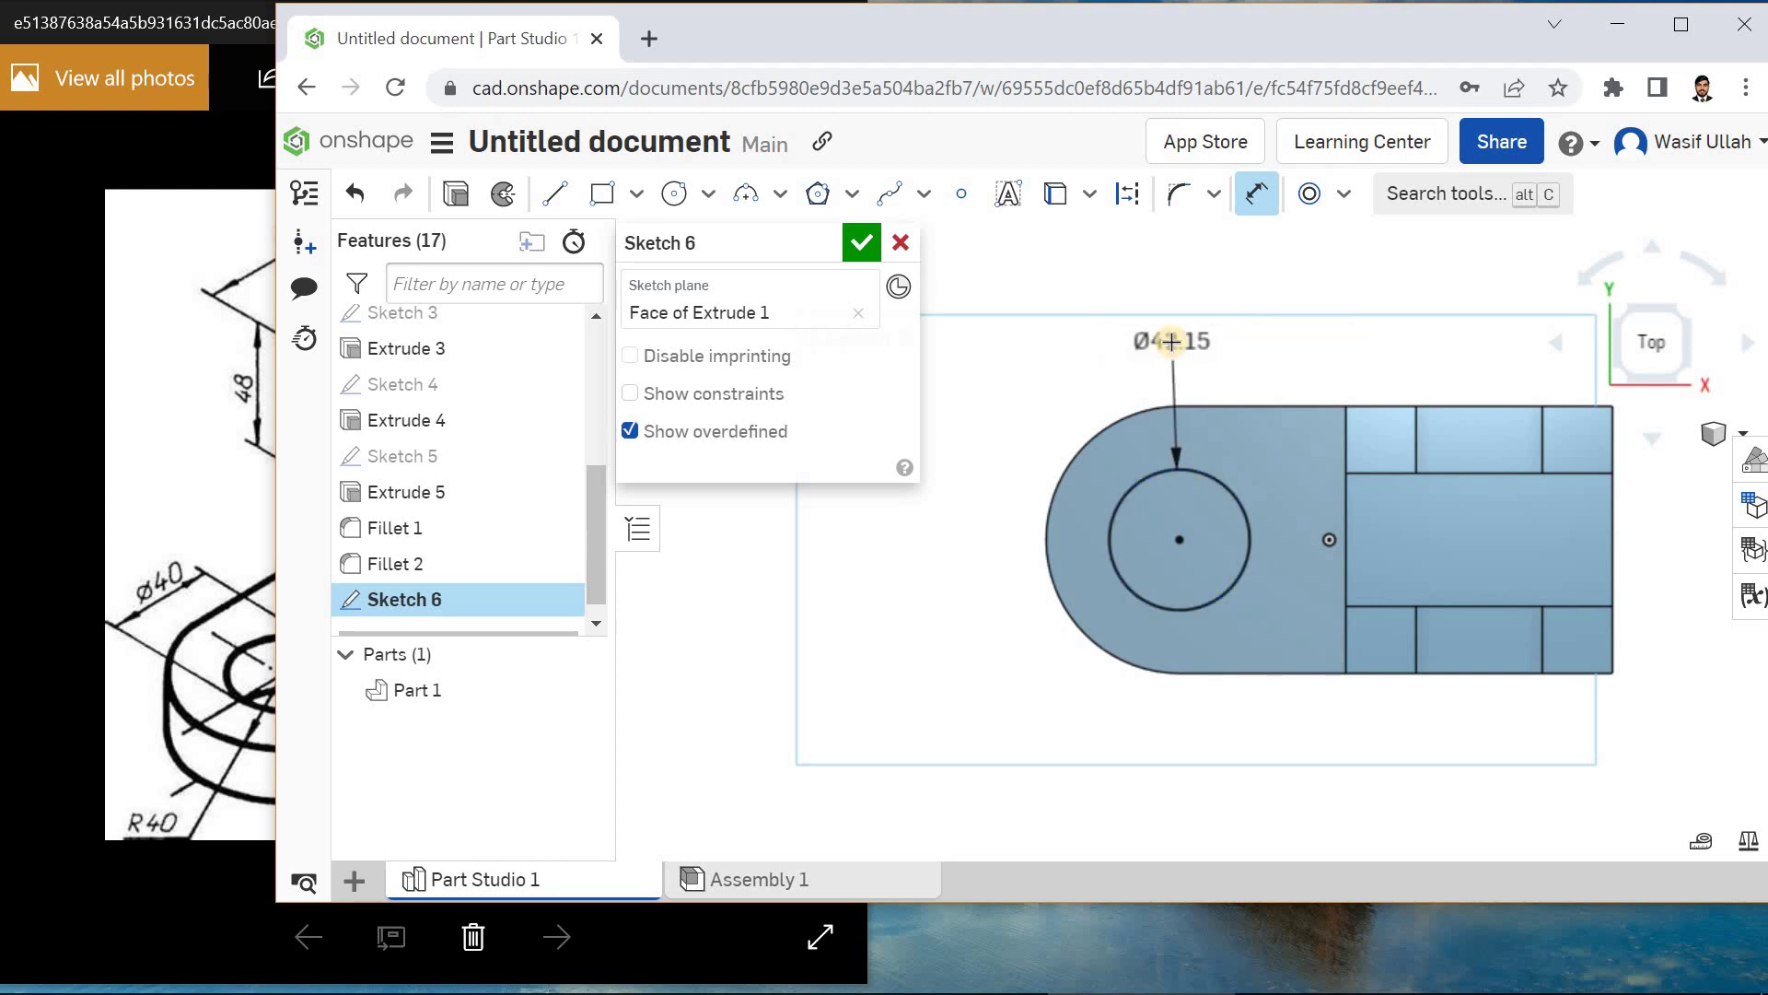
pyautogui.click(863, 243)
# - Cut the 40 mm circle through the whole part with a Remove, Through all extrude
pyautogui.rightClick(810, 317)
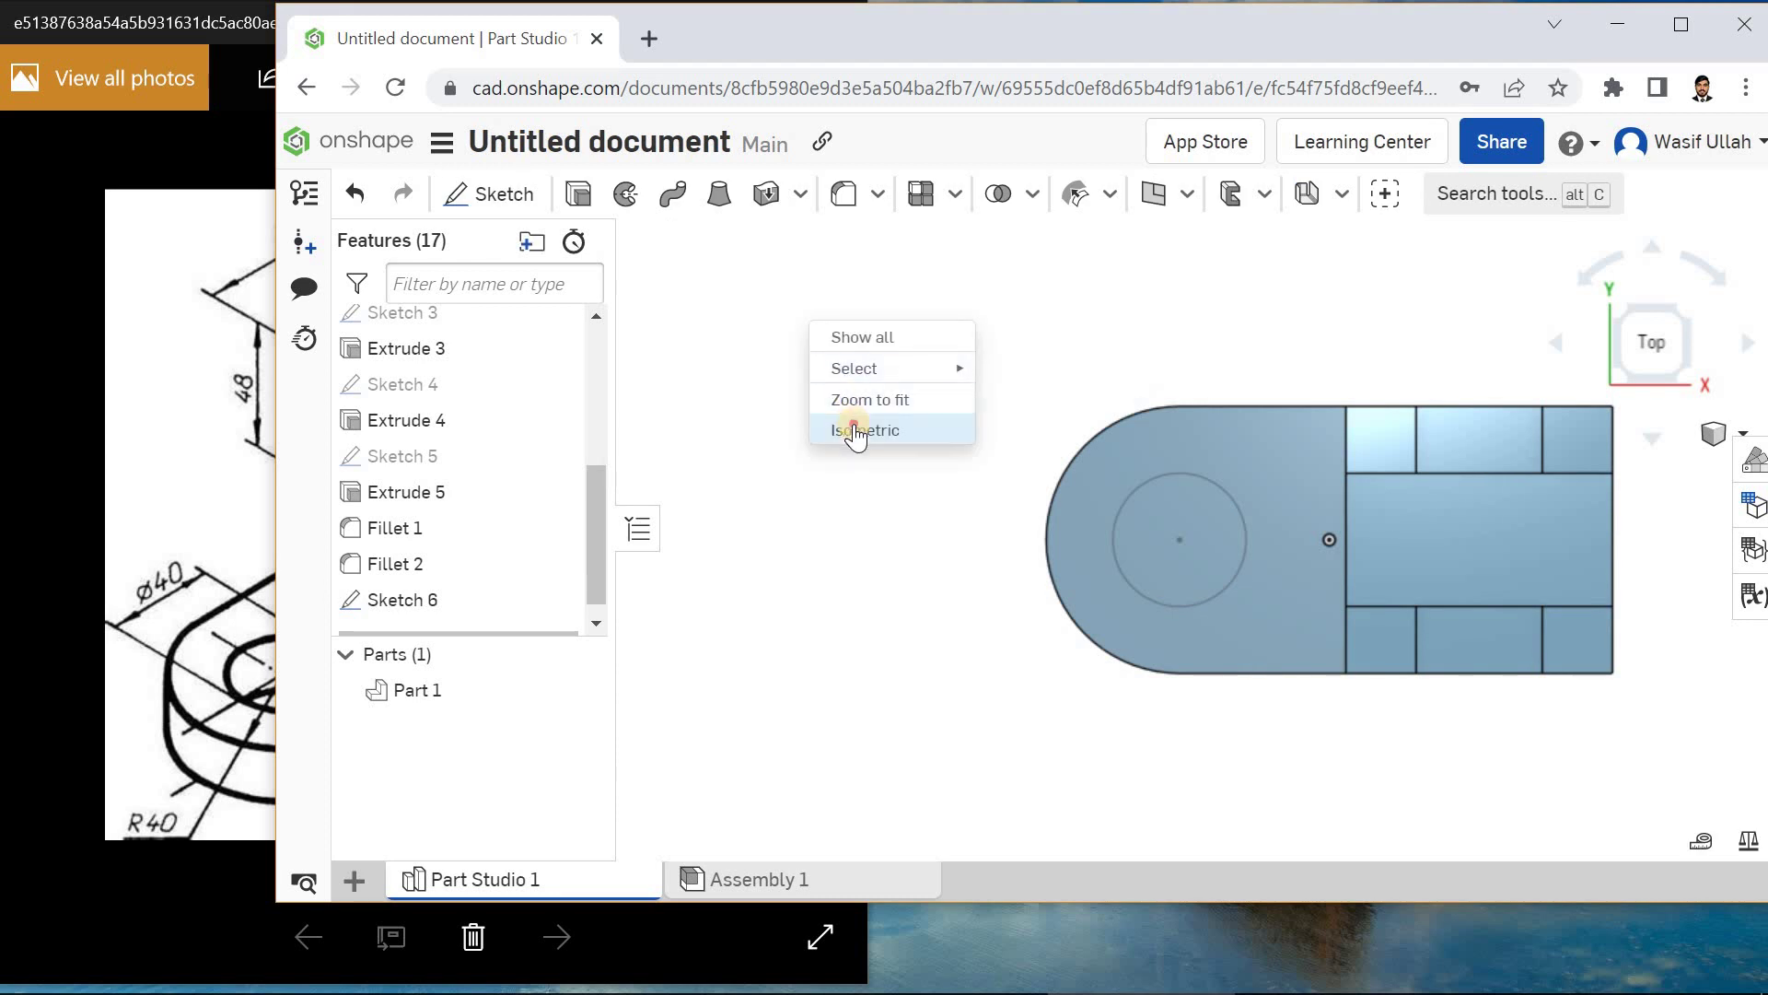
pyautogui.click(851, 426)
pyautogui.click(579, 193)
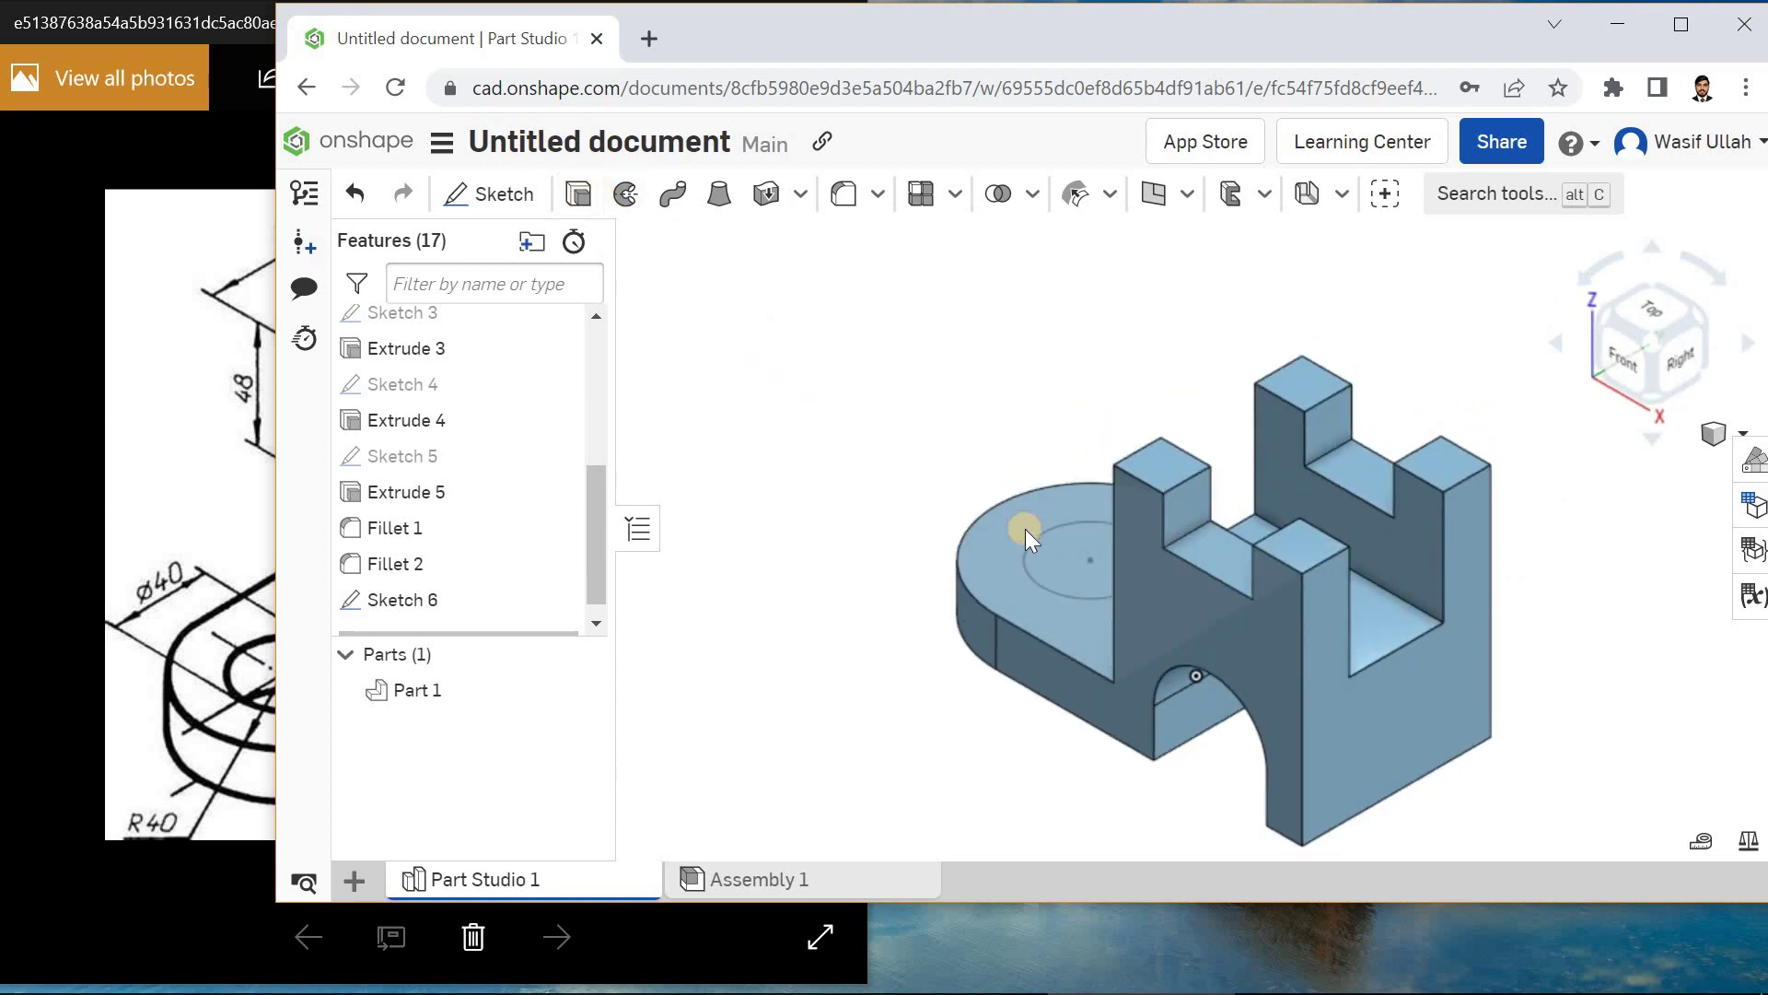
pyautogui.click(1037, 550)
pyautogui.click(781, 316)
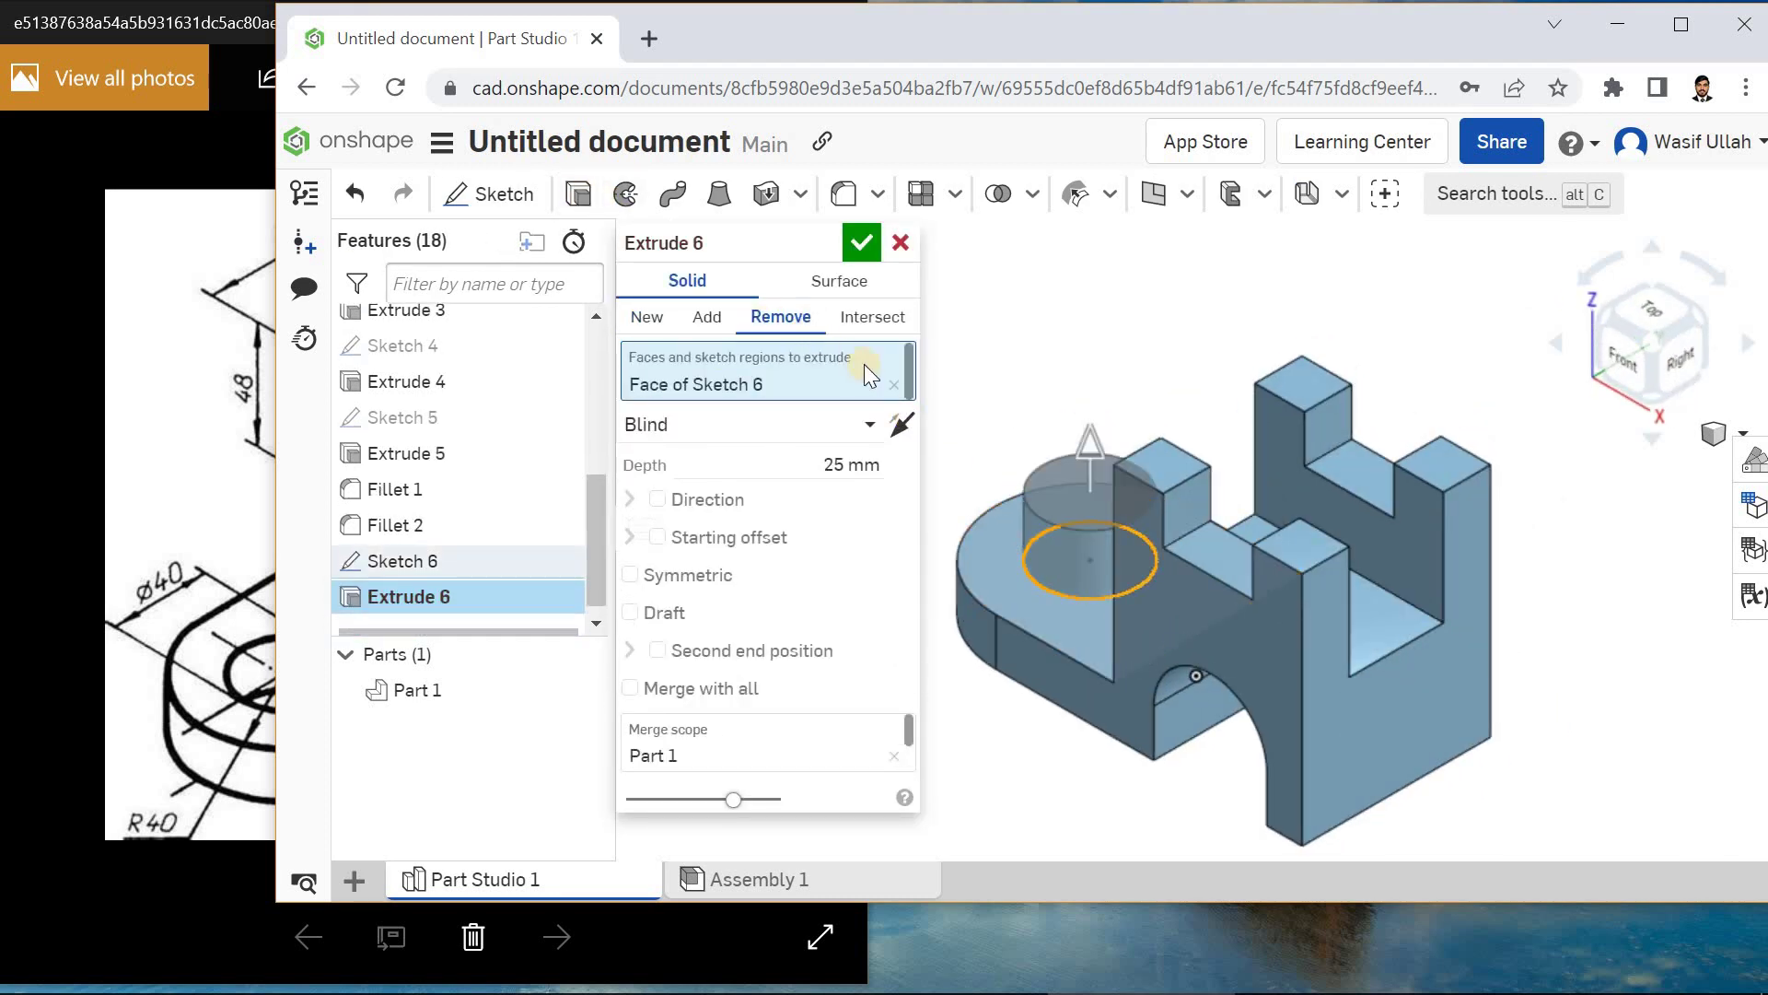
pyautogui.click(836, 438)
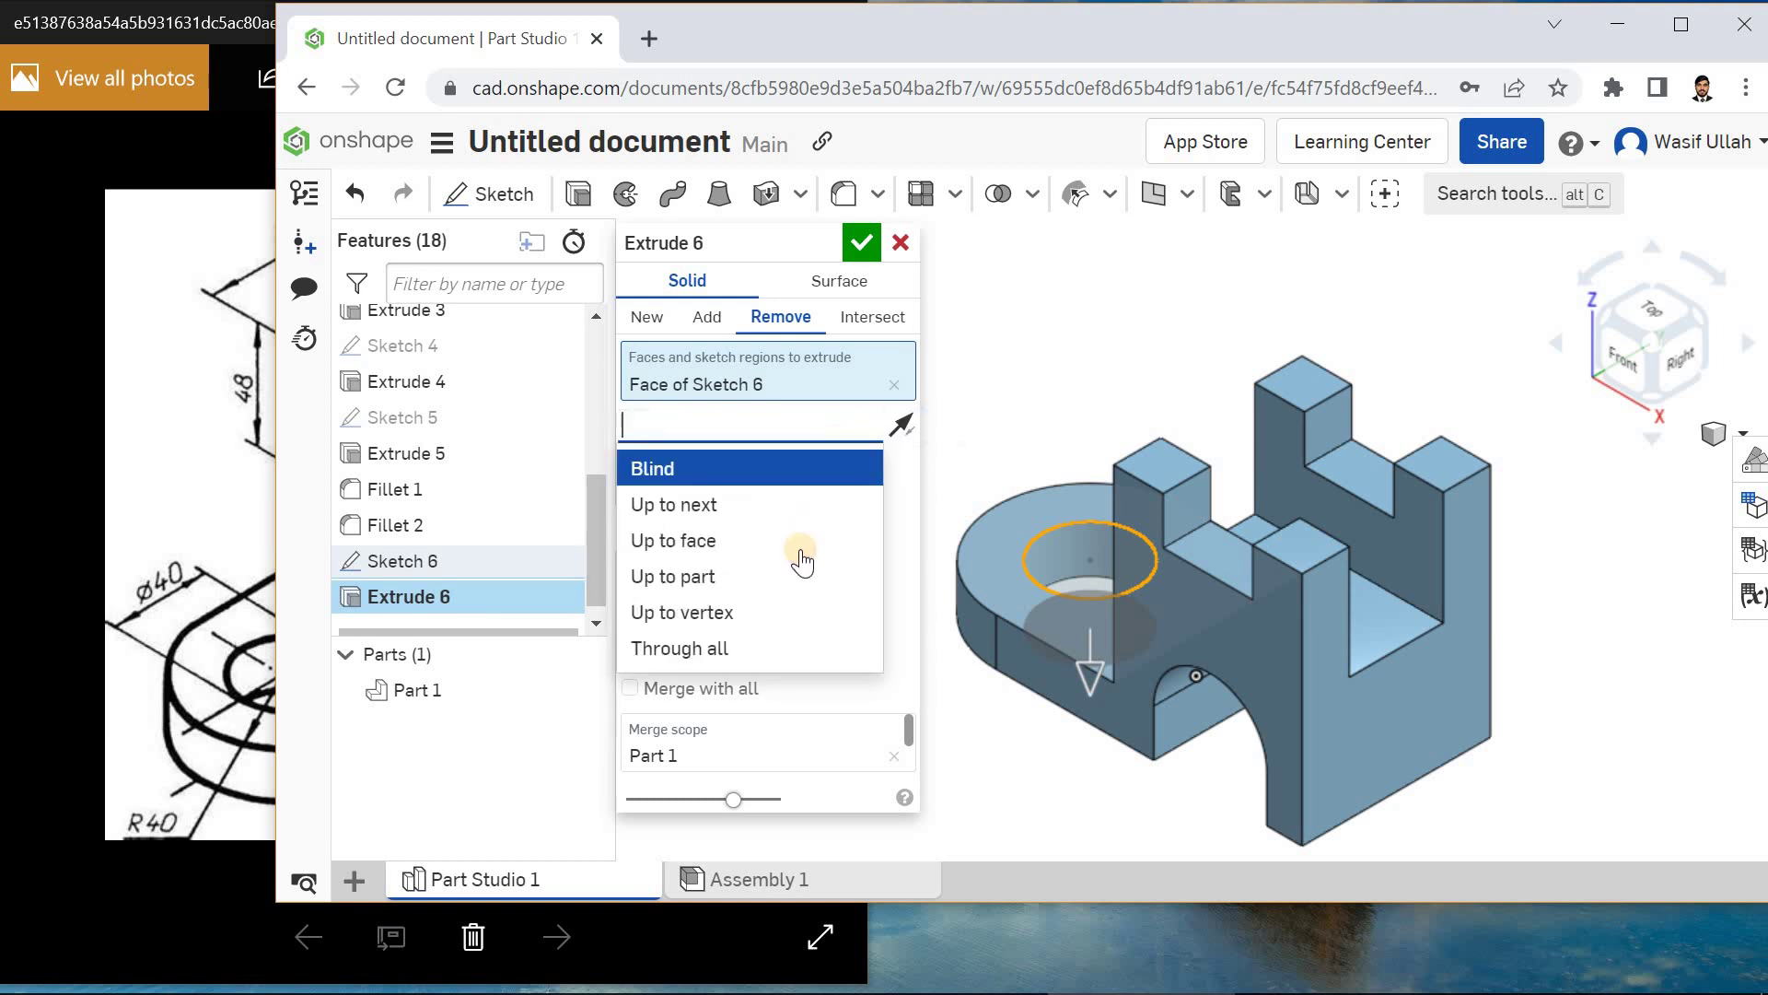
pyautogui.click(787, 649)
pyautogui.click(859, 244)
pyautogui.rightClick(847, 273)
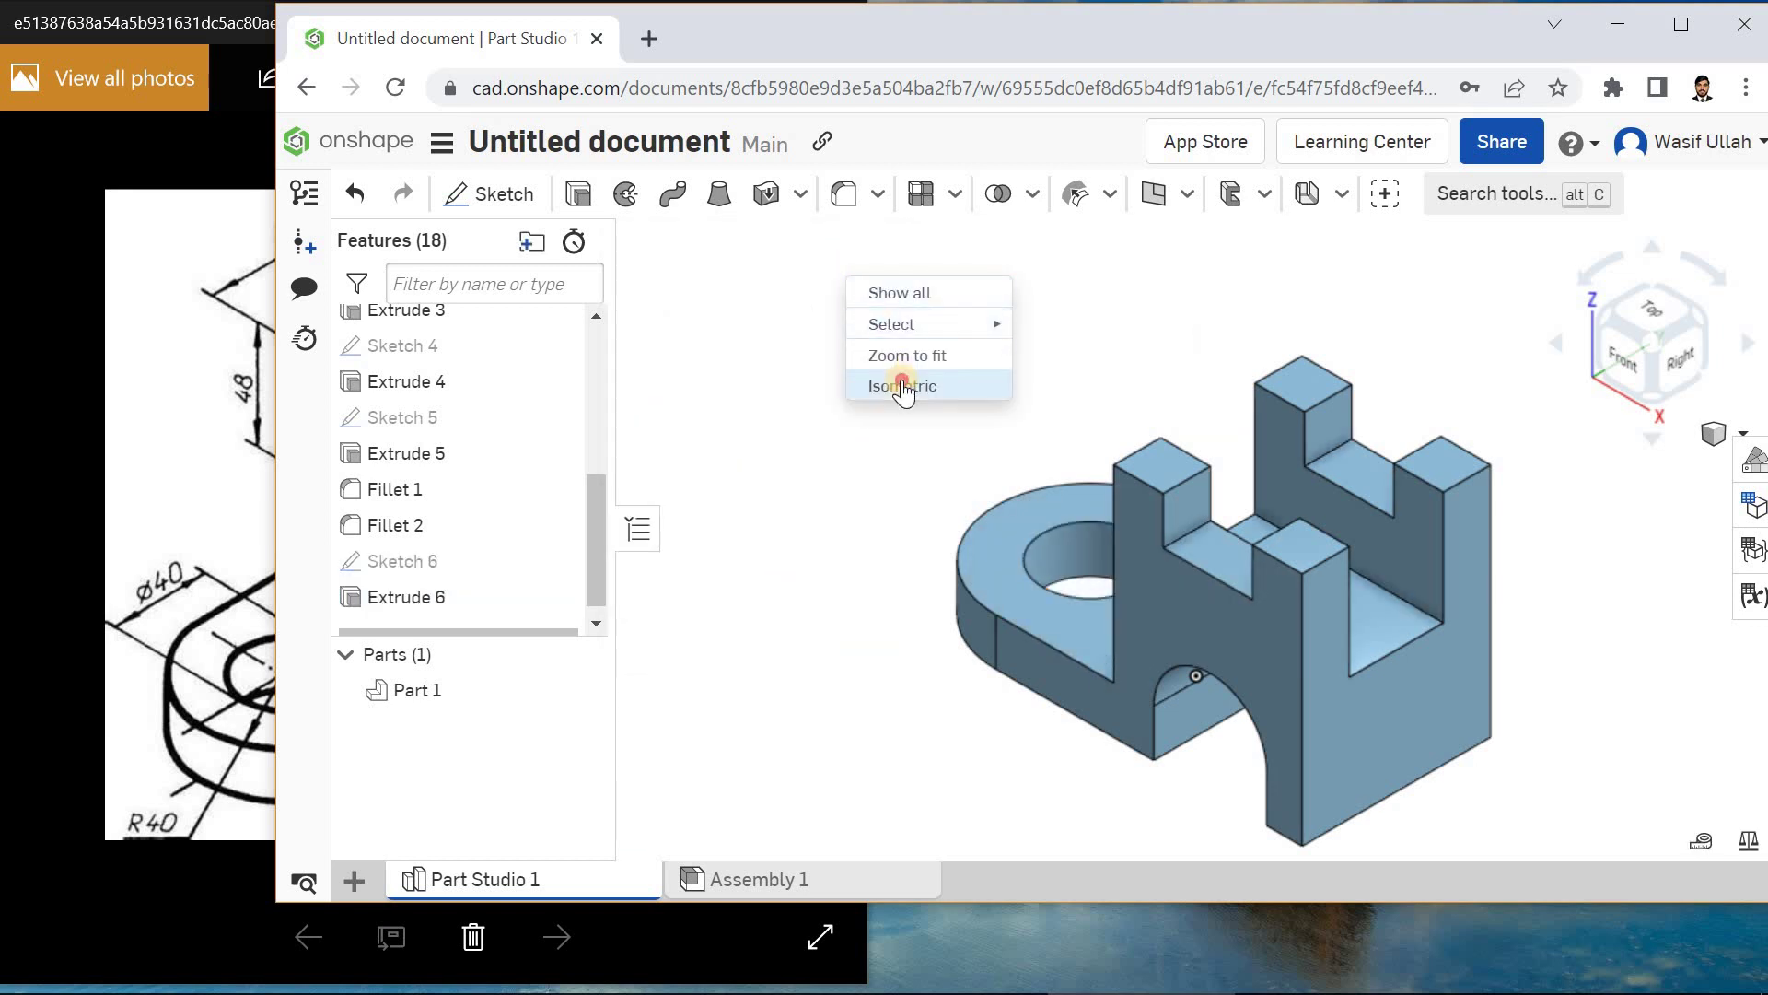
pyautogui.click(805, 344)
pyautogui.click(238, 37)
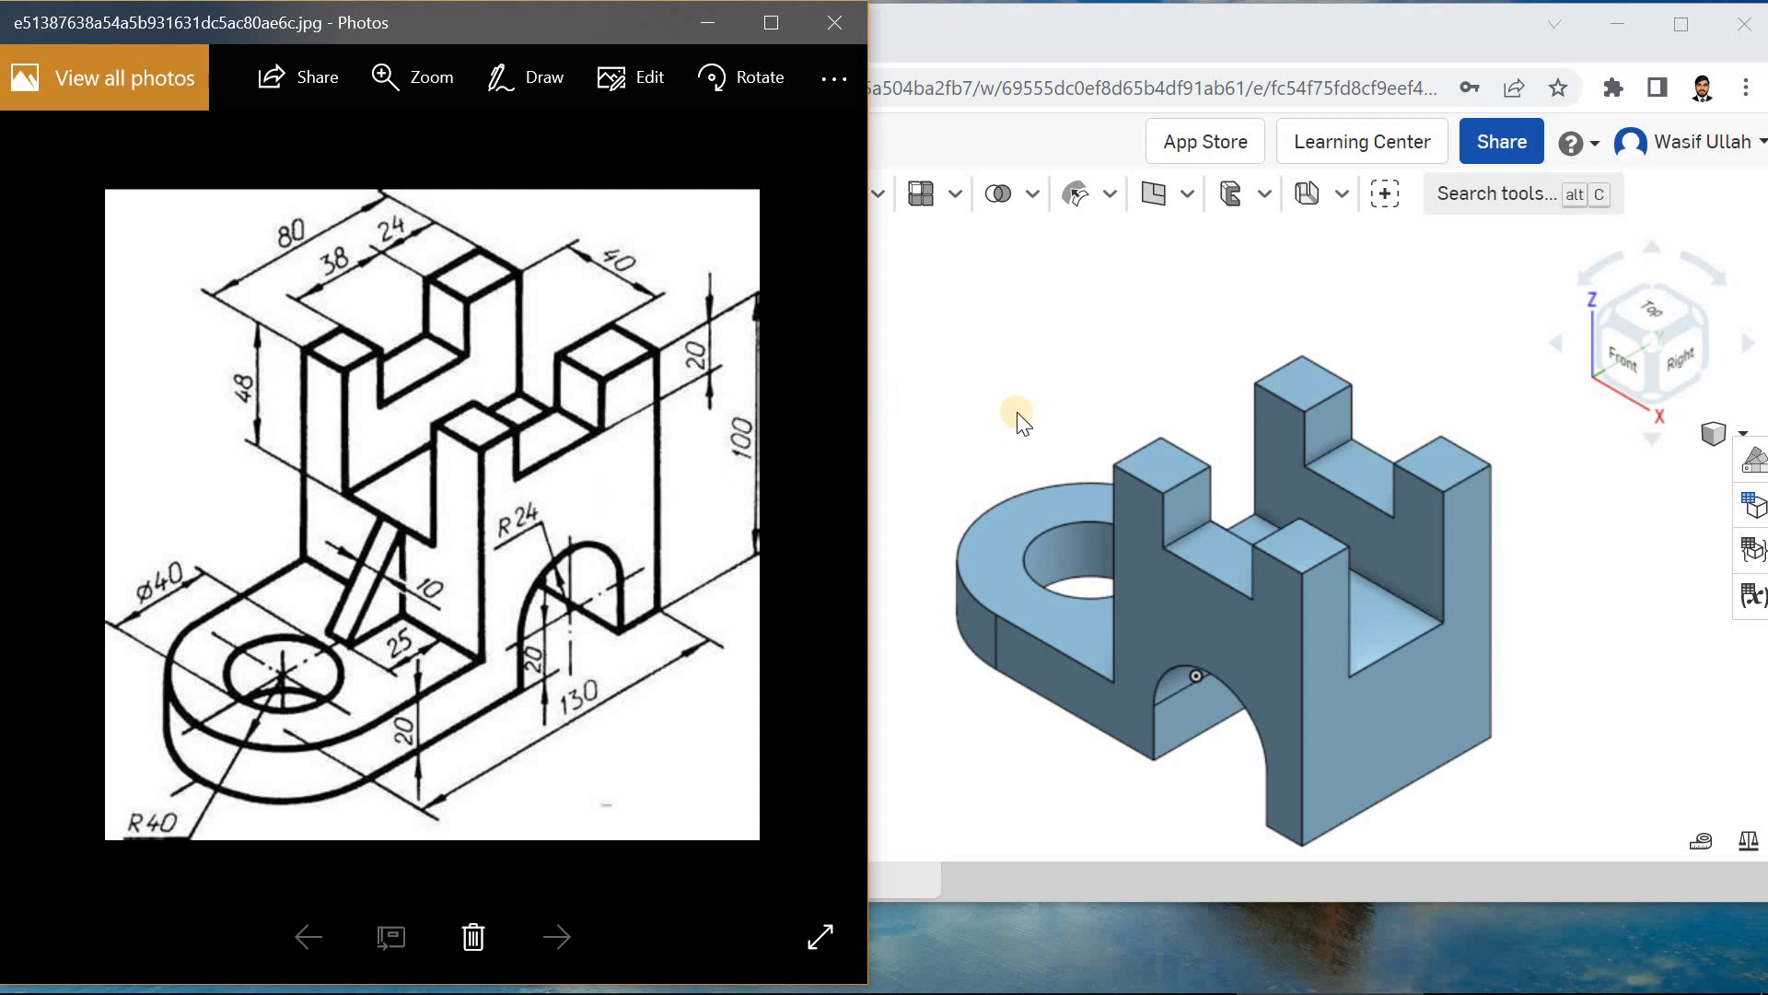
# - On the Front plane, sketch a triangular rib outline against the upright wall and base
pyautogui.click(968, 25)
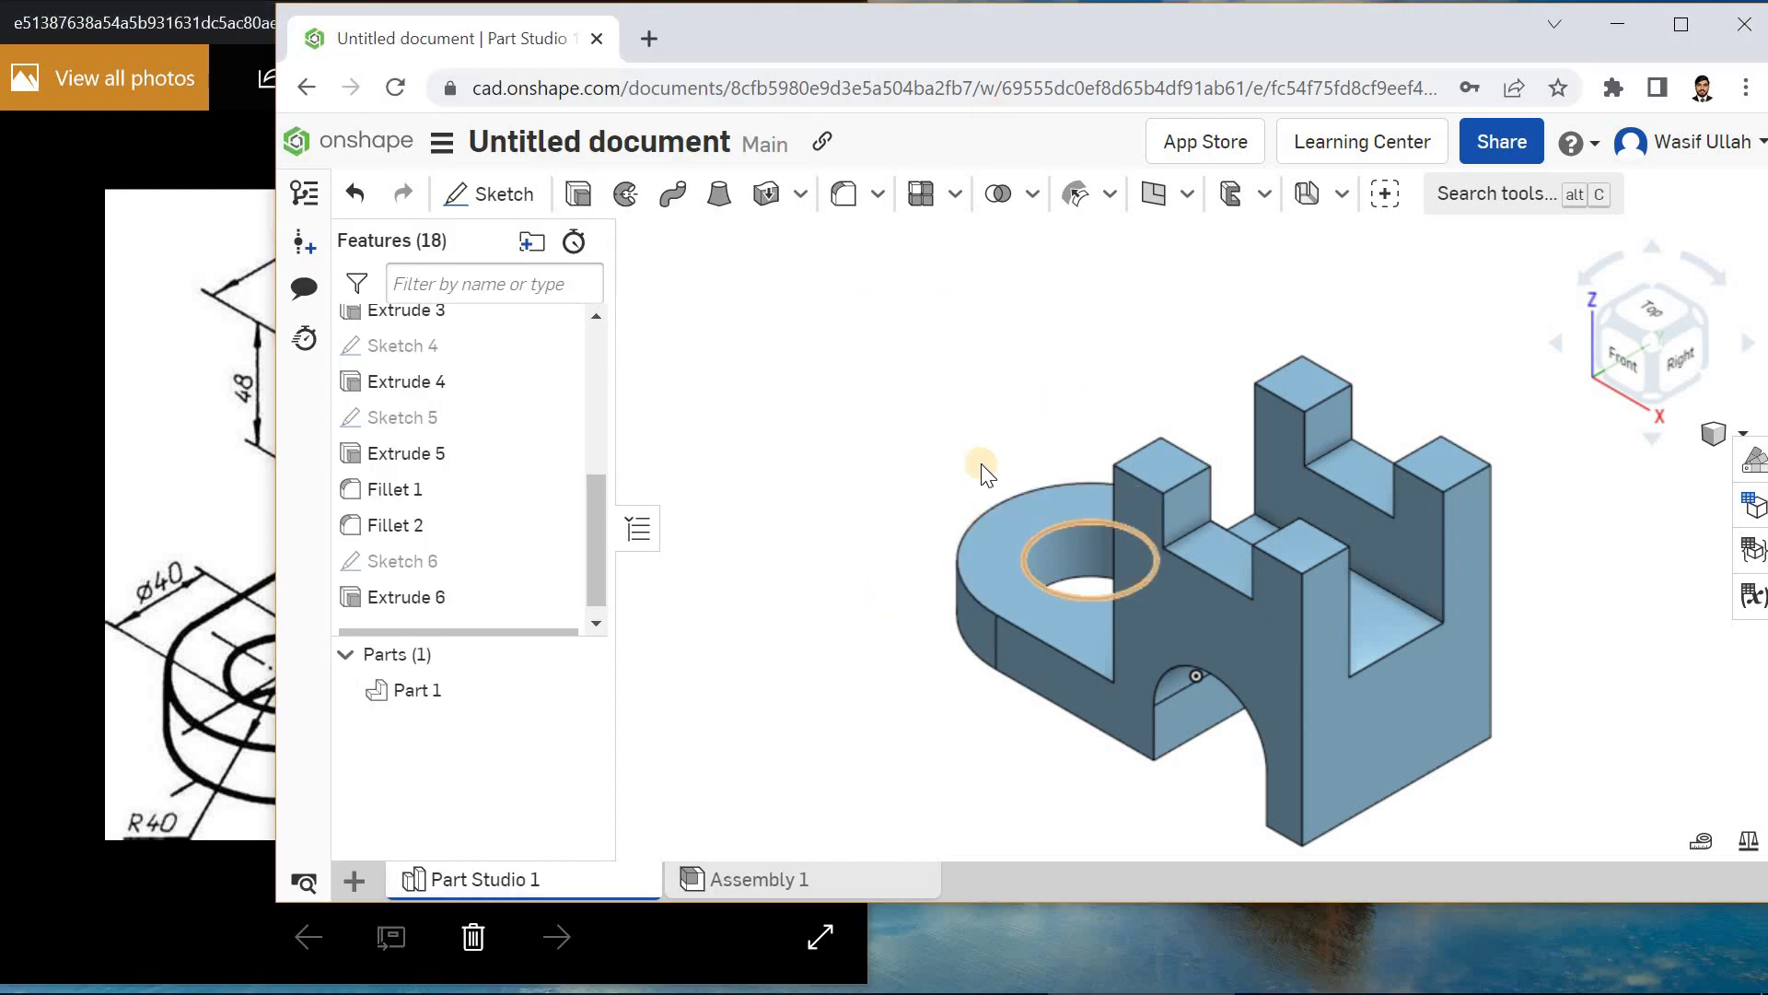
pyautogui.press('p')
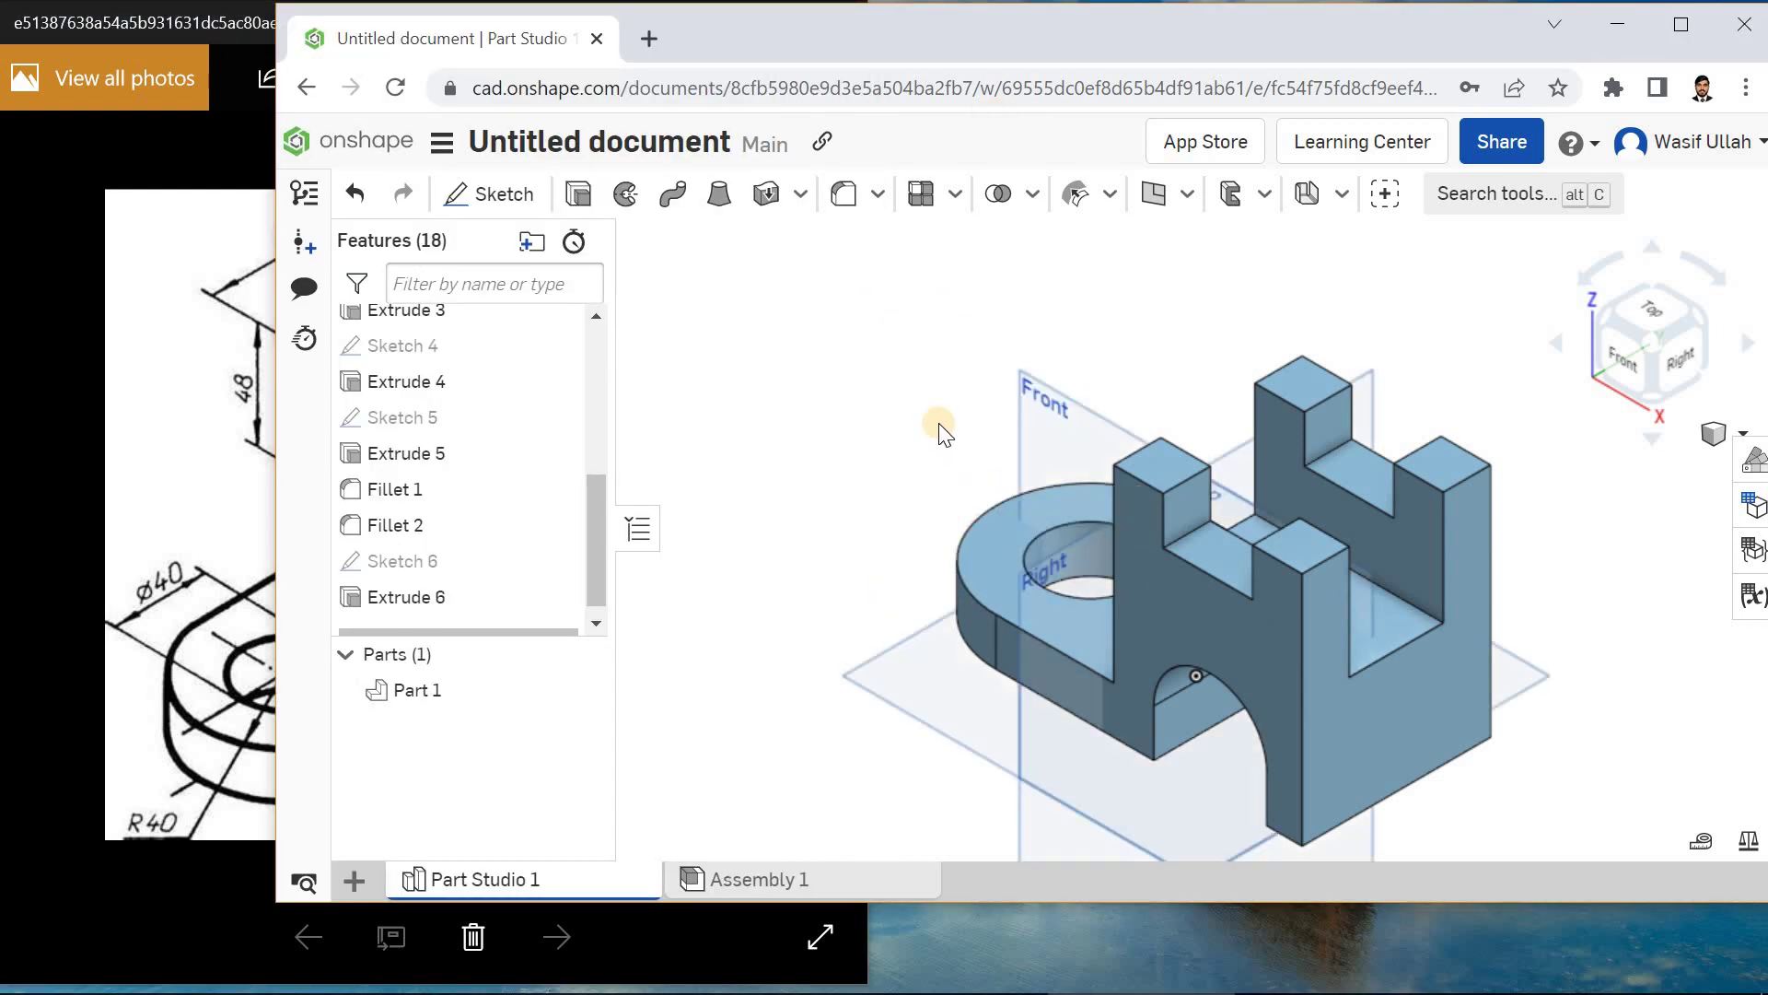
pyautogui.click(1100, 424)
pyautogui.click(488, 204)
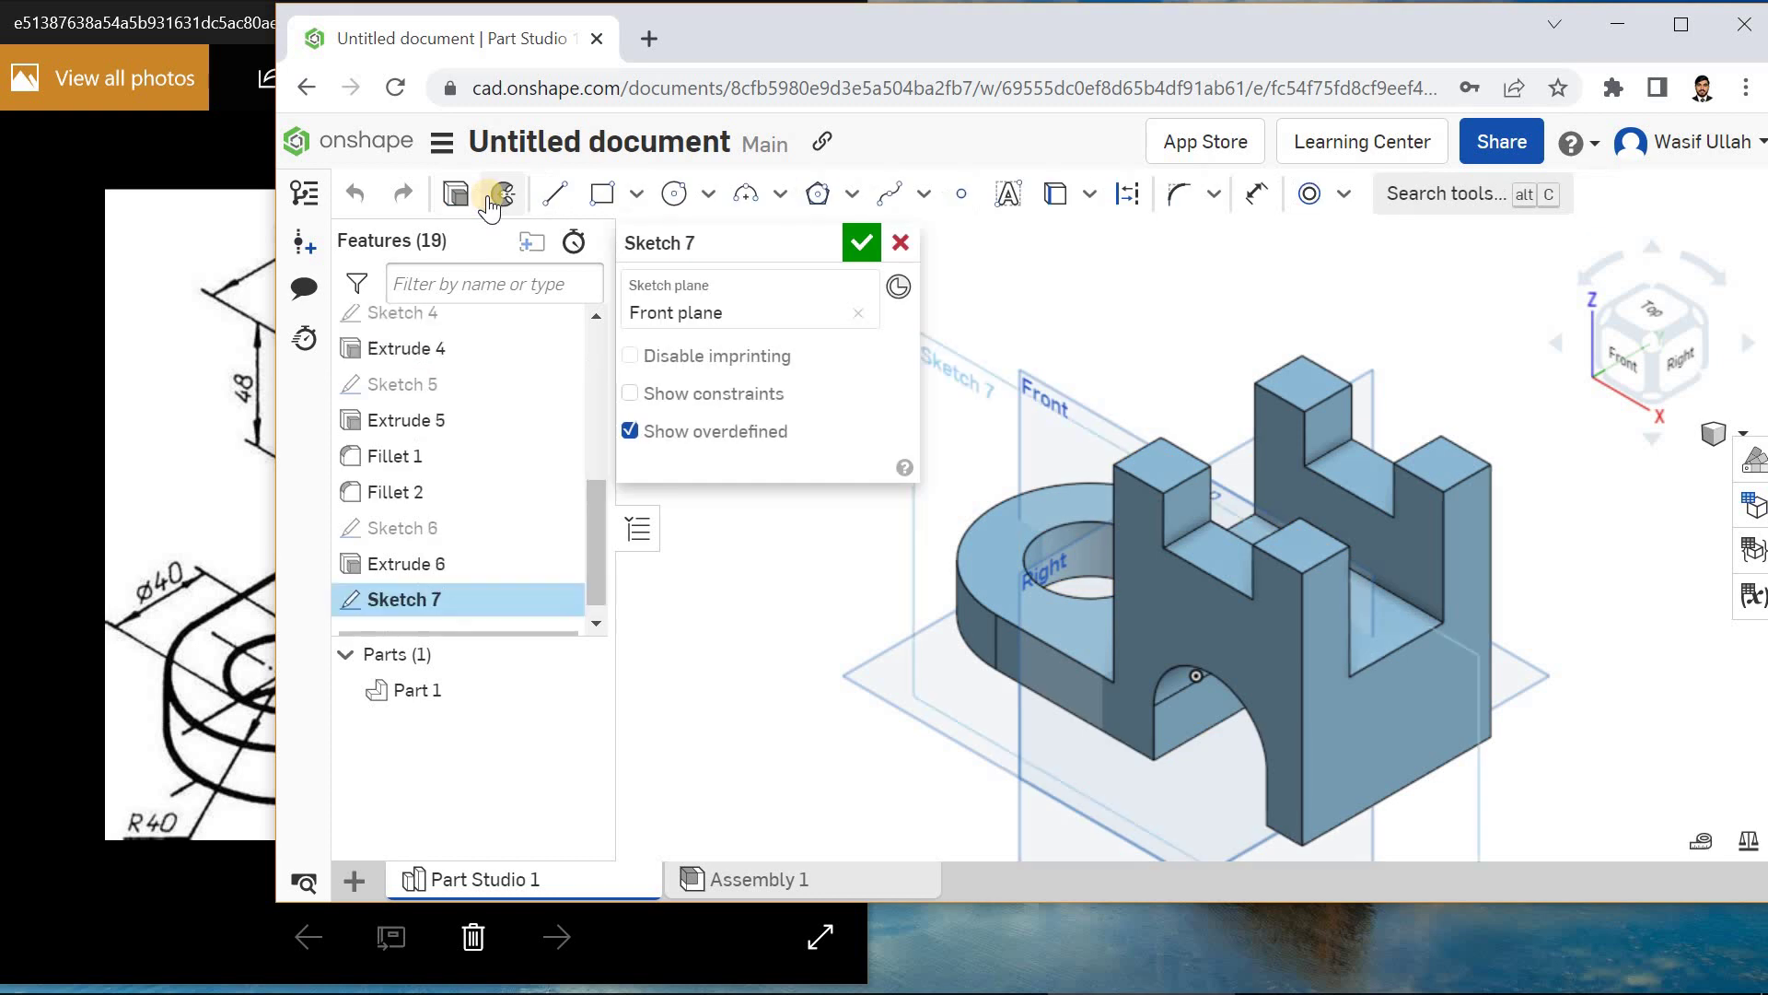
pyautogui.click(554, 194)
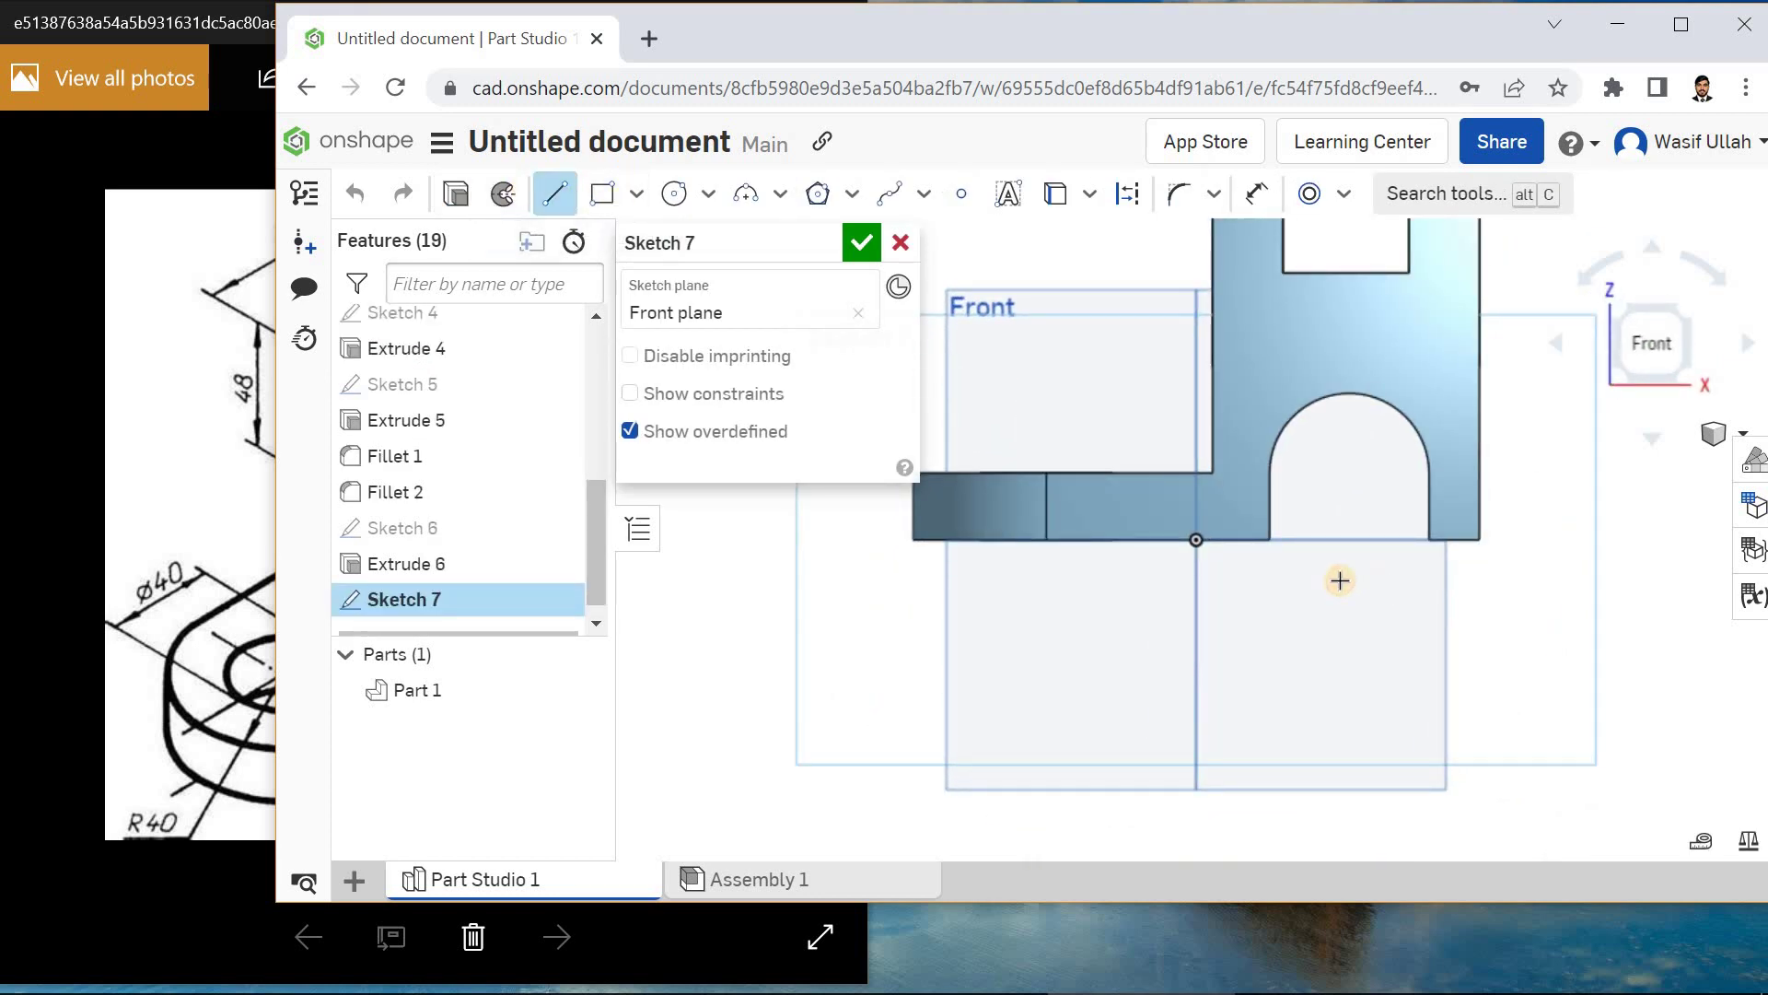
pyautogui.click(1213, 476)
pyautogui.click(1213, 353)
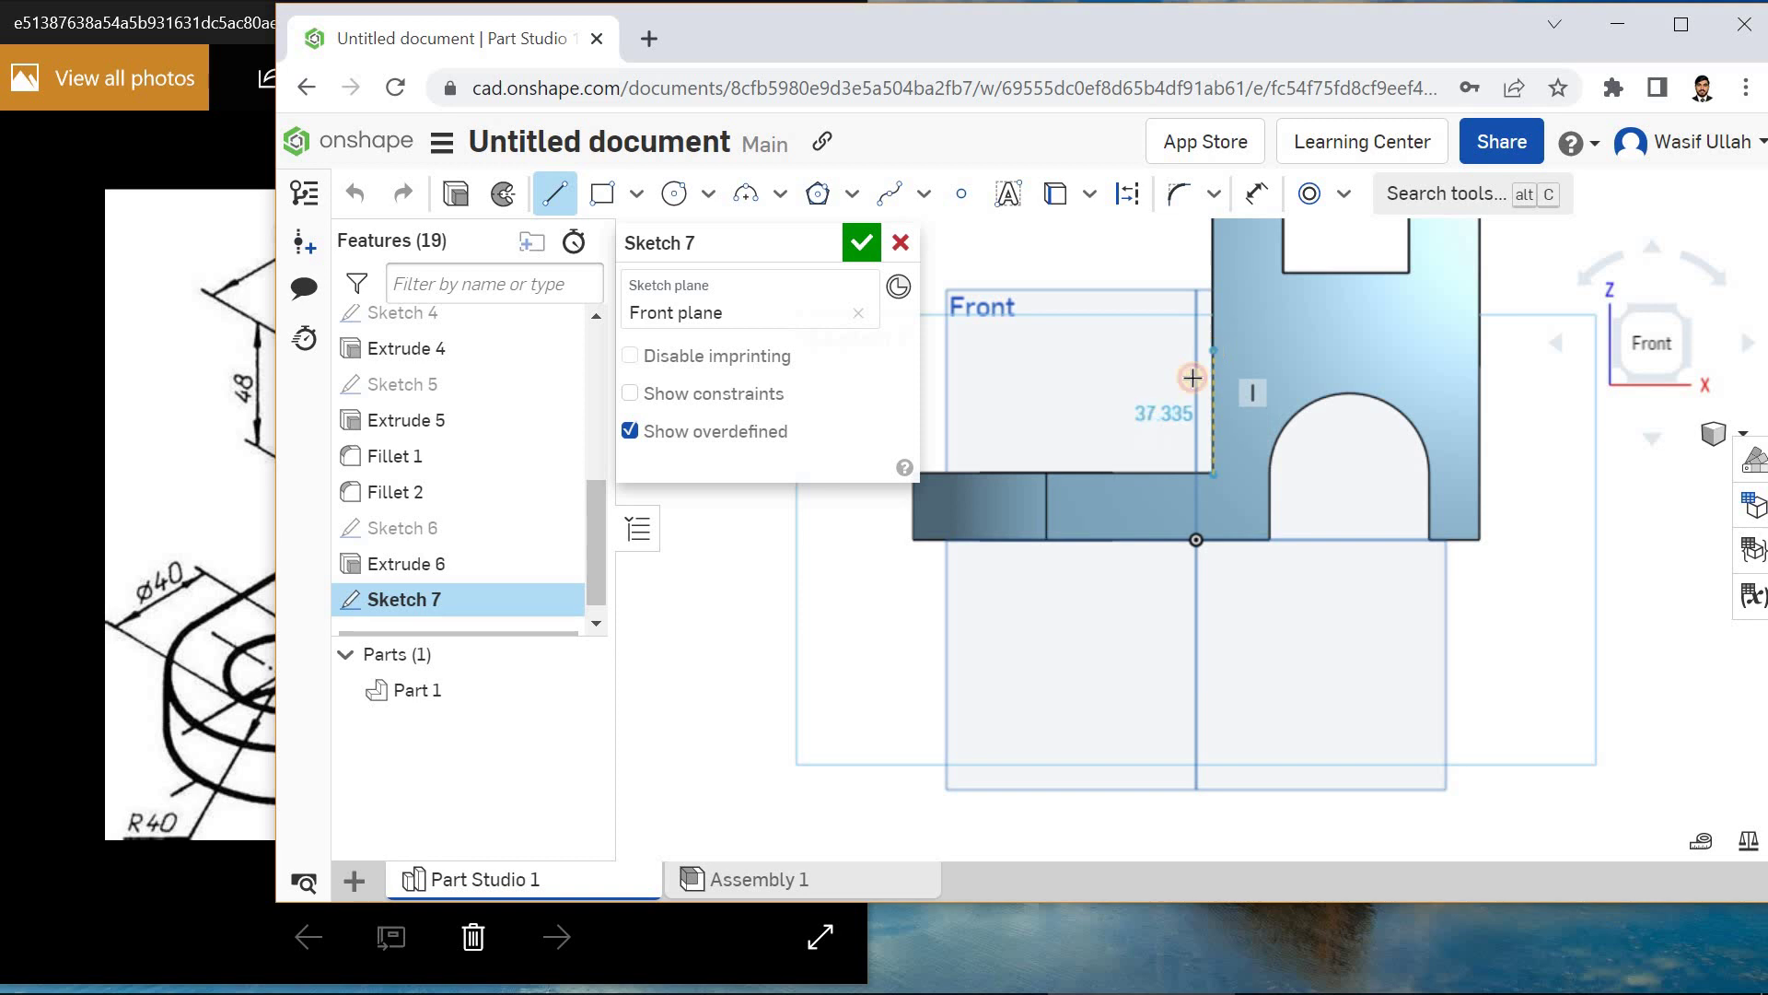
pyautogui.click(1161, 465)
pyautogui.click(1212, 477)
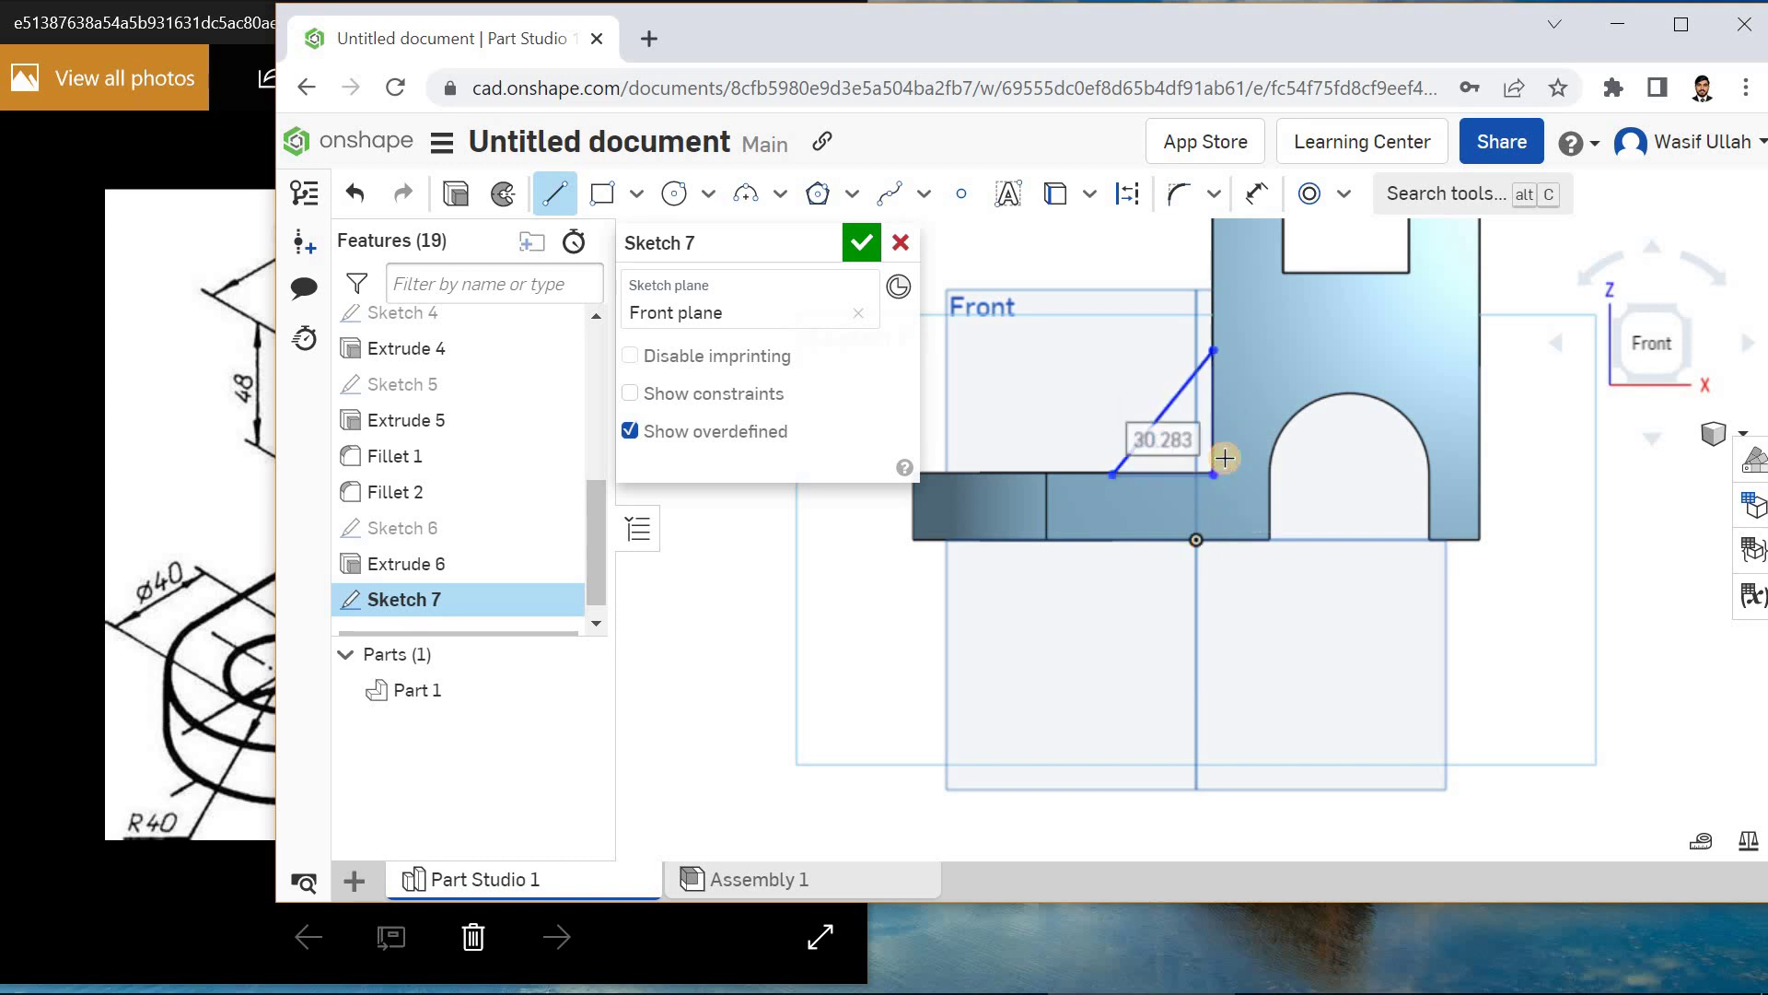
# - Make the triangle's top corner coincident with the wall edge and bottom corner with the base edge
pyautogui.click(1344, 194)
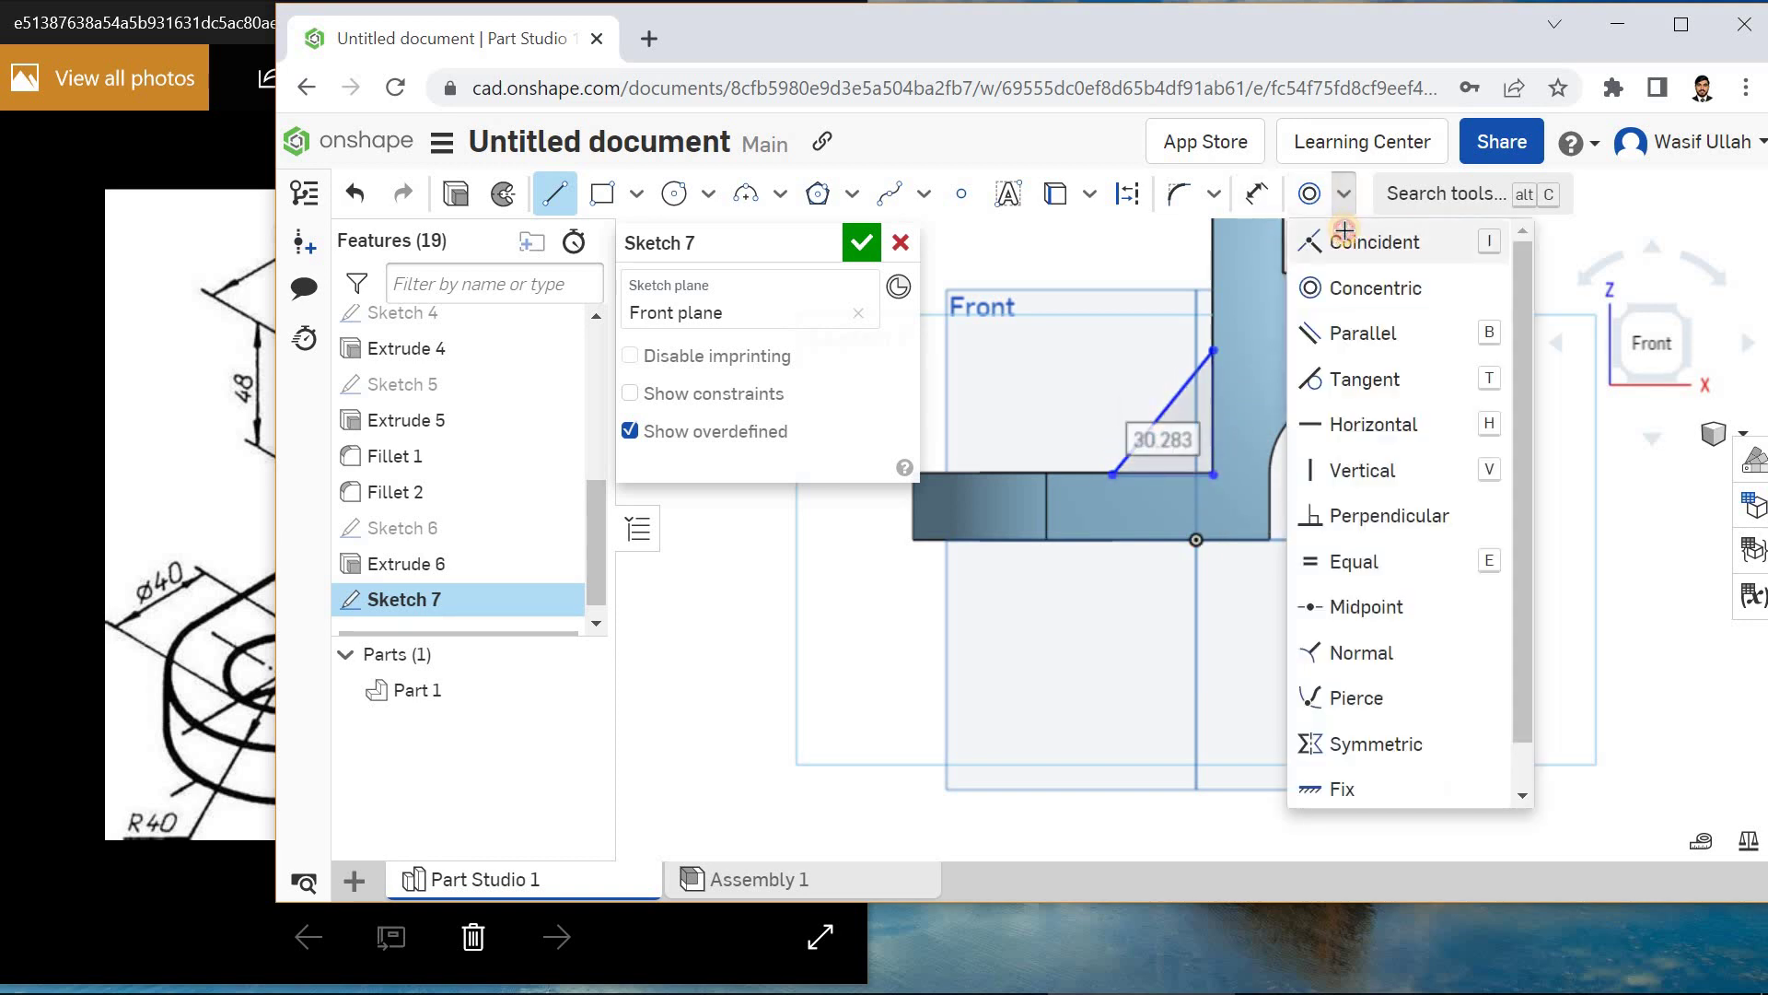
pyautogui.click(1353, 227)
pyautogui.scroll(5, 1209, 341)
pyautogui.scroll(3, 1206, 318)
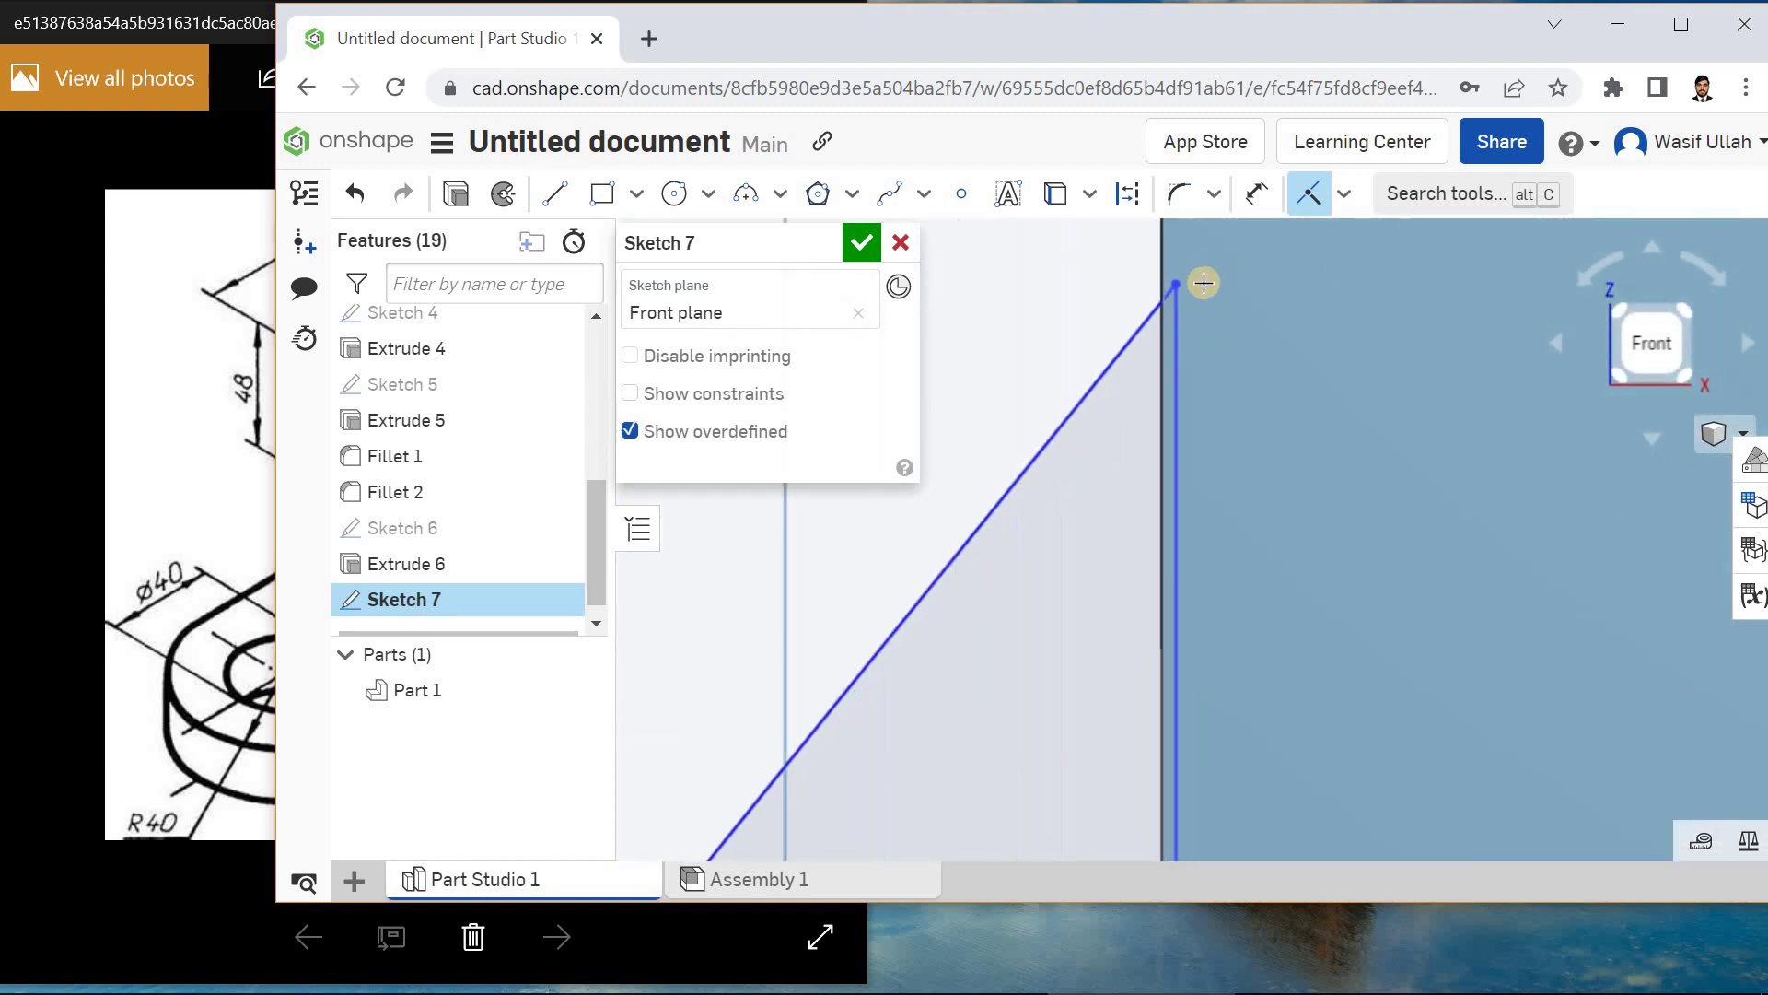
pyautogui.click(1162, 278)
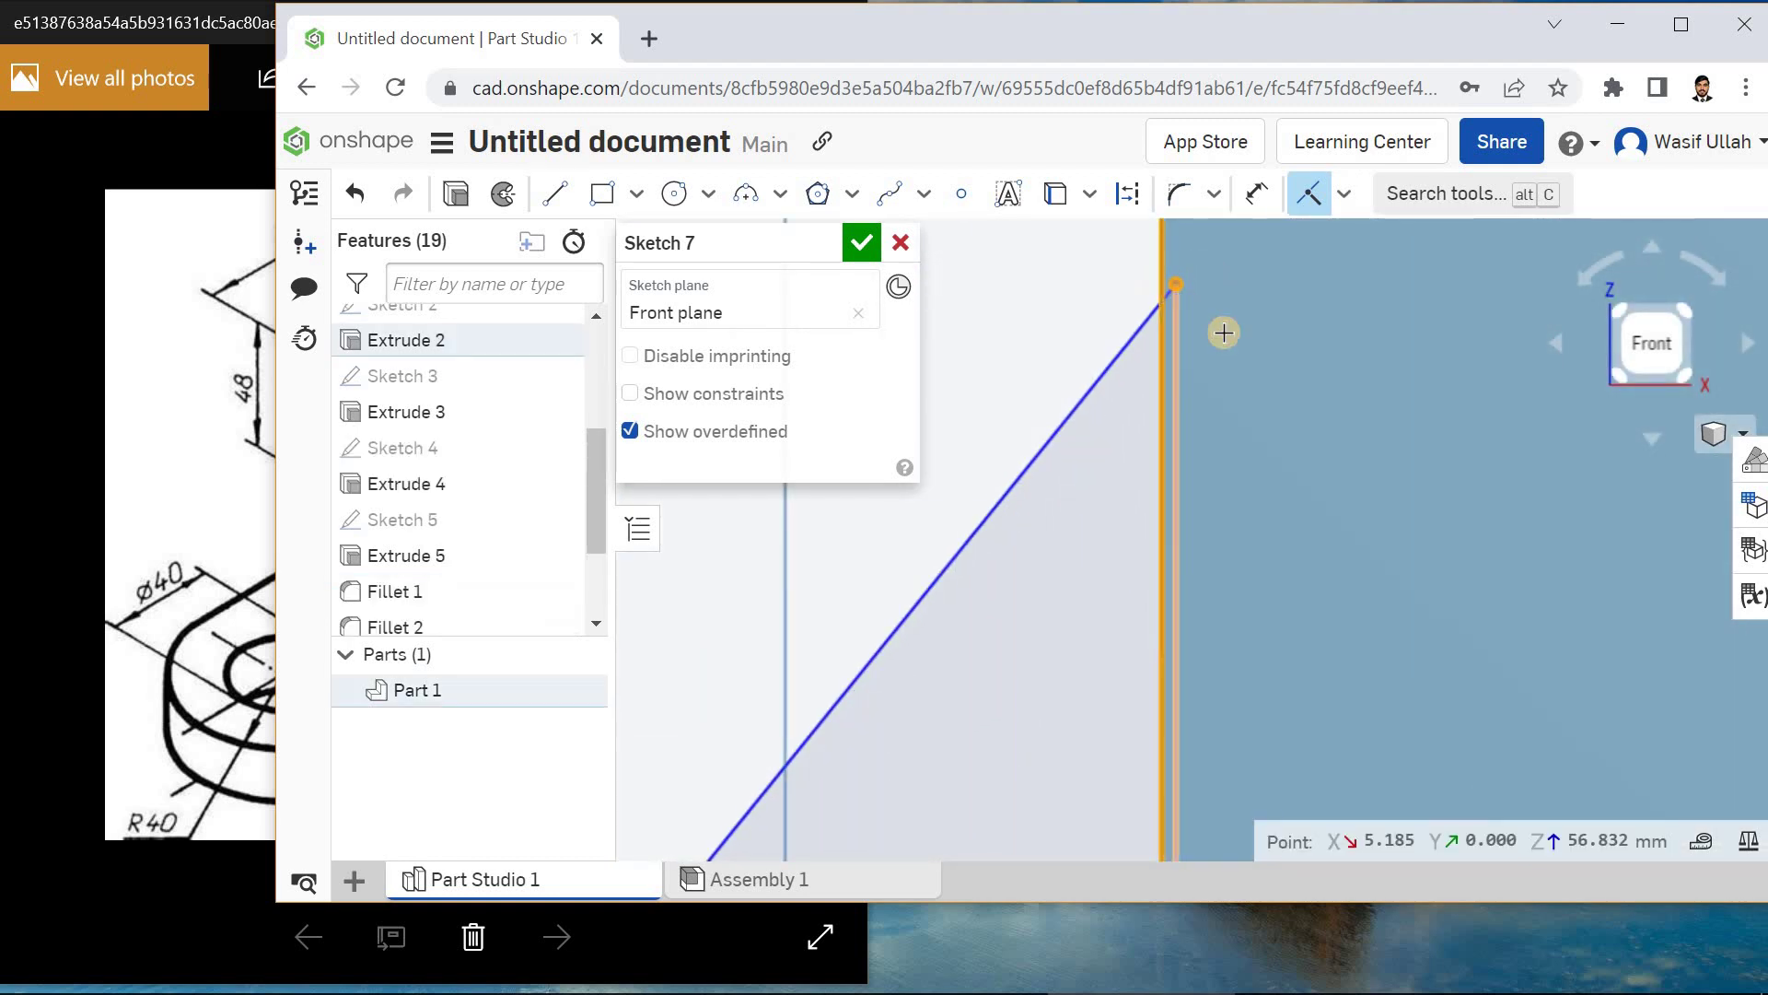
pyautogui.scroll(-4, 1197, 313)
pyautogui.scroll(5, 1218, 538)
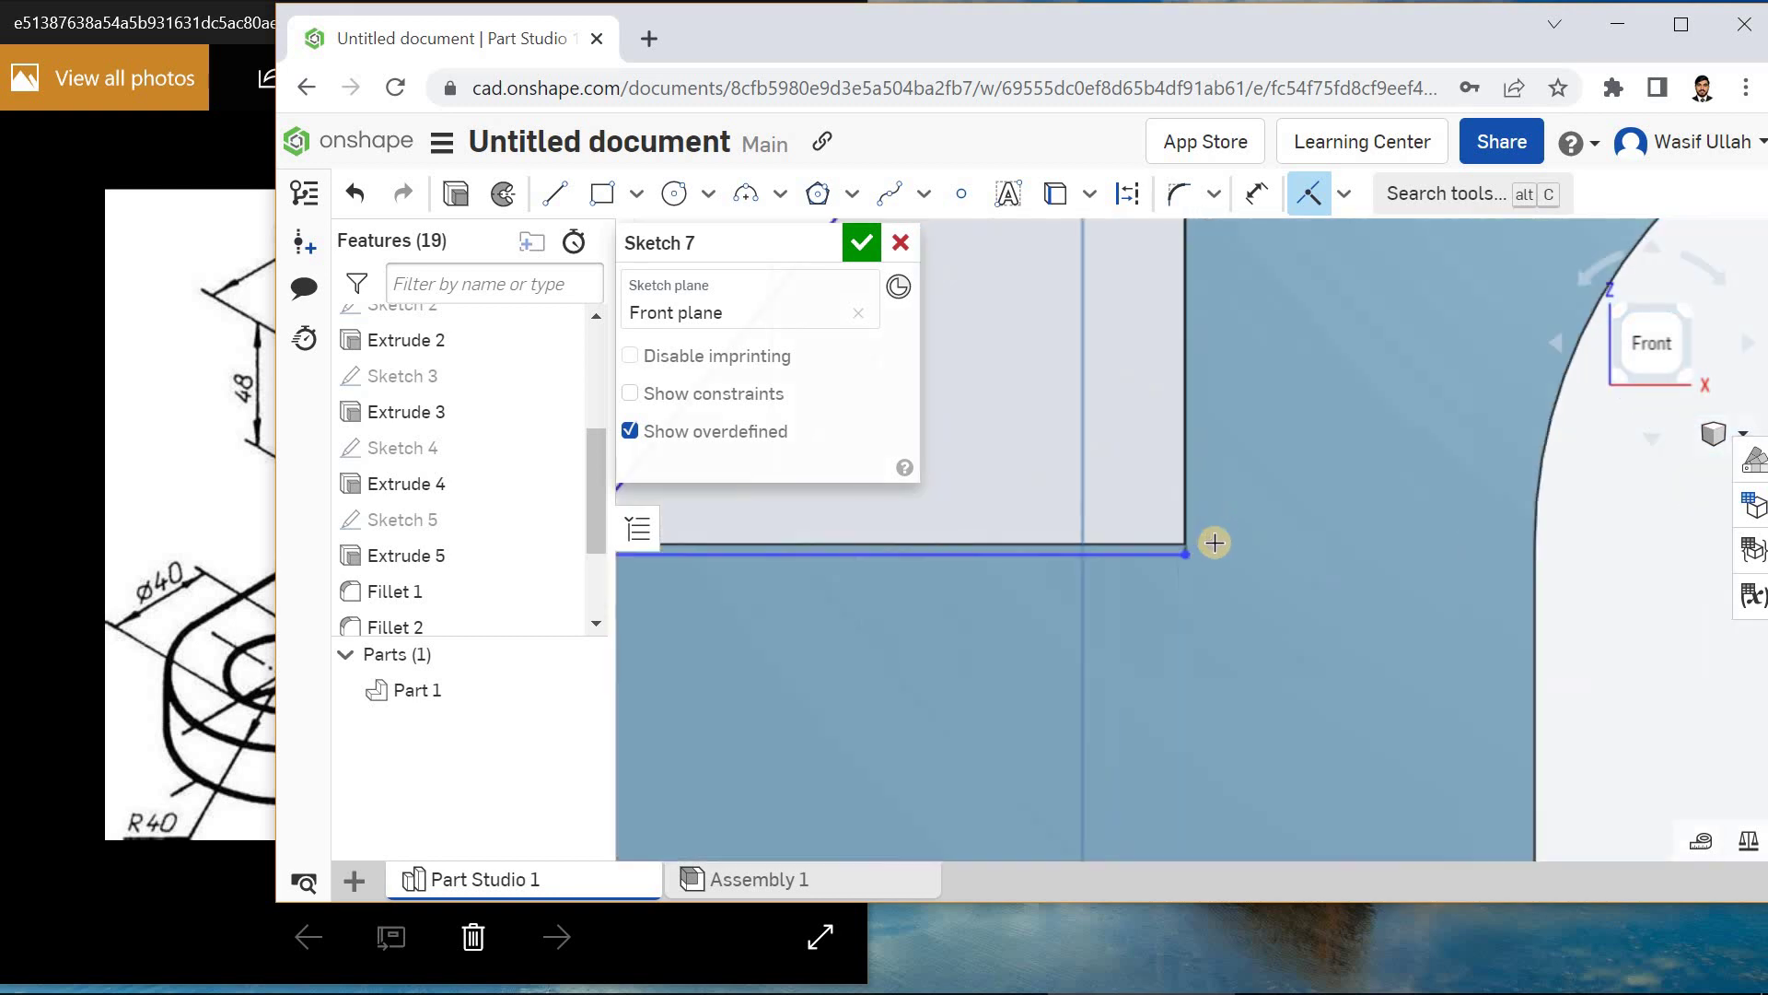
pyautogui.click(1148, 571)
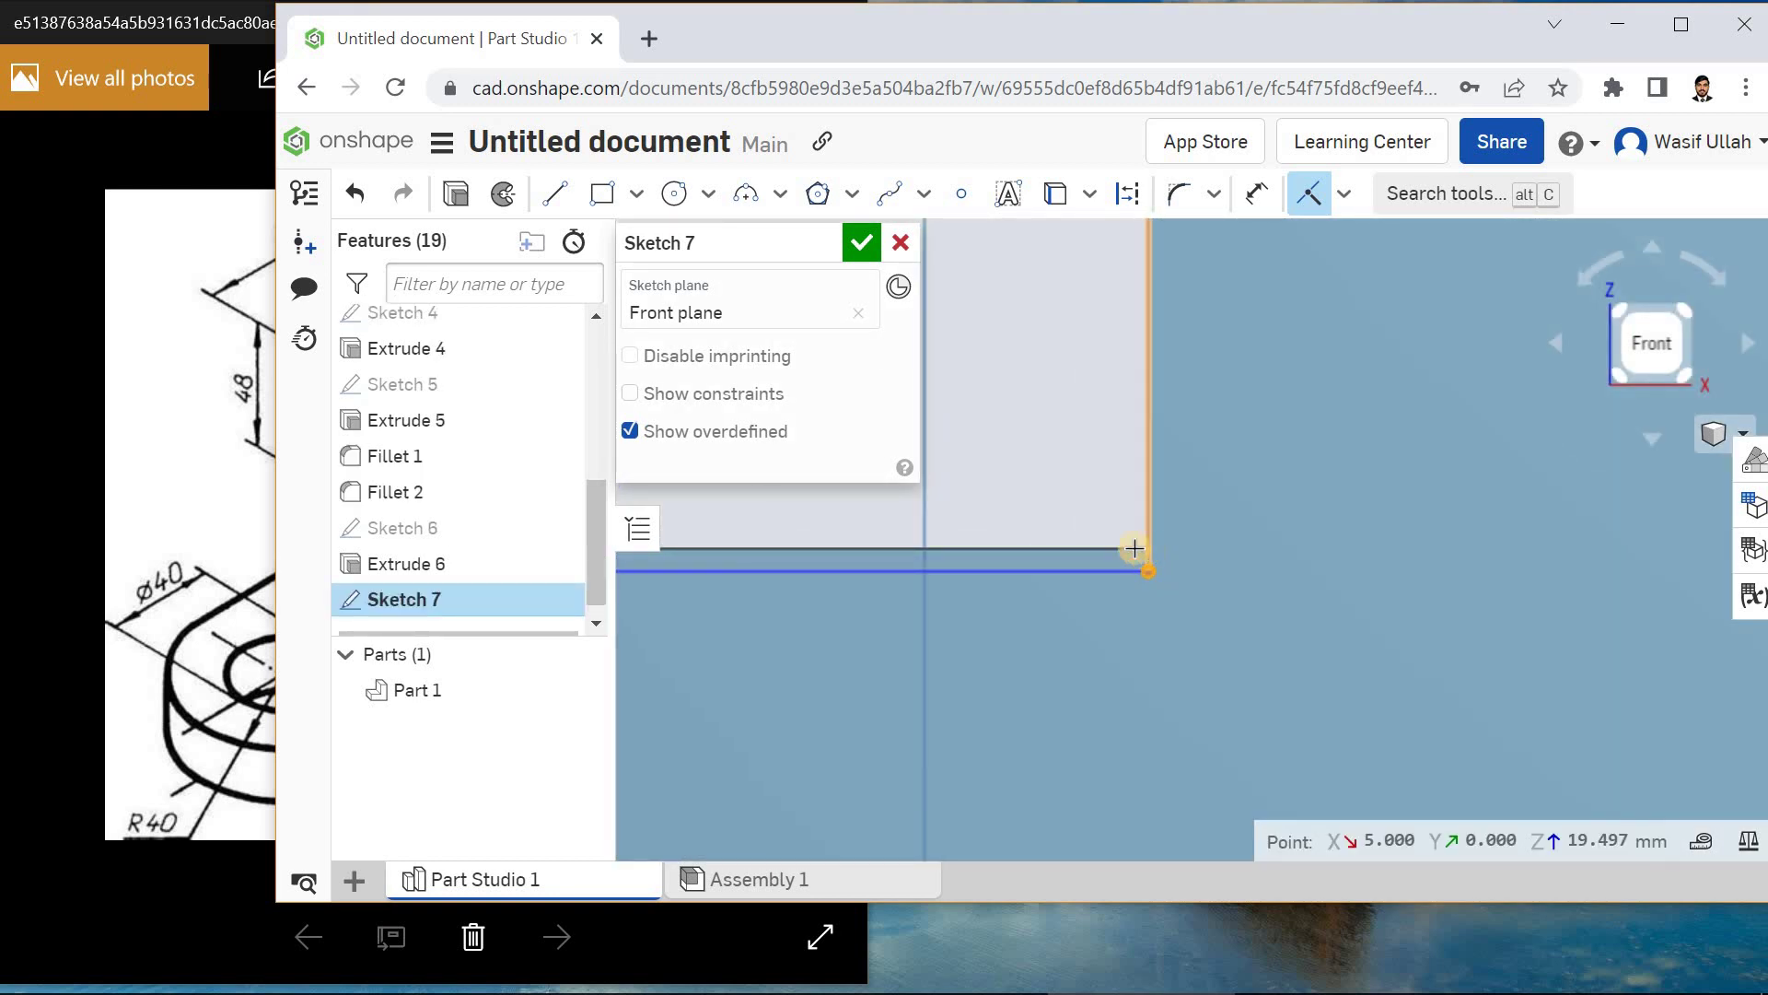
pyautogui.scroll(-4, 1237, 549)
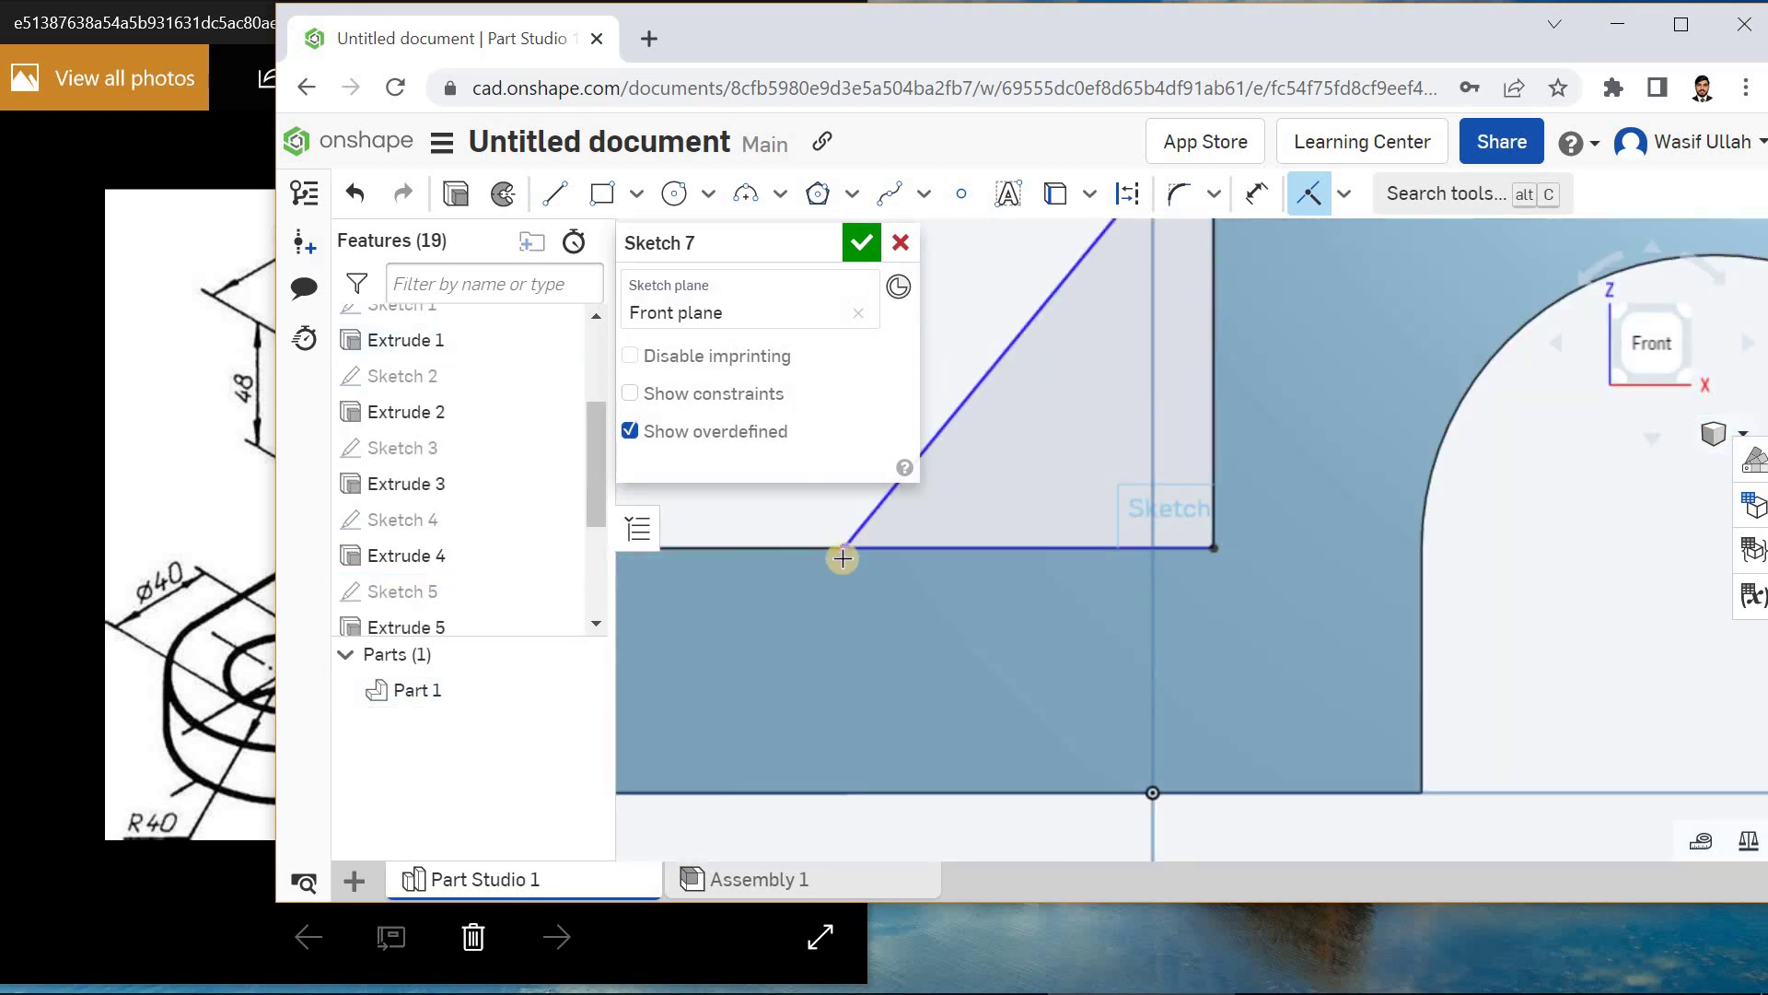
pyautogui.scroll(5, 841, 556)
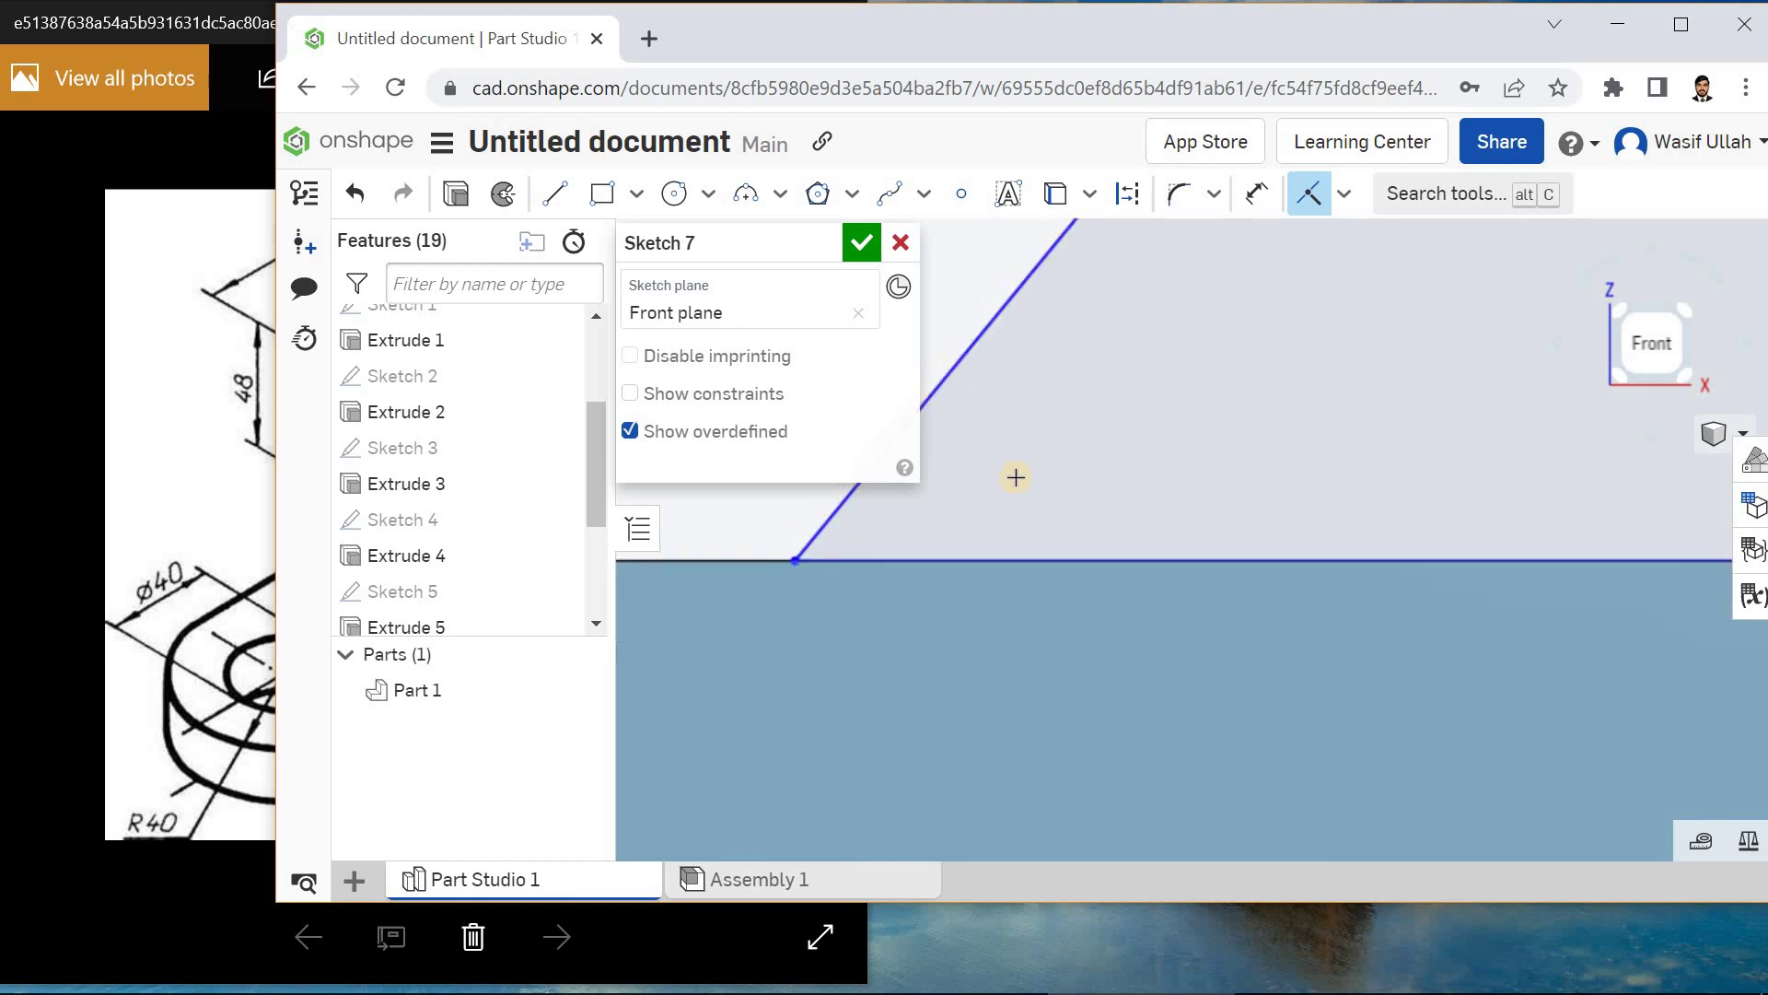
pyautogui.scroll(-5, 1204, 285)
# - Dimension the rib triangle's horizontal side to 25 mm
pyautogui.click(1257, 194)
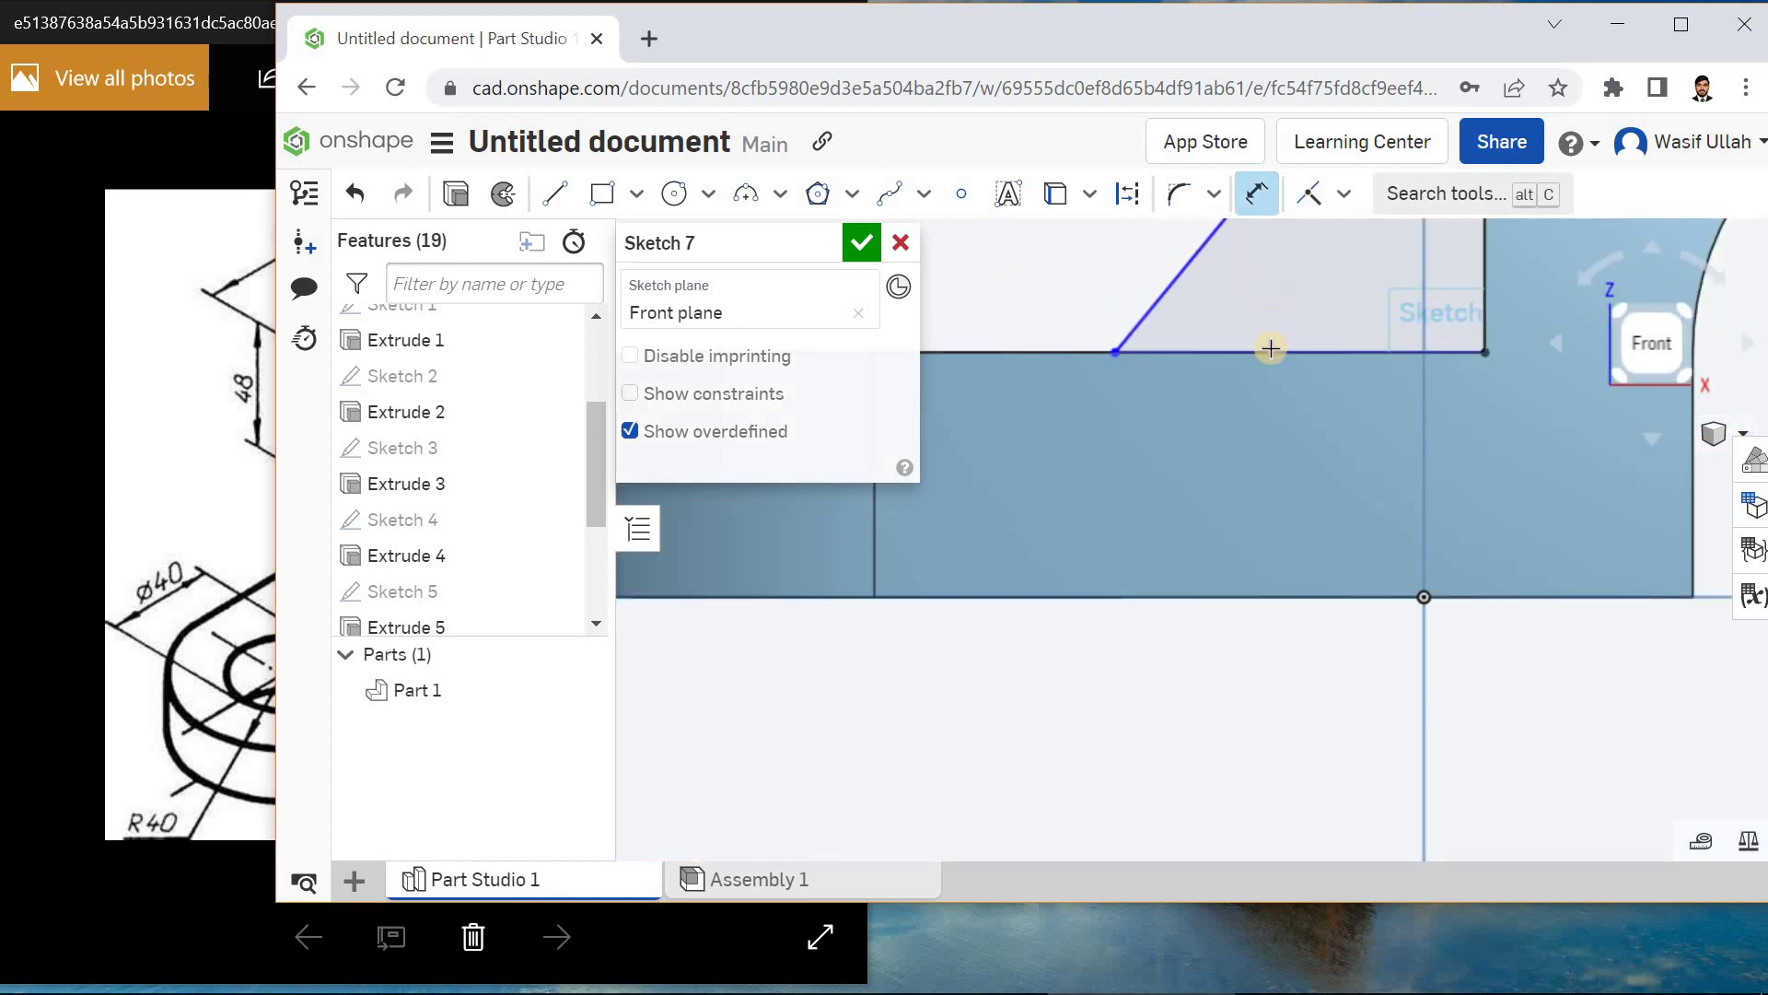
pyautogui.click(1271, 351)
pyautogui.click(1274, 323)
pyautogui.write('25')
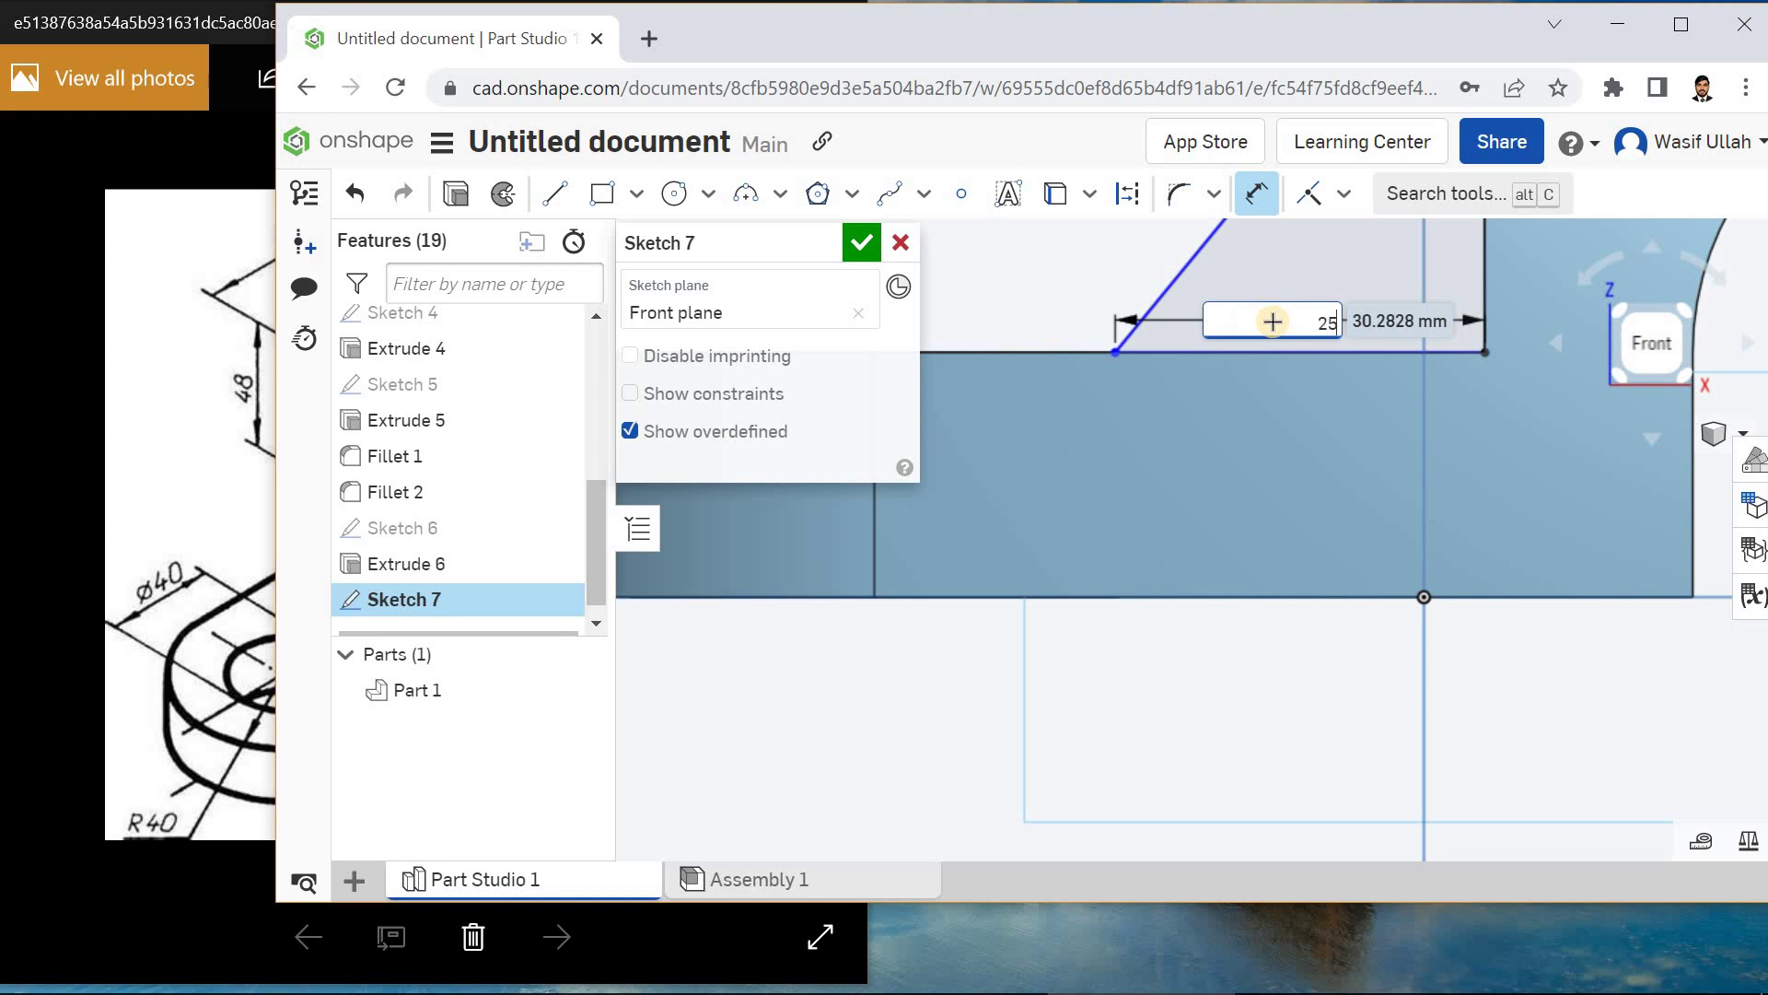
pyautogui.press('Return')
pyautogui.scroll(-5, 1259, 461)
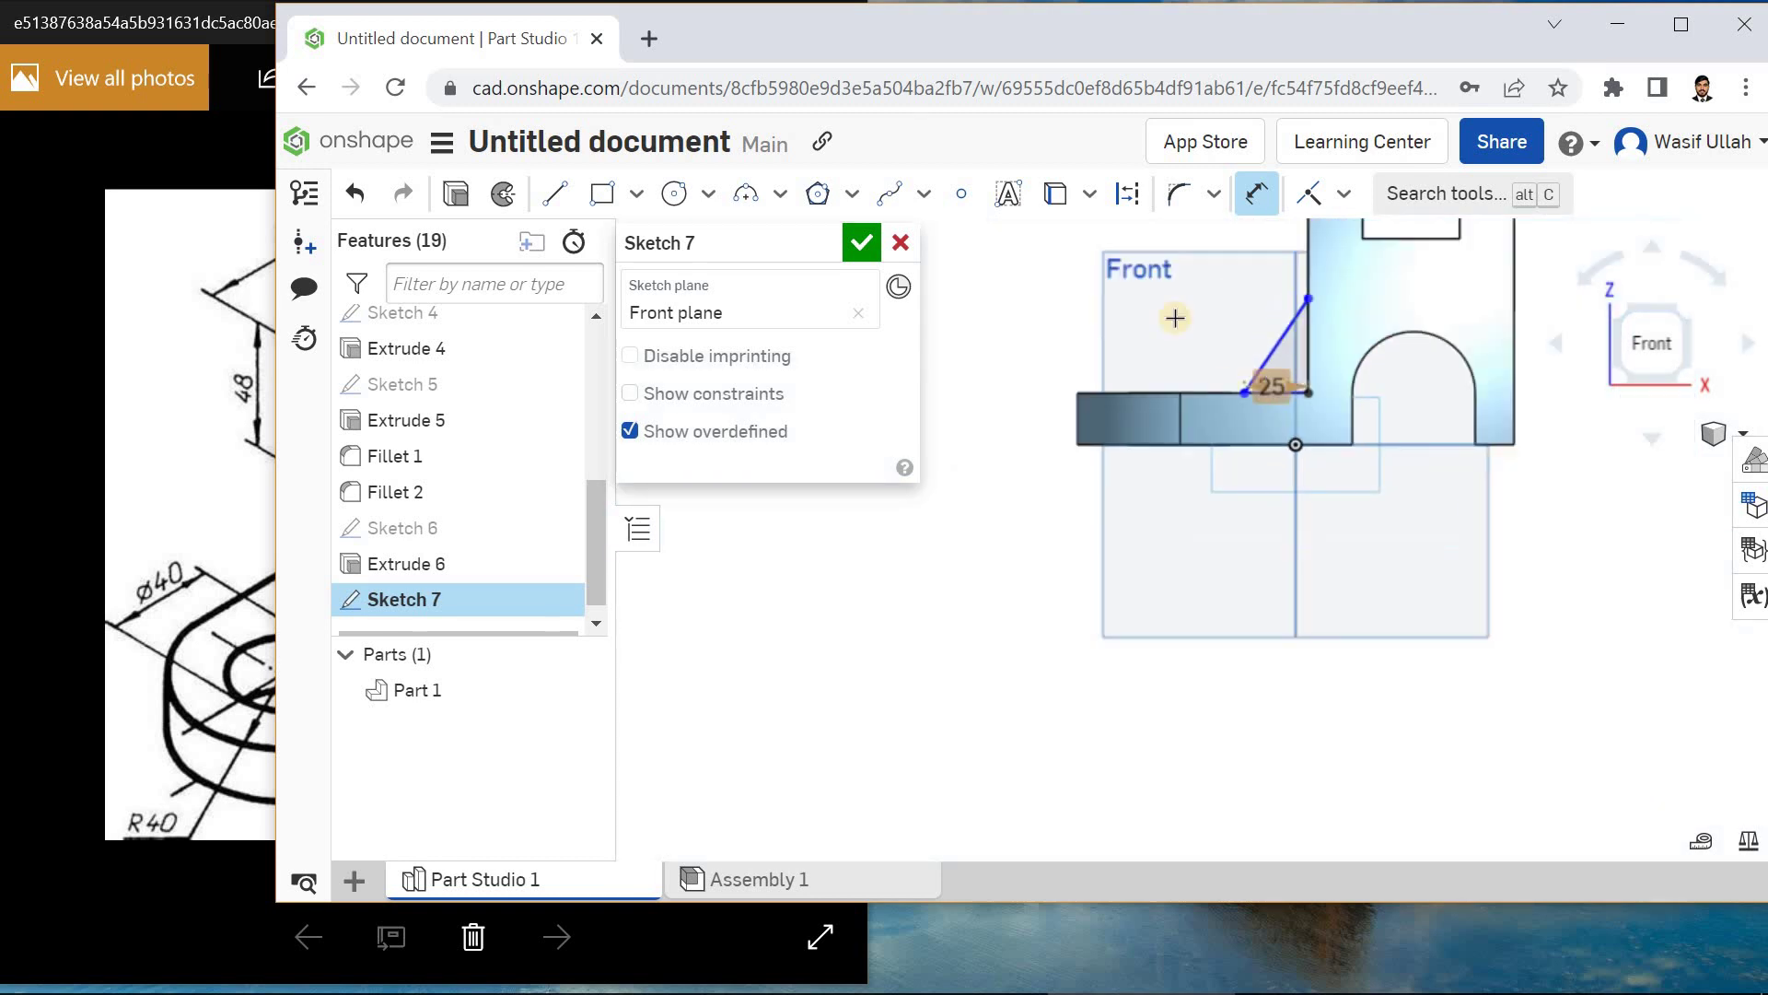
pyautogui.scroll(5, 1215, 395)
# - Dimension the triangle's vertical edge to 32 mm and finish Sketch 7
pyautogui.press('Left')
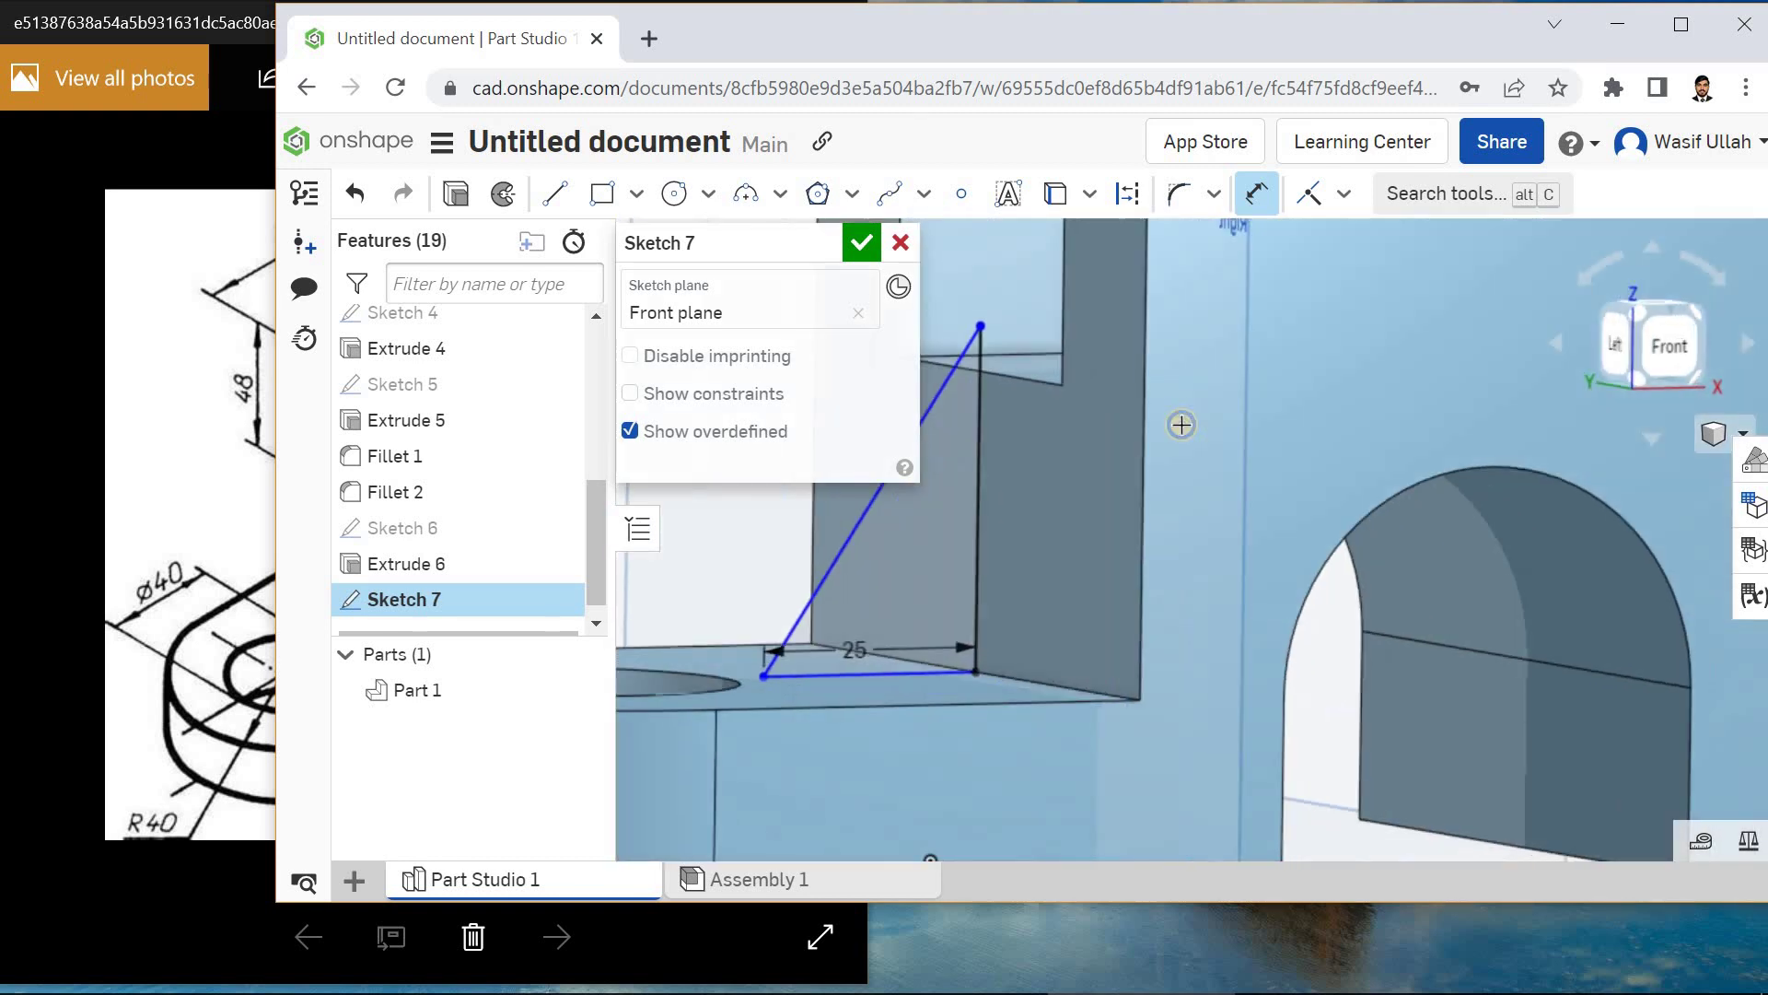
pyautogui.click(998, 426)
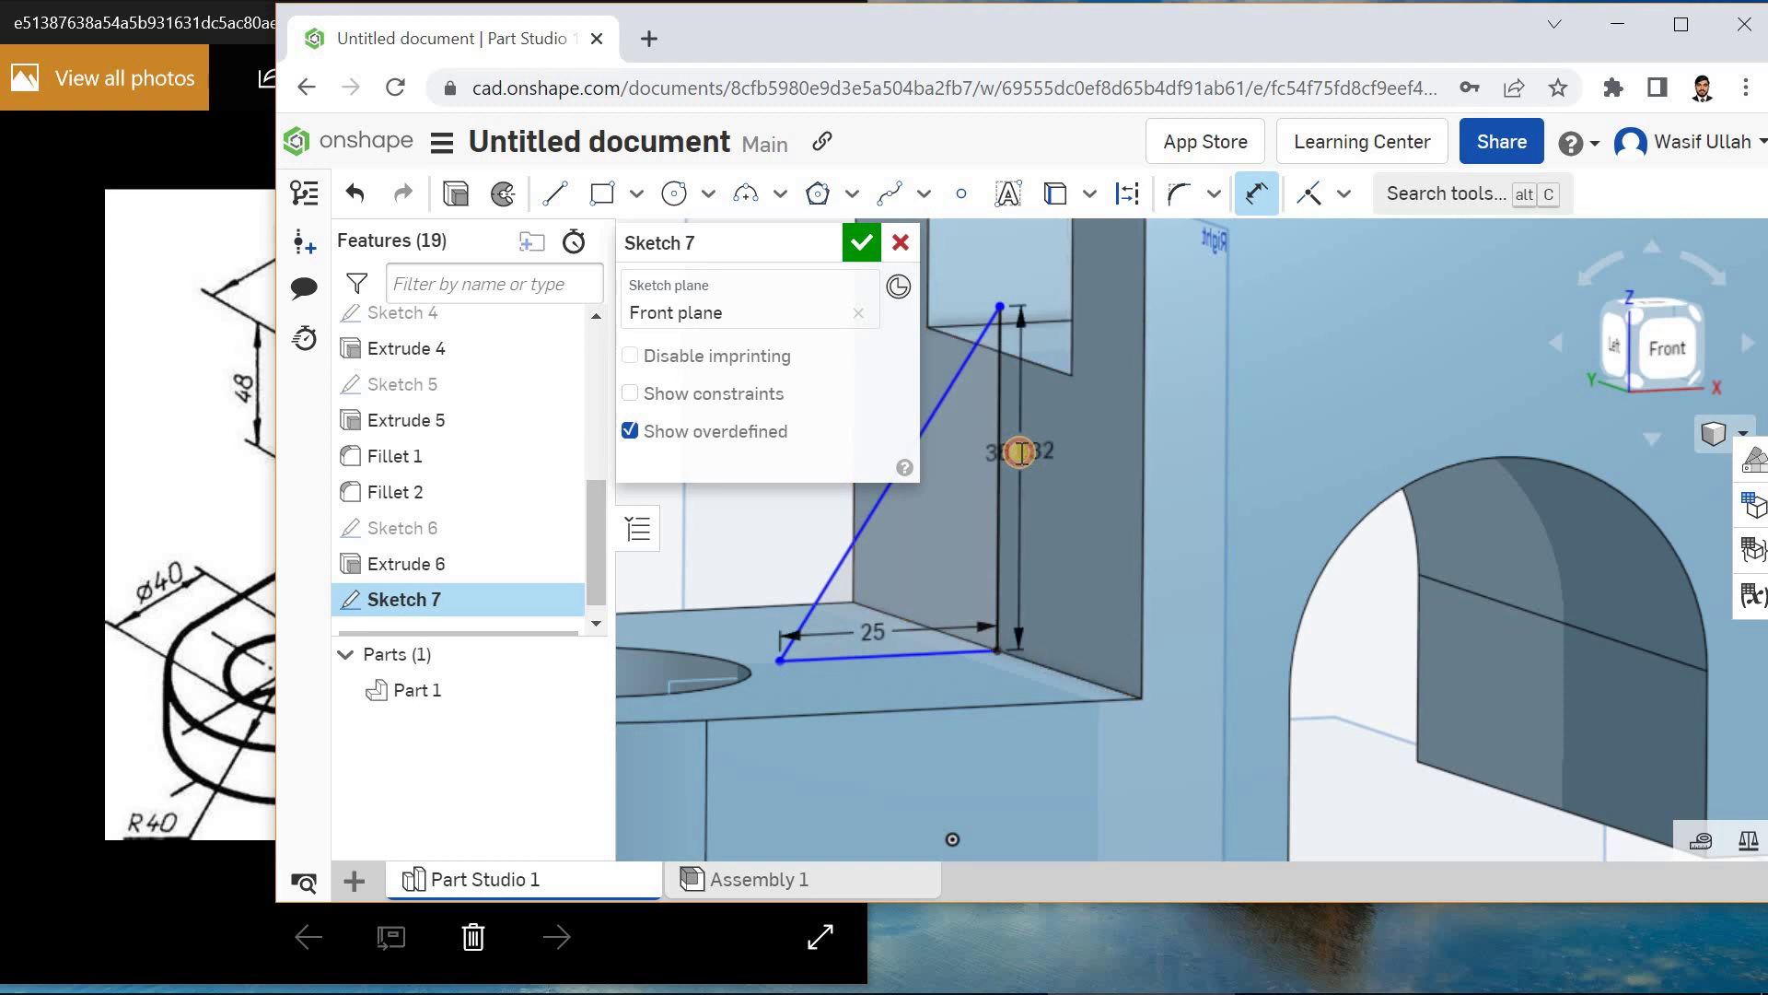
pyautogui.click(1021, 454)
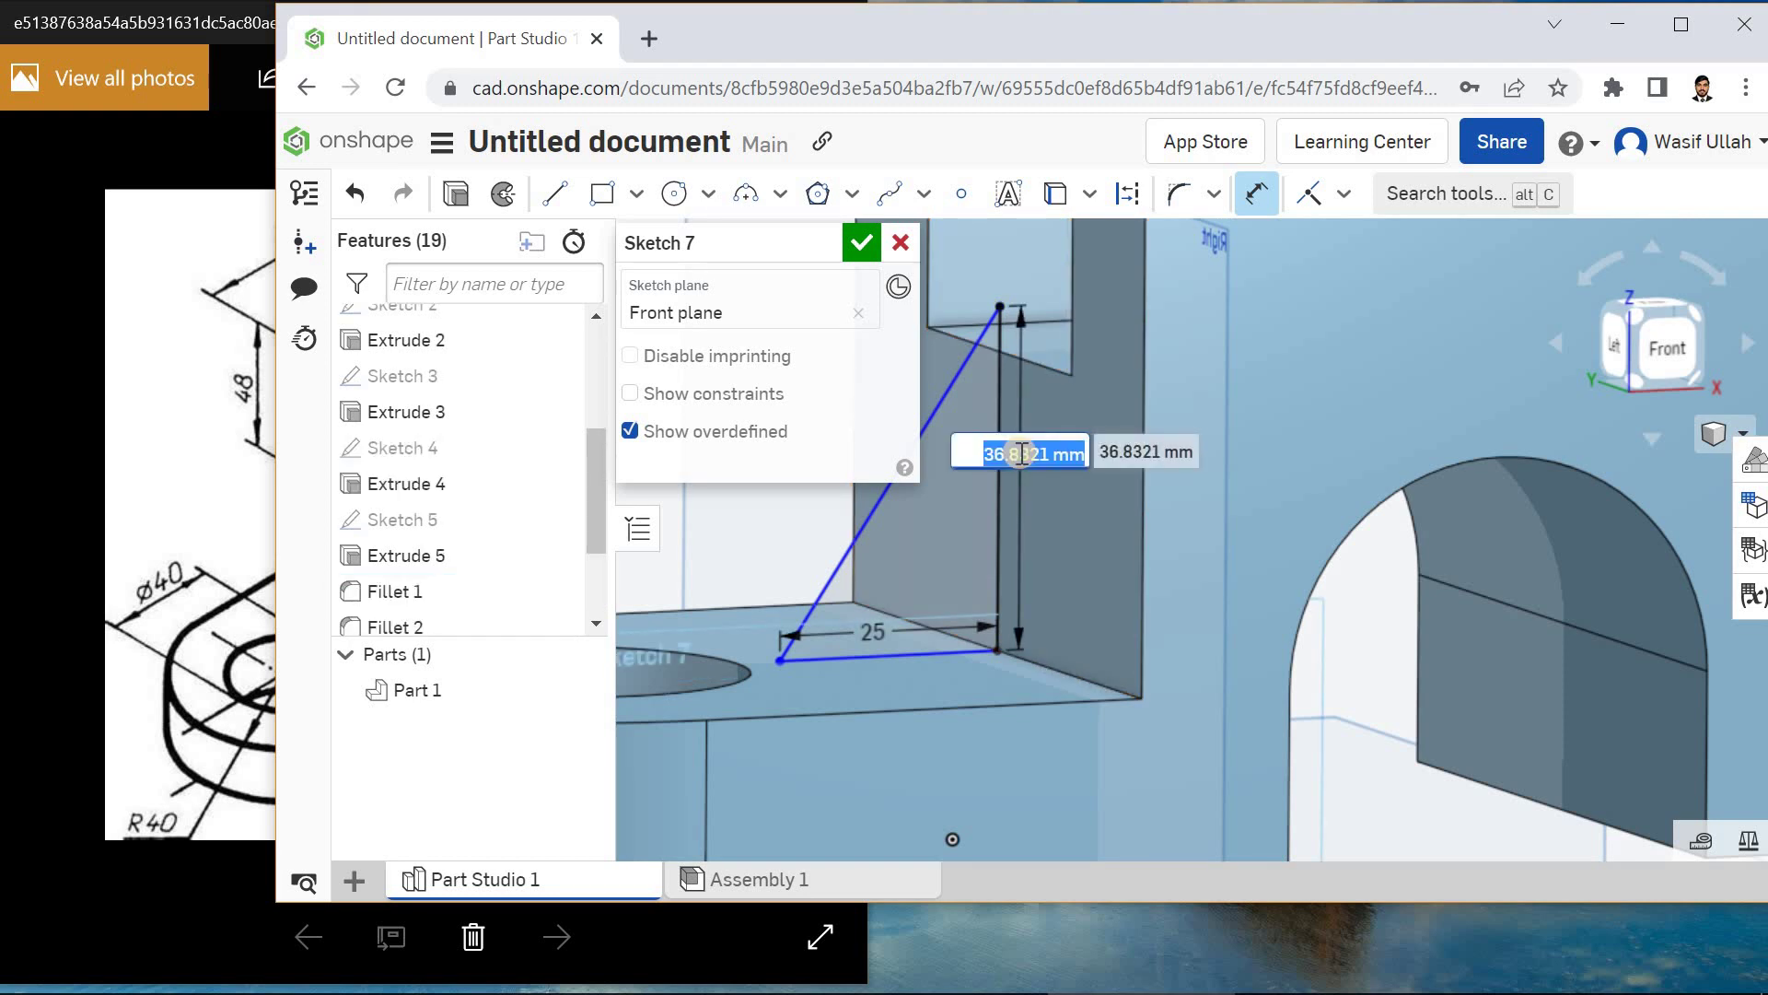
pyautogui.write('32')
pyautogui.press('Return')
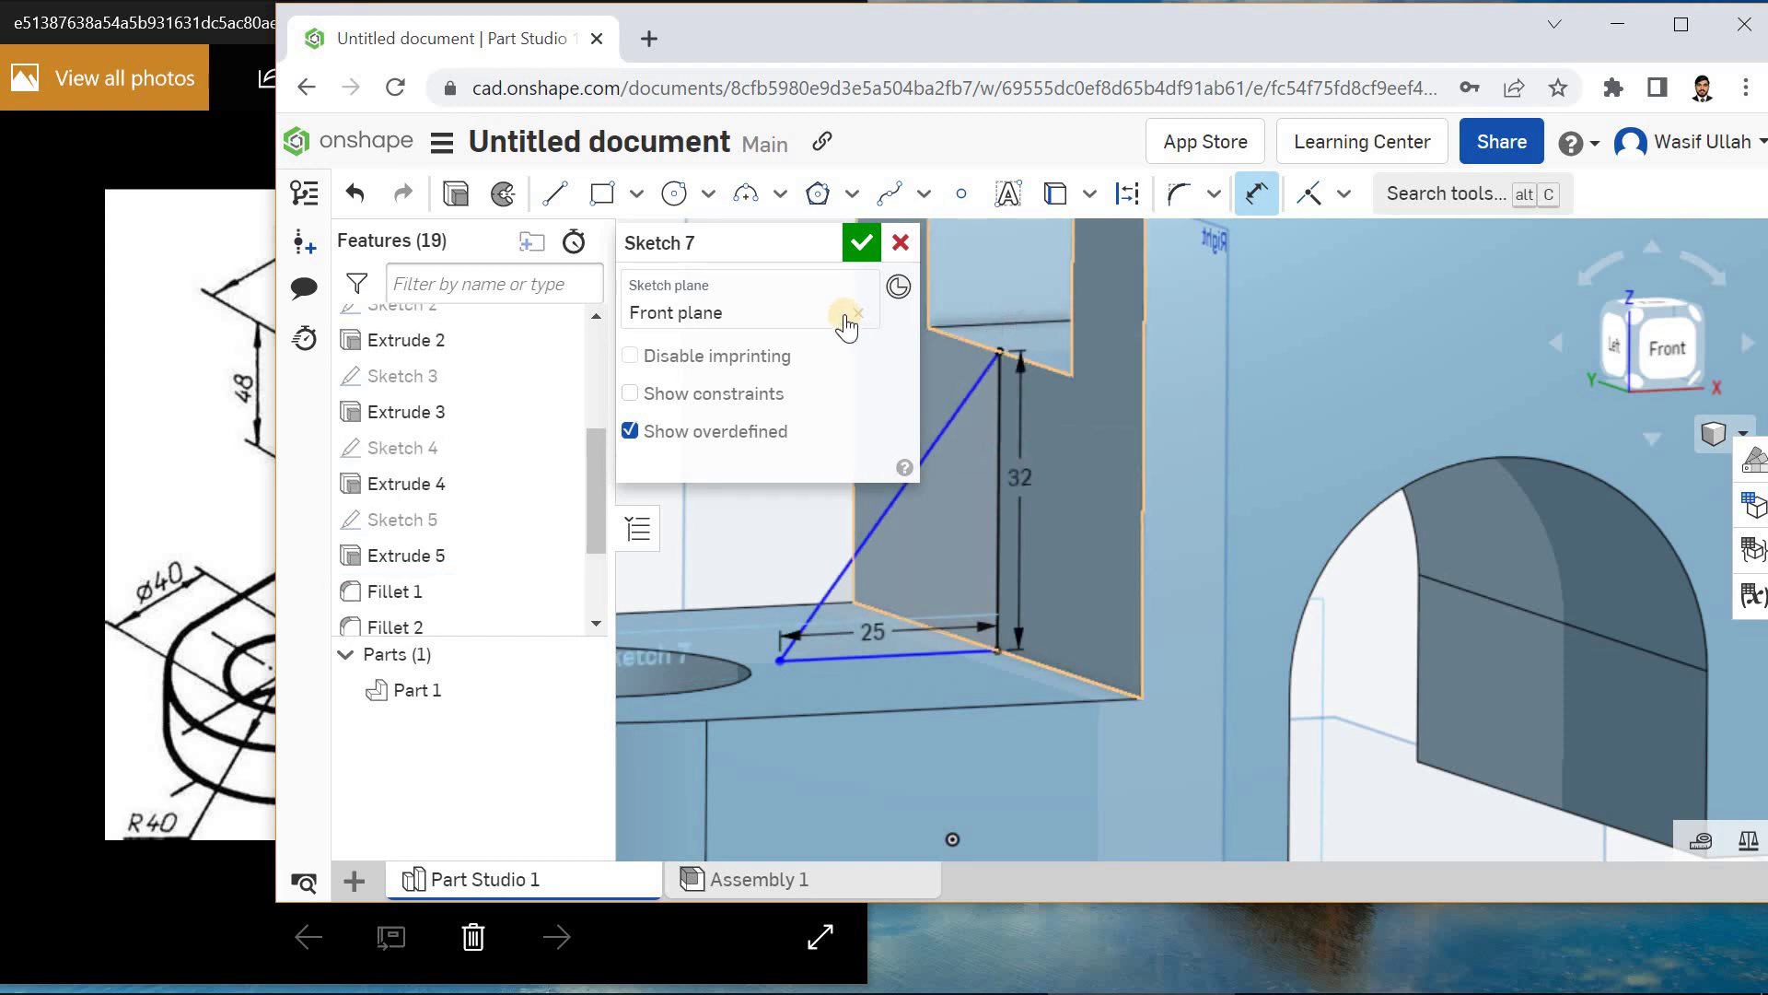
pyautogui.click(861, 242)
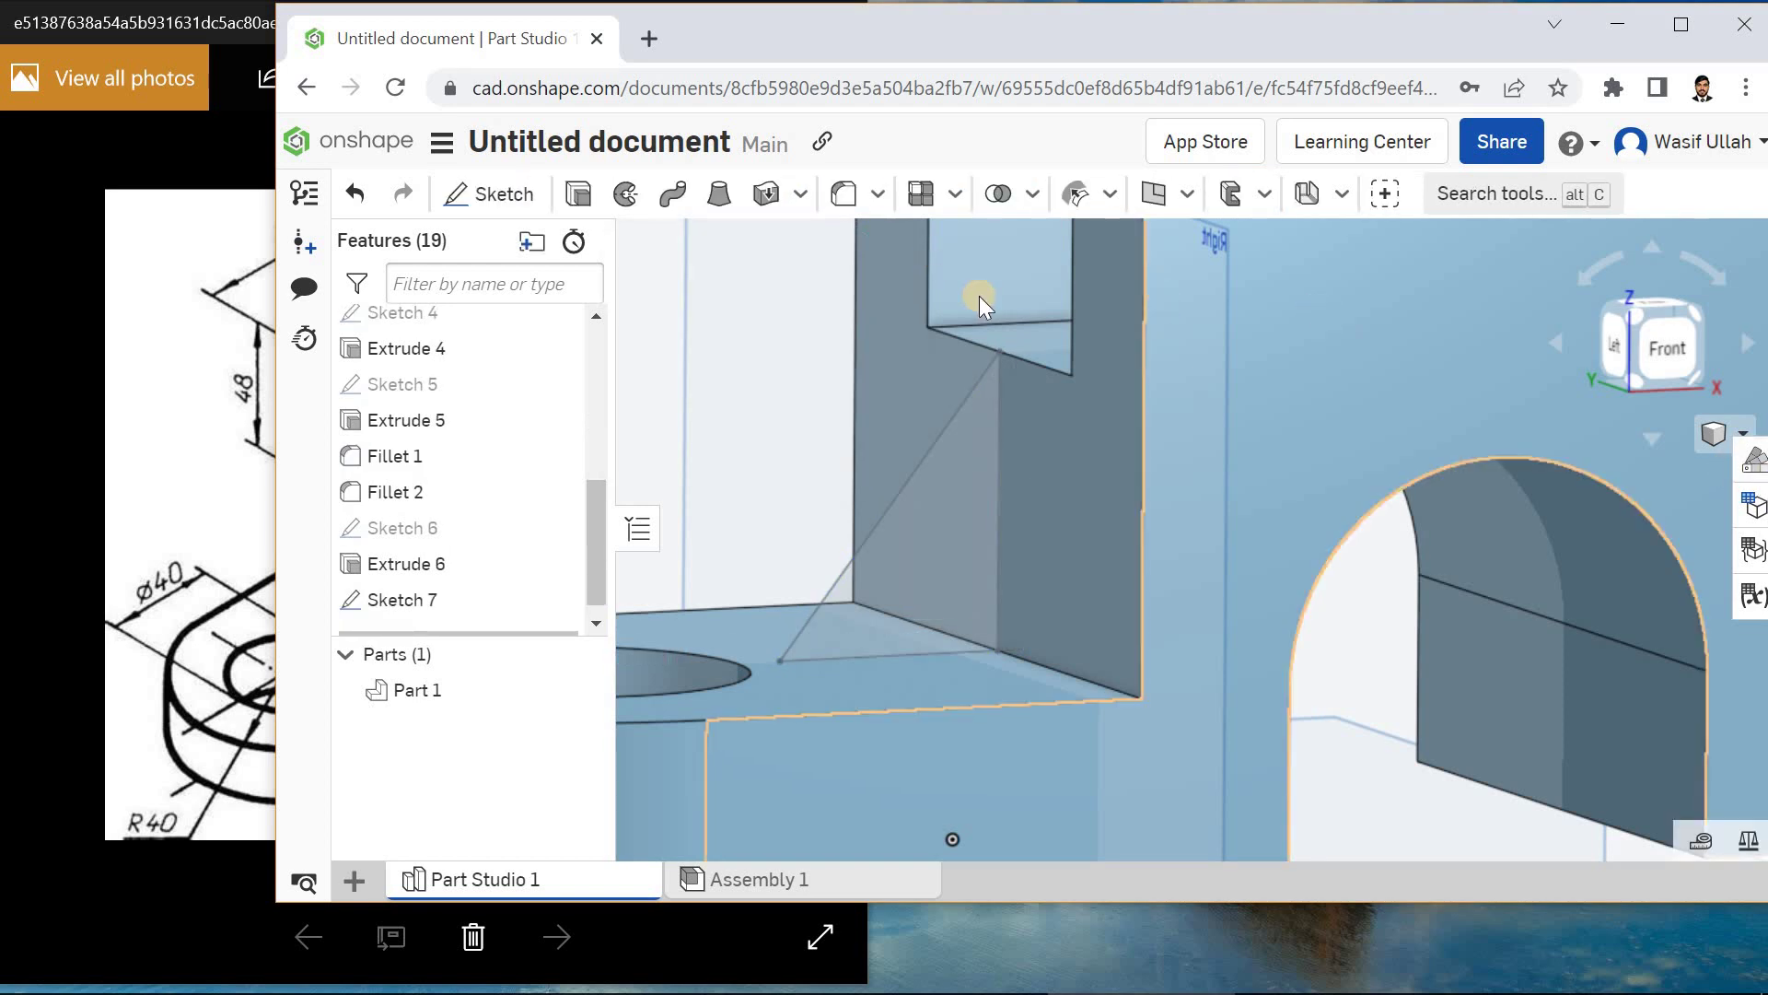
# - Show the bracket in isometric view and hide the default reference planes
pyautogui.rightClick(768, 308)
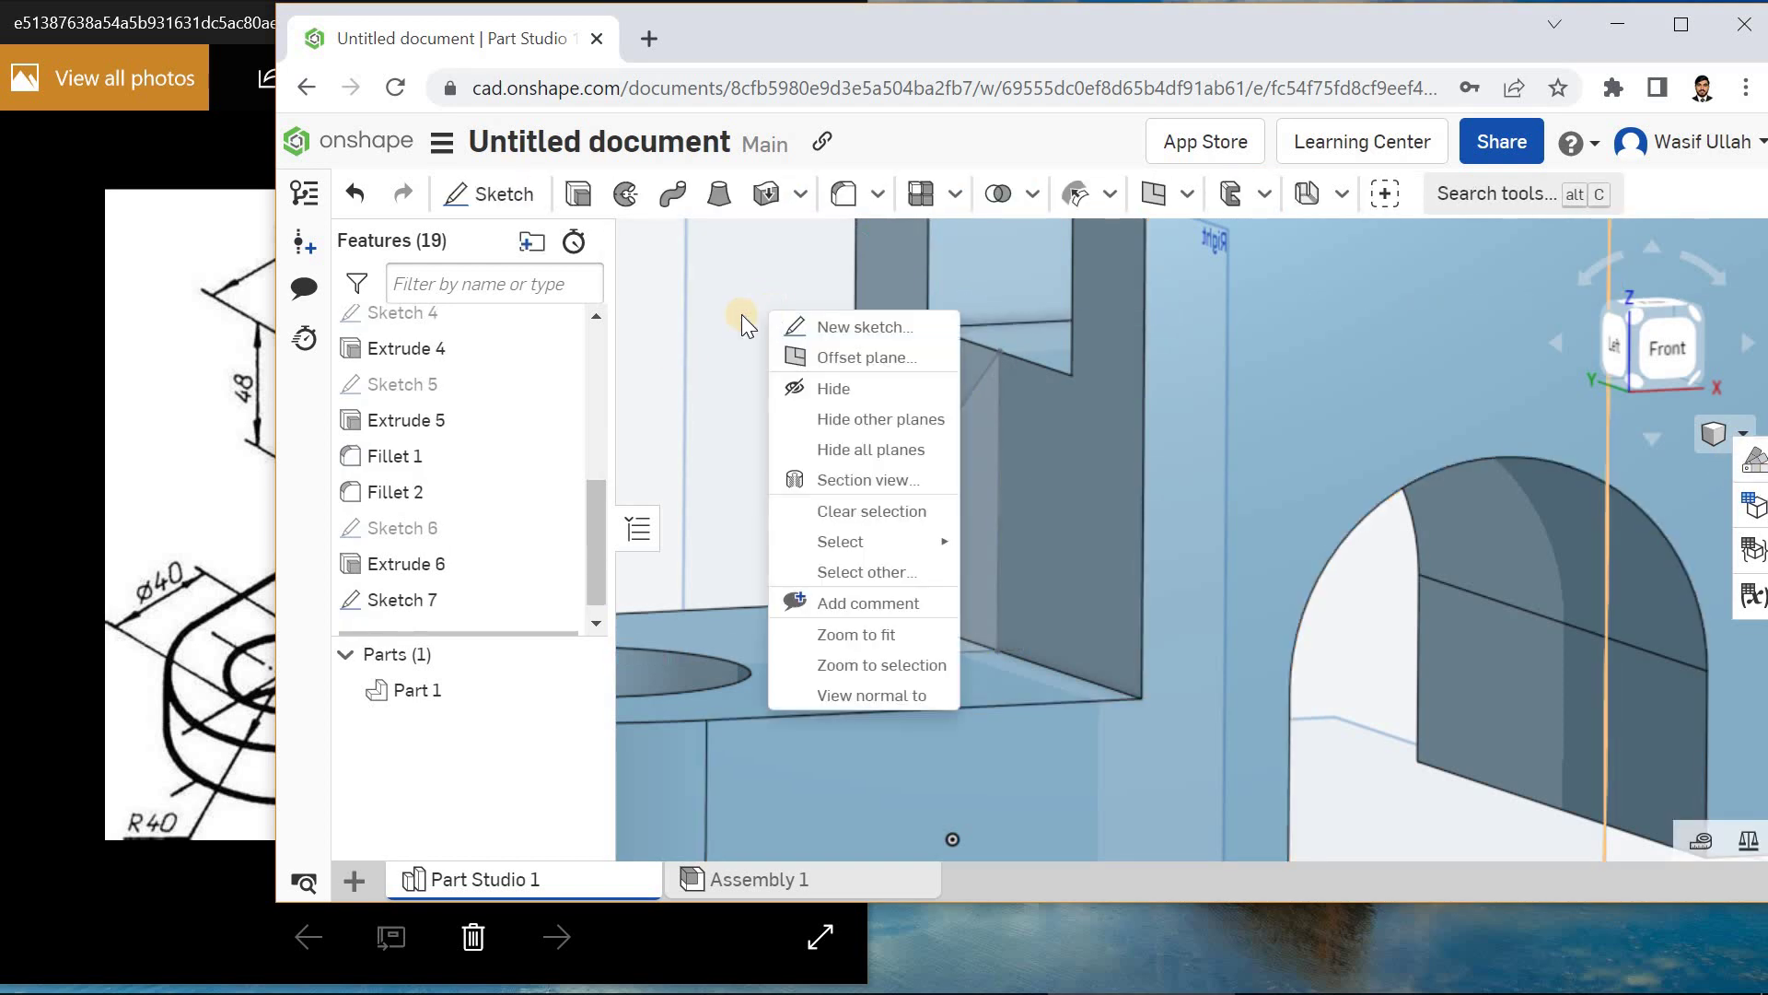
pyautogui.click(657, 320)
pyautogui.scroll(-5, 875, 368)
pyautogui.rightClick(739, 267)
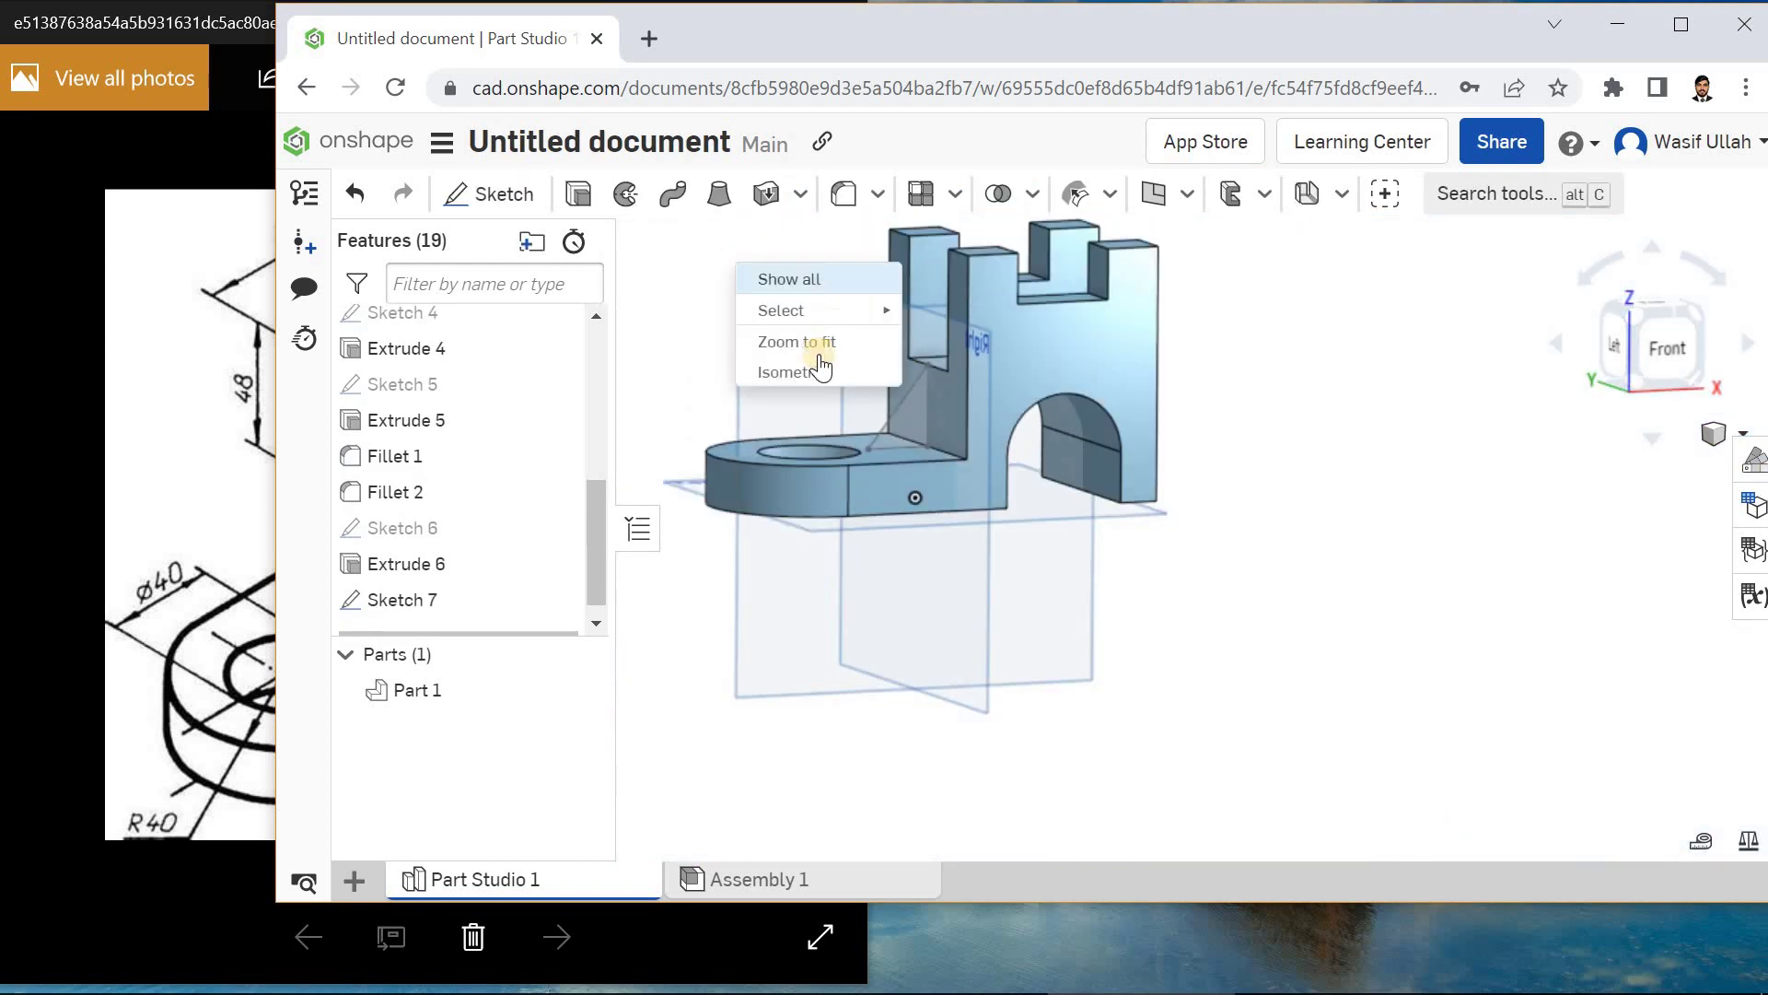
pyautogui.click(819, 369)
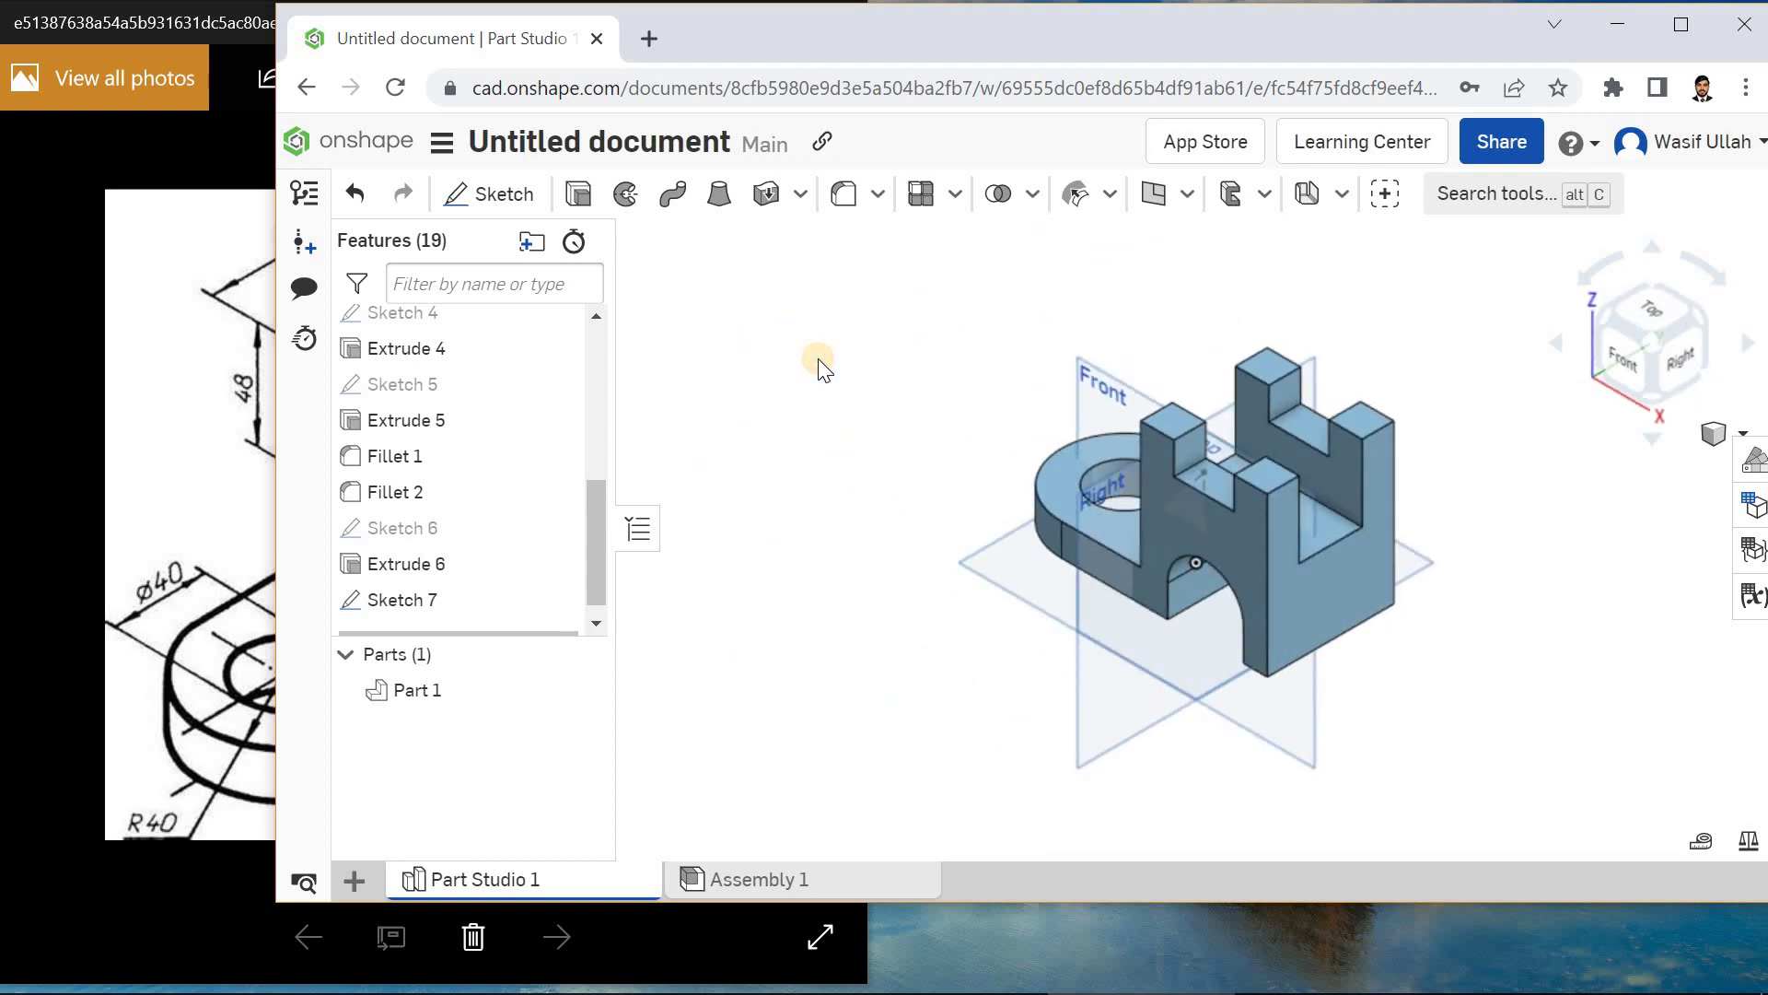
pyautogui.press('p')
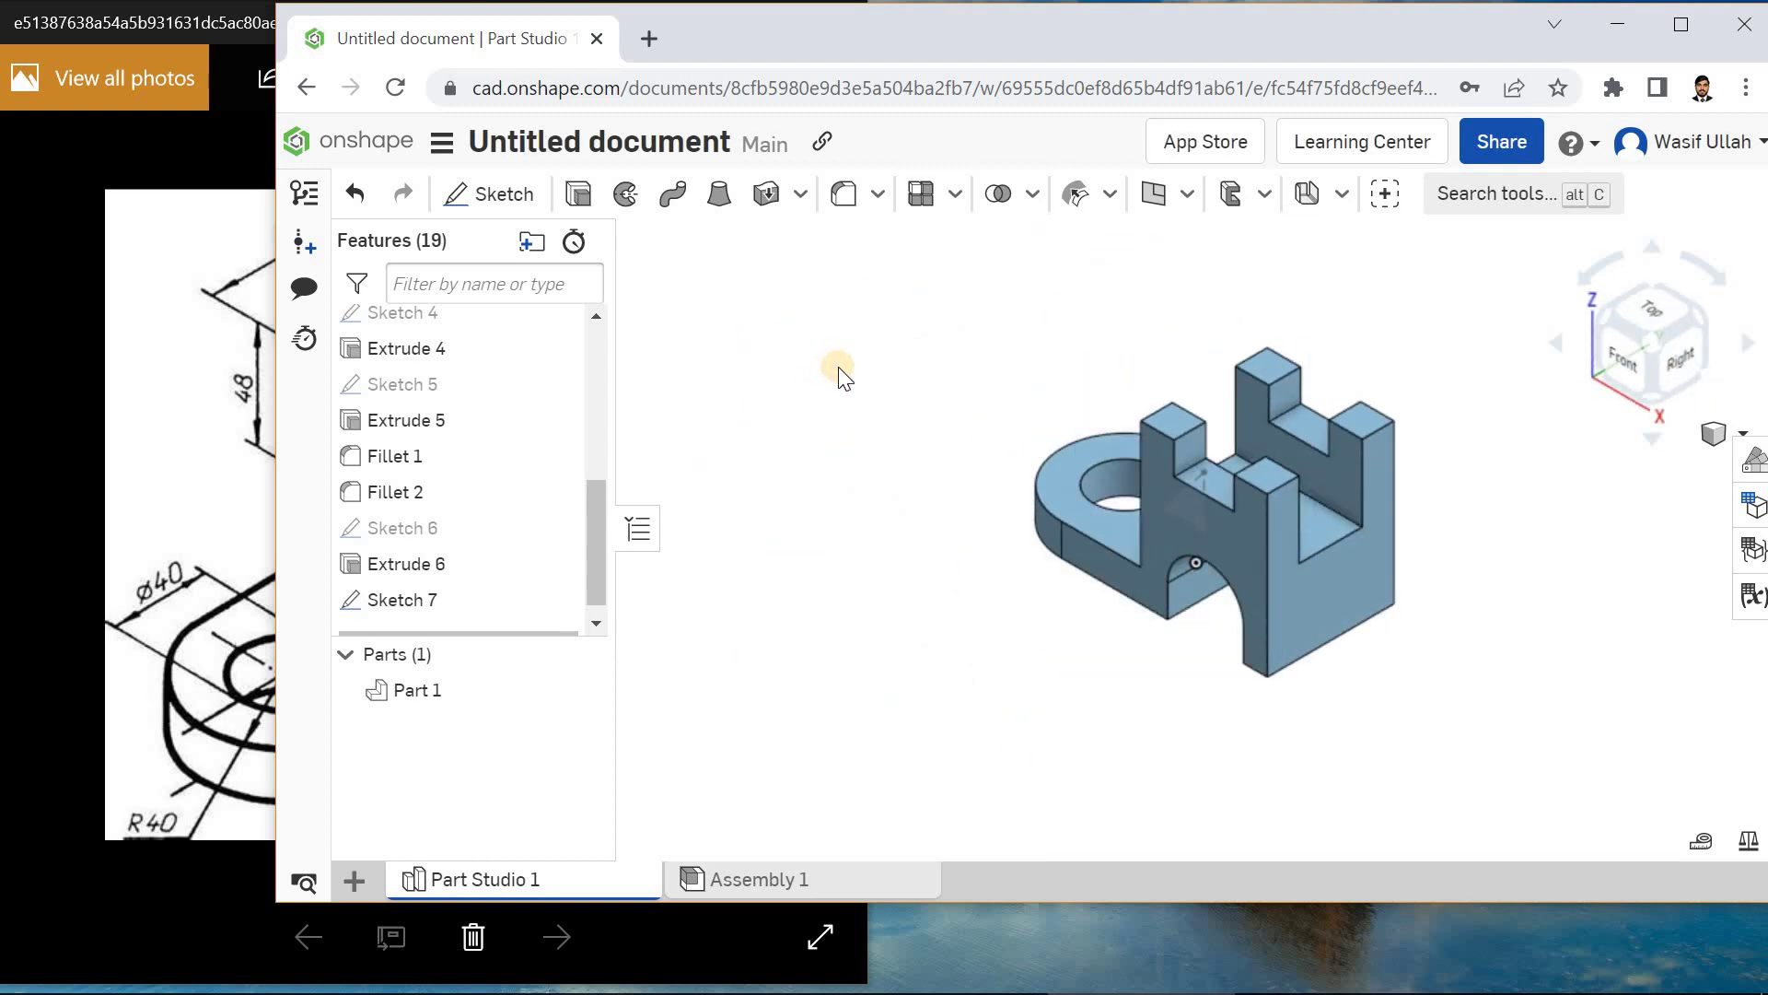
# - Extrude the Sketch 7 triangle symmetrically 10 mm deep, adding the rib to the part
pyautogui.hotkey('shift', 'e')
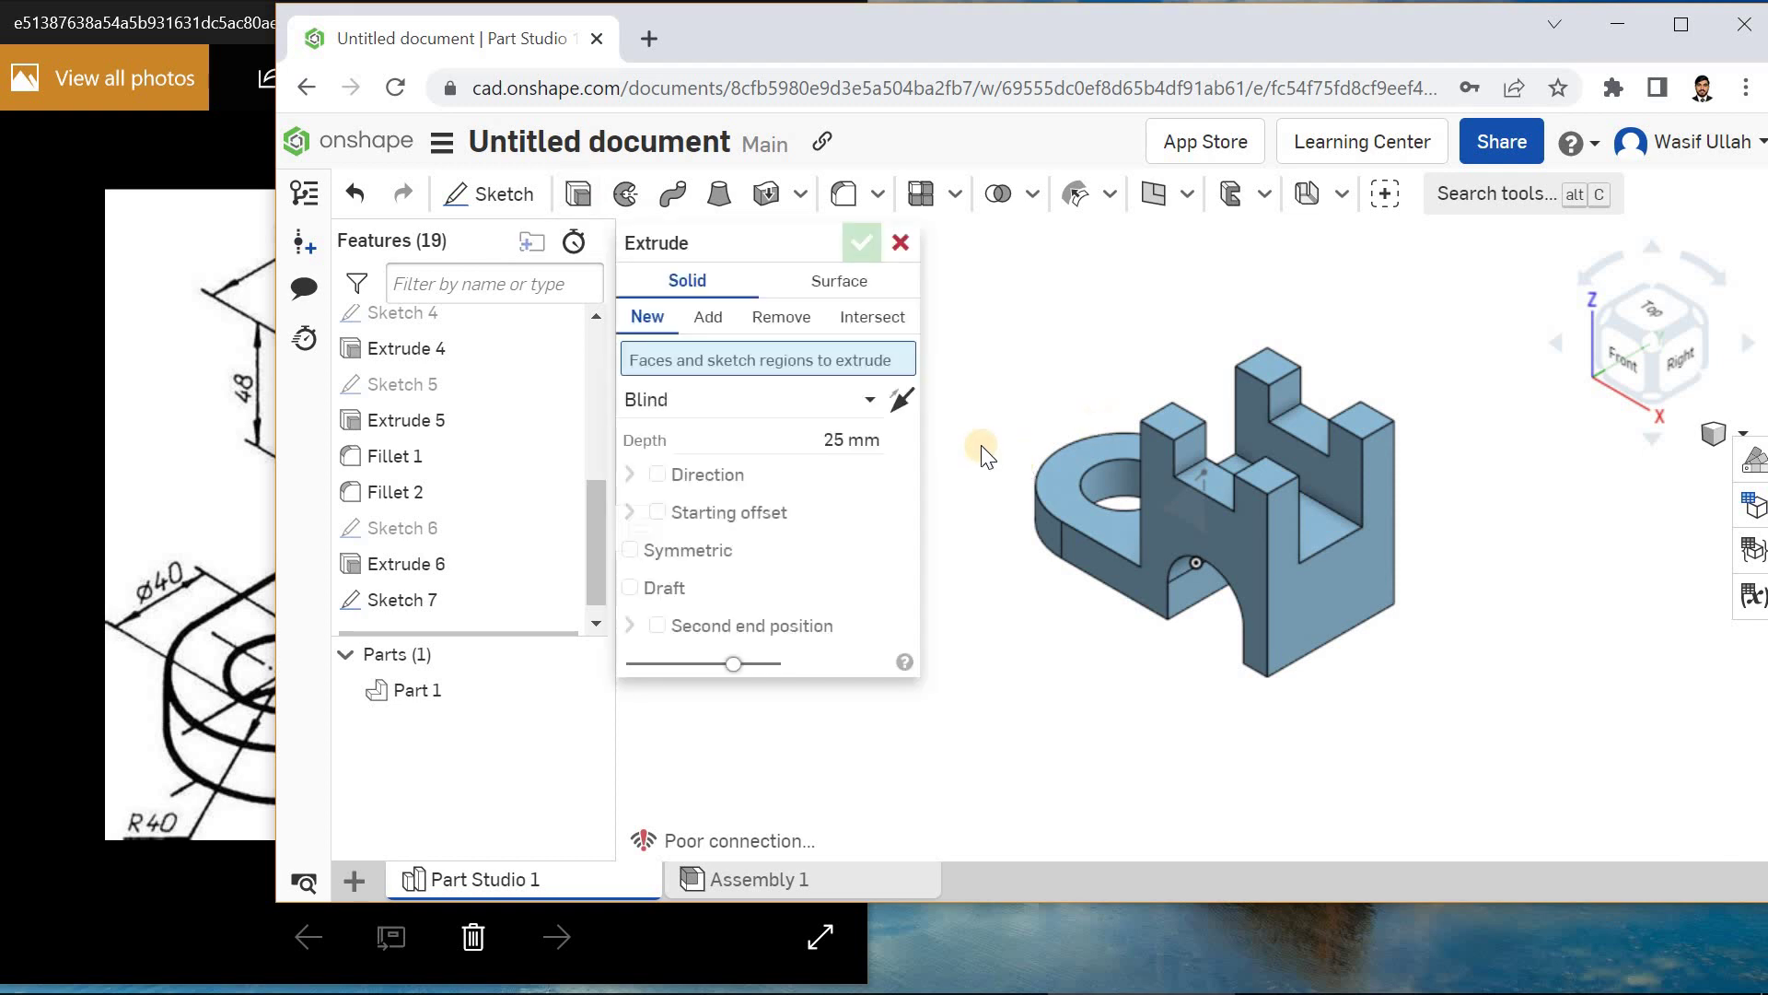
pyautogui.moveTo(1024, 422); pyautogui.dragTo(1052, 450, button='right')
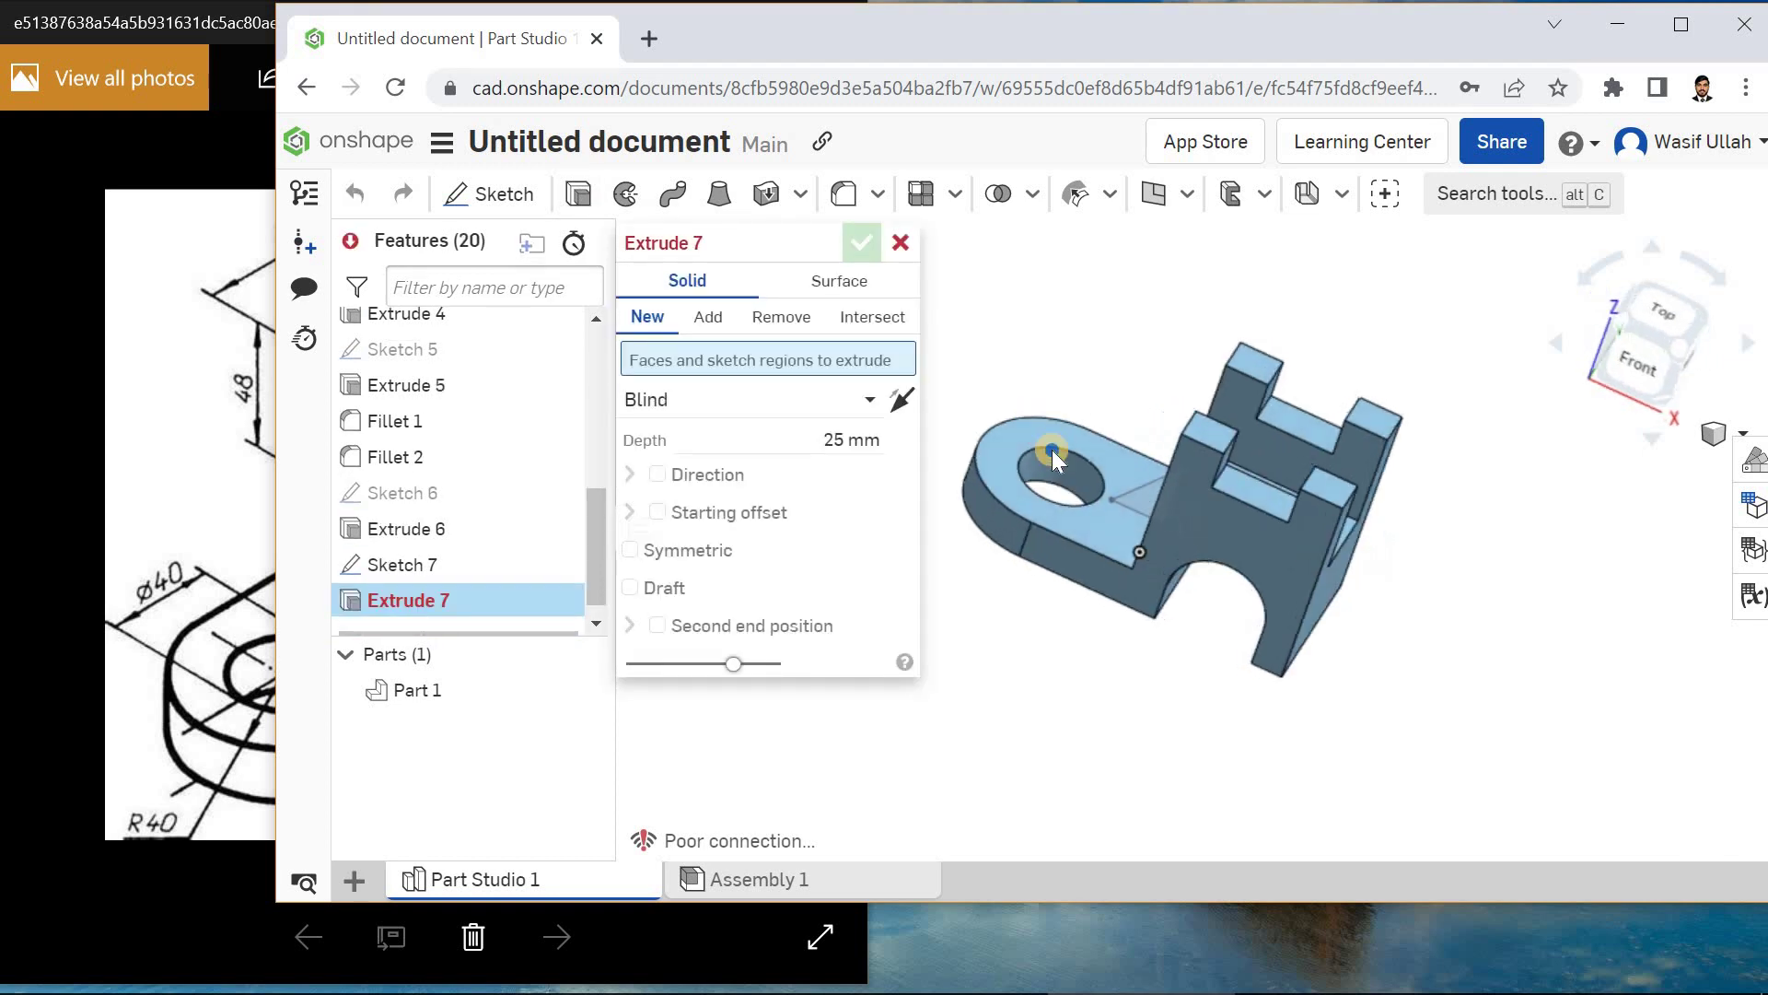
pyautogui.click(1144, 501)
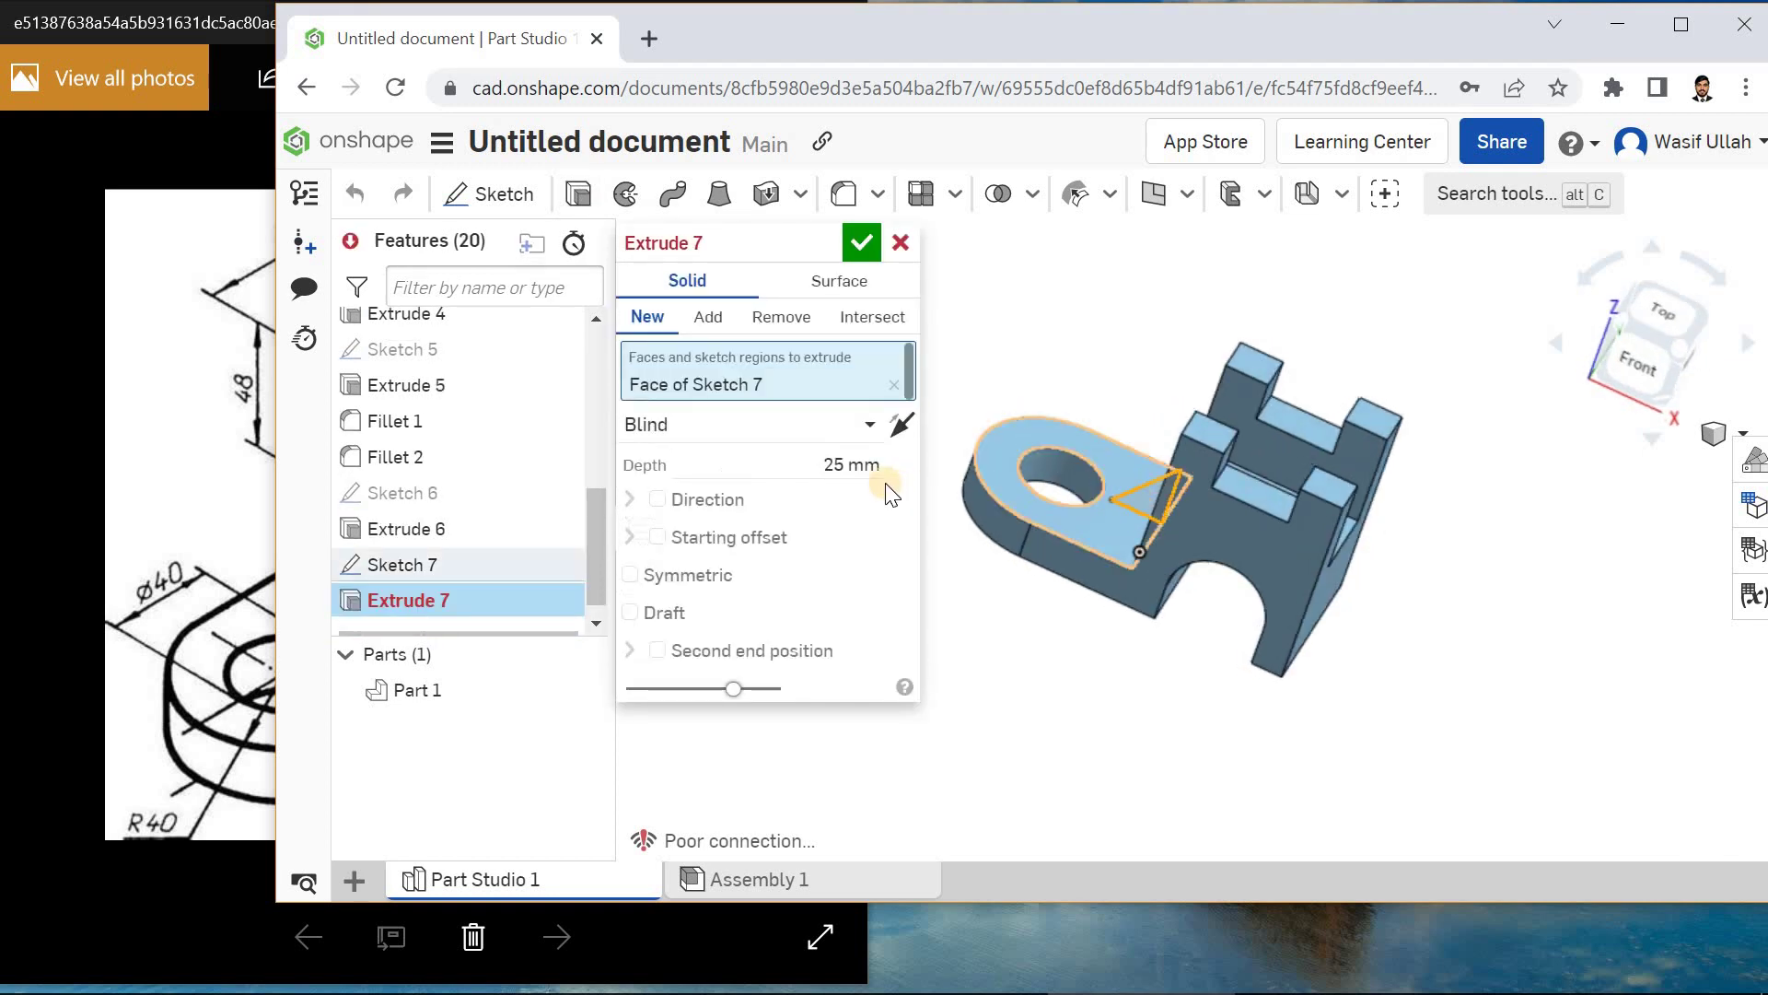
pyautogui.click(631, 575)
pyautogui.click(780, 467)
pyautogui.write('10')
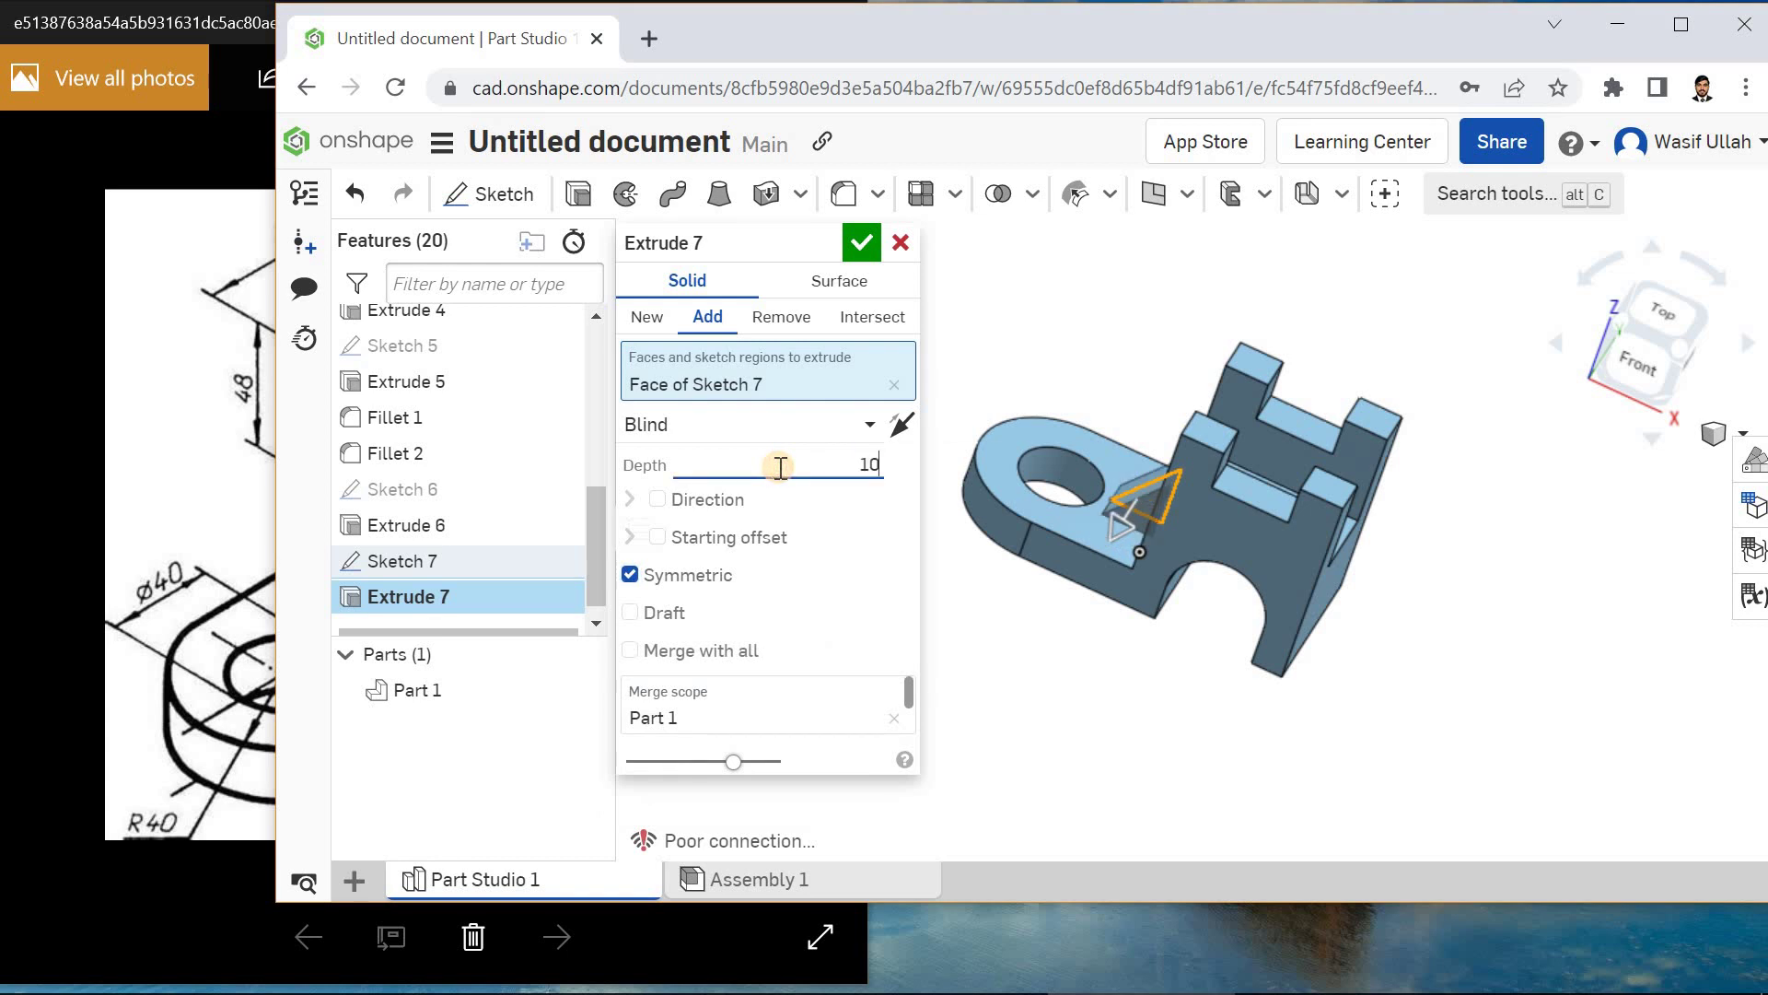
pyautogui.press('Return')
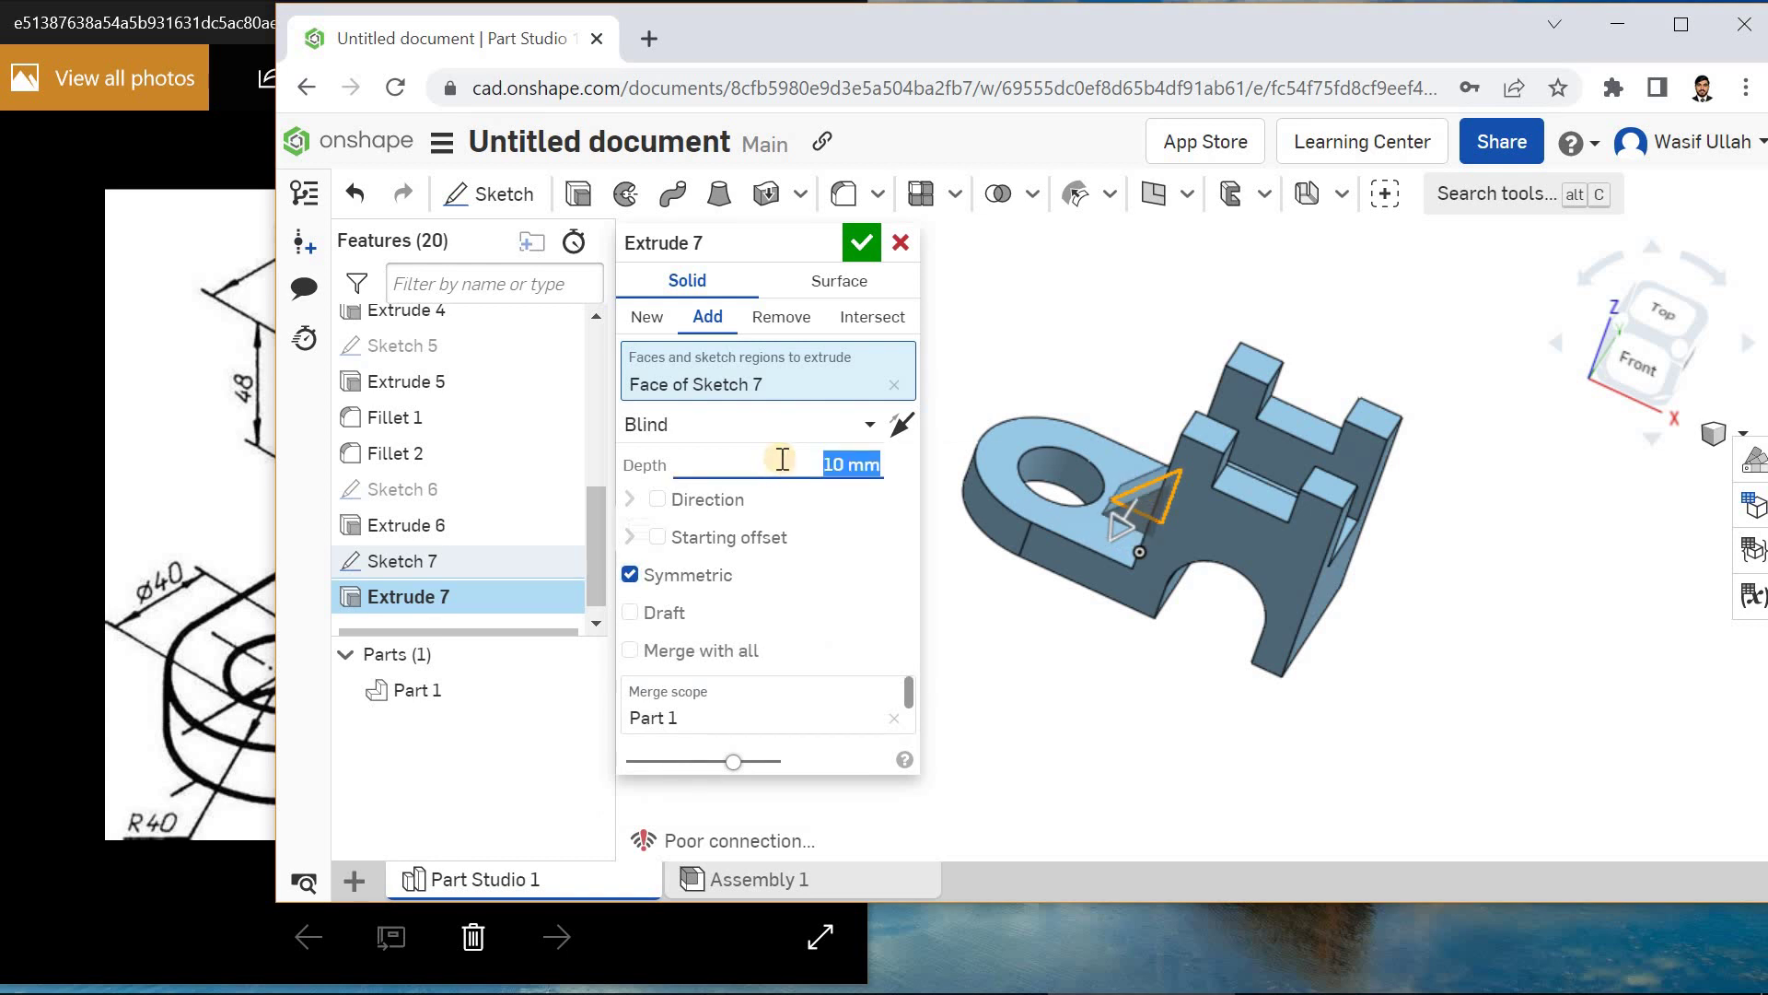
pyautogui.click(857, 243)
pyautogui.rightClick(841, 323)
# - Maximize the browser, postpone the Windows update, and orbit to inspect the finished bracket
pyautogui.click(868, 431)
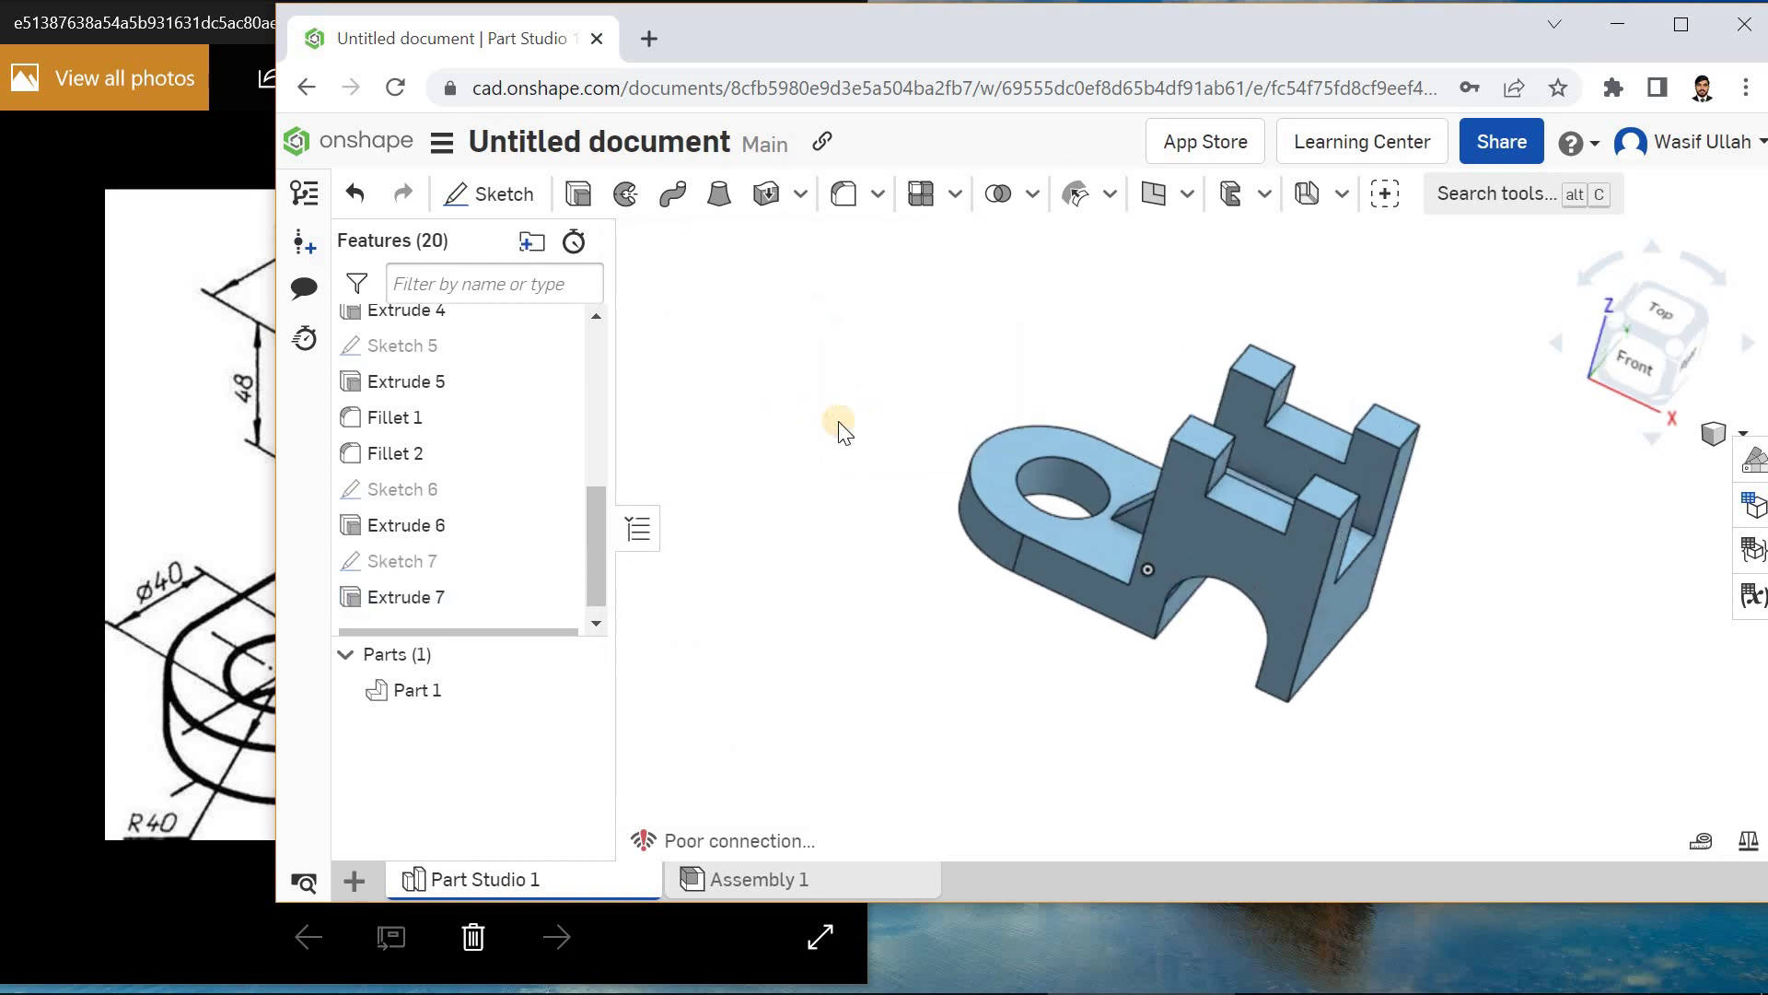
pyautogui.moveTo(851, 405); pyautogui.dragTo(912, 407, button='right')
pyautogui.click(1692, 25)
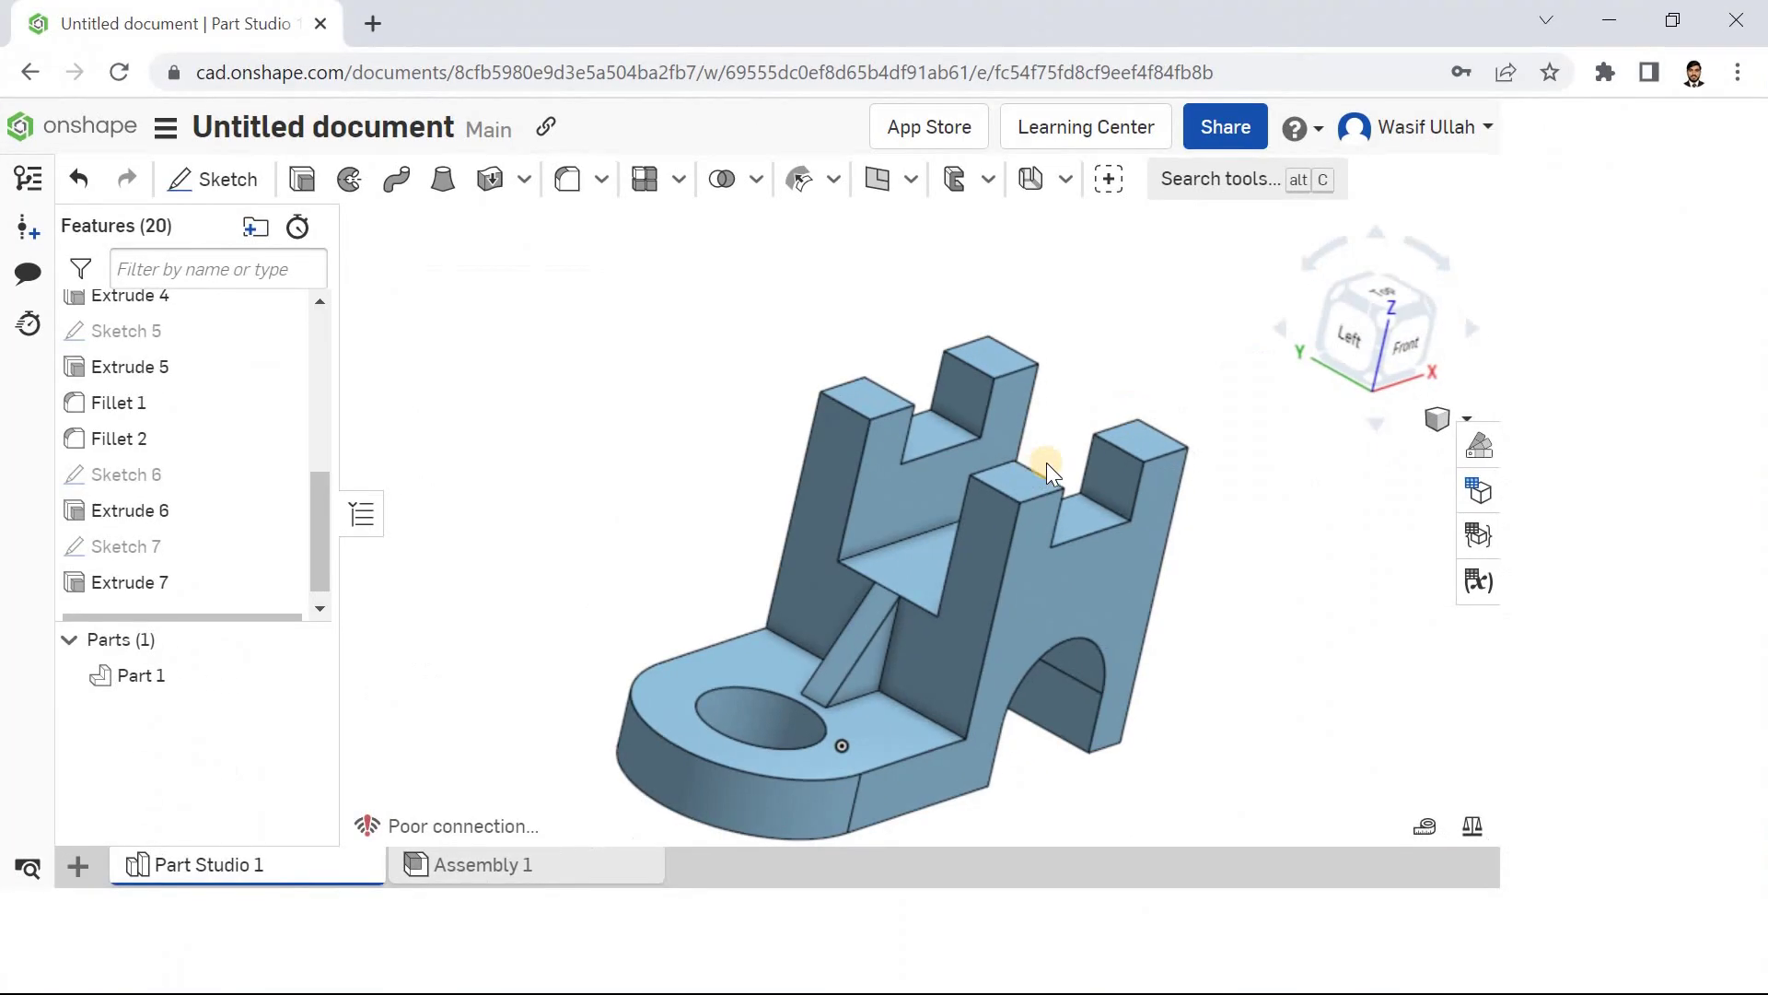
pyautogui.scroll(-3, 927, 438)
pyautogui.moveTo(882, 451); pyautogui.dragTo(1017, 532, button='right')
pyautogui.click(1028, 583)
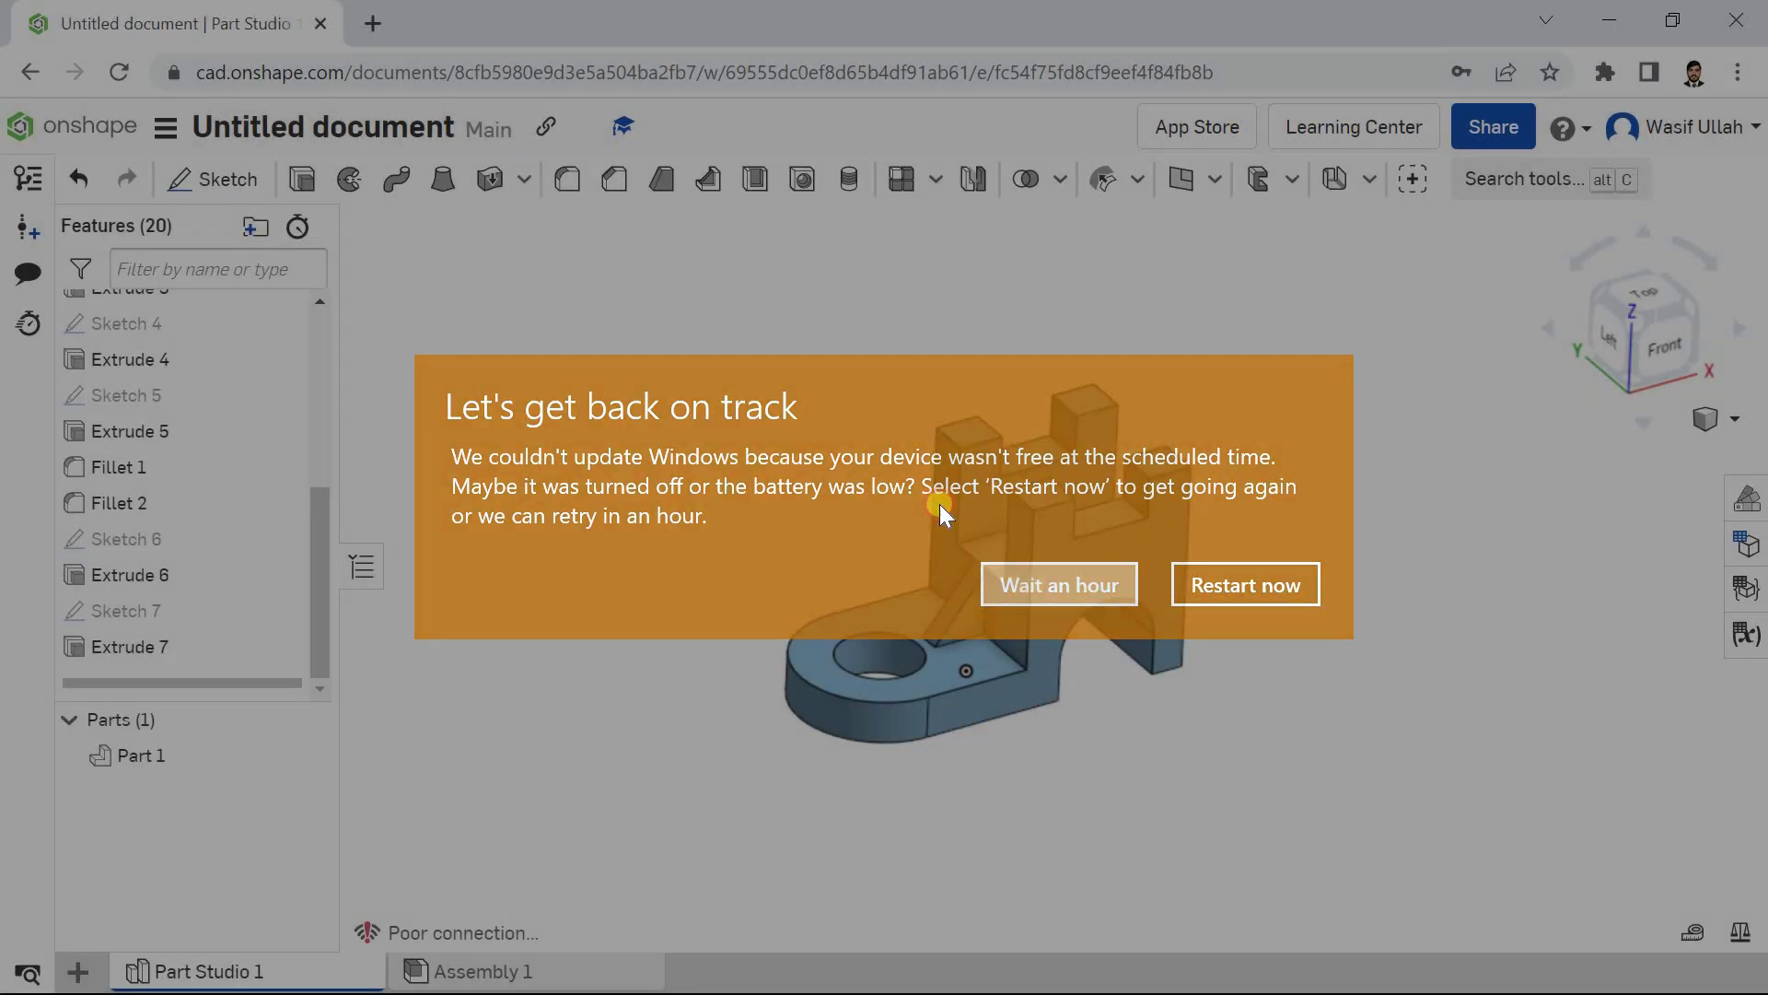
pyautogui.scroll(3, 976, 551)
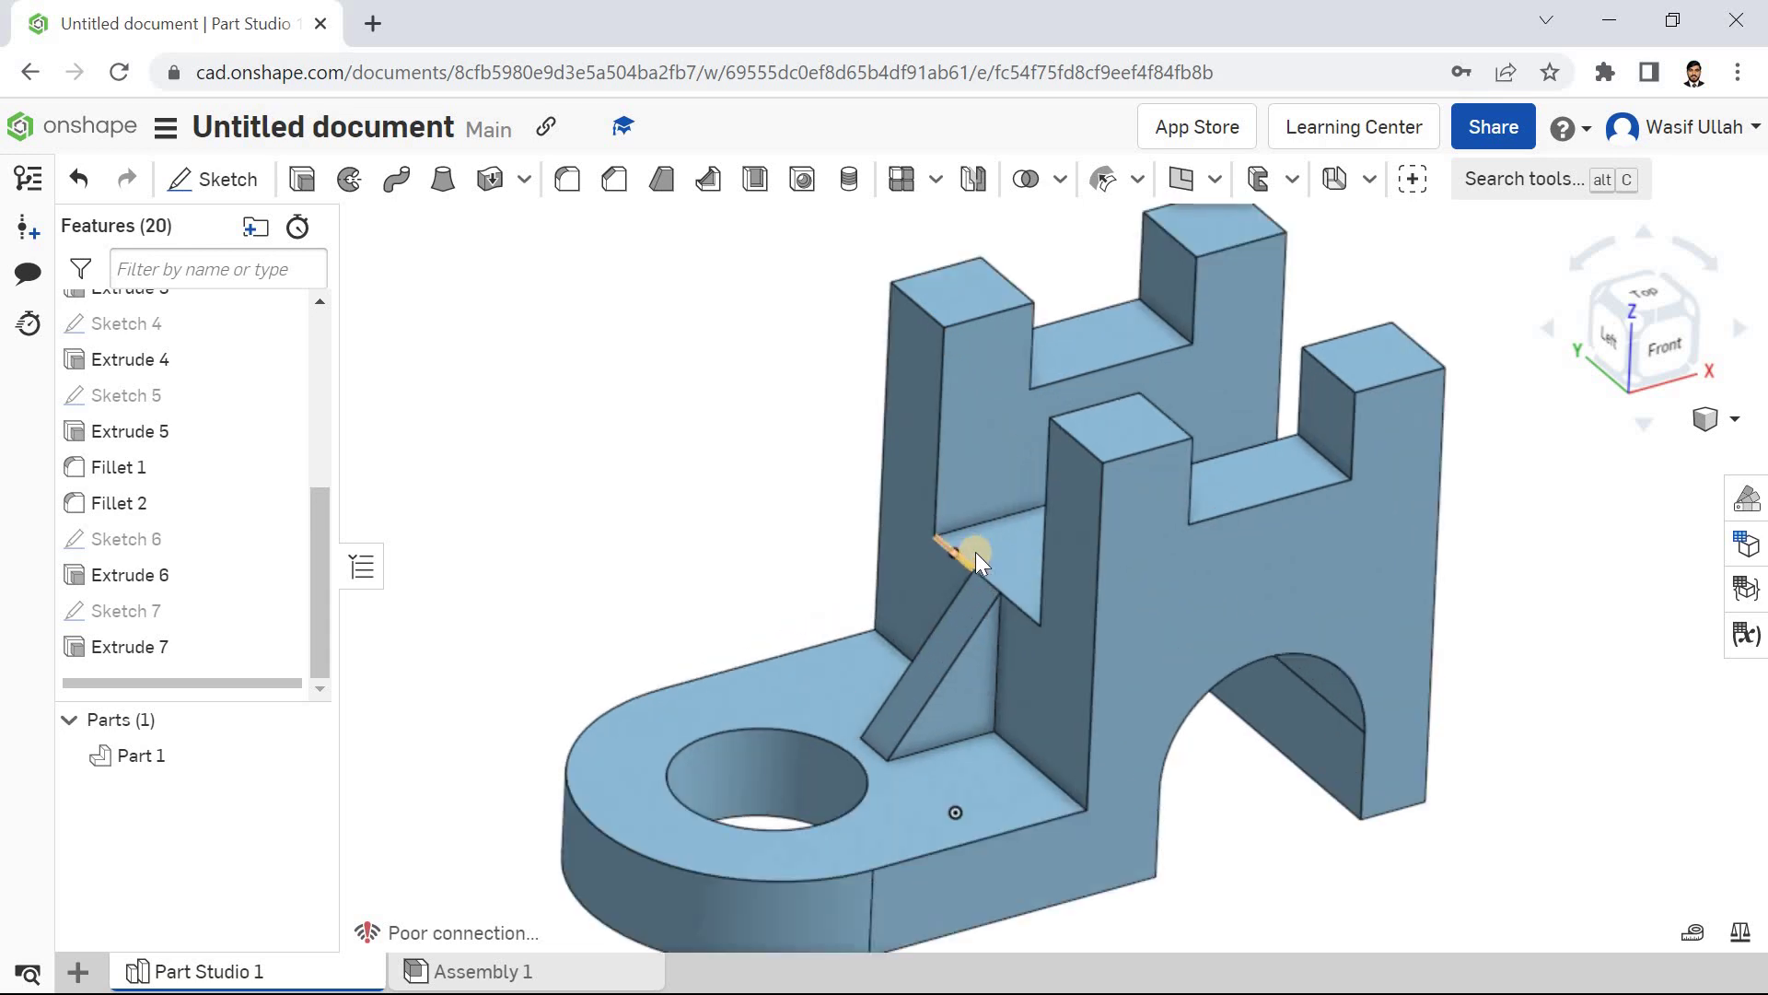
pyautogui.scroll(-2, 941, 545)
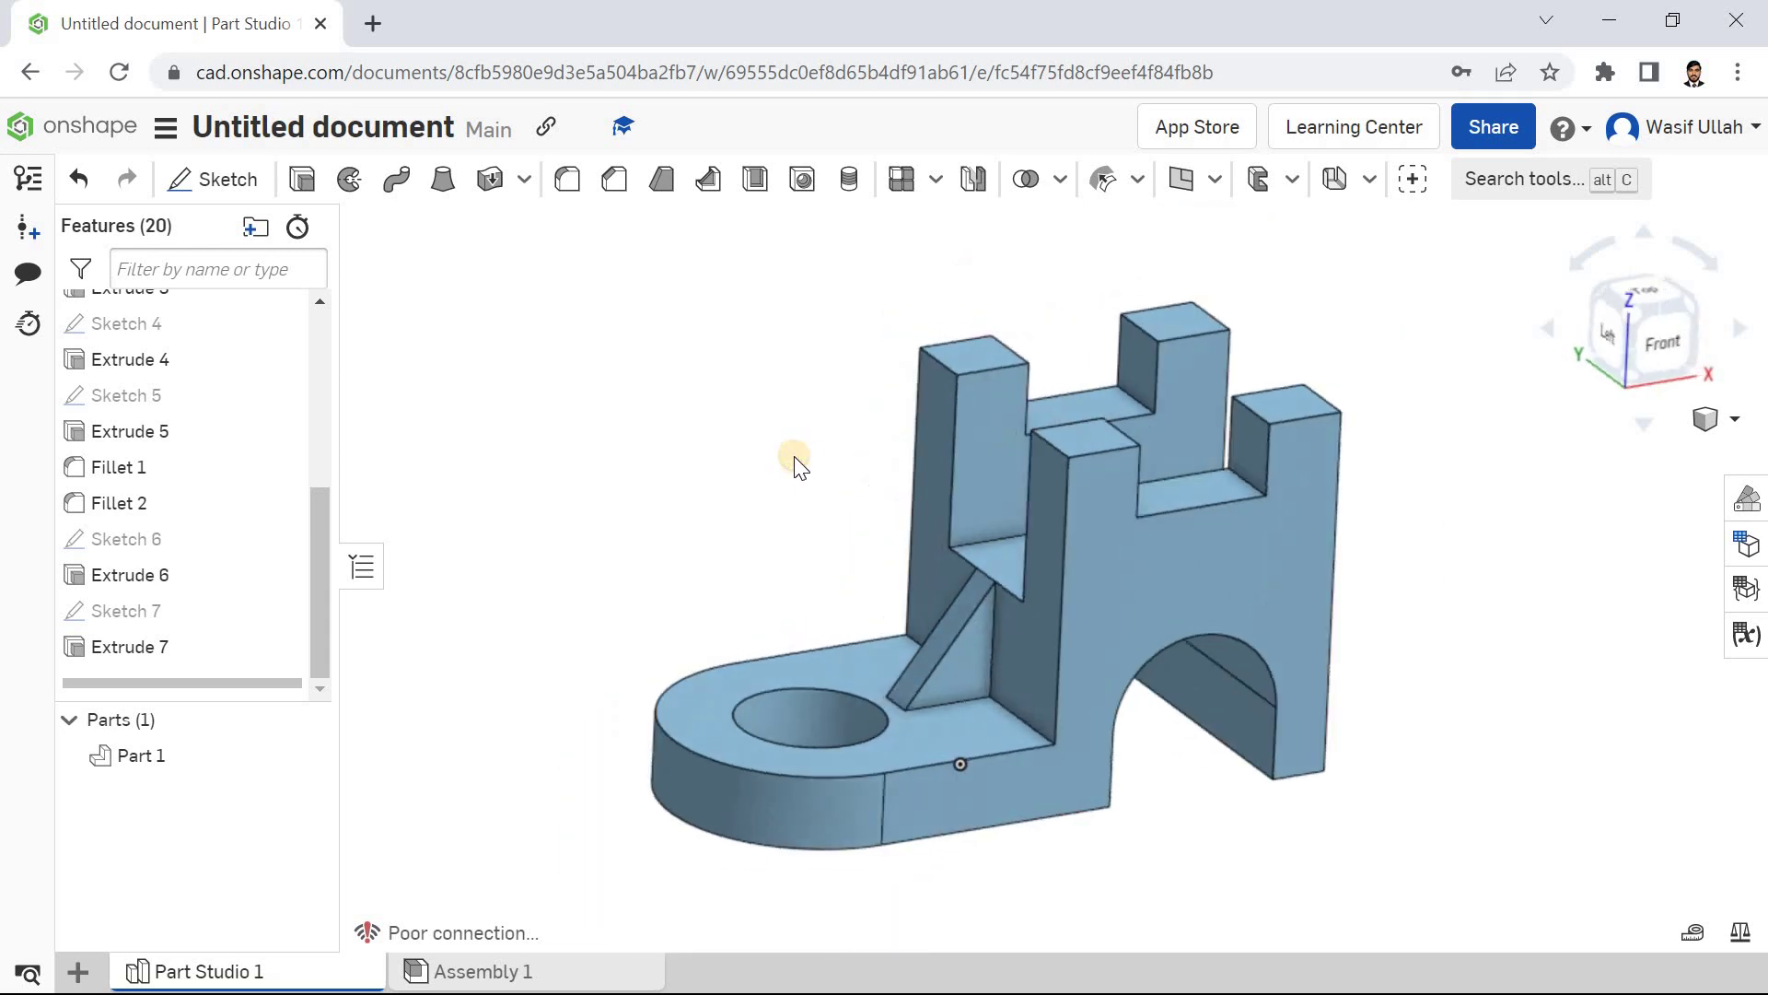